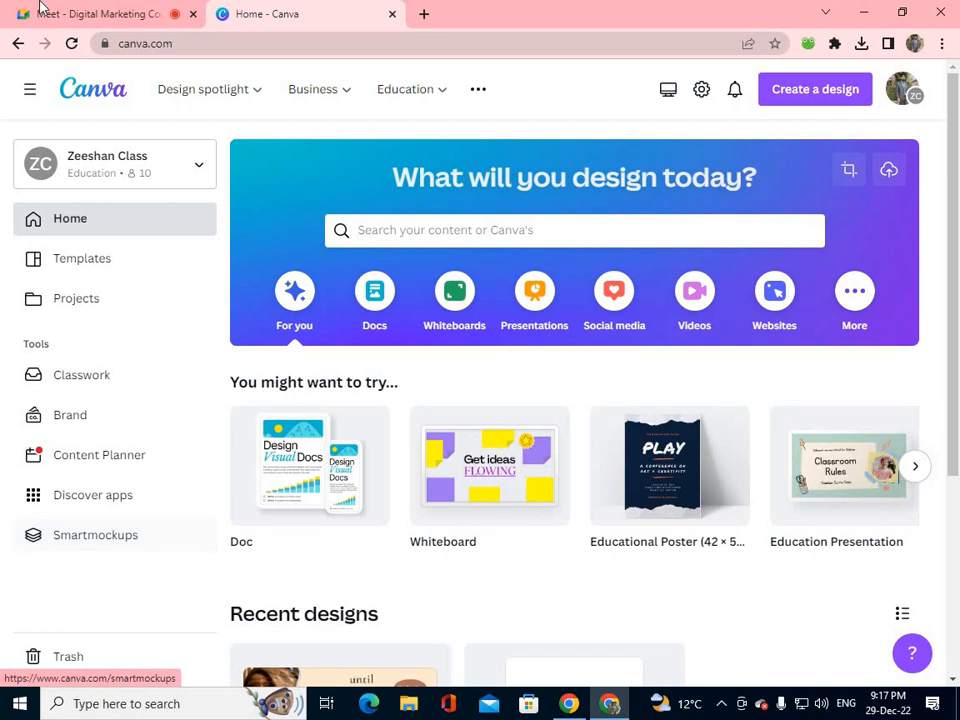
# Step: Switch the Canva workspace from the Education class team to the Personal account
pyautogui.click(416, 92)
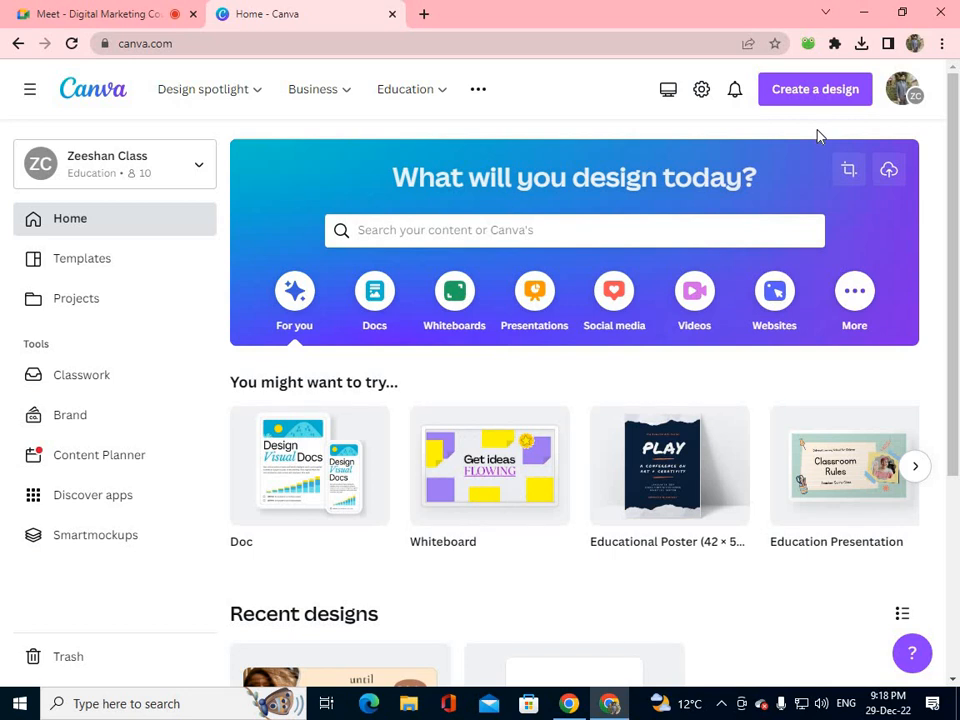
pyautogui.click(205, 172)
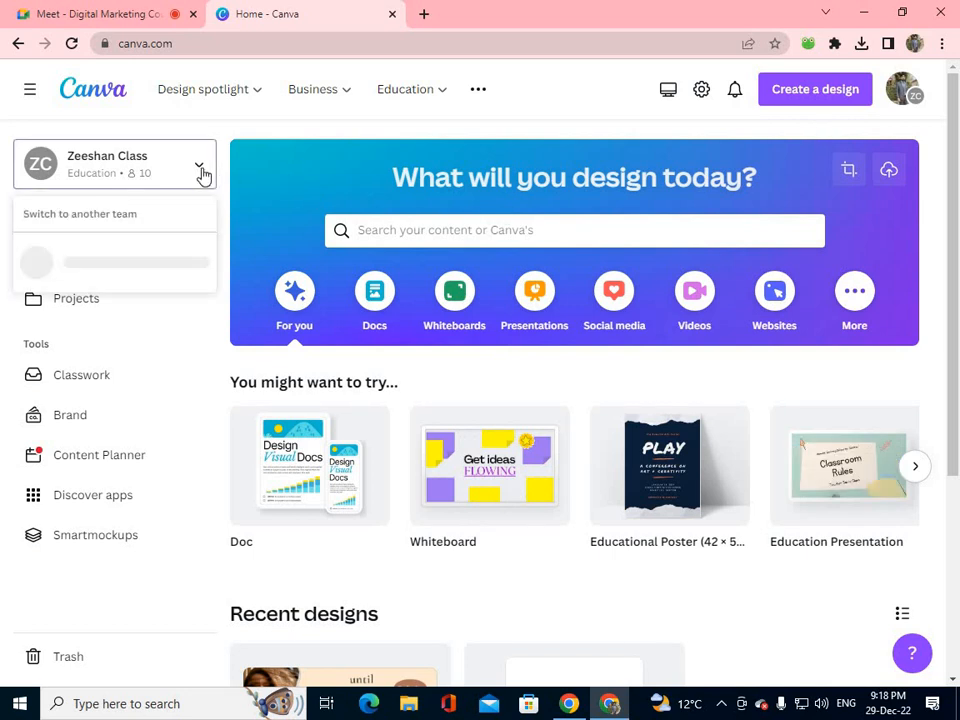
pyautogui.click(98, 266)
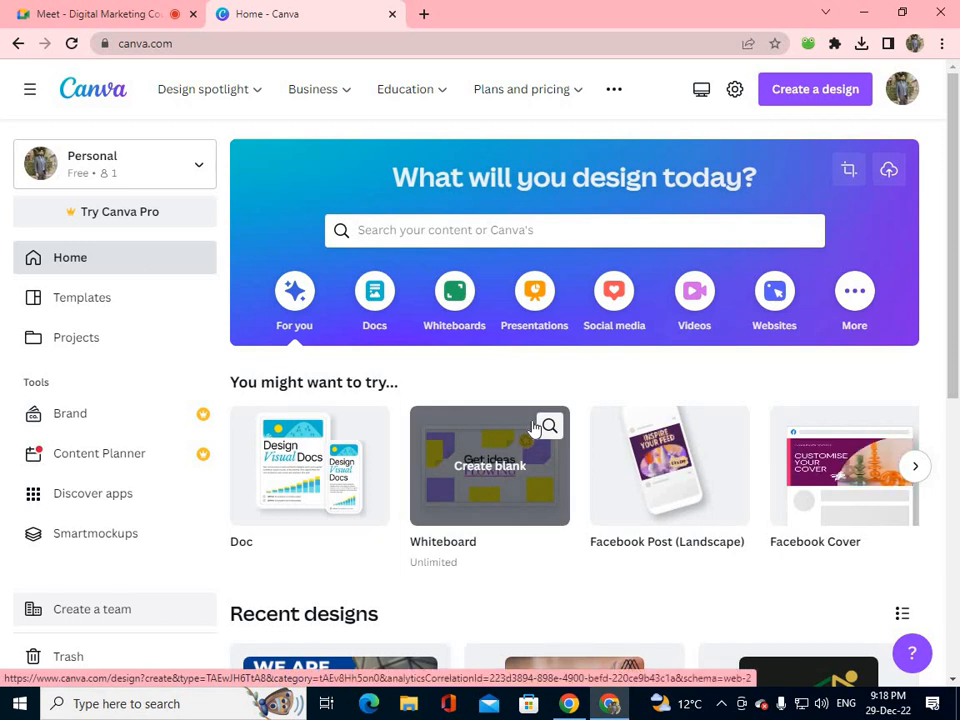
# Step: Switch to the Google Meet call and admit all the people waiting to join, in two rounds
pyautogui.click(96, 16)
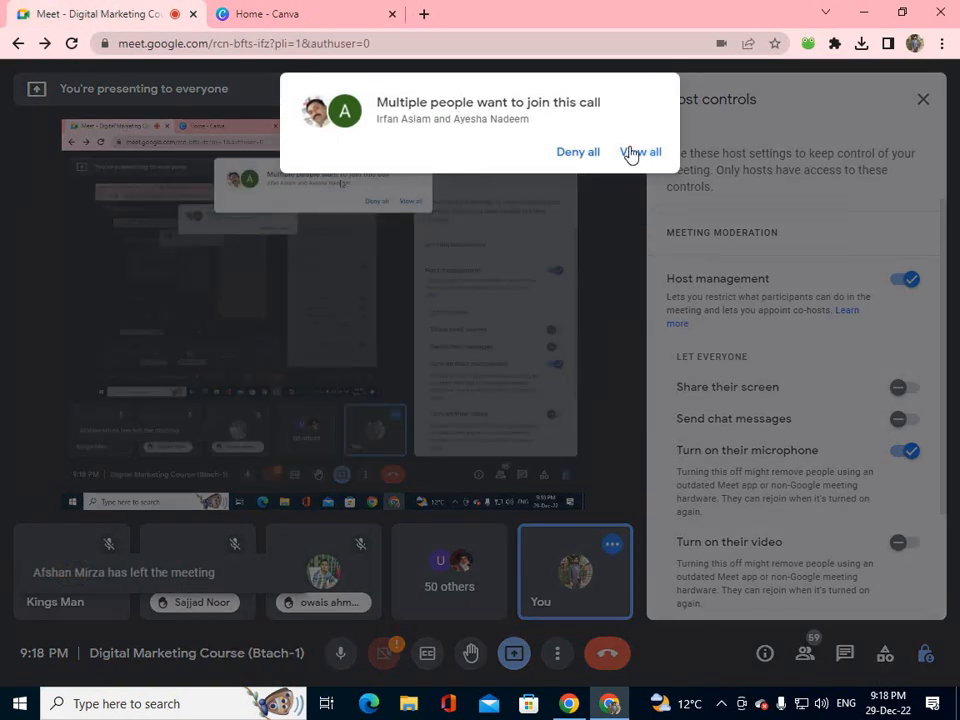
pyautogui.click(630, 155)
pyautogui.click(641, 273)
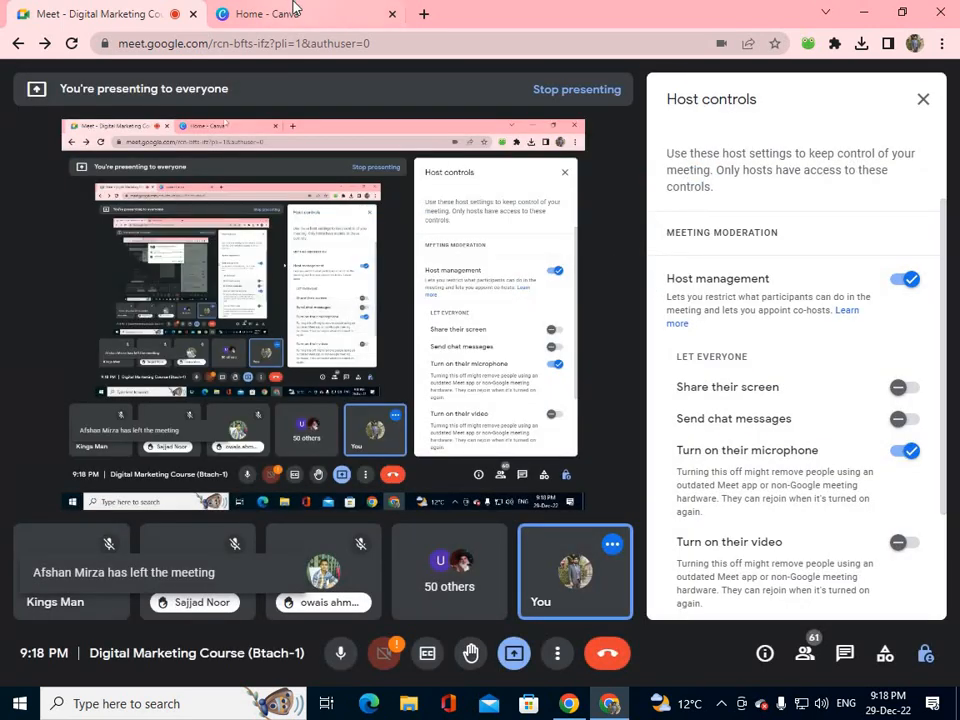
pyautogui.click(295, 12)
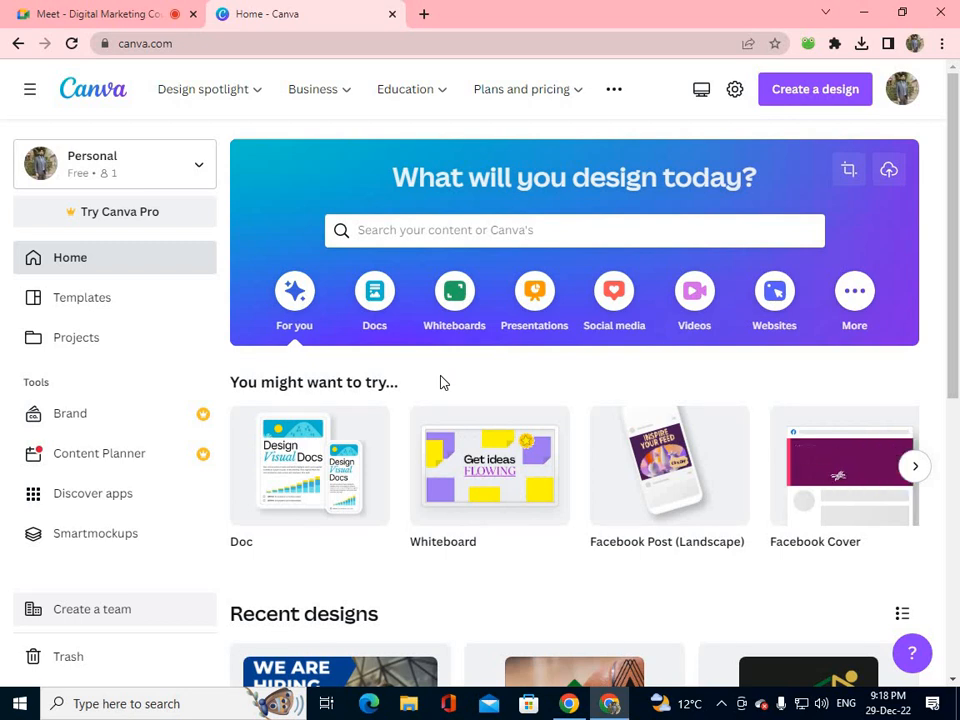
pyautogui.click(96, 12)
pyautogui.click(642, 158)
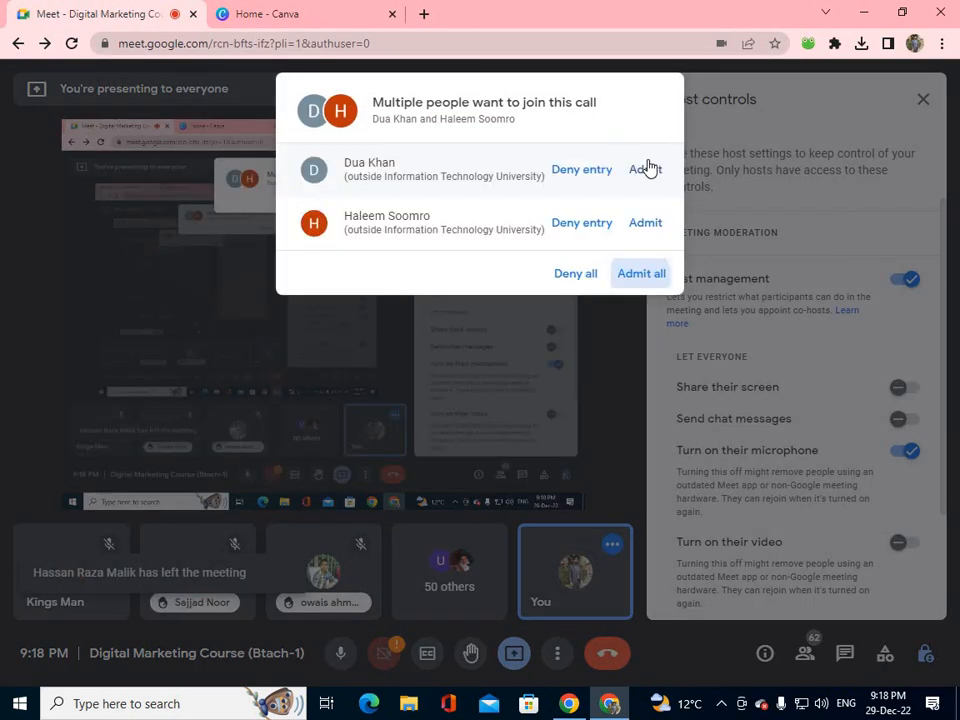
pyautogui.click(628, 277)
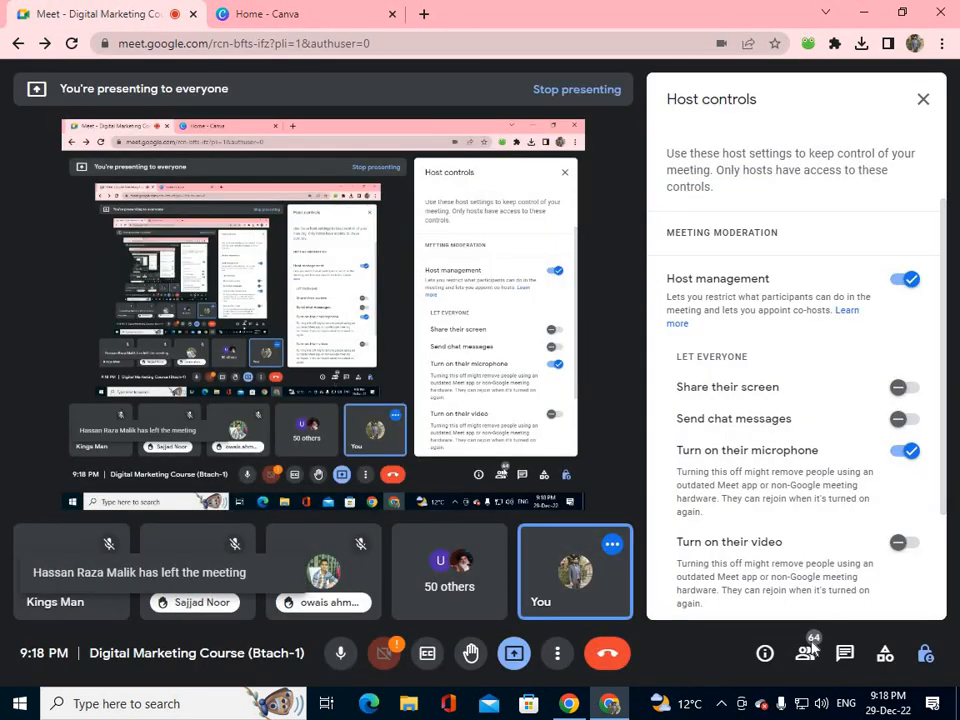
# Step: Add a newly admitted participant as co-host of the call and return to Canva
pyautogui.click(806, 653)
pyautogui.scroll(-7, 786, 510)
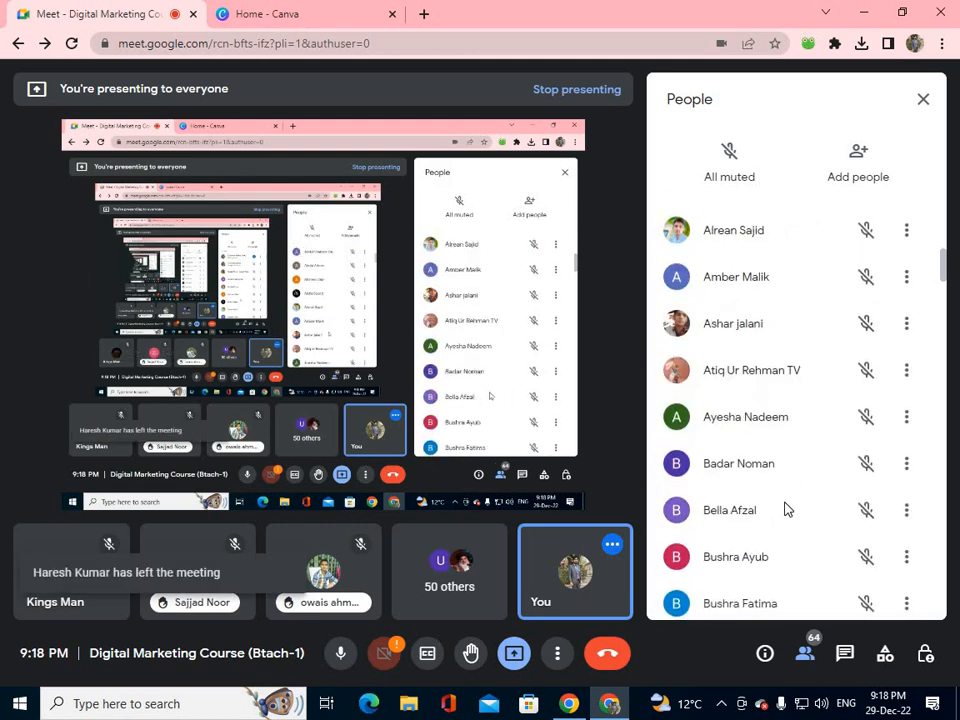
pyautogui.click(908, 415)
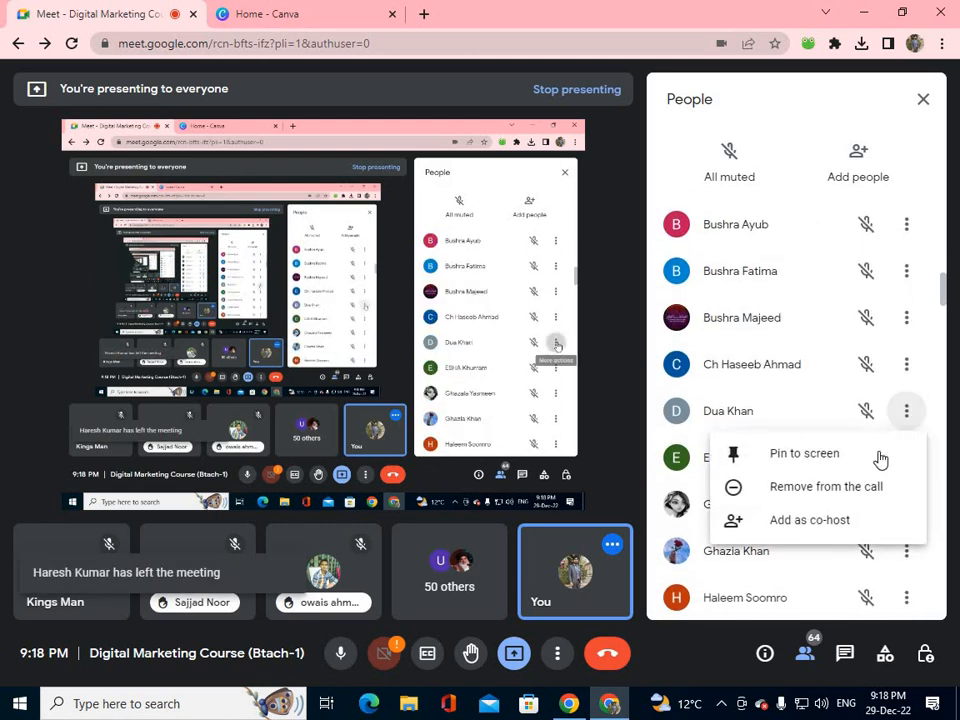
pyautogui.click(806, 521)
pyautogui.click(240, 13)
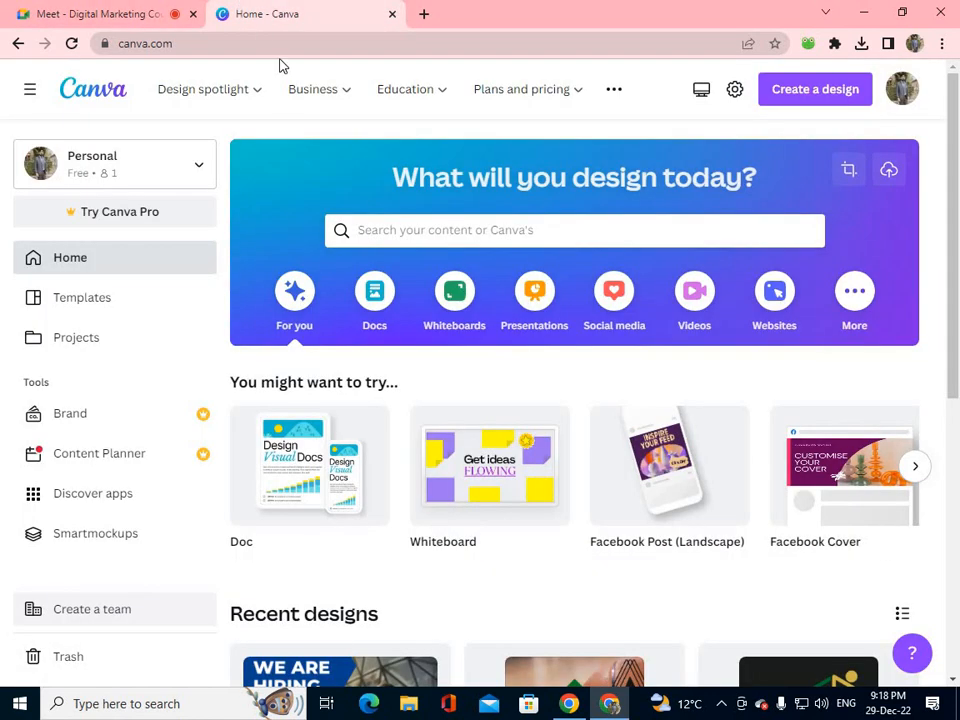
# Step: Switch the Canva workspace back to the Education class team
pyautogui.moveTo(292, 93)
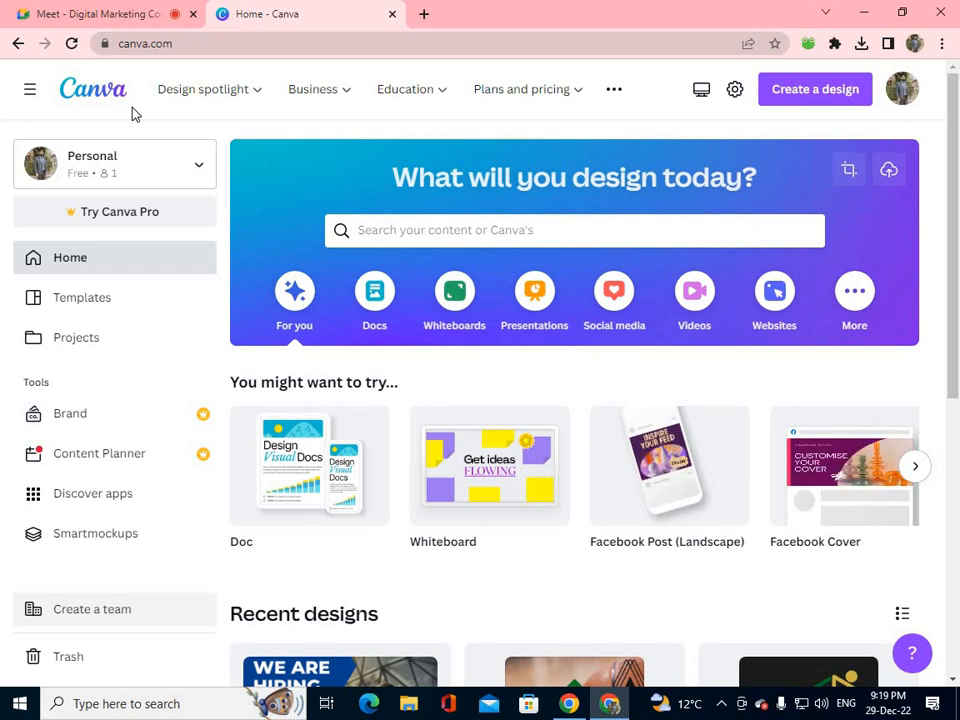
pyautogui.click(201, 176)
pyautogui.click(129, 262)
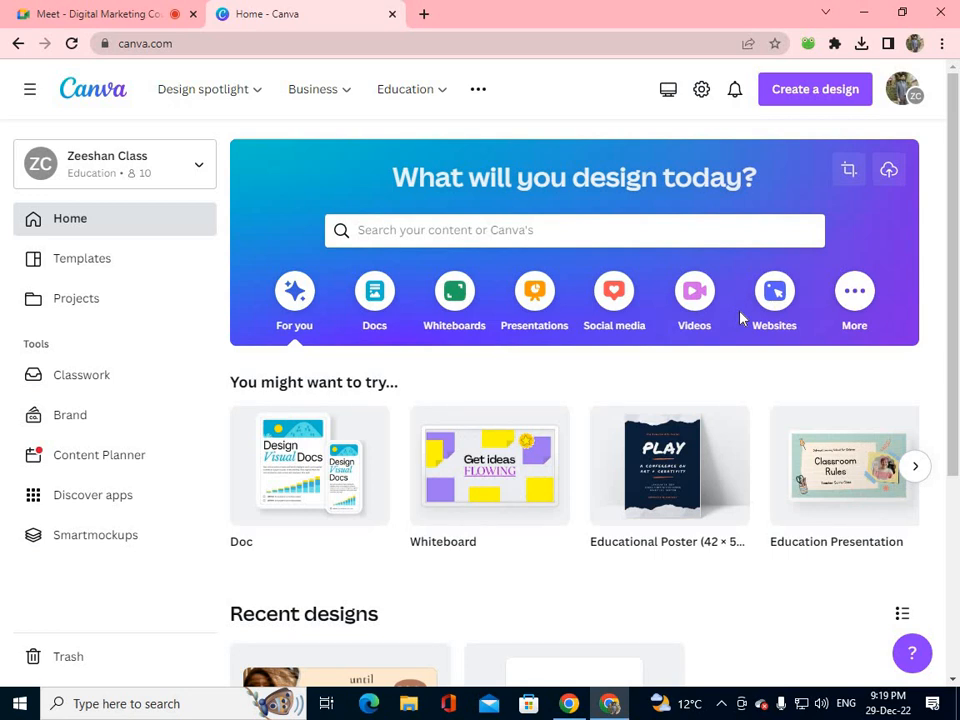
# Step: Search the Canva templates for "logo" and highlight the number of templates found
pyautogui.click(379, 236)
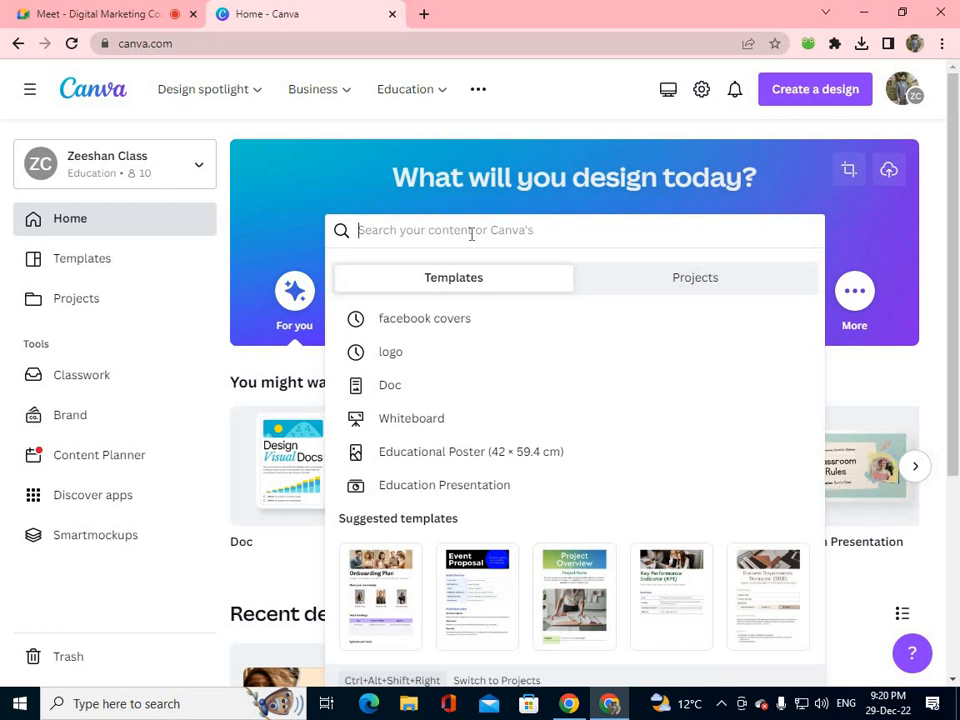
pyautogui.write('logo')
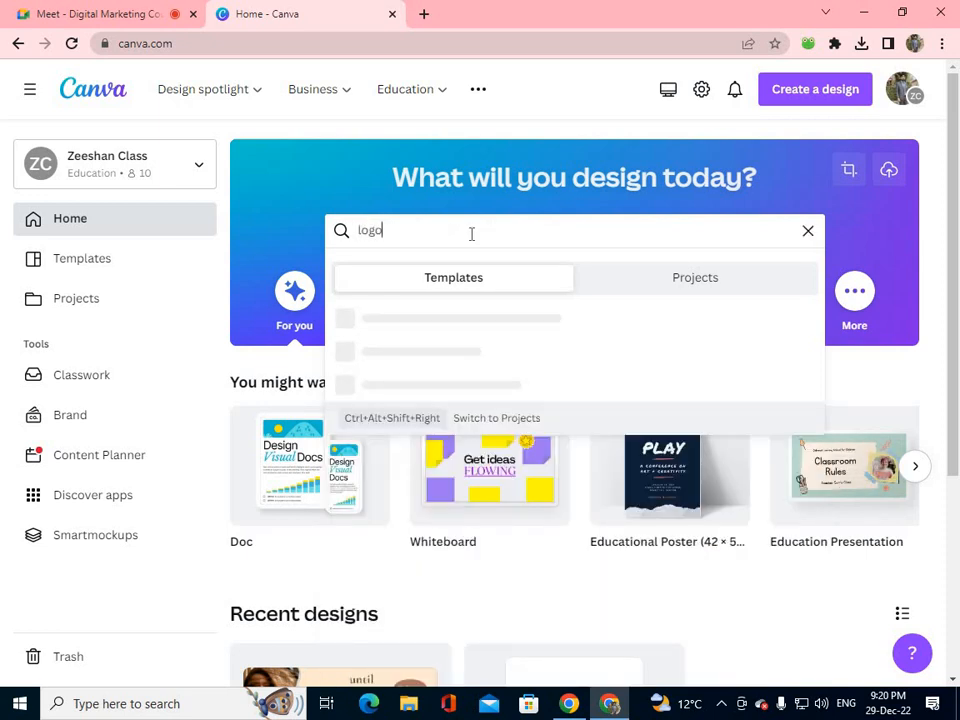
pyautogui.press('Return')
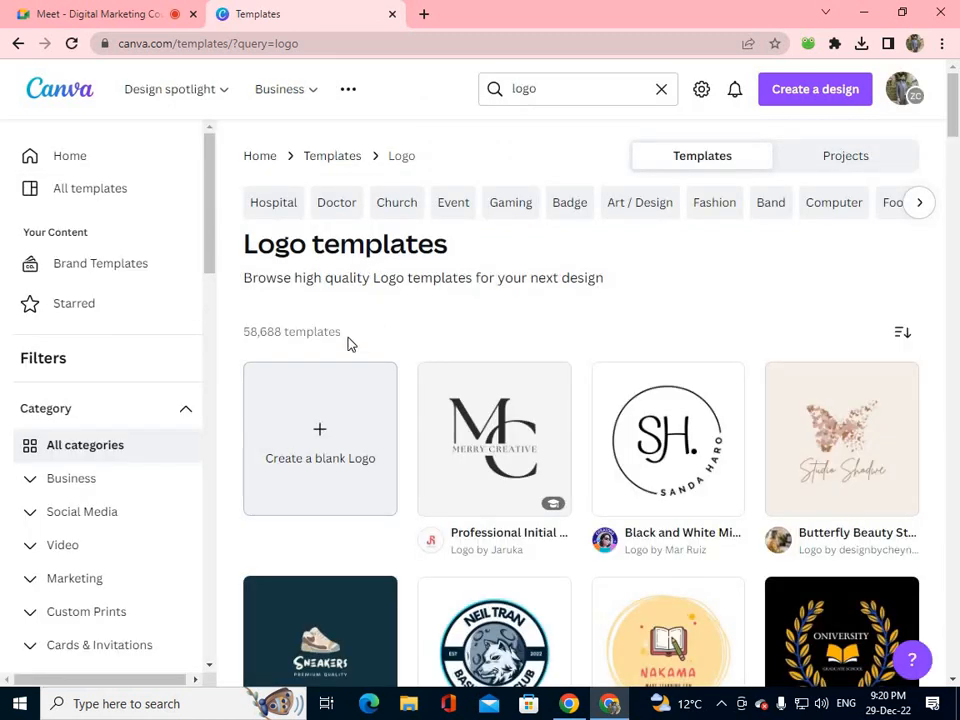
pyautogui.moveTo(242, 332); pyautogui.dragTo(284, 333)
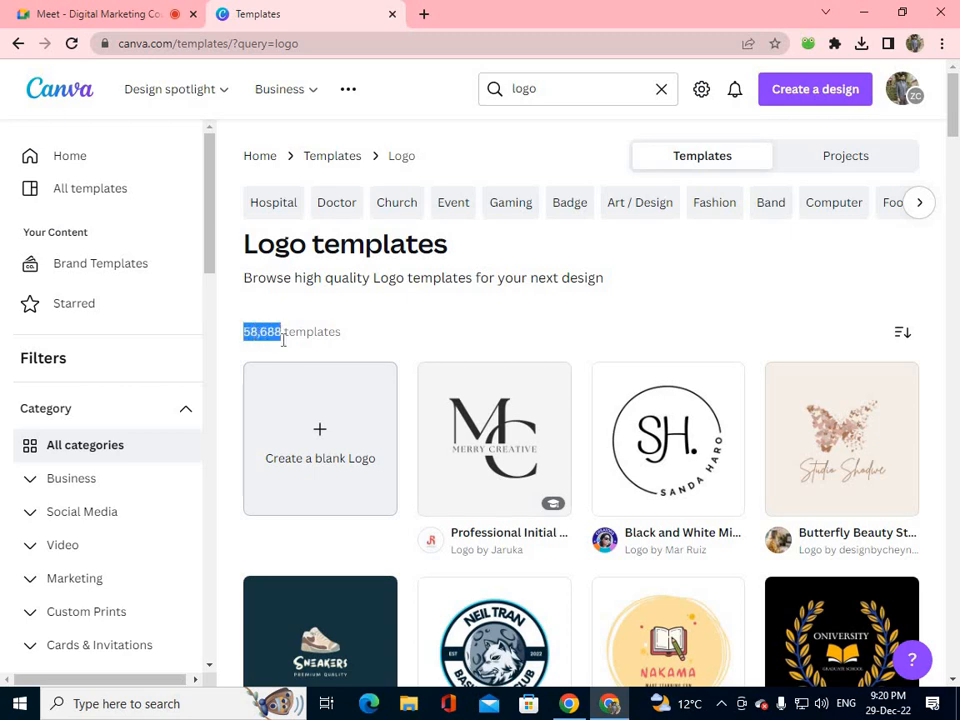
pyautogui.click(392, 328)
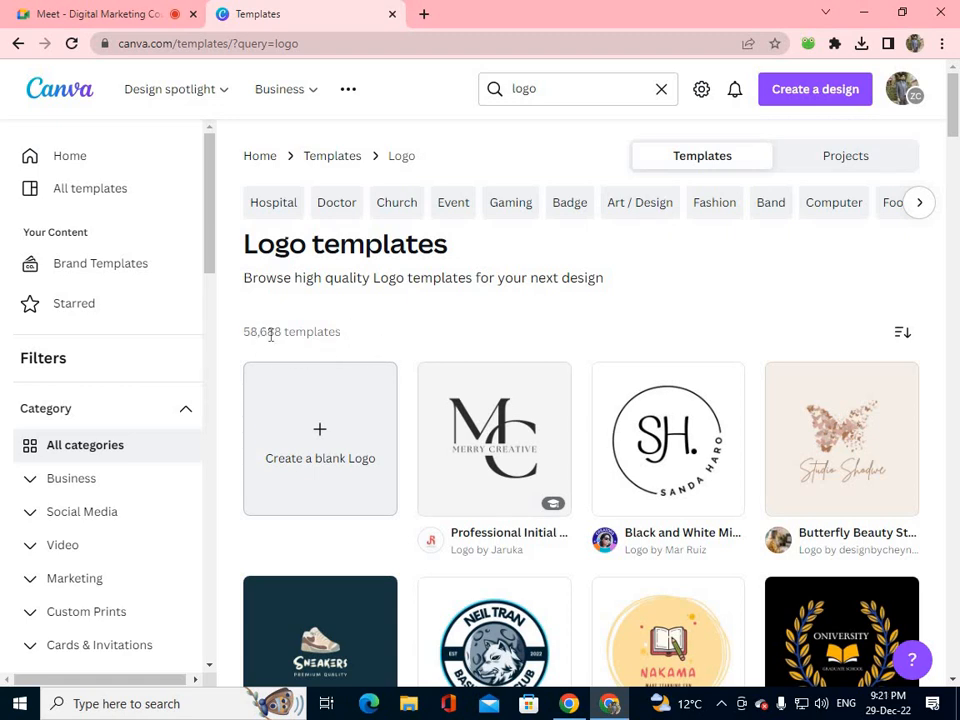
# Step: Switch to the Google Meet call, admit the waiting participant and return to the Canva templates
pyautogui.click(148, 13)
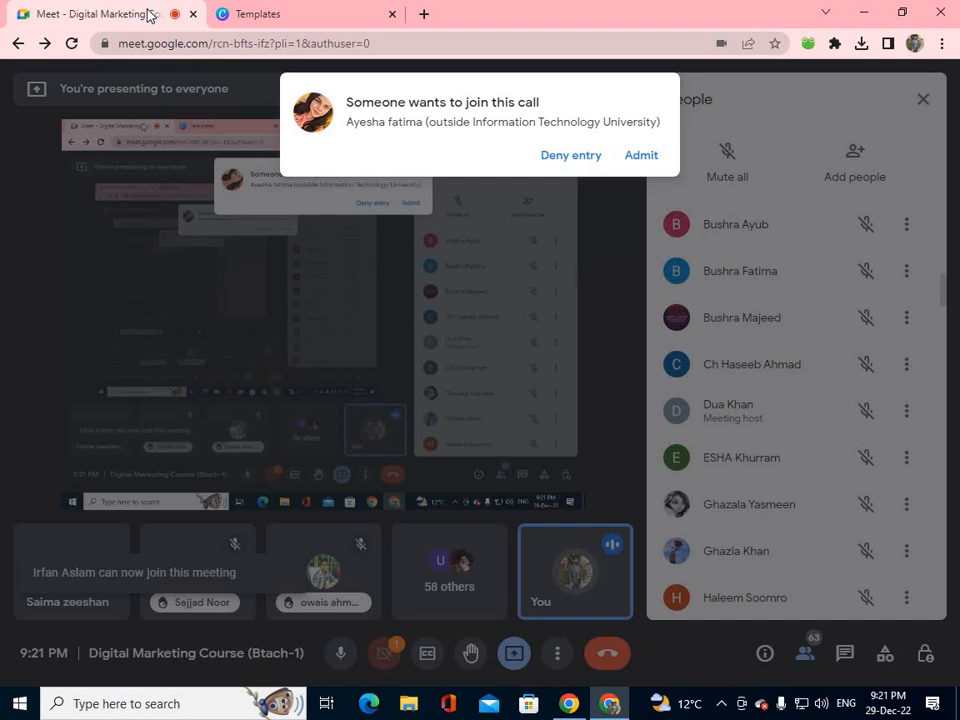
pyautogui.click(630, 156)
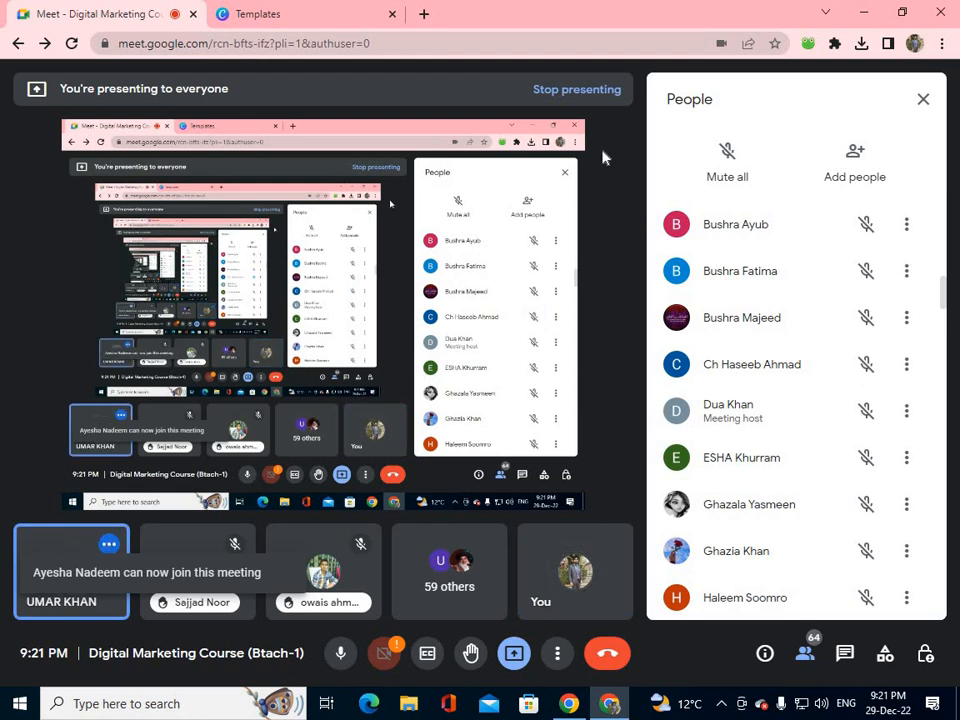
pyautogui.click(278, 10)
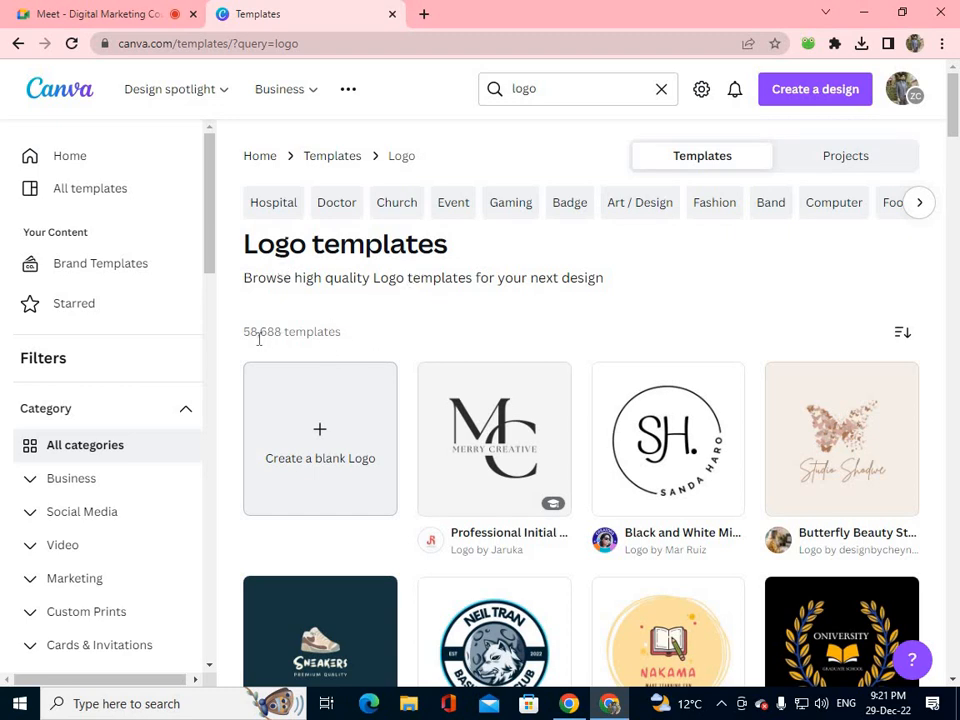
# Step: Browse the logo templates and create a blank Logo design
pyautogui.moveTo(243, 341); pyautogui.dragTo(287, 340)
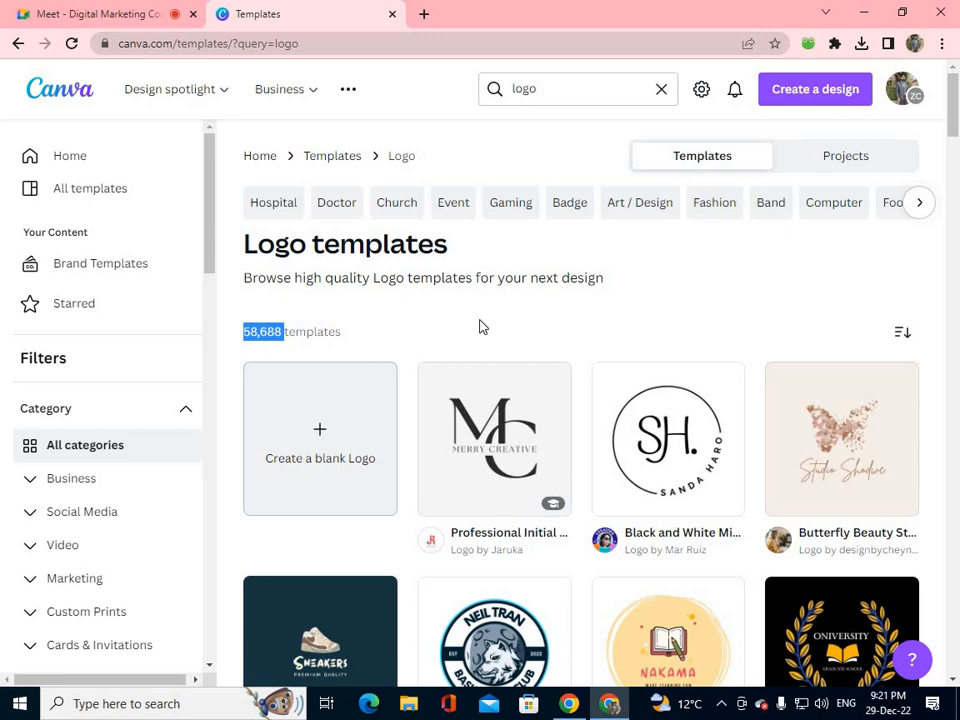
pyautogui.scroll(-3, 490, 326)
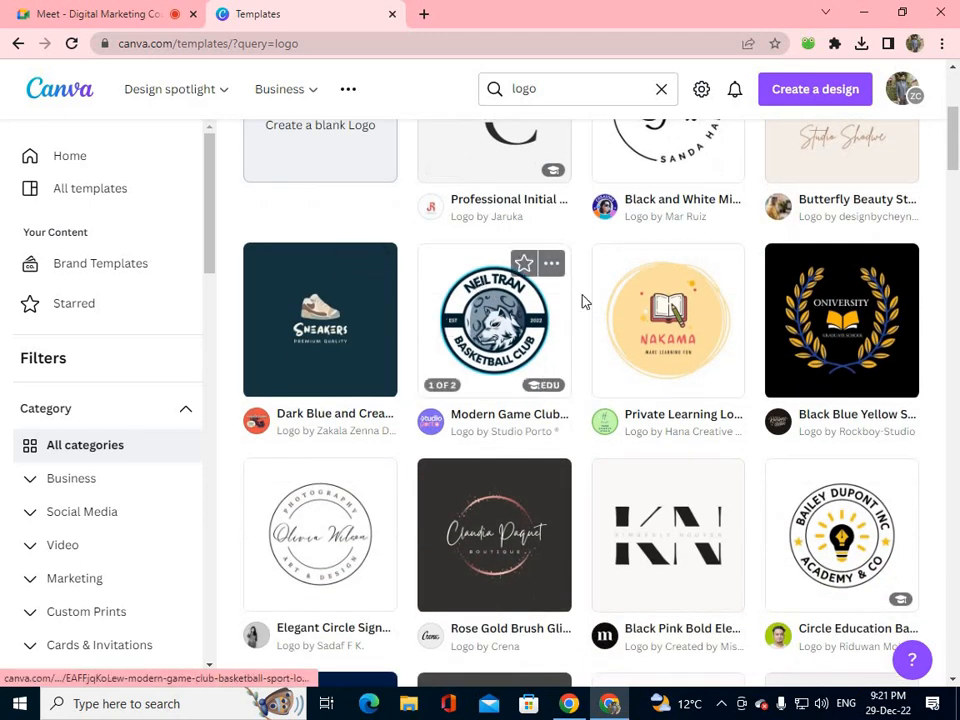
pyautogui.scroll(-3, 583, 330)
pyautogui.scroll(-2, 583, 379)
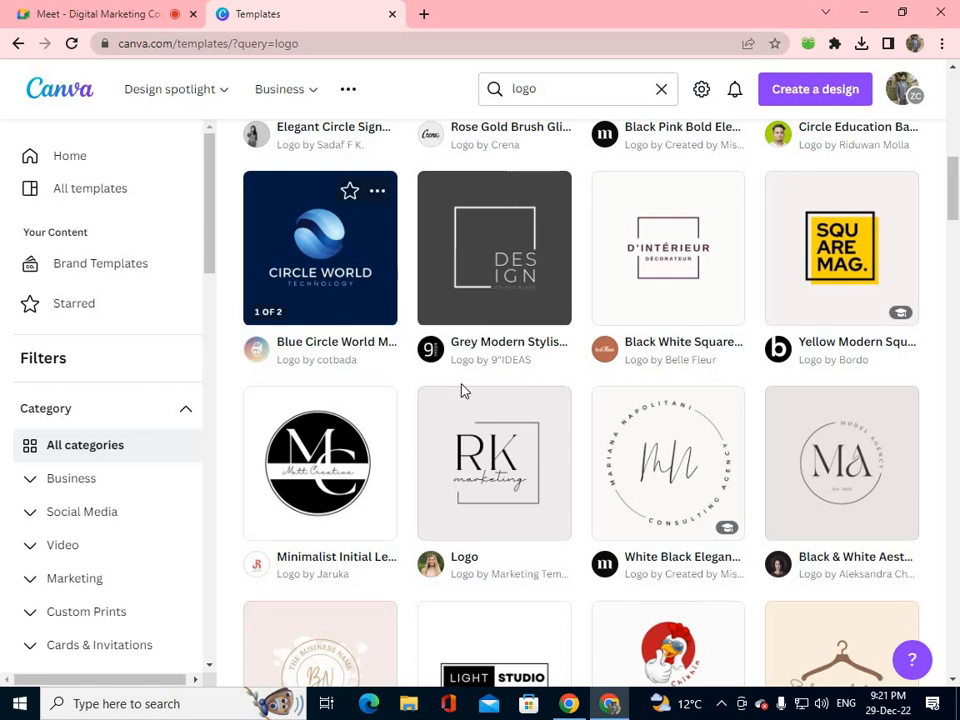
pyautogui.scroll(-3, 465, 392)
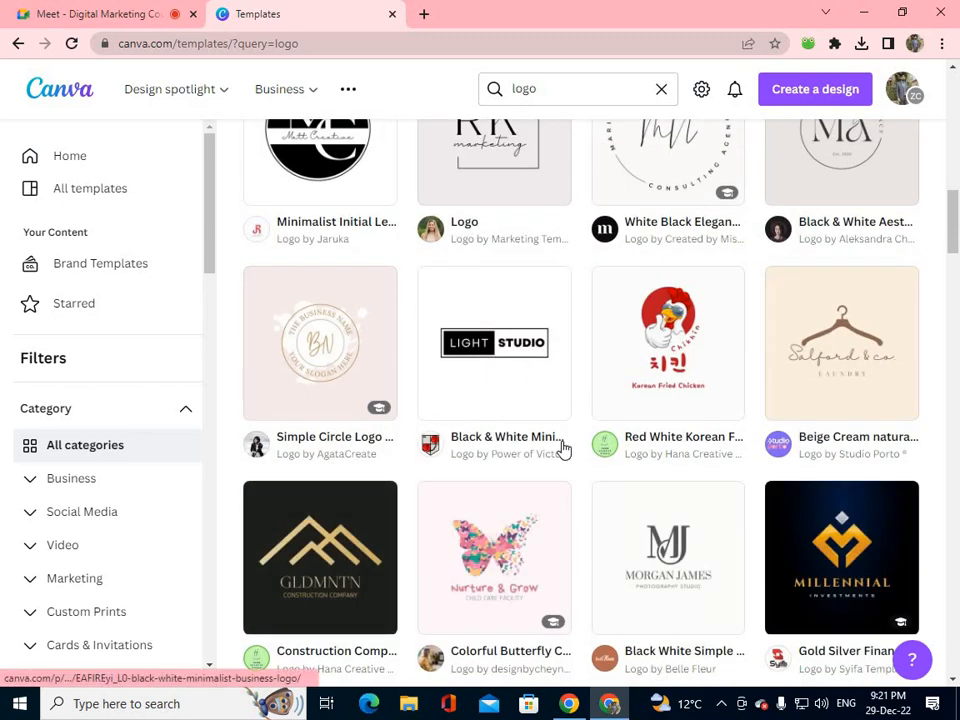
pyautogui.scroll(12, 563, 450)
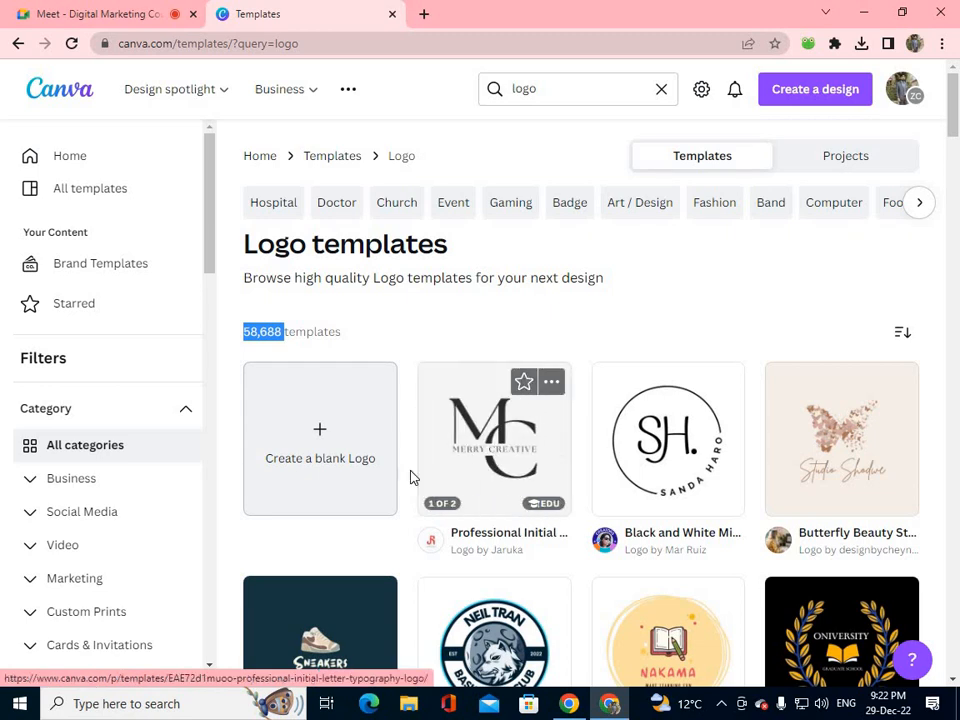
pyautogui.click(314, 447)
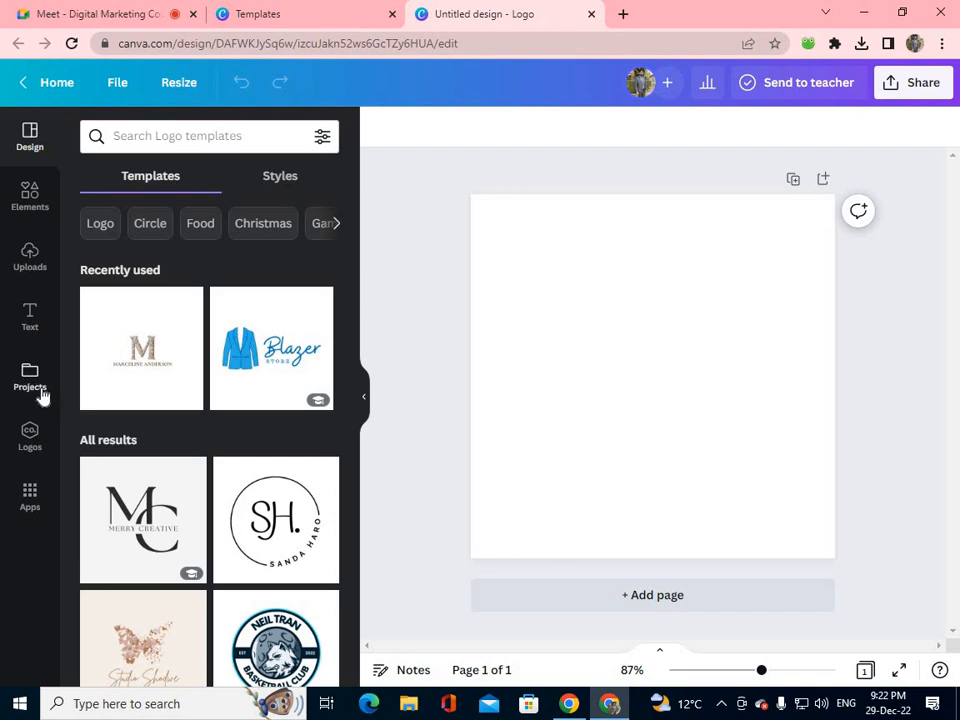
# Step: View the available Canva apps and search the logo design templates for "real Estate"
pyautogui.click(29, 497)
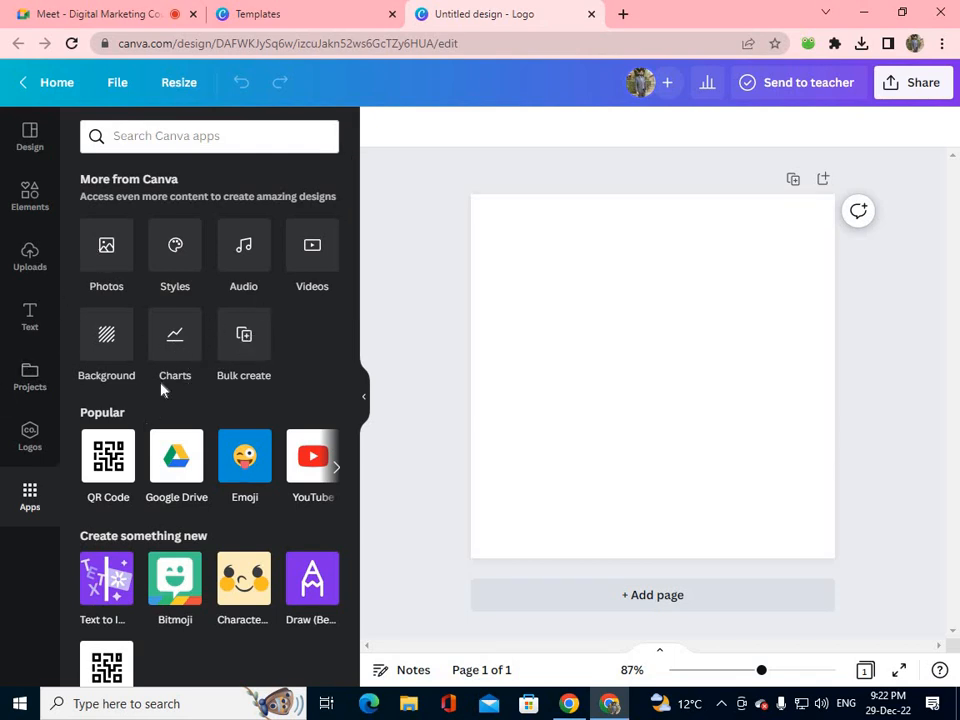
pyautogui.click(30, 145)
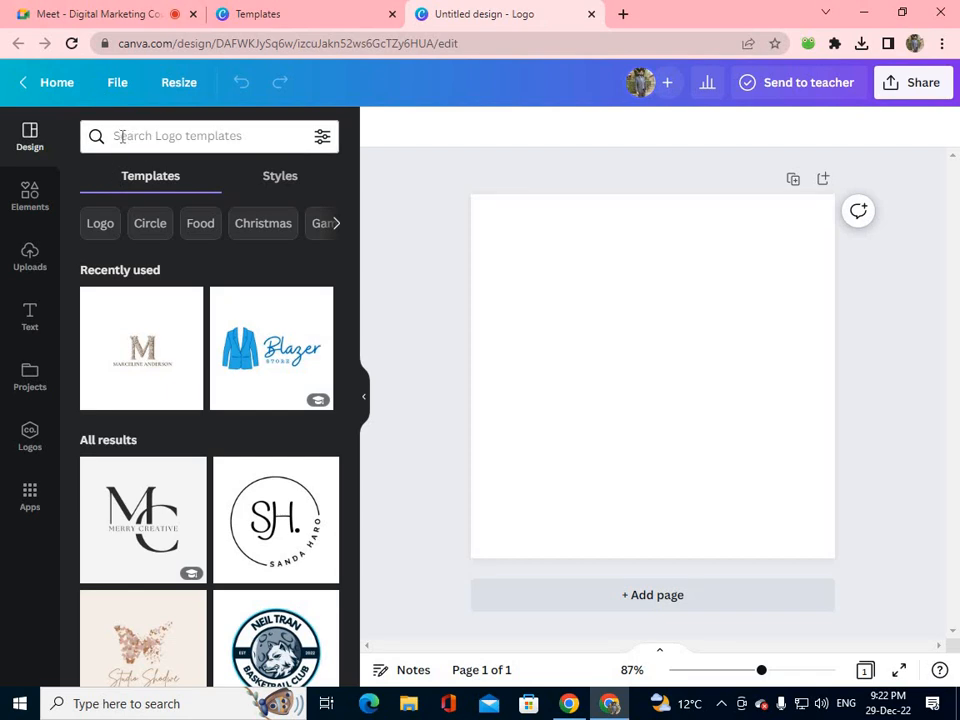
pyautogui.click(169, 140)
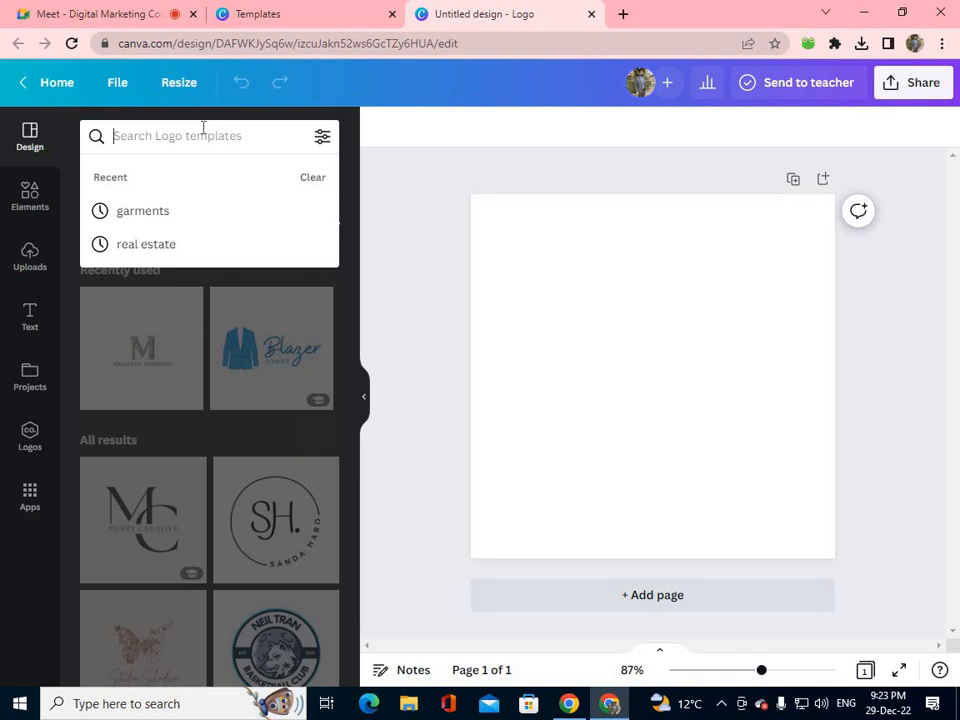
pyautogui.write('r')
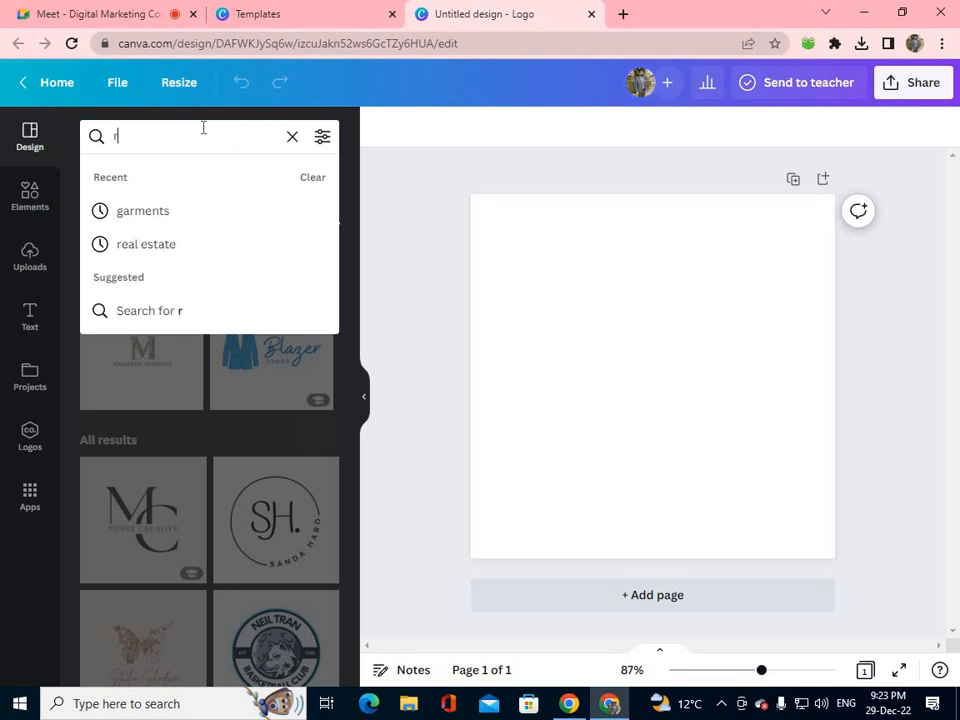
pyautogui.write('eal Estate')
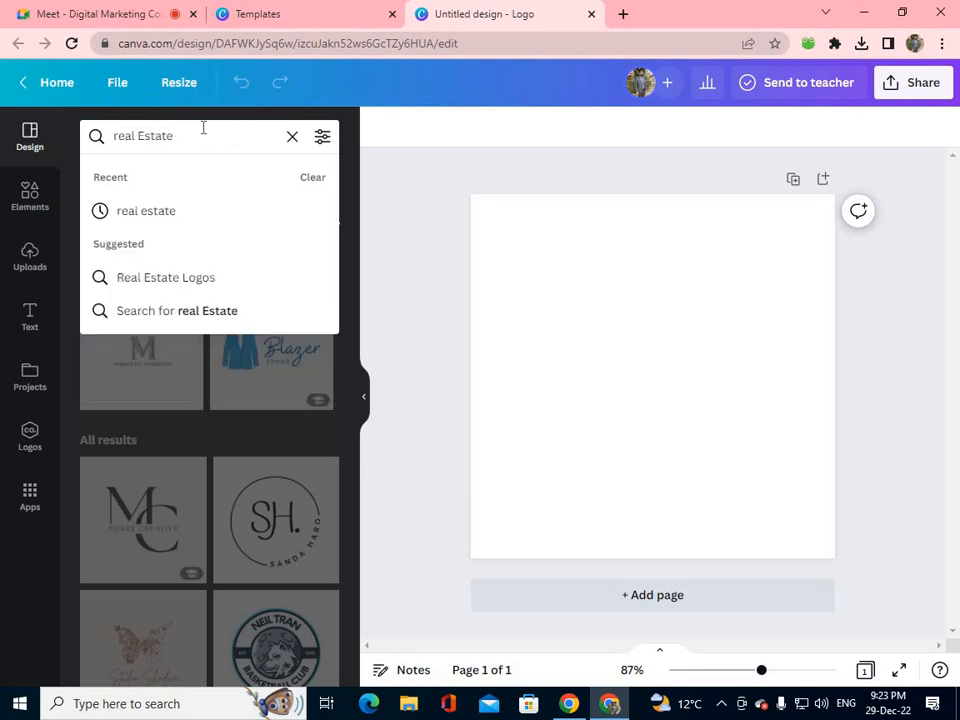
pyautogui.press('Return')
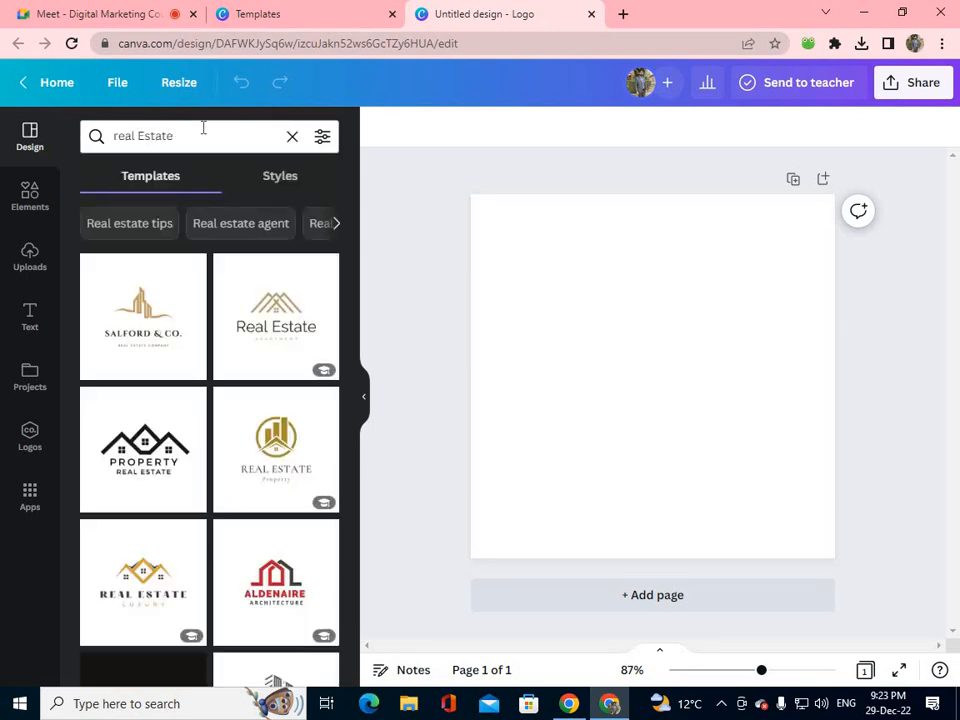
# Step: Browse the real estate logo templates for design examples
pyautogui.scroll(-1, 196, 330)
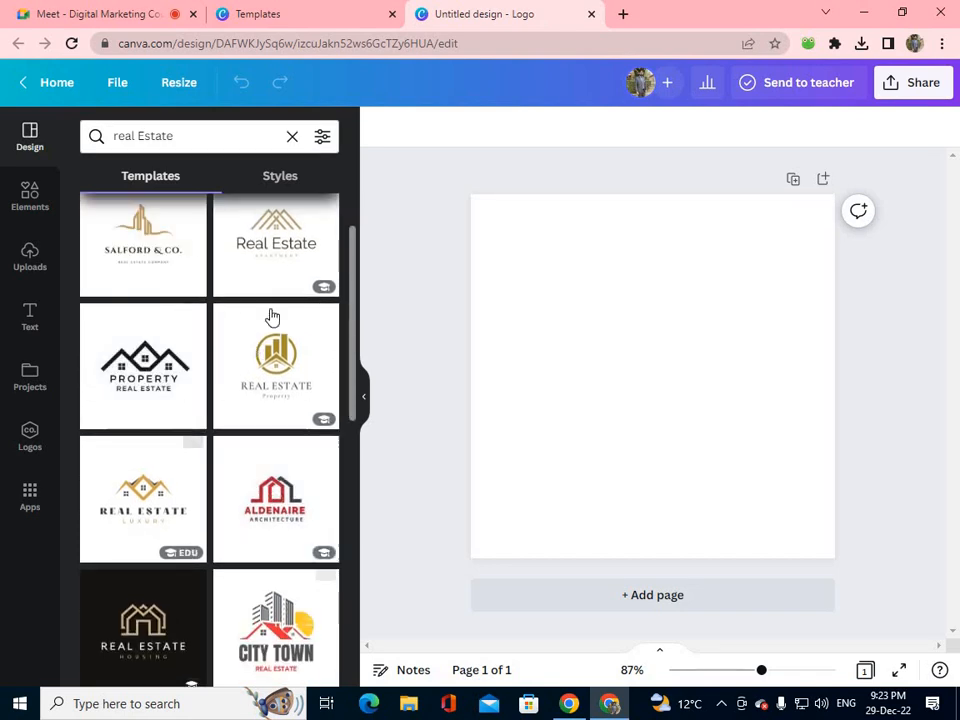
pyautogui.scroll(-3, 232, 560)
pyautogui.scroll(-5, 232, 570)
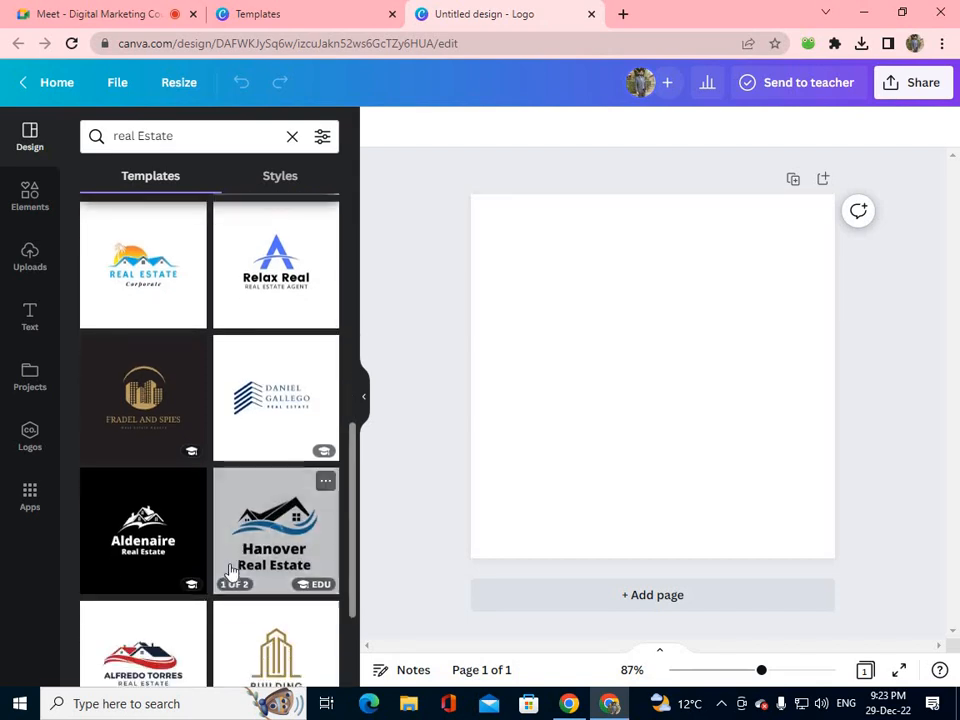
pyautogui.scroll(-4, 236, 503)
pyautogui.scroll(1, 240, 440)
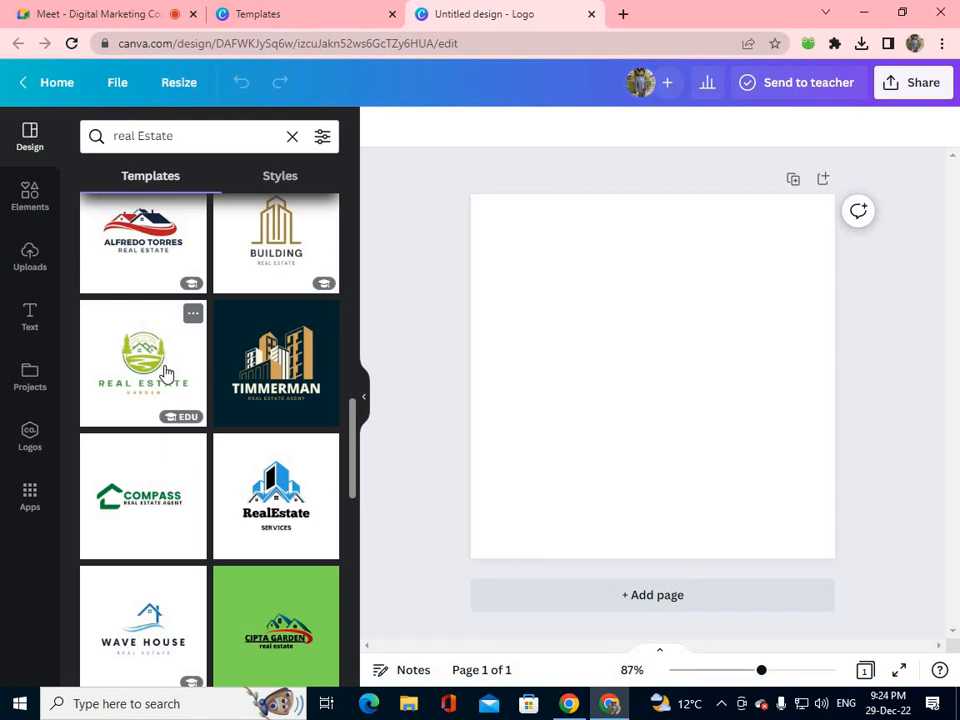
# Step: Switch to the Google Meet call, admit the waiting participant and return to the Canva logo design
pyautogui.click(127, 8)
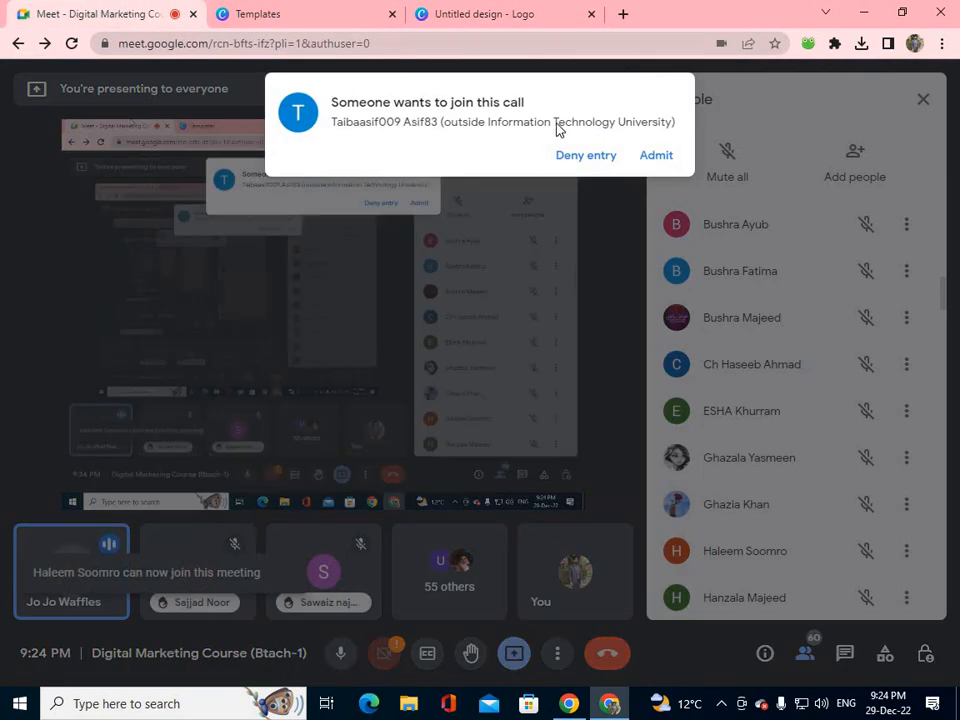
pyautogui.click(645, 159)
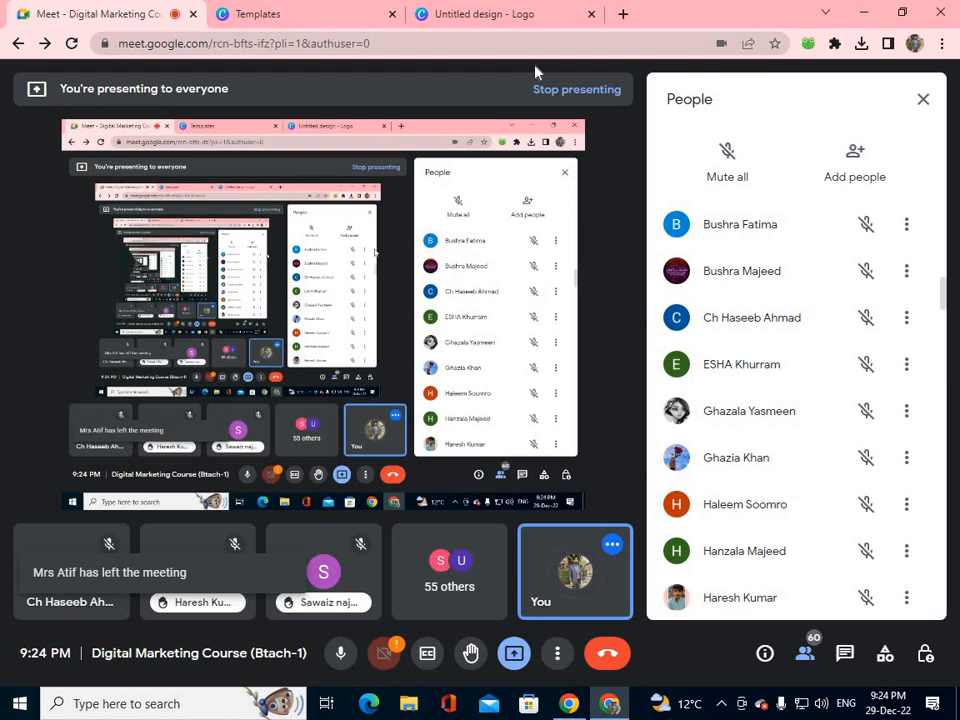
pyautogui.click(507, 10)
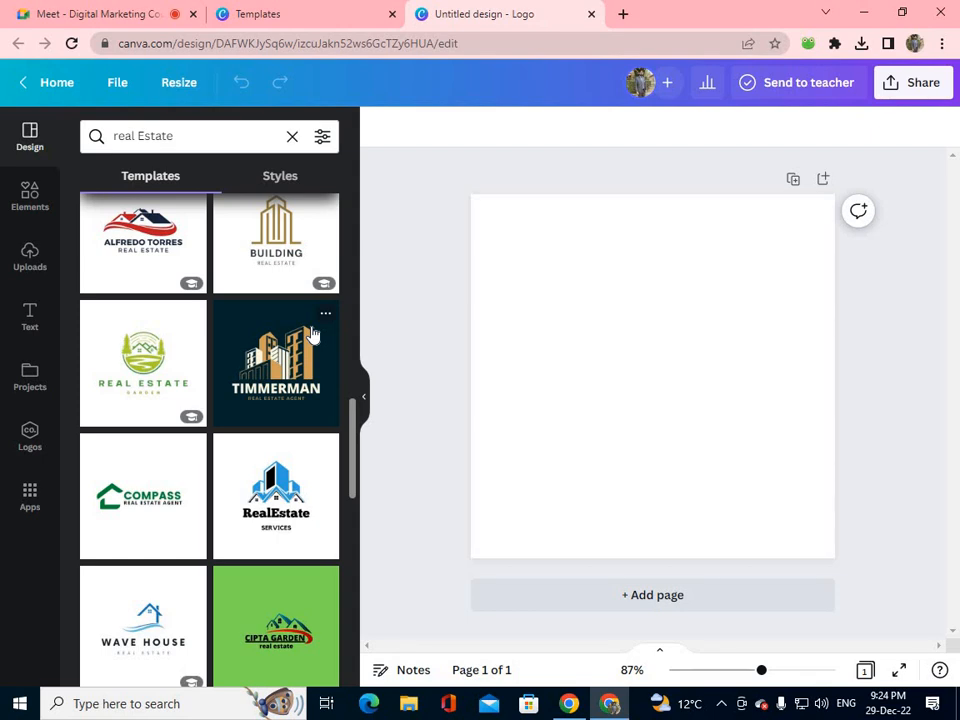
# Step: Search the logo templates for "fashion" and browse the designs
pyautogui.scroll(1, 233, 290)
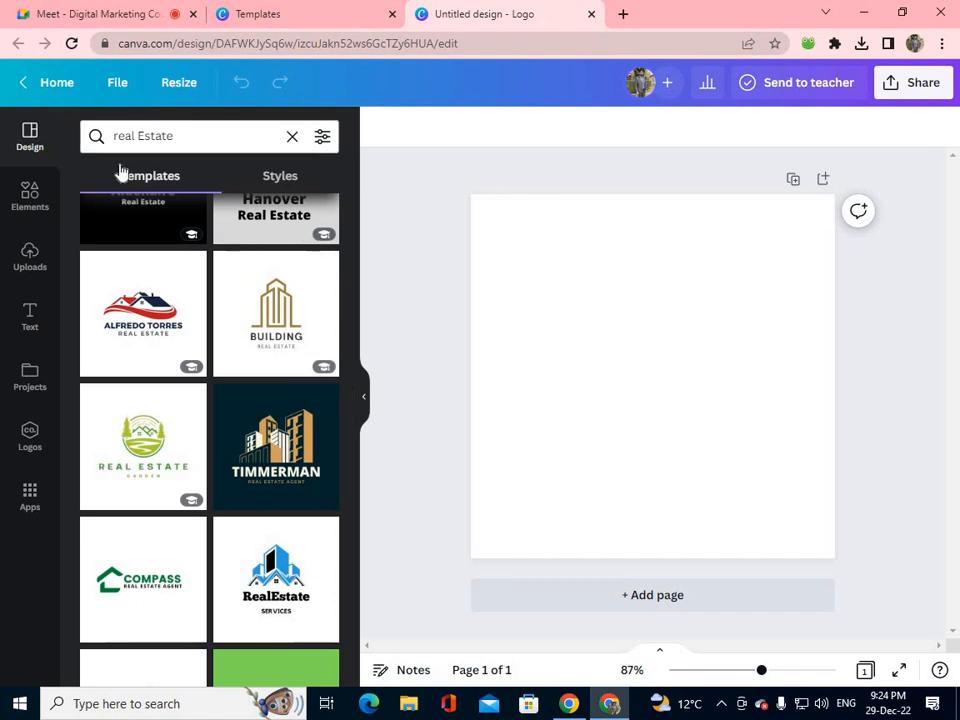
pyautogui.moveTo(193, 140); pyautogui.dragTo(105, 137)
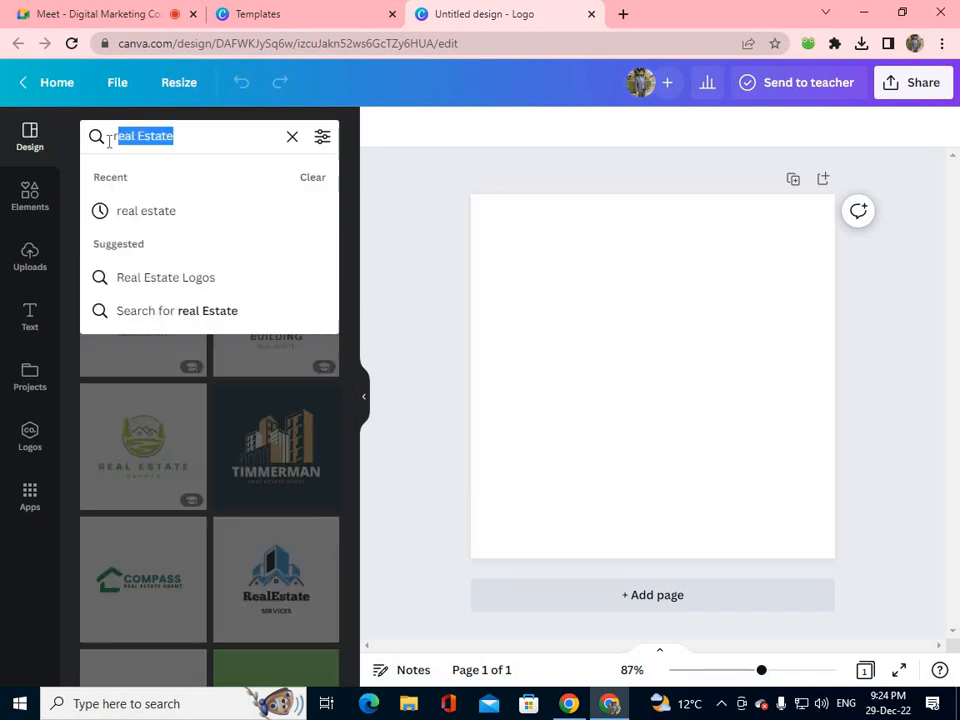
pyautogui.write('fashuio')
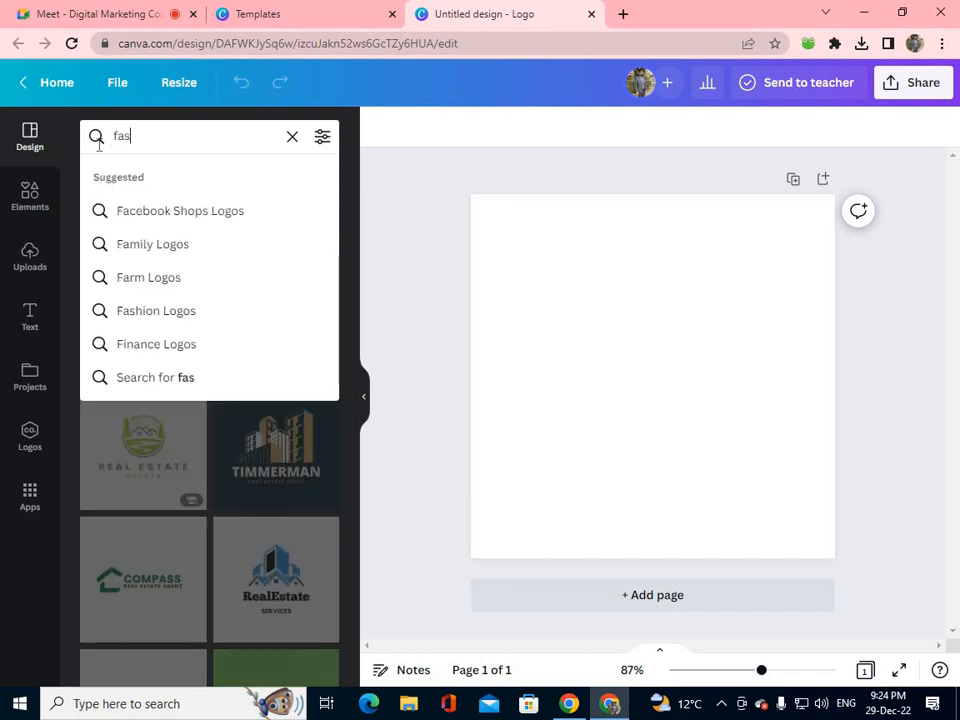
pyautogui.press('BackSpace')
pyautogui.press('BackSpace')
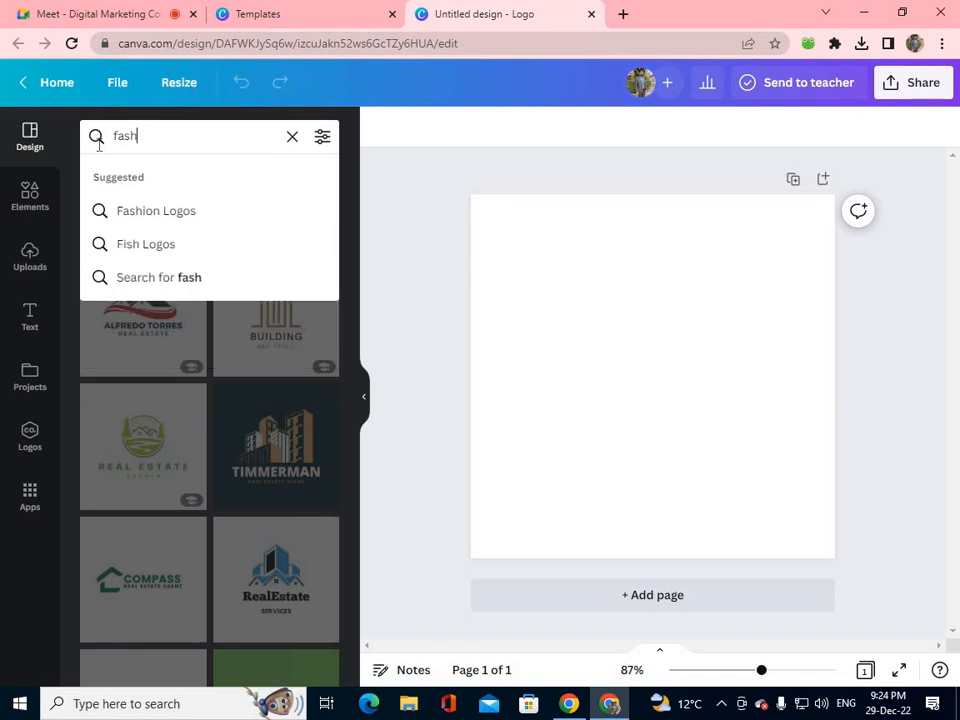
pyautogui.write('ion')
pyautogui.press('Return')
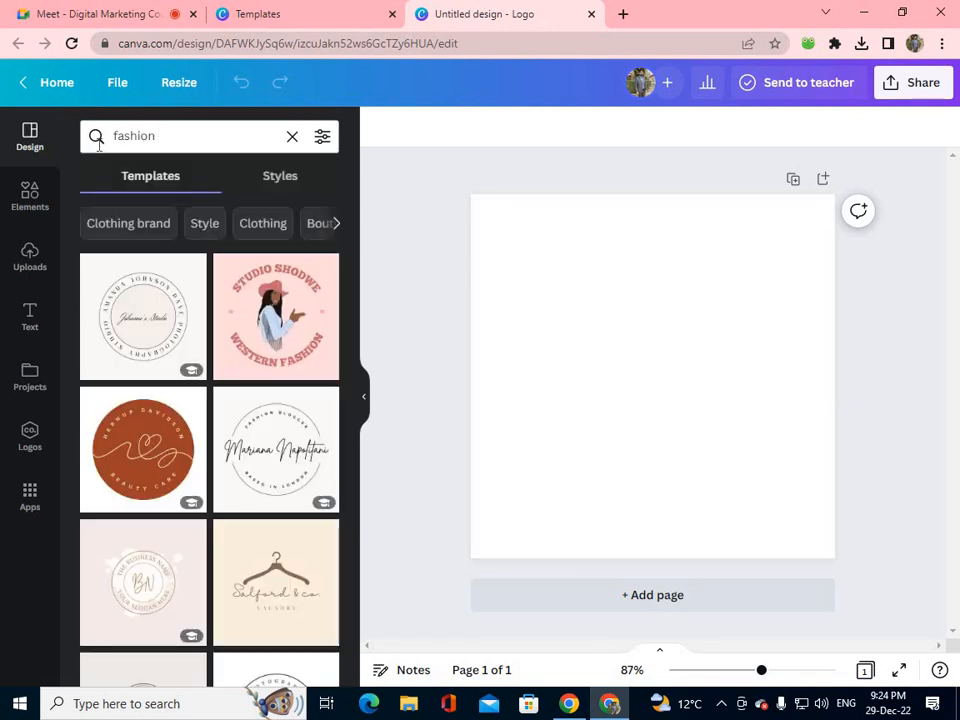
pyautogui.scroll(-3, 215, 330)
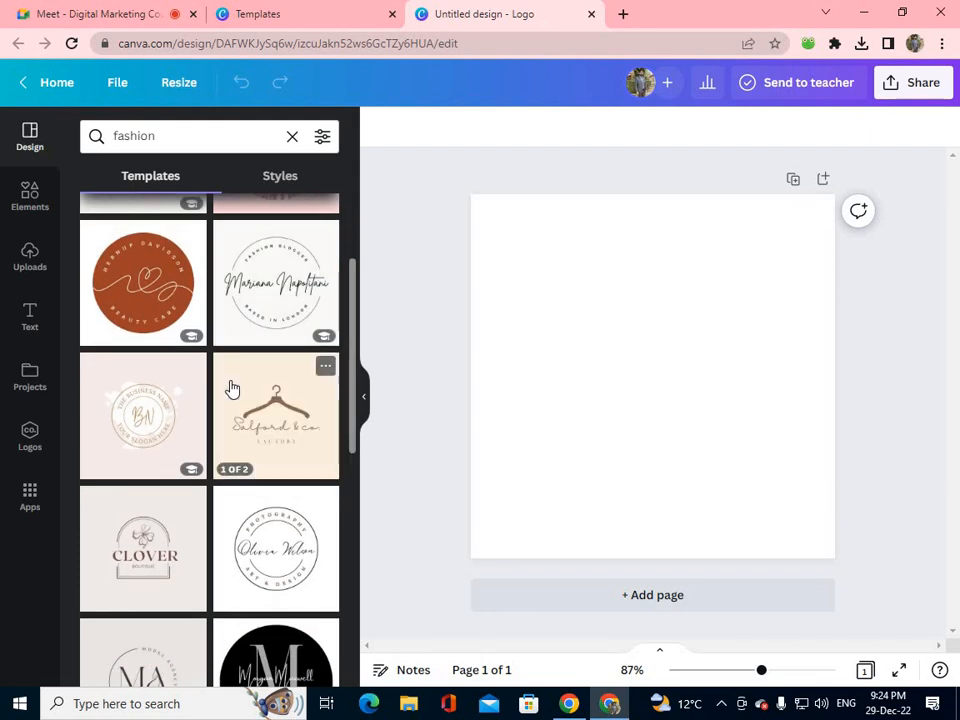
# Step: Search the logo templates for "garment" and look through the designs
pyautogui.click(155, 137)
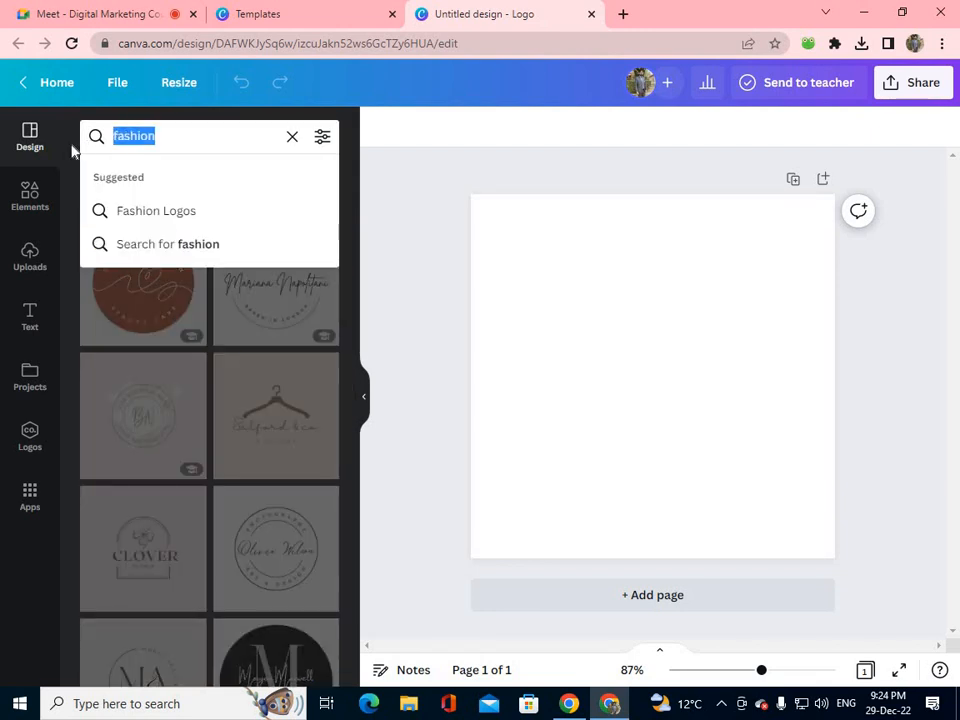
pyautogui.write('garment')
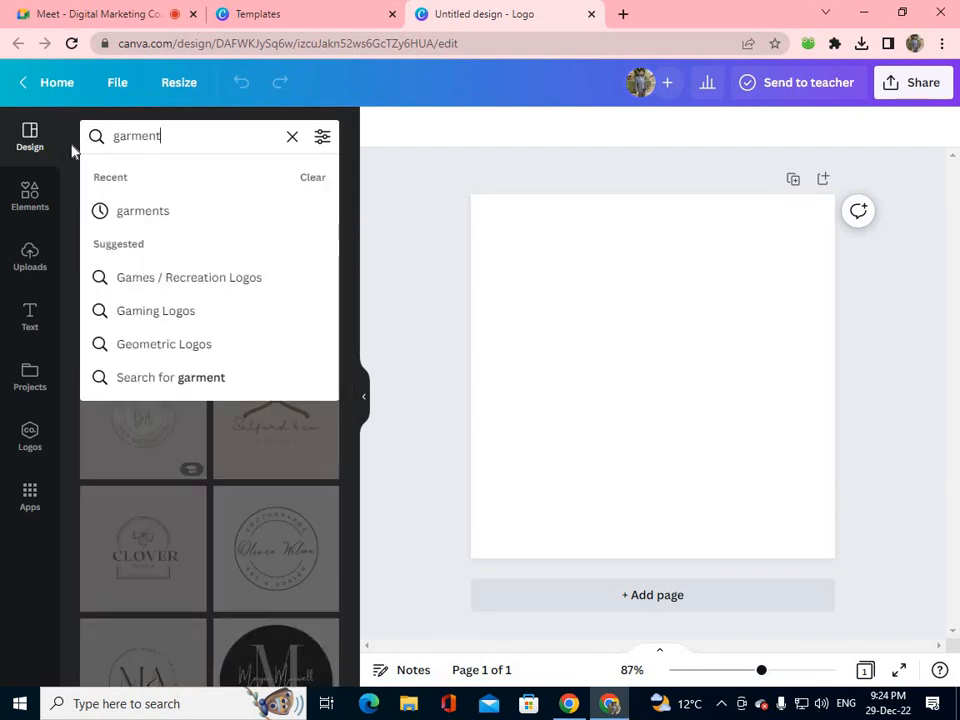
pyautogui.press('Return')
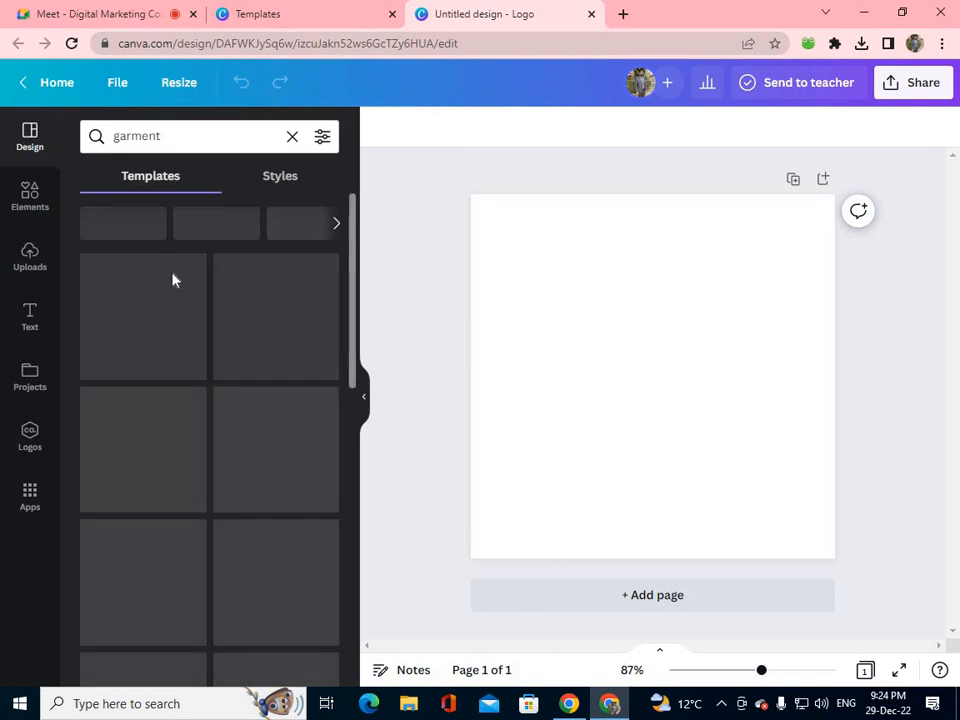
pyautogui.scroll(-1, 229, 439)
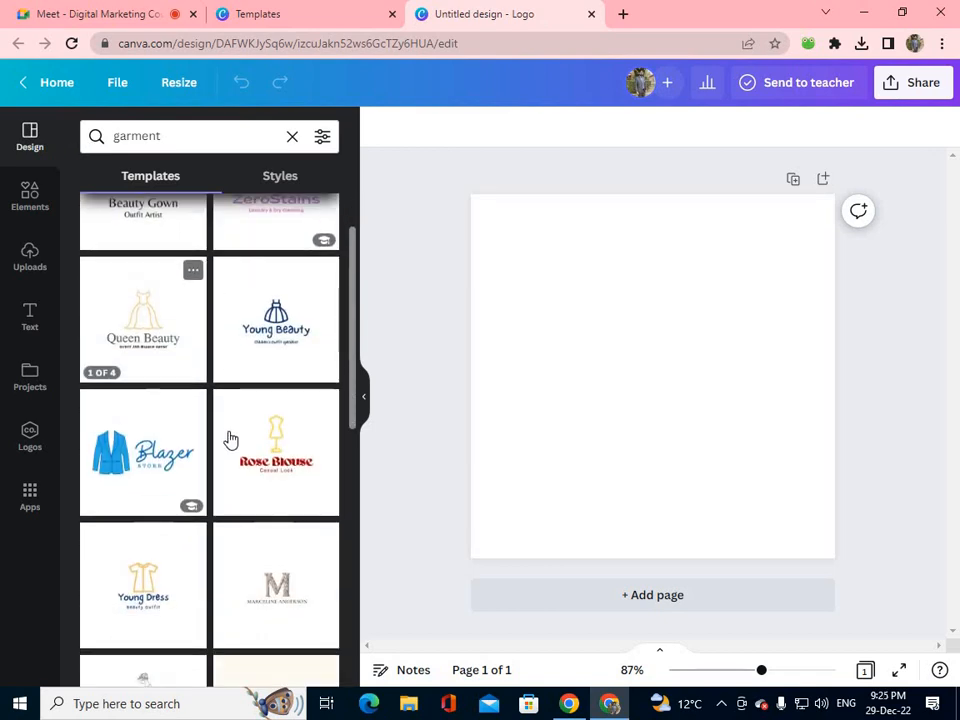
# Step: Search the logo templates for "shoes"
pyautogui.click(118, 140)
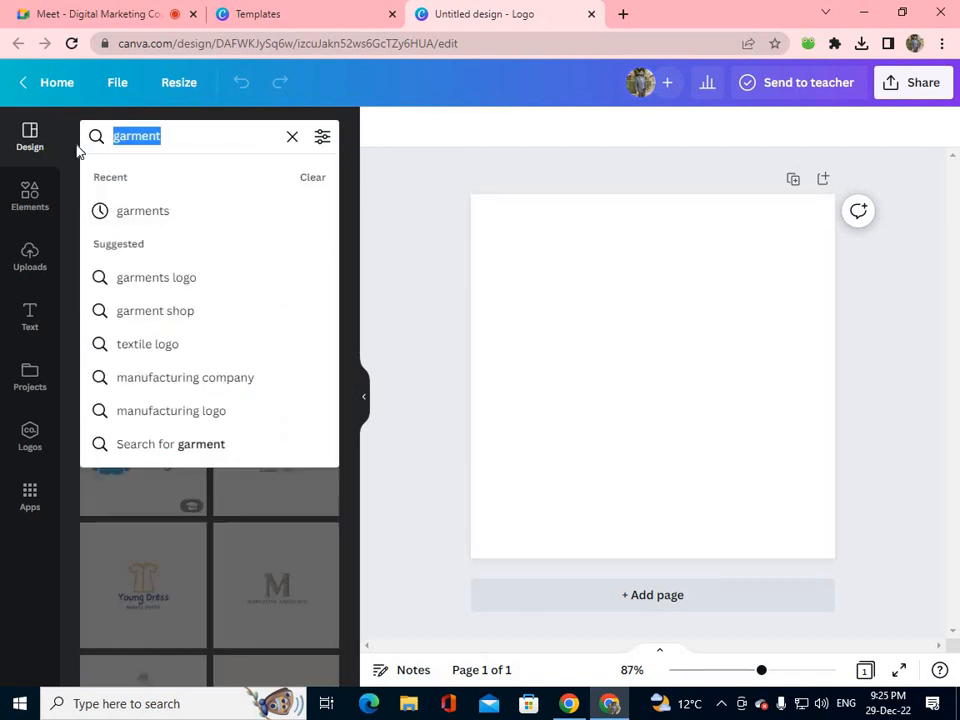
pyautogui.write('shoes')
pyautogui.press('Return')
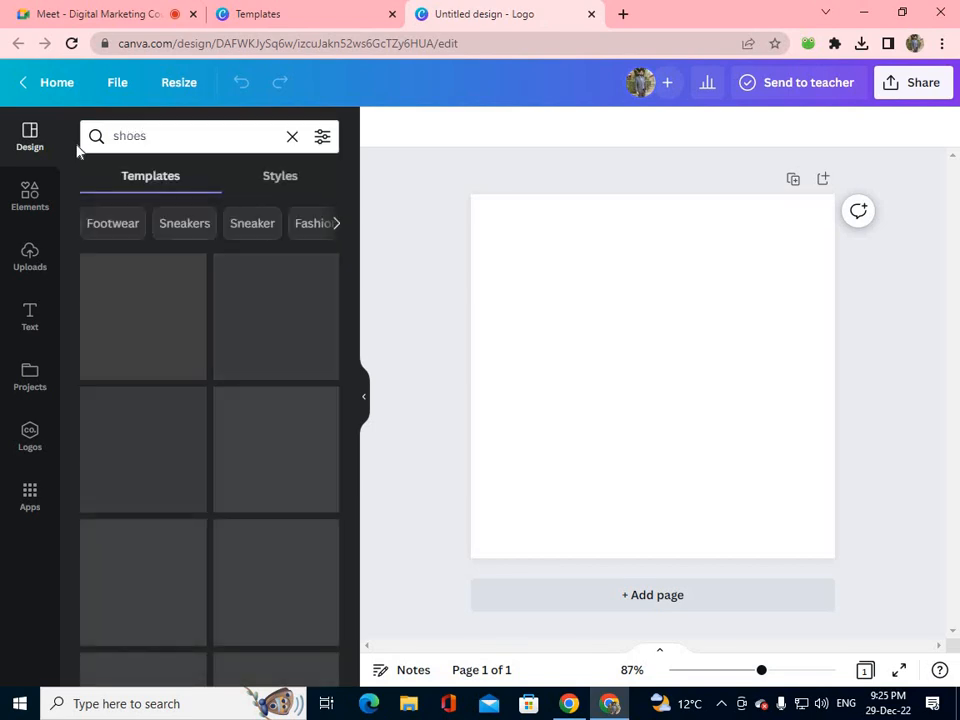
# Step: Search the logo templates for "school" and apply the dark blue page of the Elegant Blue Yellow Modern Education Logo template
pyautogui.click(154, 141)
pyautogui.write('school')
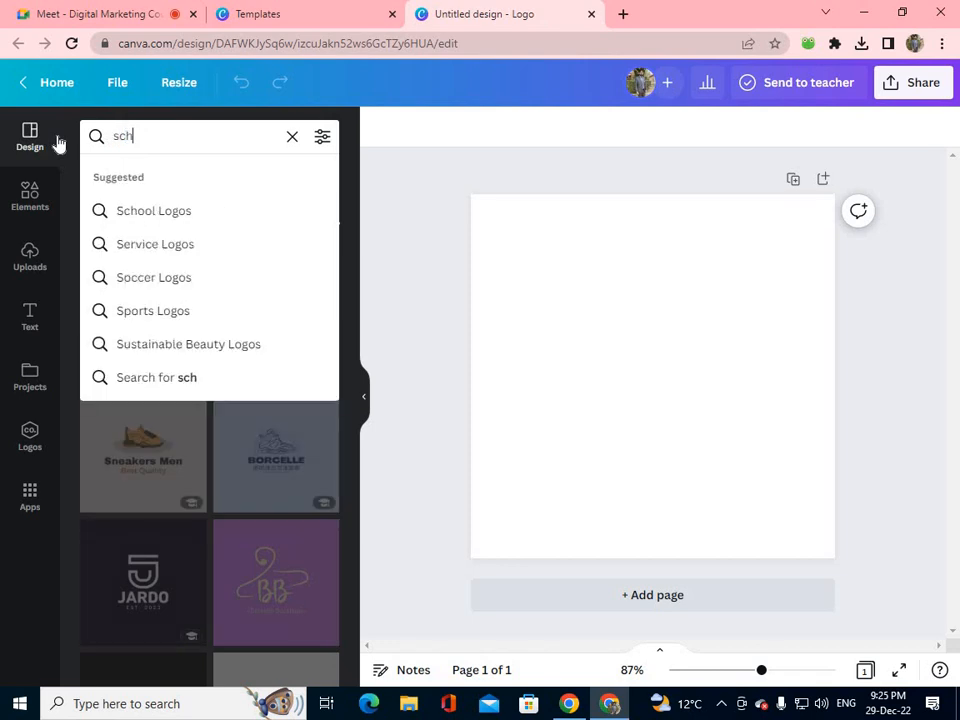
pyautogui.press('Return')
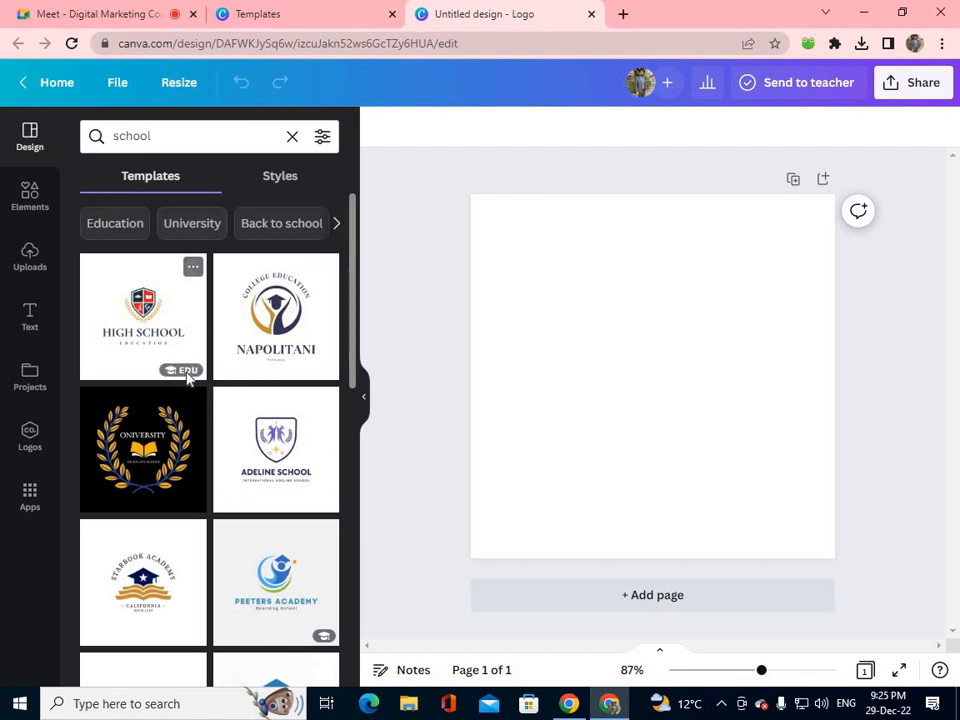
pyautogui.moveTo(188, 383)
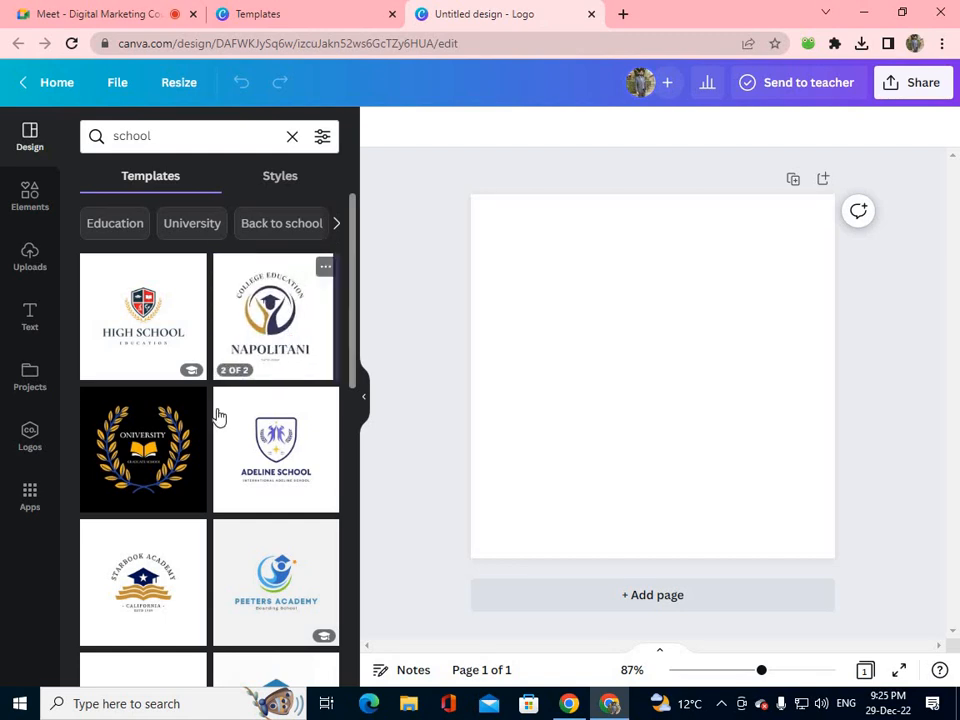
pyautogui.moveTo(178, 373)
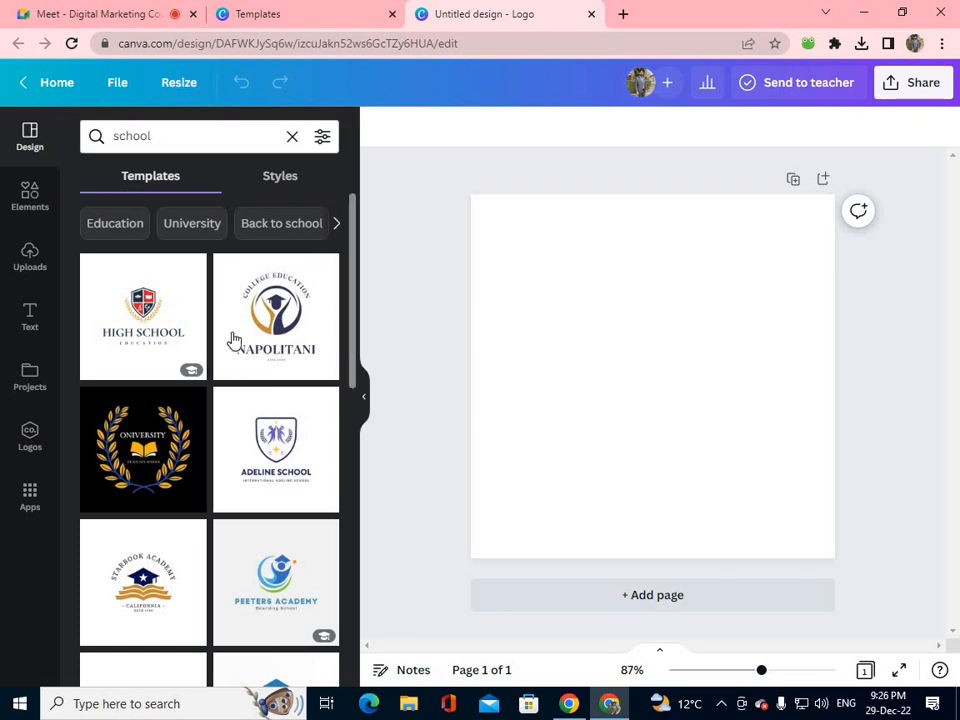
pyautogui.click(287, 318)
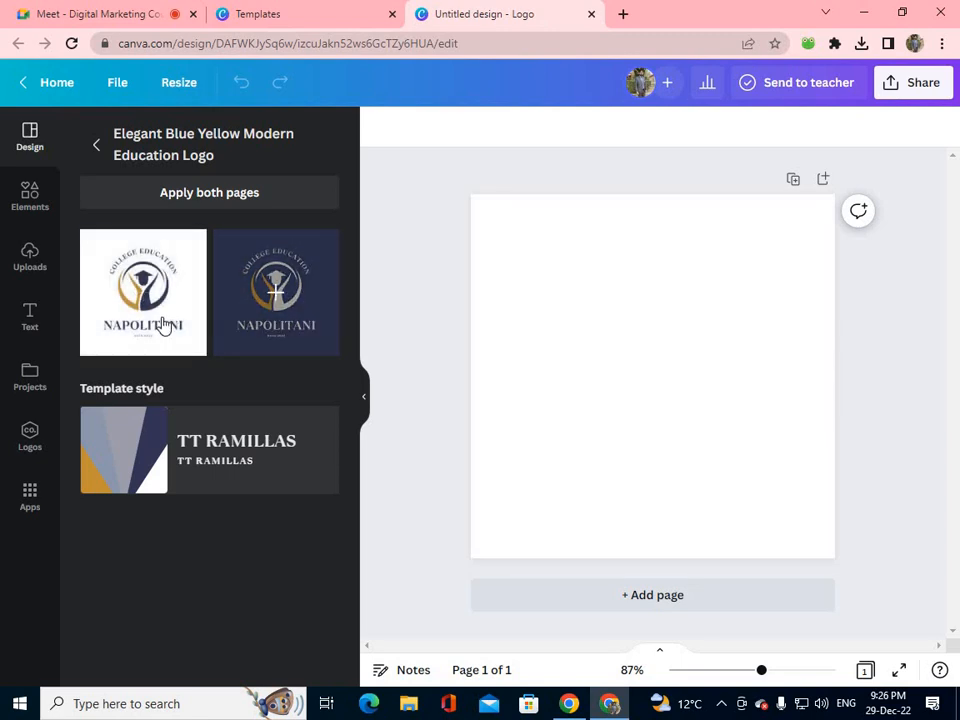
pyautogui.click(262, 313)
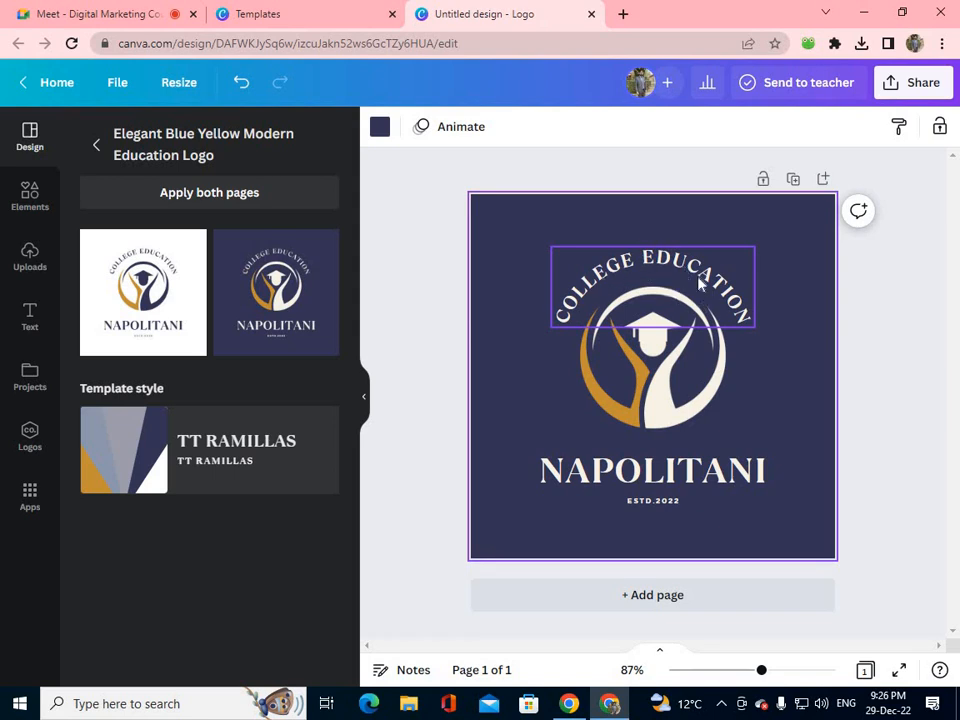
# Step: Replace the curved "COLLEGE EDUCATION" text above the emblem with "IMPL COOLEGE"
pyautogui.click(646, 296)
pyautogui.click(646, 296)
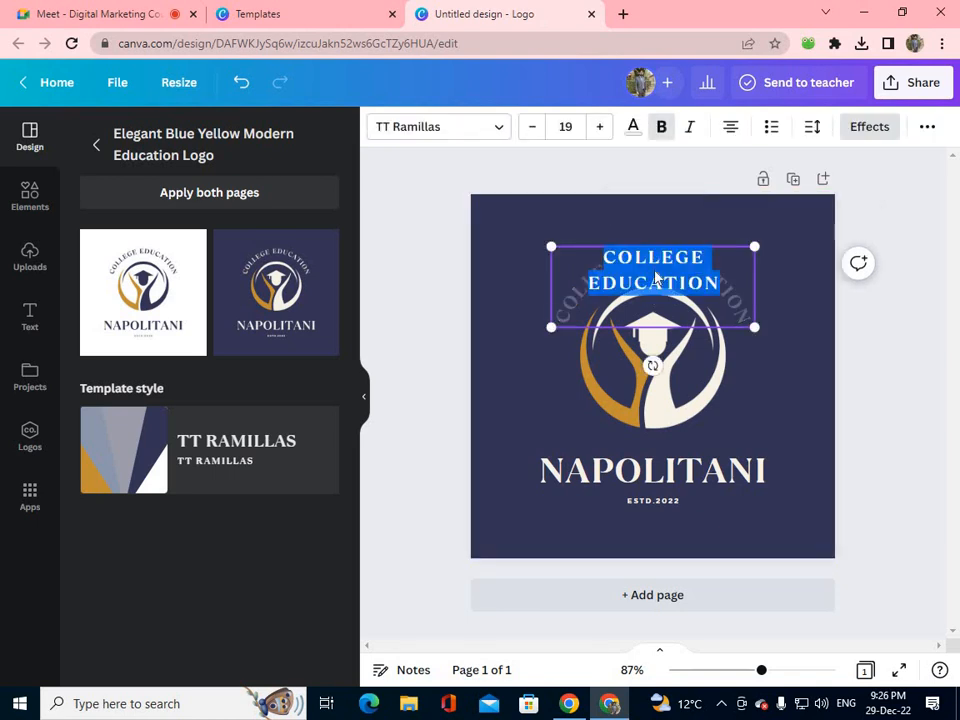
pyautogui.write('IMPL')
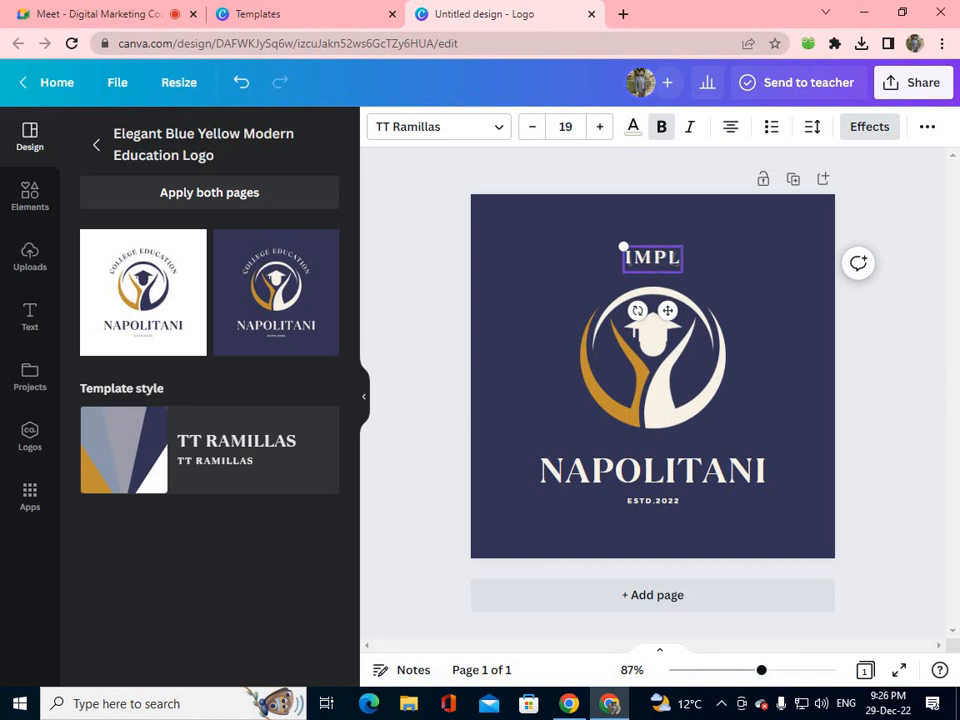
pyautogui.write(' COOLEGE')
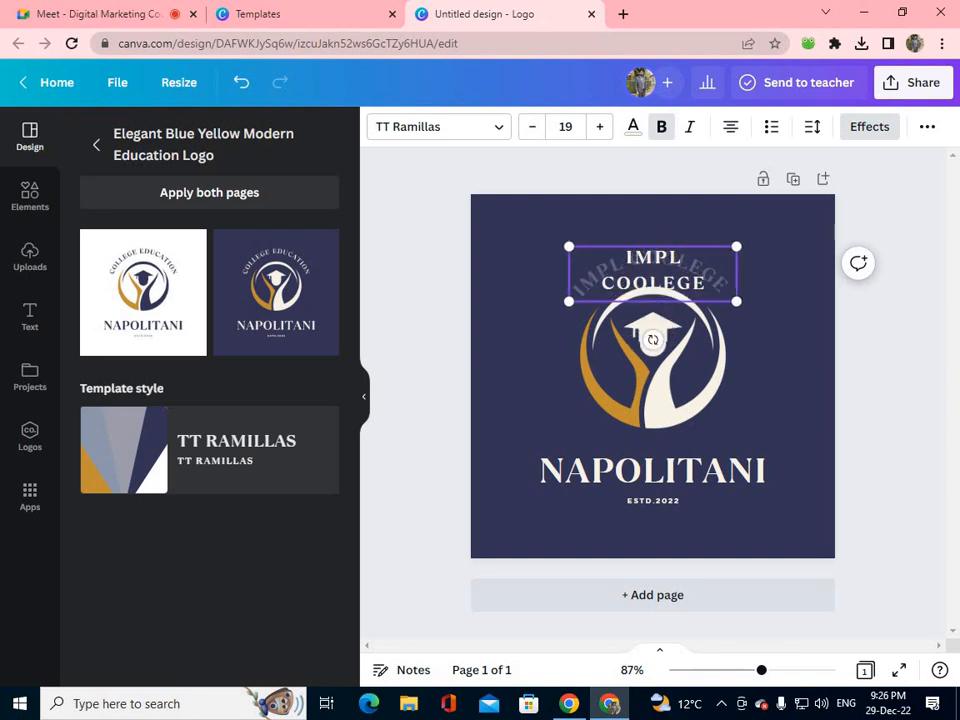
pyautogui.click(810, 319)
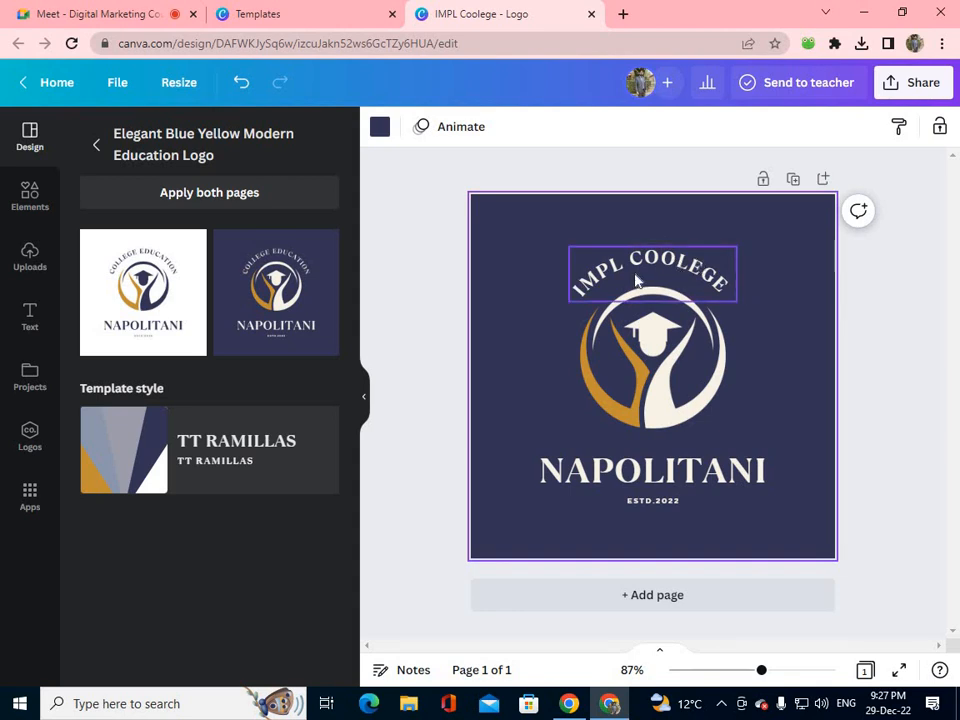
# Step: Try to change the font of the curved "IMPL COOLEGE" text to Aileron Regular
pyautogui.click(637, 278)
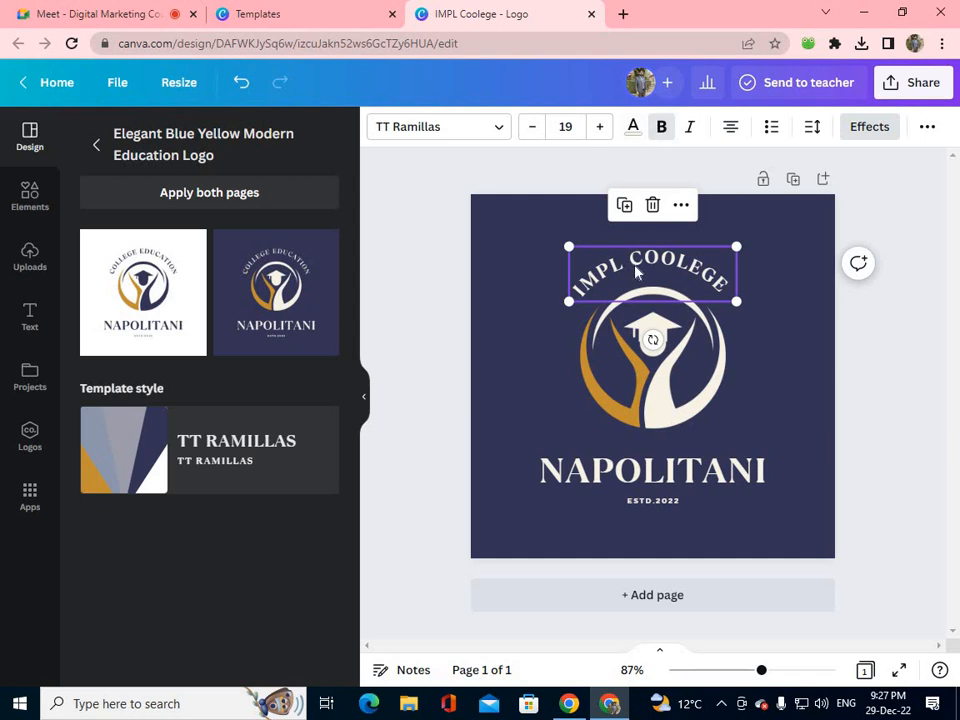
pyautogui.click(659, 270)
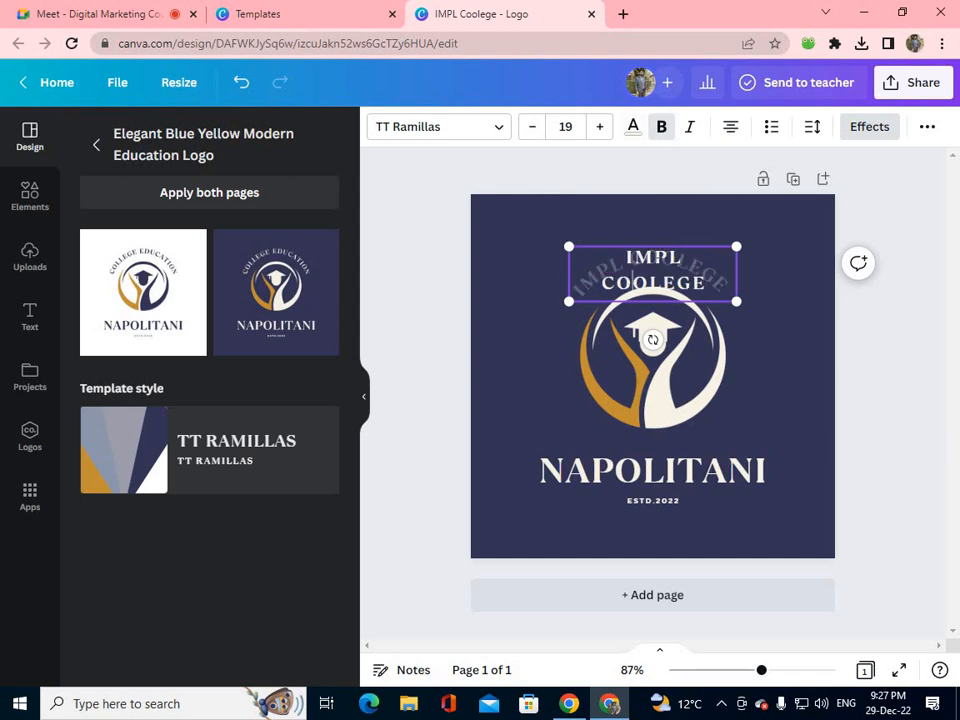
pyautogui.hotkey('ctrl', 'a')
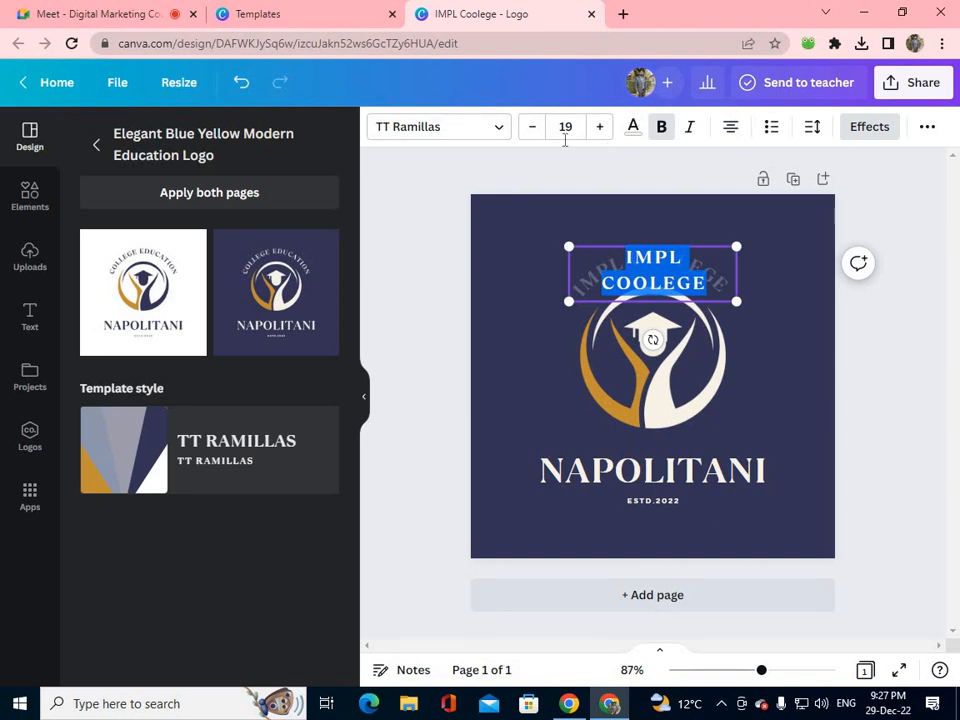
pyautogui.click(507, 133)
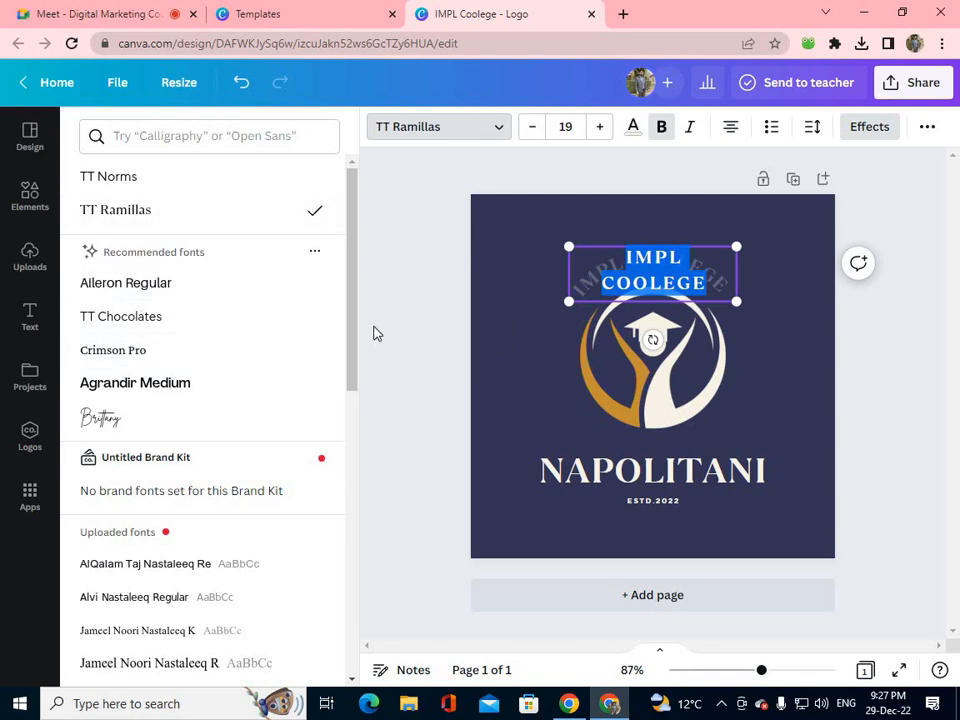
pyautogui.click(122, 290)
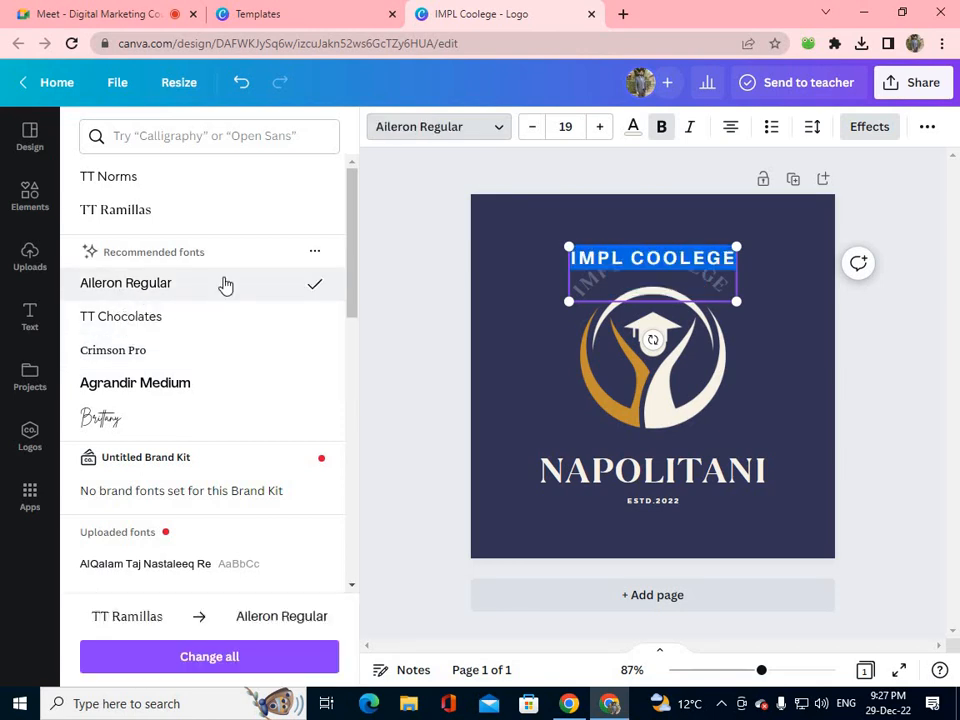
pyautogui.press('Escape')
pyautogui.click(784, 328)
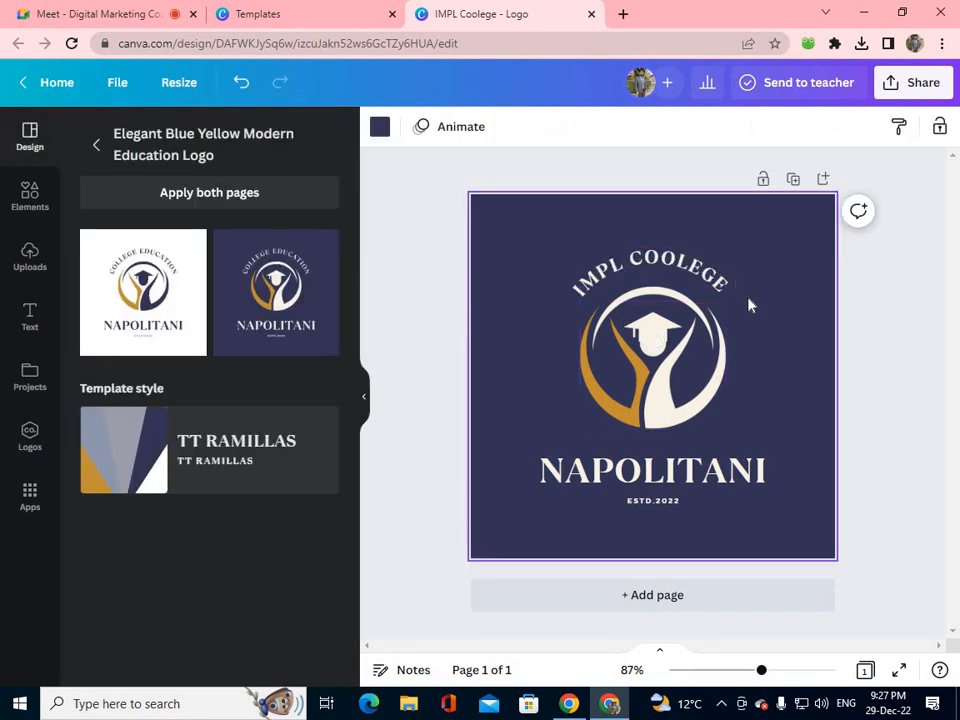
# Step: Set the font size of the curved "IMPL COOLEGE" text to 22
pyautogui.click(627, 276)
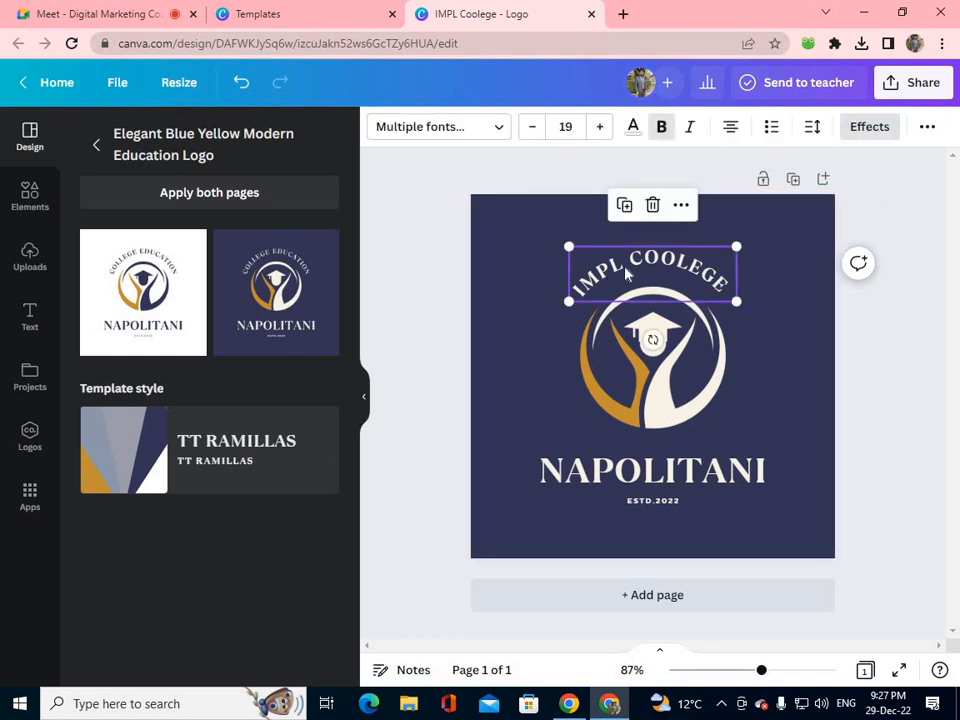
pyautogui.click(597, 132)
pyautogui.click(597, 132)
pyautogui.click(597, 132)
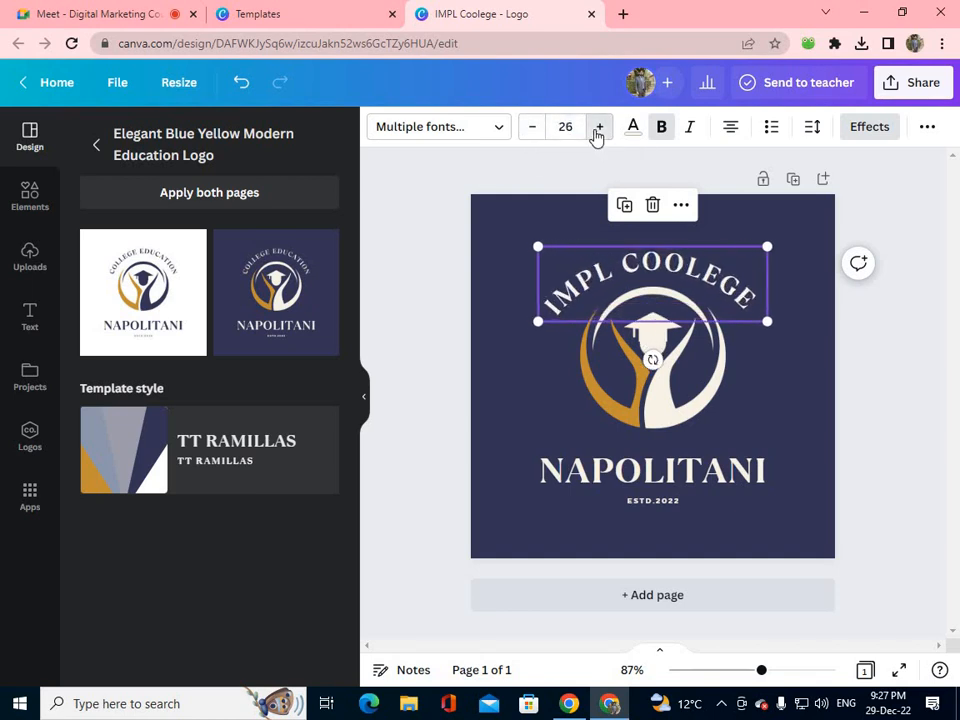
pyautogui.click(597, 132)
pyautogui.click(533, 134)
pyautogui.click(533, 134)
pyautogui.click(533, 134)
pyautogui.click(533, 134)
pyautogui.click(533, 134)
pyautogui.click(533, 134)
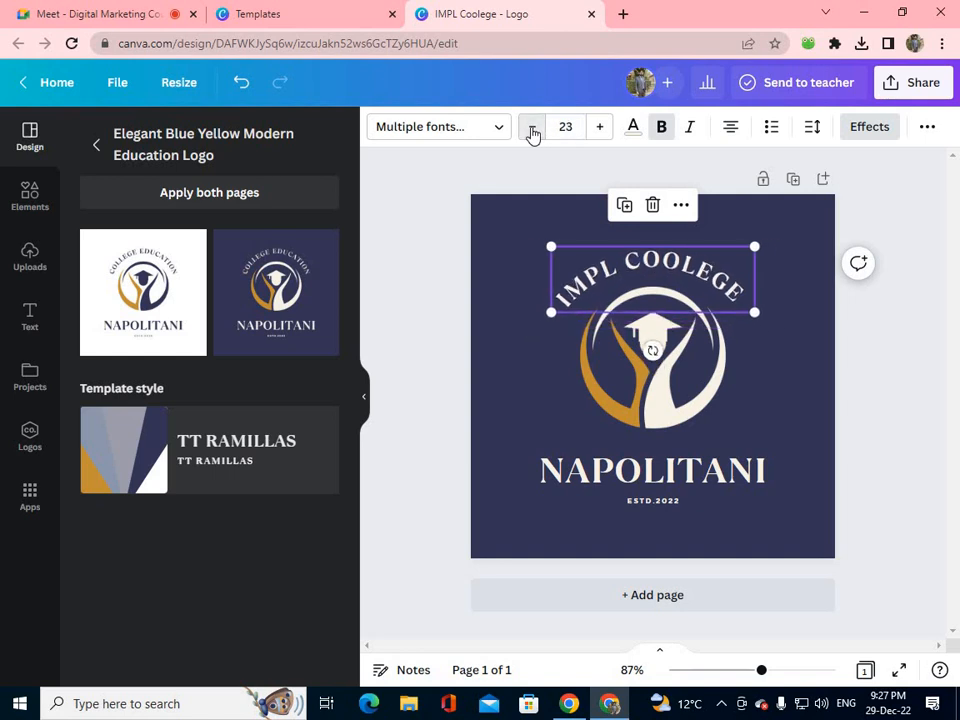
pyautogui.click(533, 134)
# Step: Try red and green shades on the curved "IMPL COOLEGE" text and settle on the custom light yellow #EDF479
pyautogui.click(633, 130)
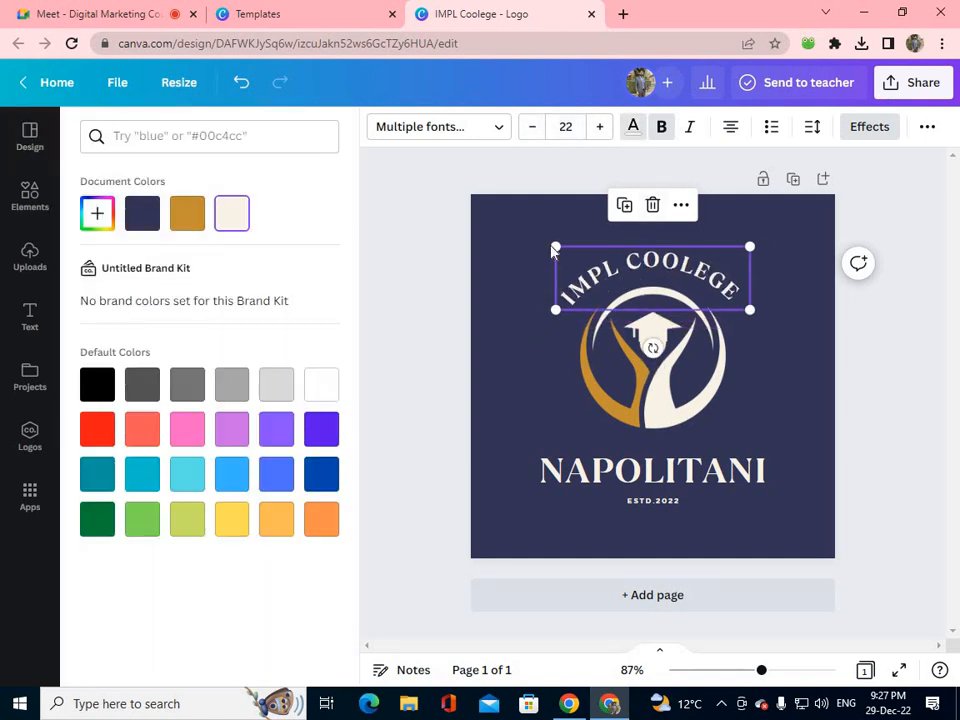
pyautogui.click(632, 130)
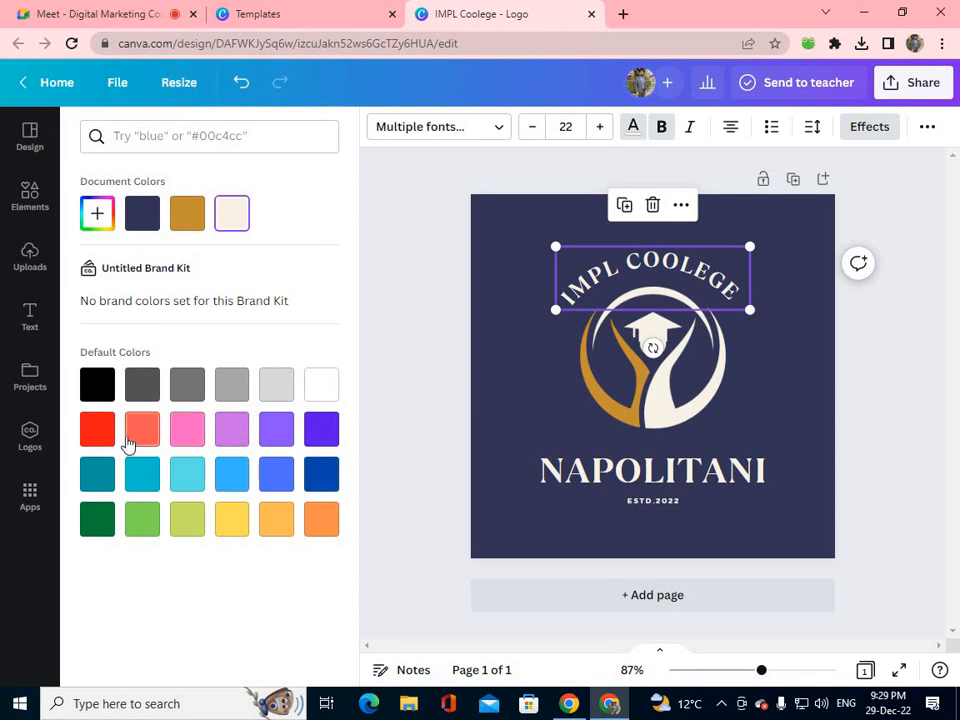
pyautogui.click(97, 430)
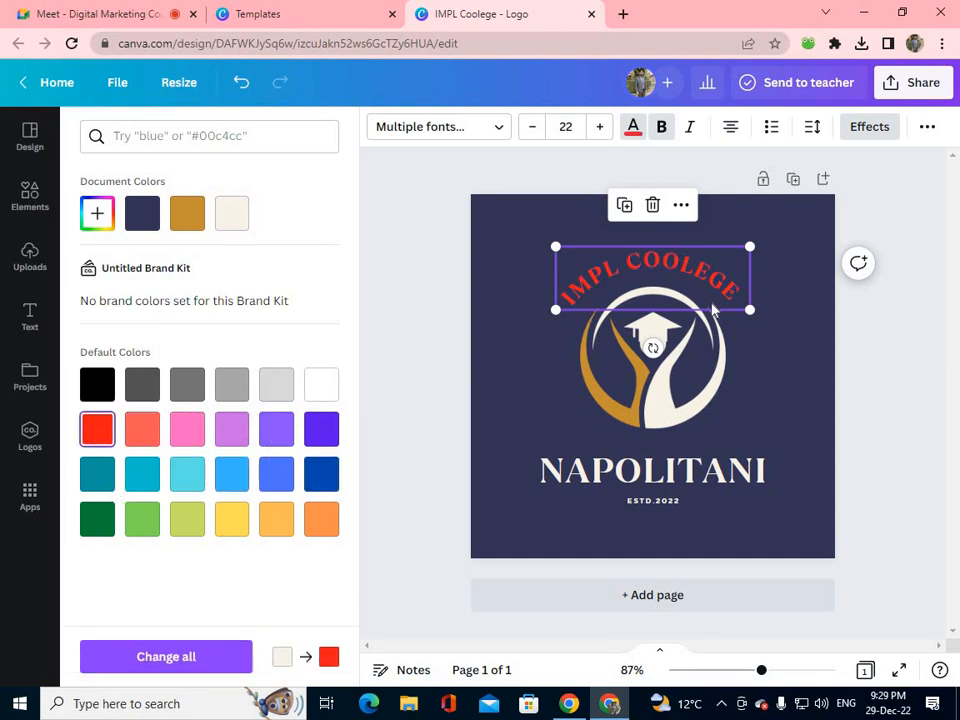
pyautogui.click(97, 519)
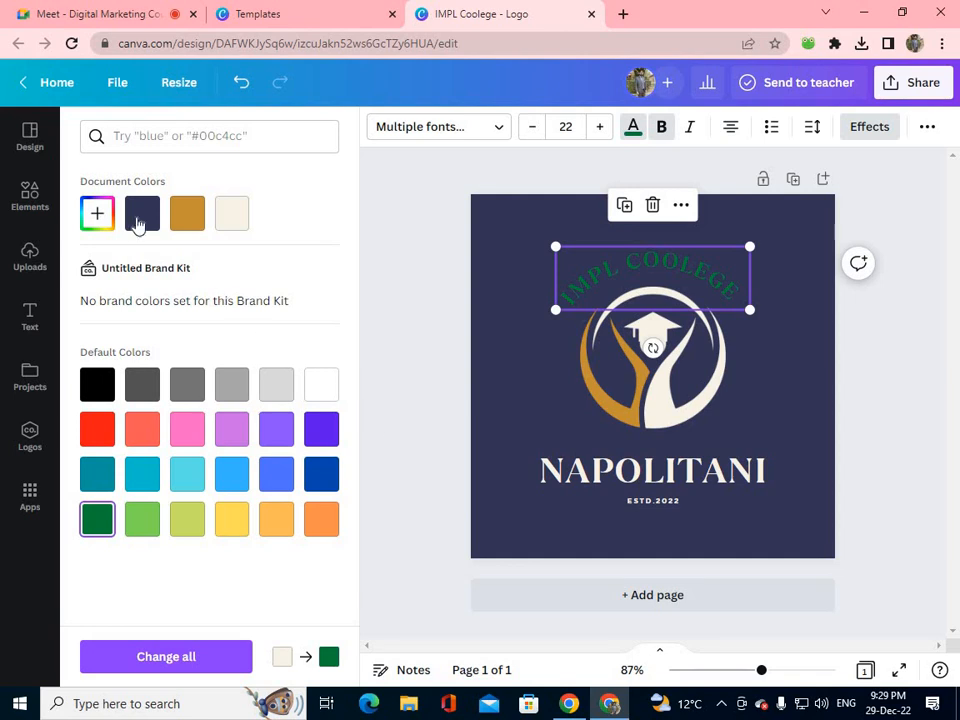
pyautogui.click(97, 226)
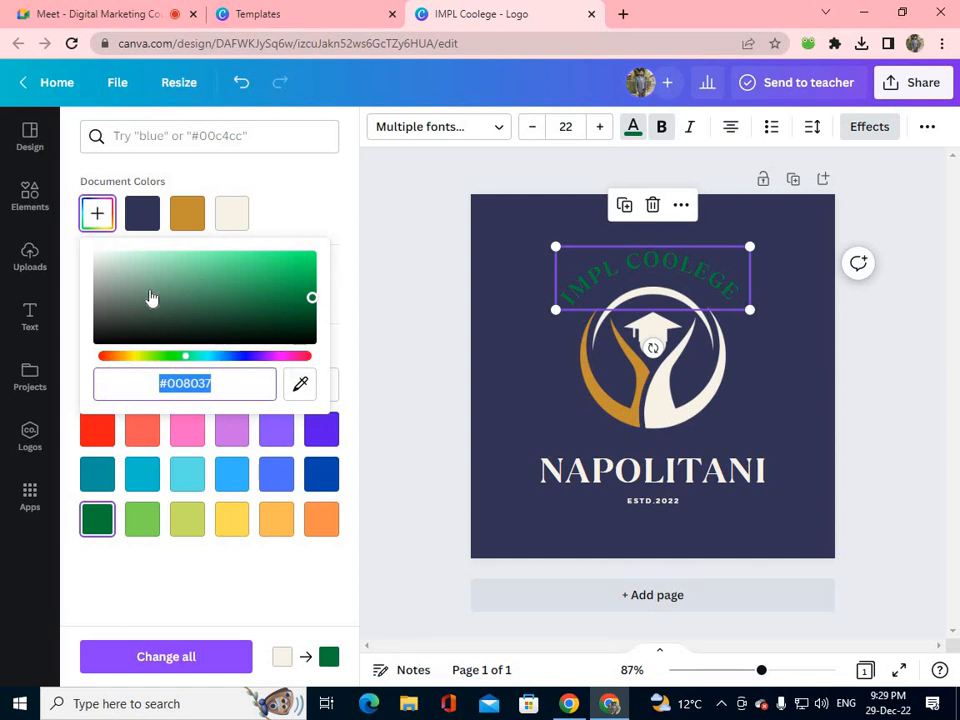
pyautogui.click(275, 304)
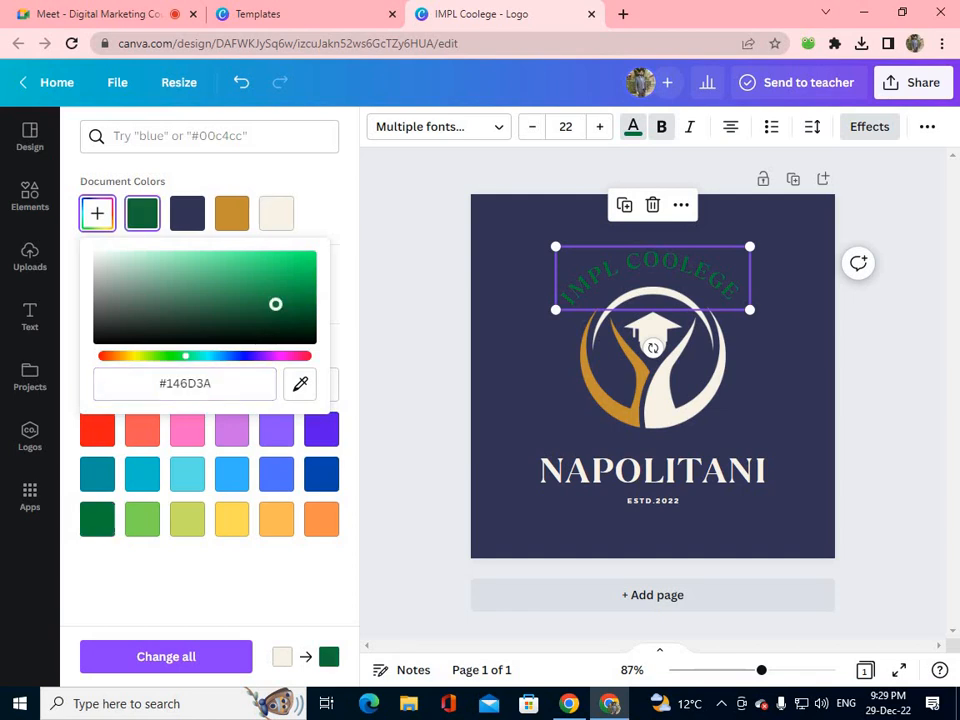
pyautogui.moveTo(275, 304); pyautogui.dragTo(312, 324)
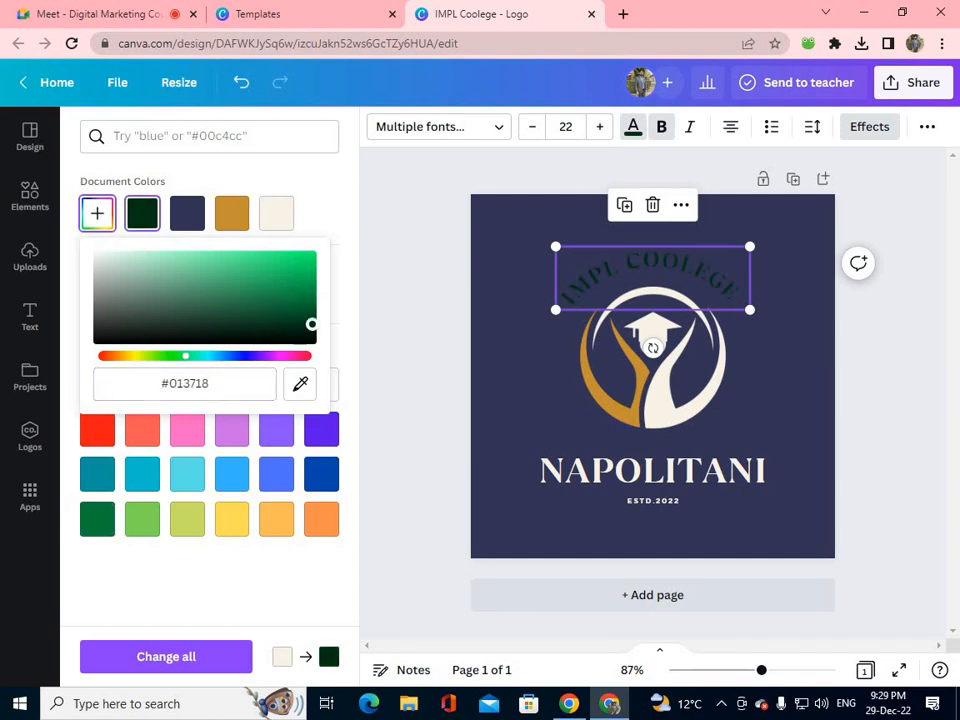
pyautogui.click(140, 358)
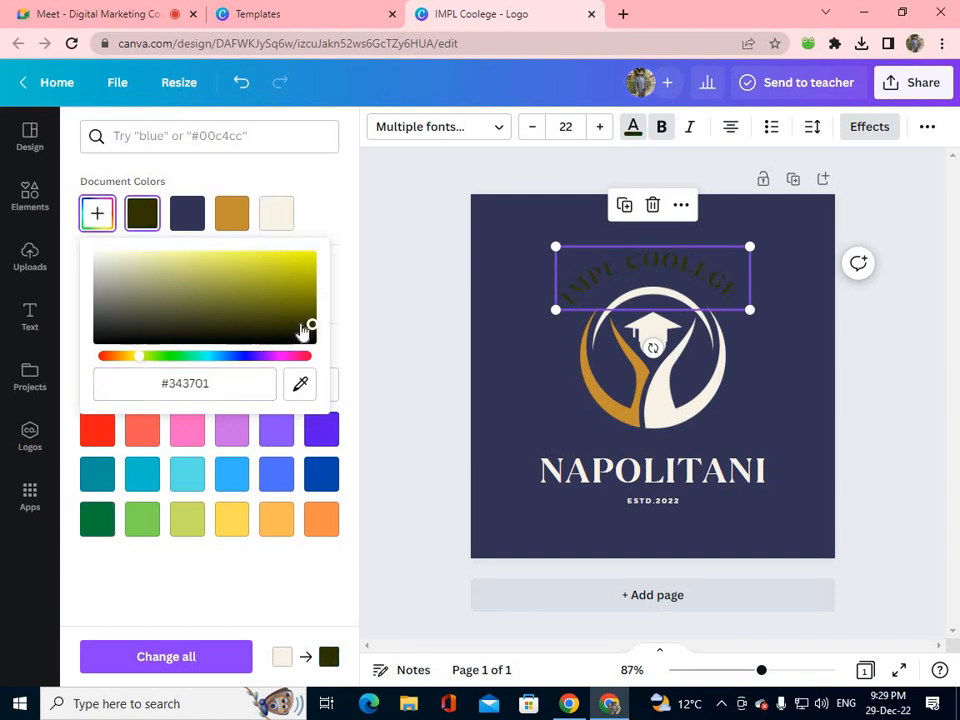
pyautogui.moveTo(303, 332); pyautogui.dragTo(205, 256)
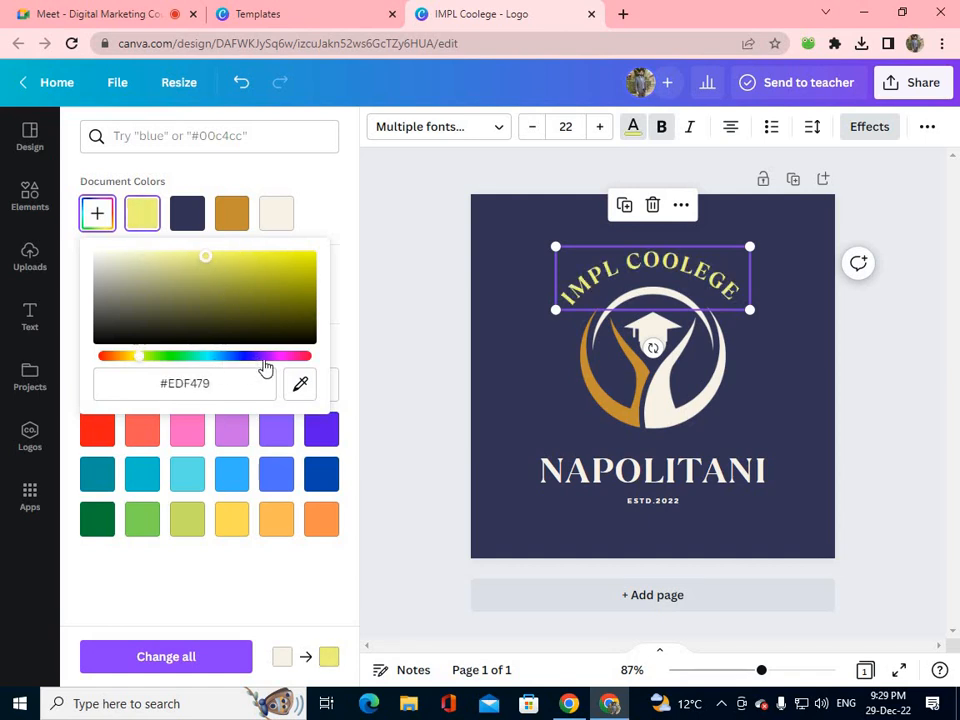
pyautogui.click(375, 333)
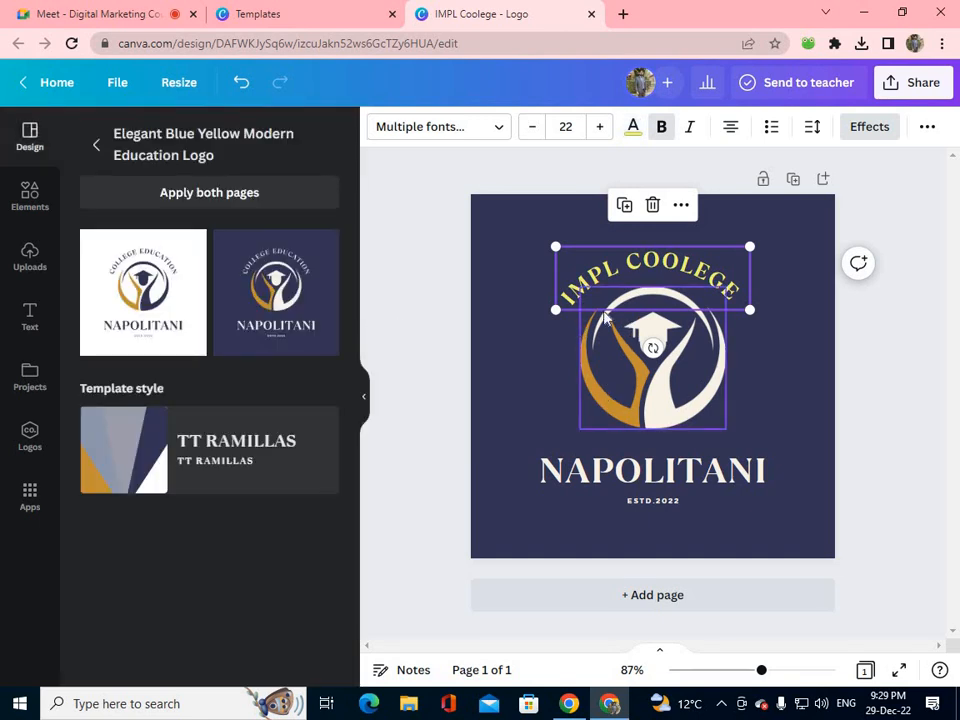
# Step: View the design's sharing and download options
pyautogui.click(665, 130)
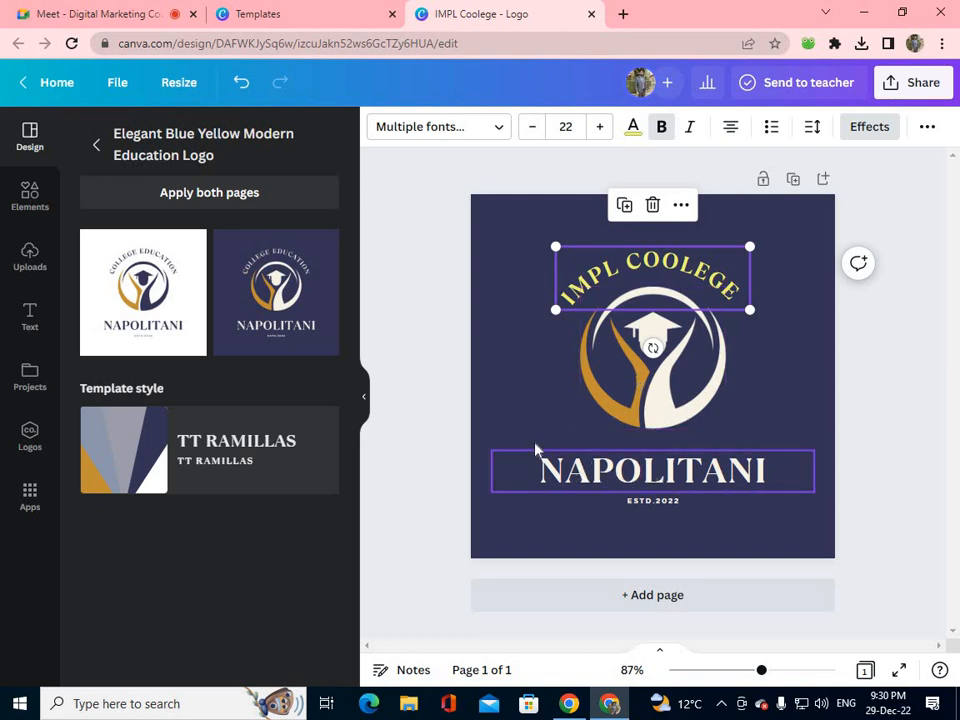
pyautogui.doubleClick(598, 474)
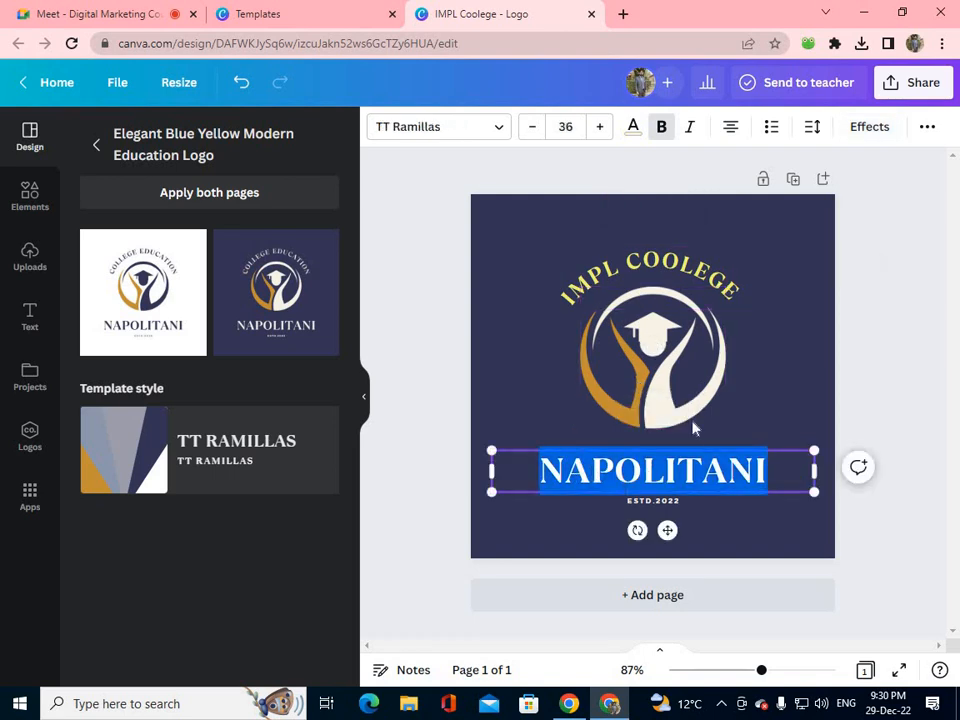
pyautogui.click(563, 423)
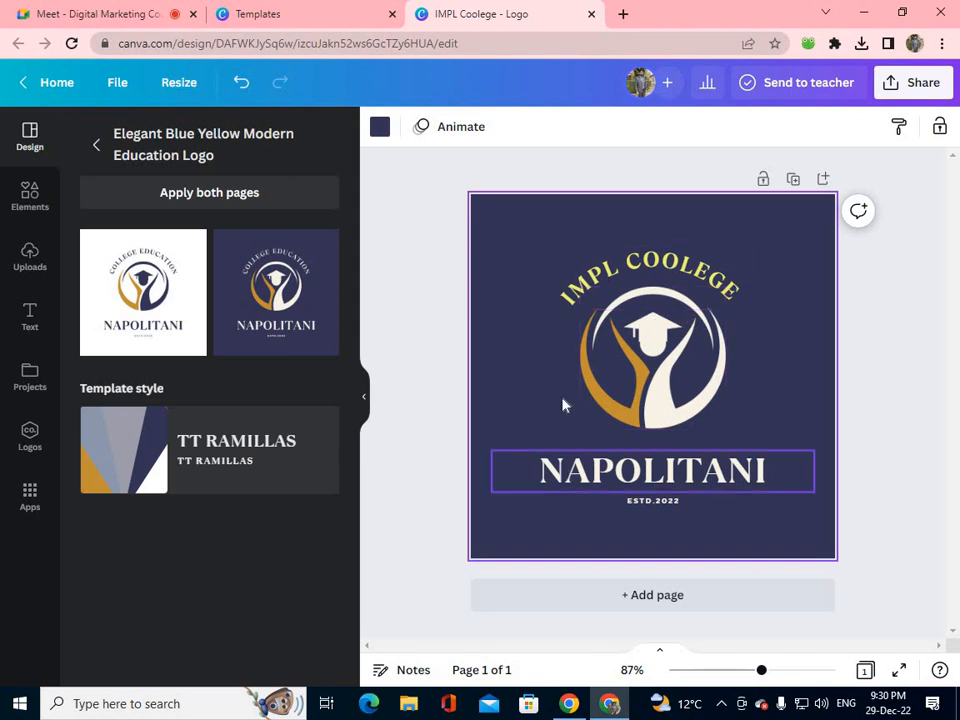
pyautogui.click(901, 95)
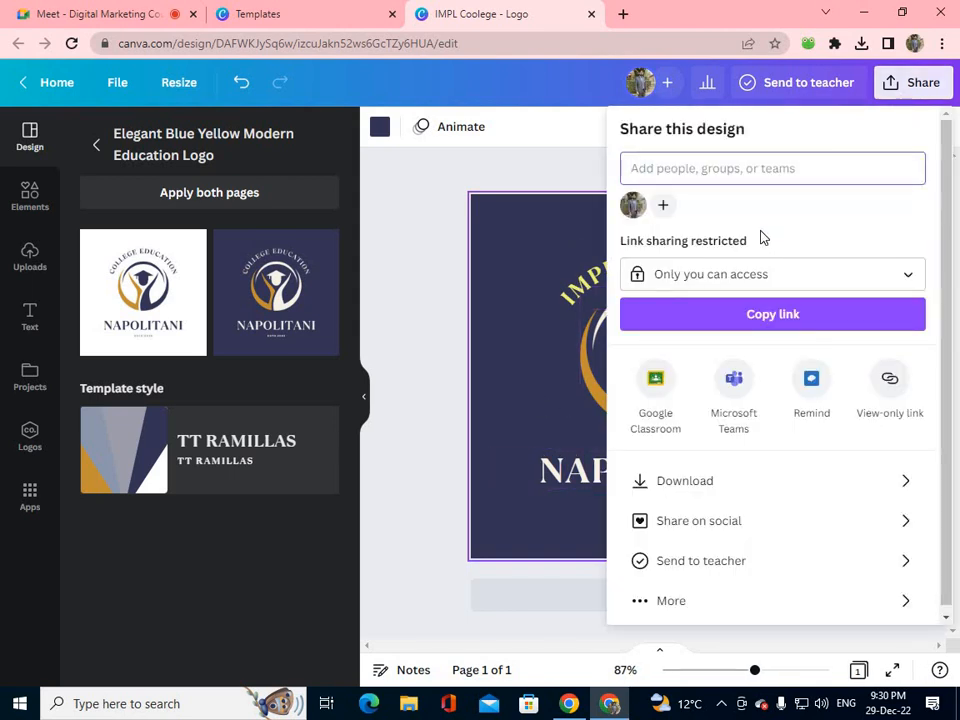
pyautogui.click(521, 249)
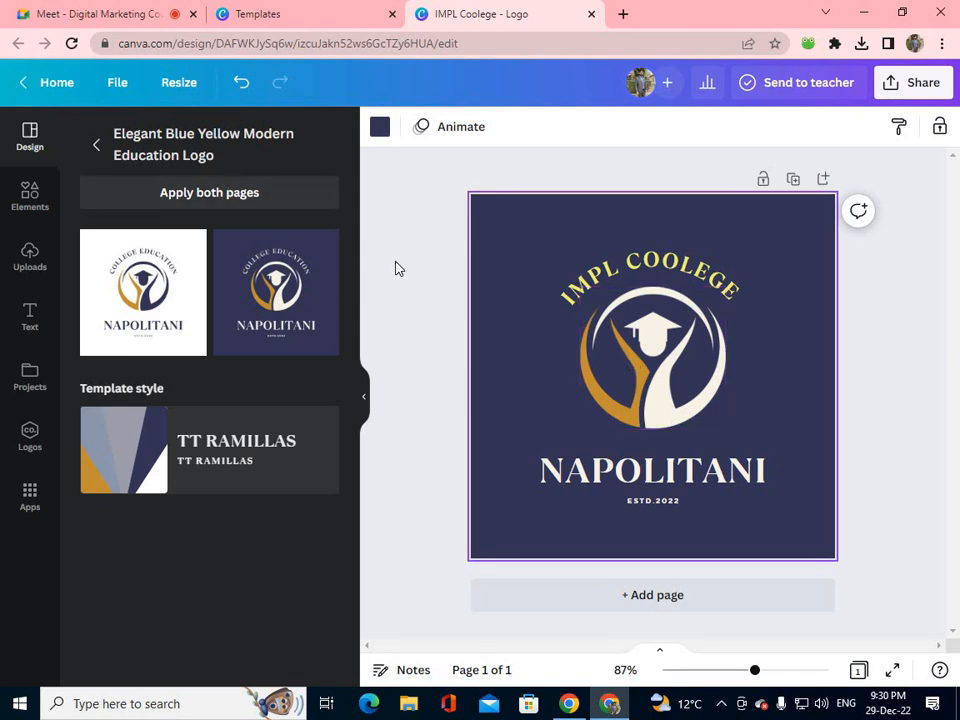
# Step: Return to the "school" template results and open the Blue Modern School Academy Logo template
pyautogui.click(97, 145)
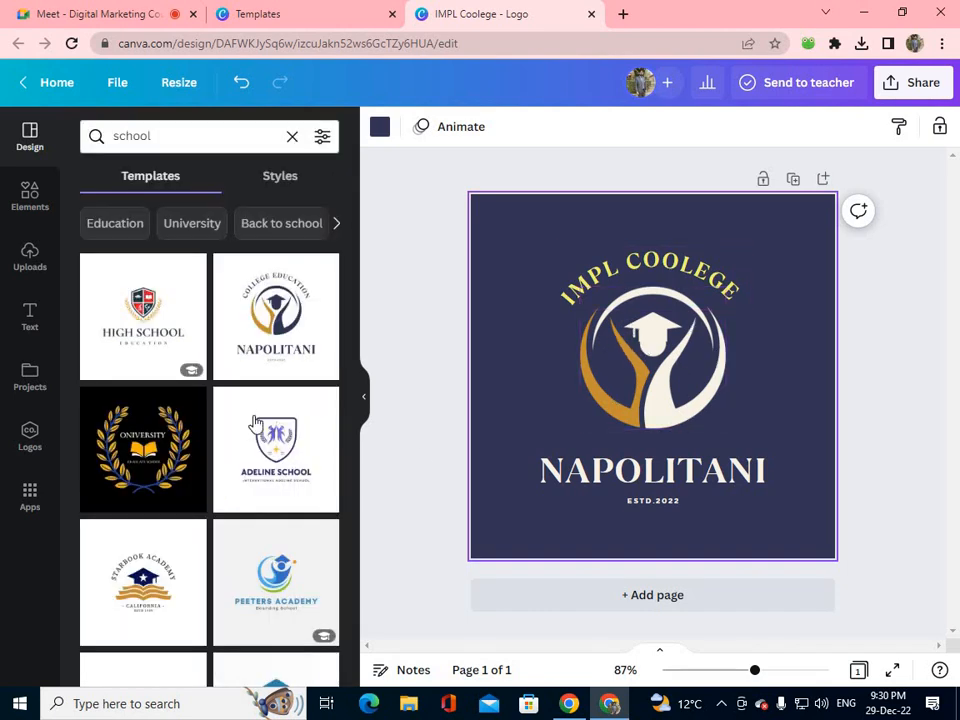
pyautogui.scroll(-3, 249, 405)
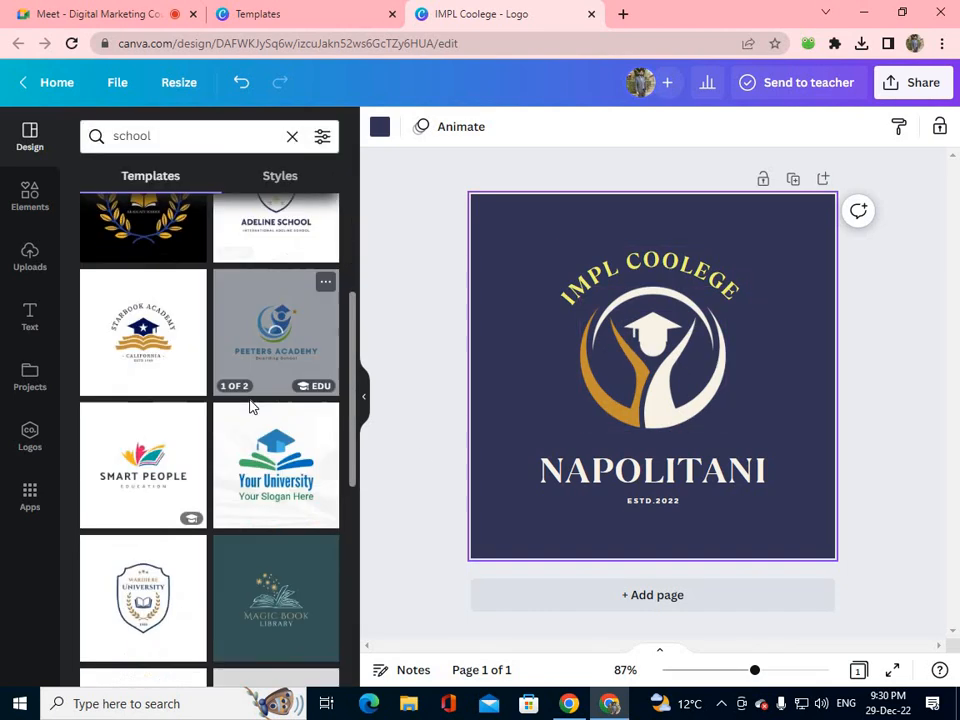
pyautogui.click(270, 343)
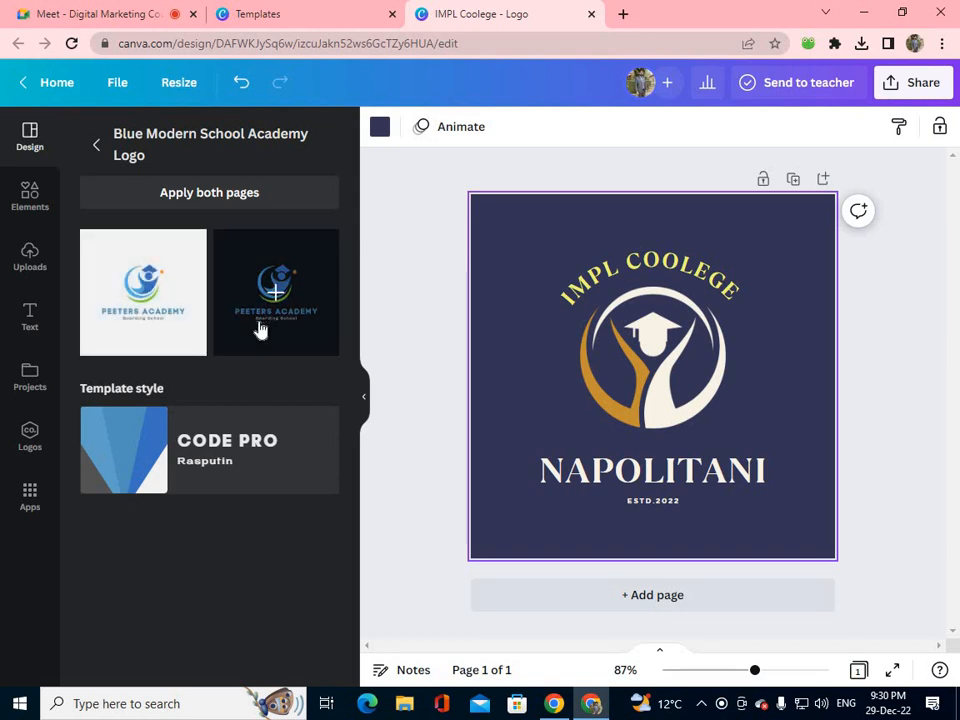
# Step: Add a blank second page below the college logo
pyautogui.click(653, 598)
pyautogui.scroll(2, 630, 567)
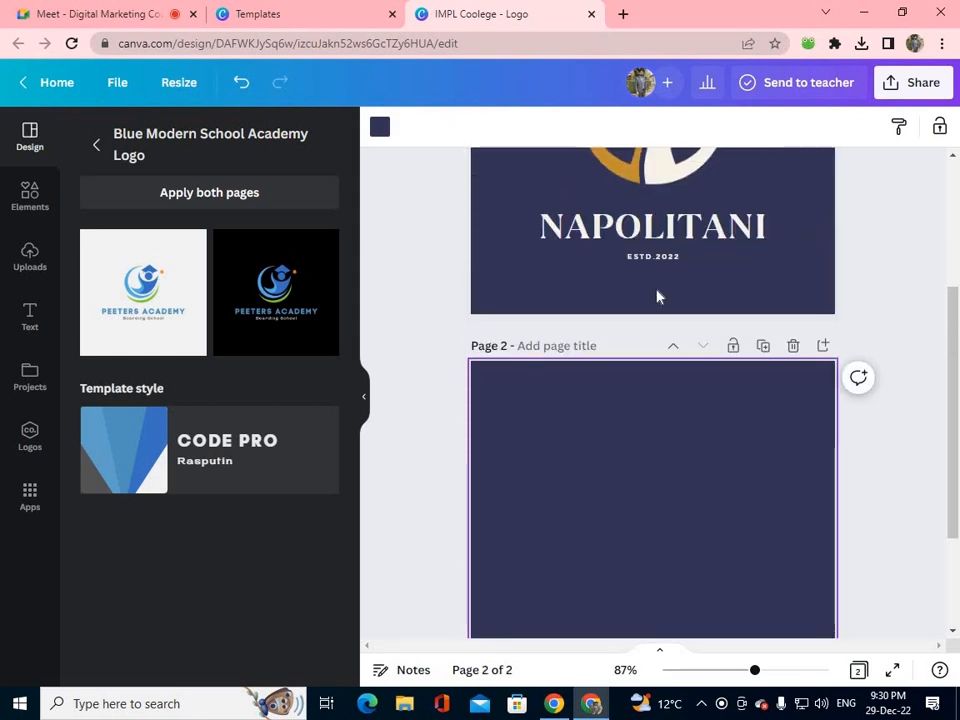
pyautogui.scroll(2, 650, 262)
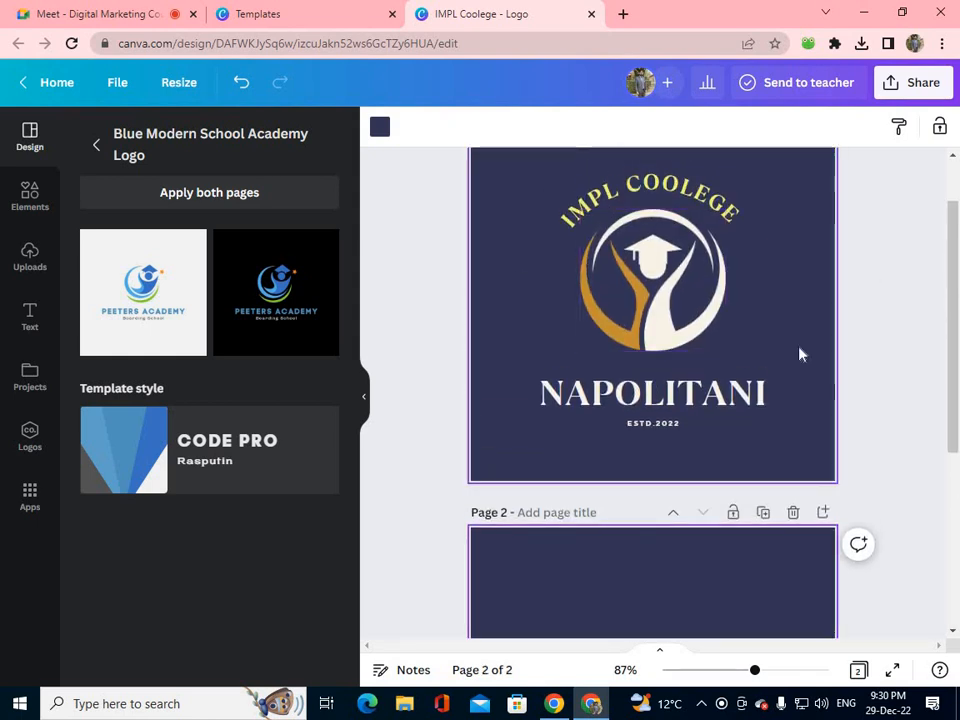
pyautogui.scroll(-3, 621, 463)
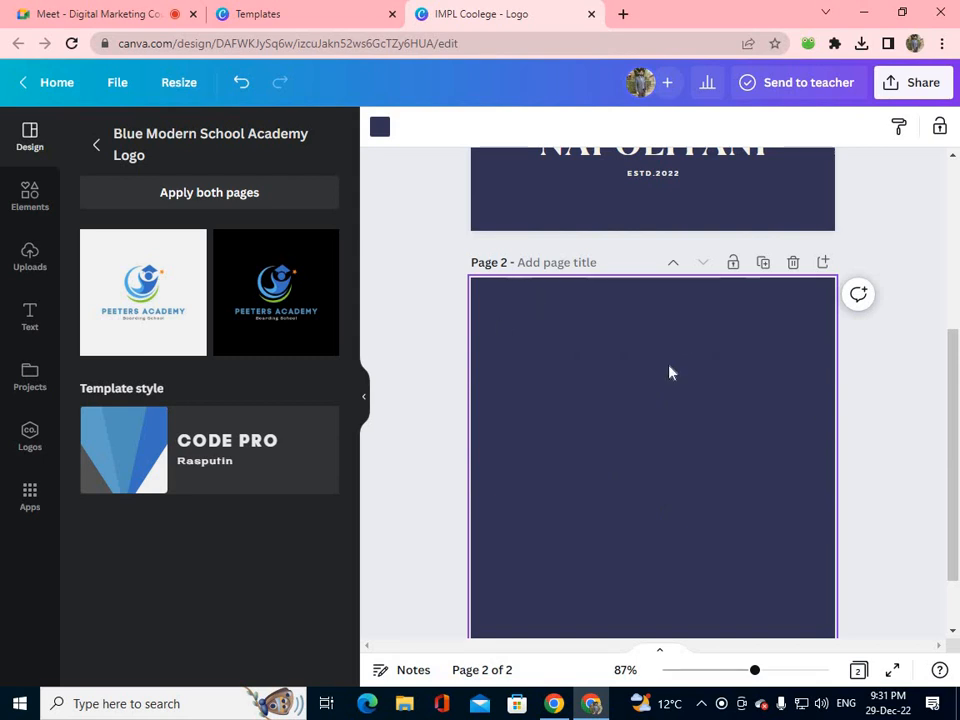
pyautogui.scroll(-1, 630, 372)
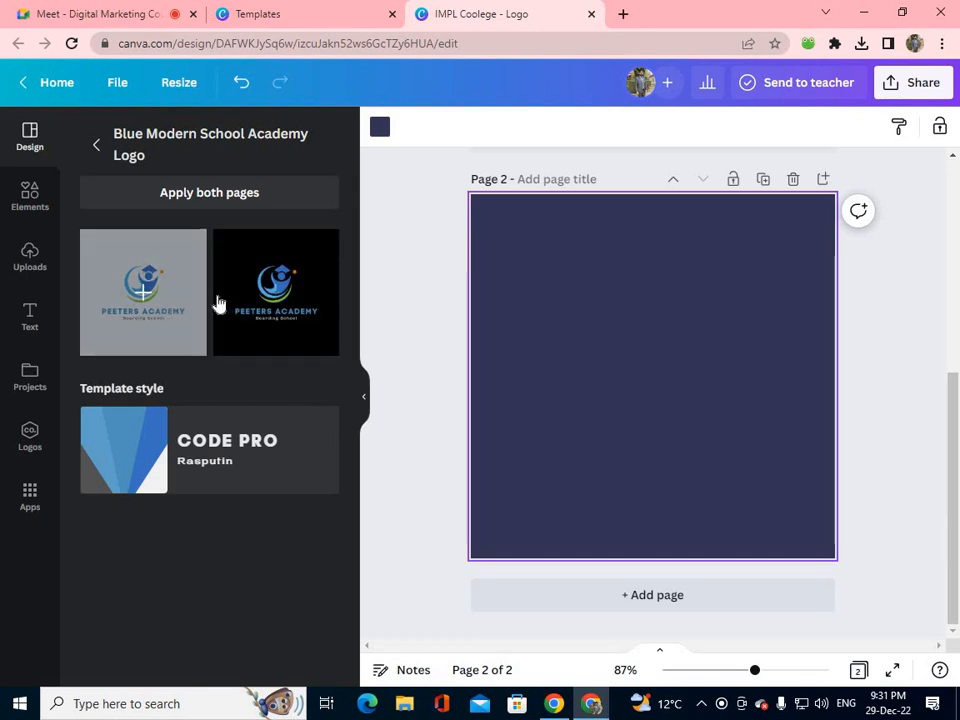
# Step: Apply the light-background page of the Blue Modern School Academy Logo template to page 2 and compare it with page 1
pyautogui.click(161, 310)
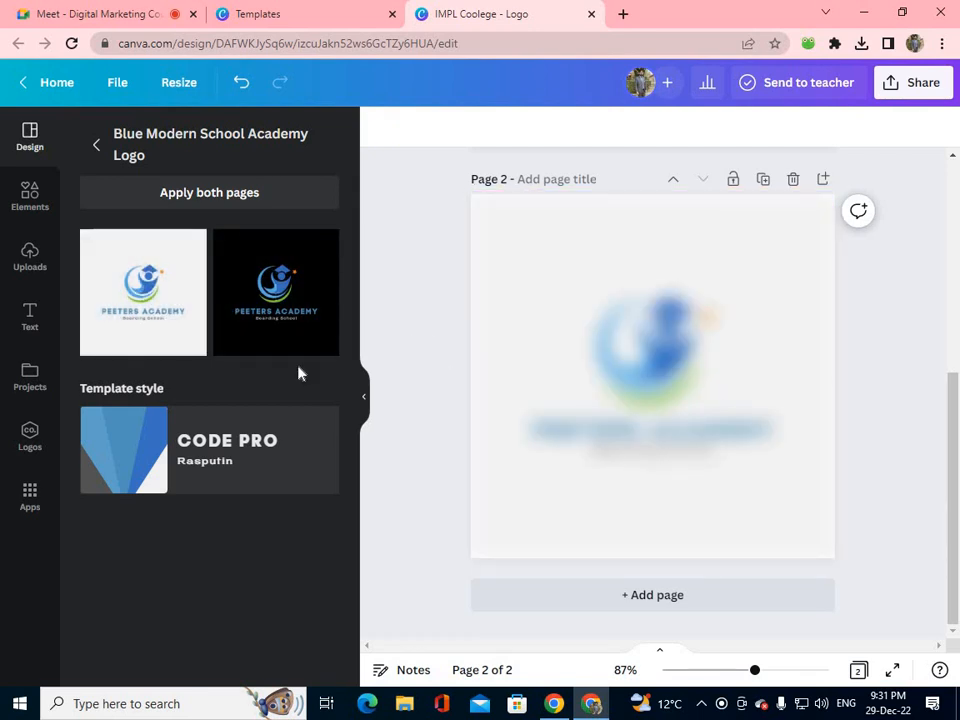
pyautogui.scroll(4, 619, 386)
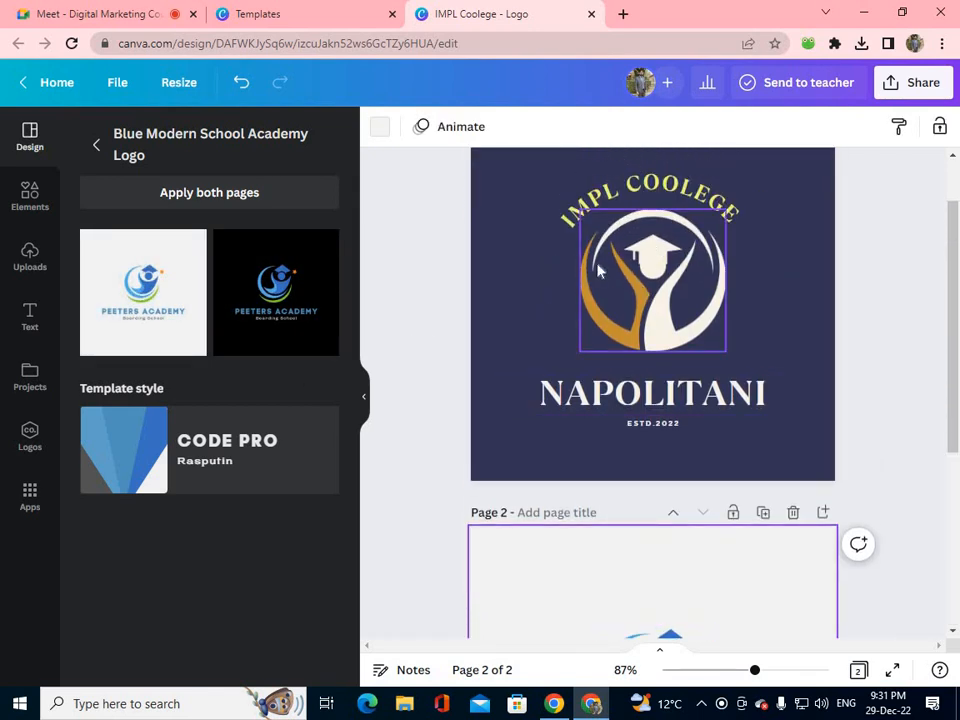
pyautogui.scroll(-2, 826, 463)
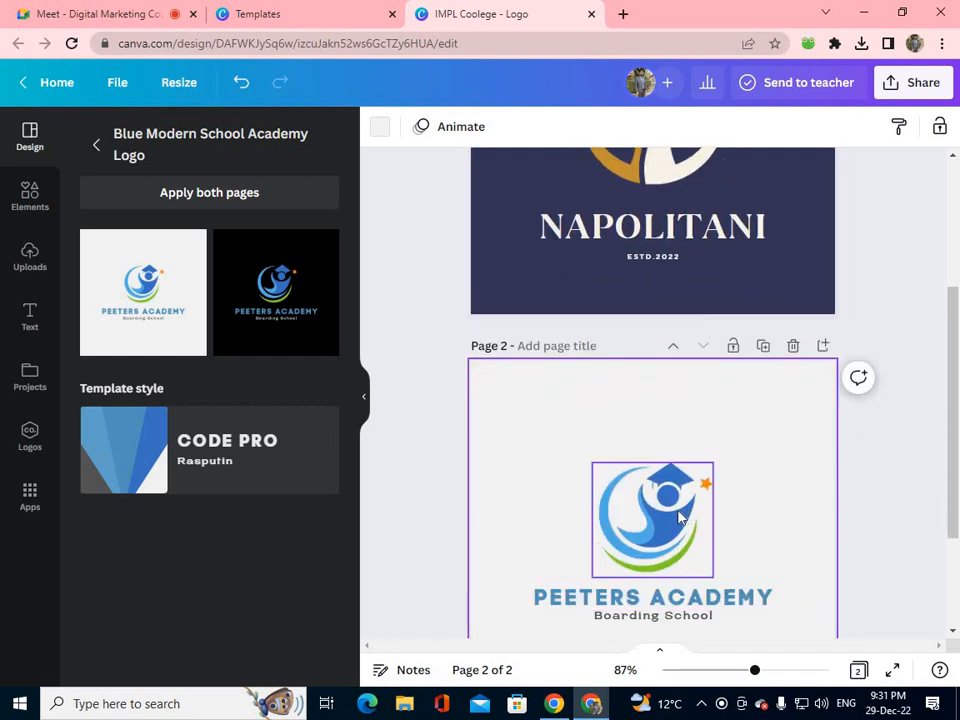
pyautogui.scroll(-1, 660, 480)
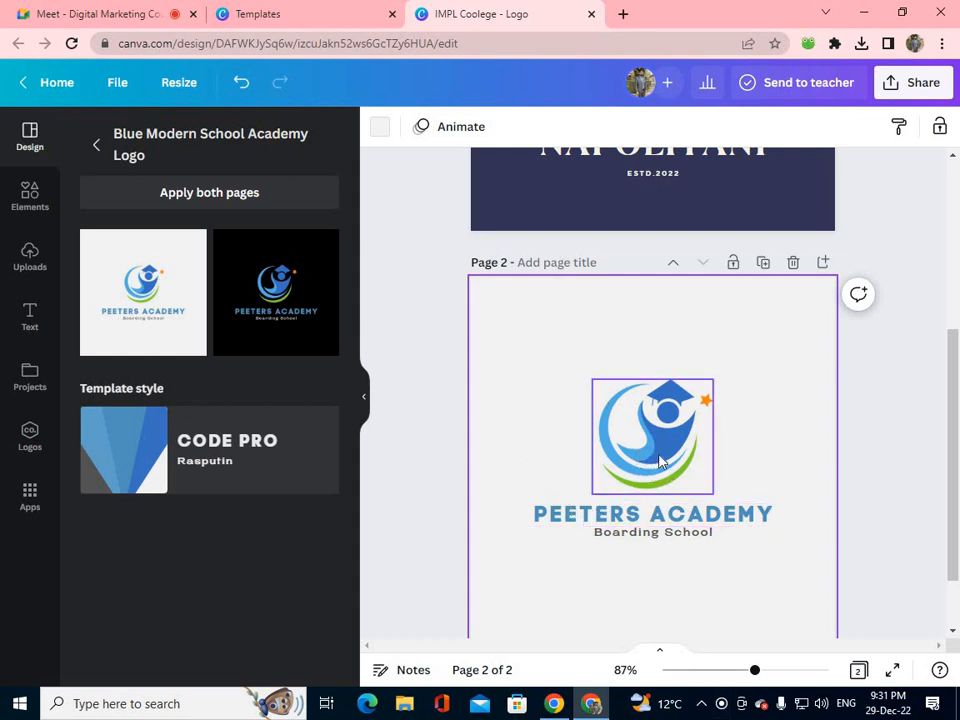
# Step: Move the blue graduate emblem from the Peeters Academy logo on page 2 onto the college emblem on page 1
pyautogui.moveTo(663, 432); pyautogui.dragTo(663, 379)
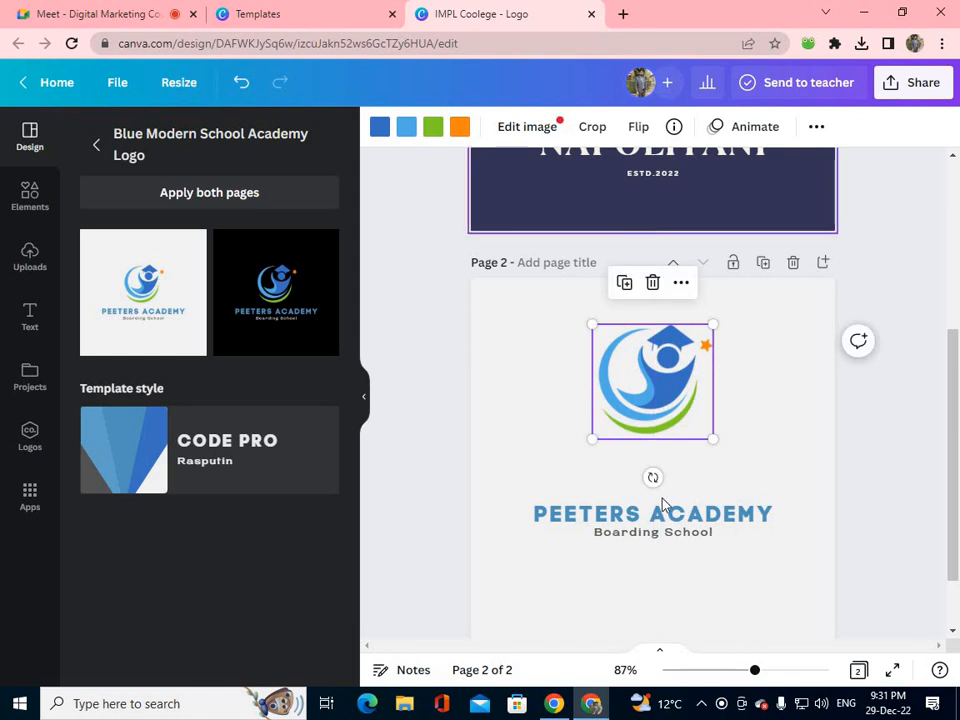
pyautogui.scroll(1, 664, 500)
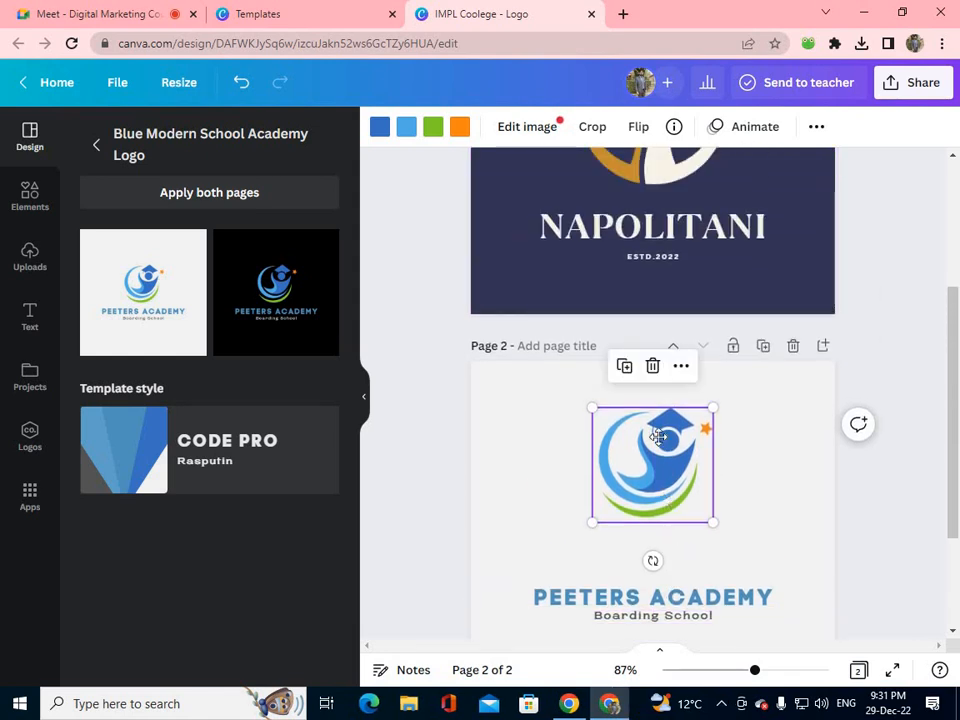
pyautogui.moveTo(665, 503); pyautogui.dragTo(669, 289)
pyautogui.scroll(3, 758, 457)
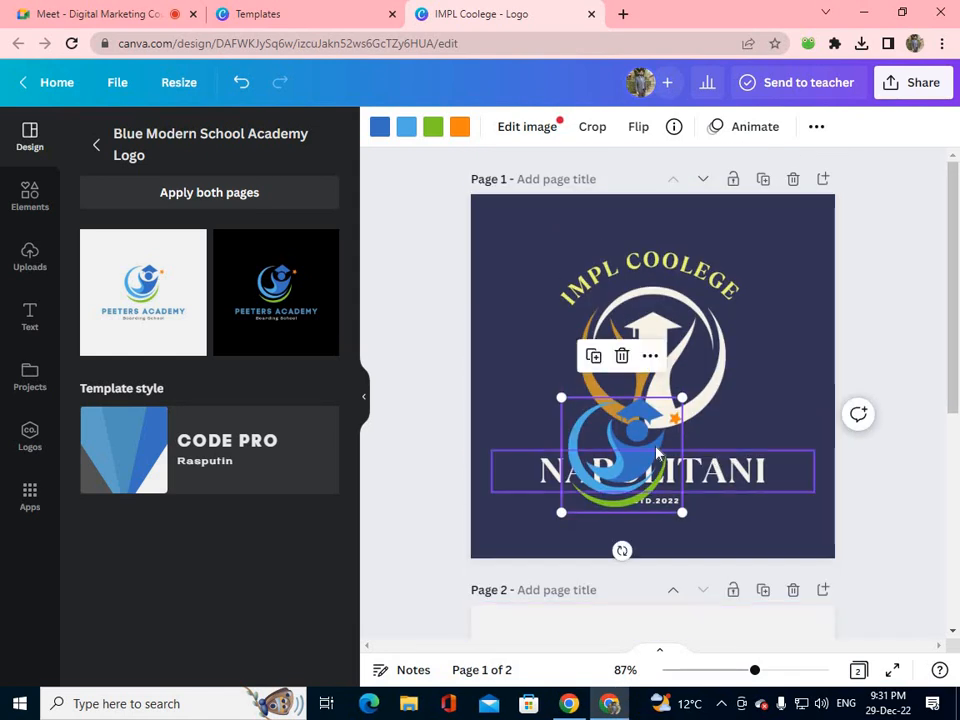
pyautogui.moveTo(615, 467); pyautogui.dragTo(643, 356)
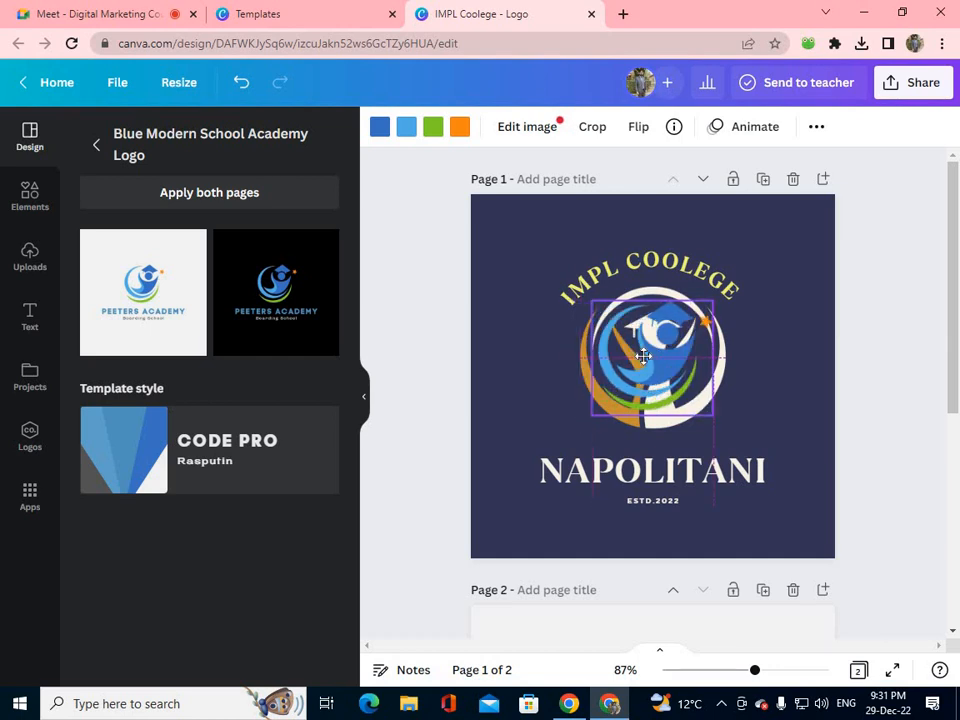
pyautogui.moveTo(645, 365); pyautogui.dragTo(646, 366)
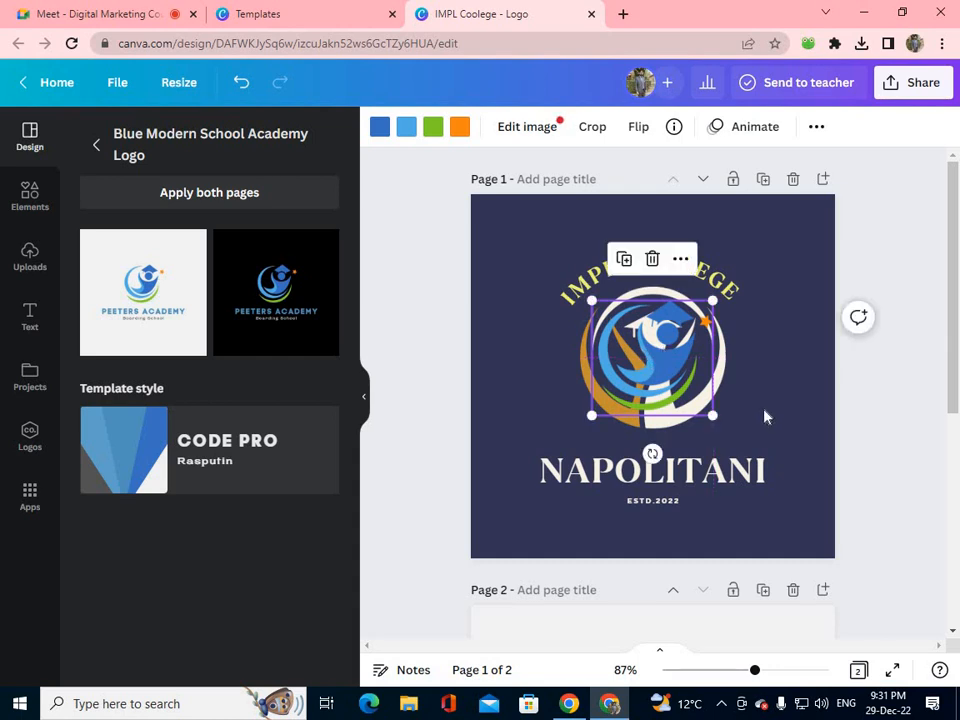
# Step: Send the blue graduate emblem to the back, behind the gold-and-white college emblem
pyautogui.moveTo(668, 362)
pyautogui.mouseDown()
pyautogui.moveTo(595, 362)
pyautogui.moveTo(641, 378)
pyautogui.moveTo(655, 364)
pyautogui.mouseUp()
pyautogui.rightClick(655, 364)
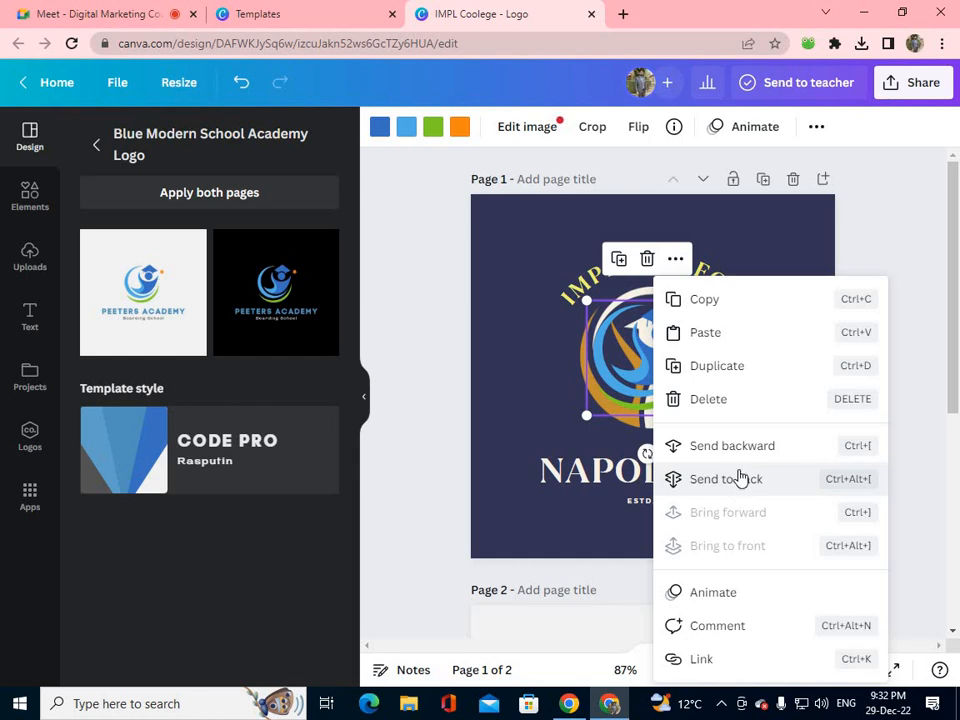
pyautogui.click(705, 452)
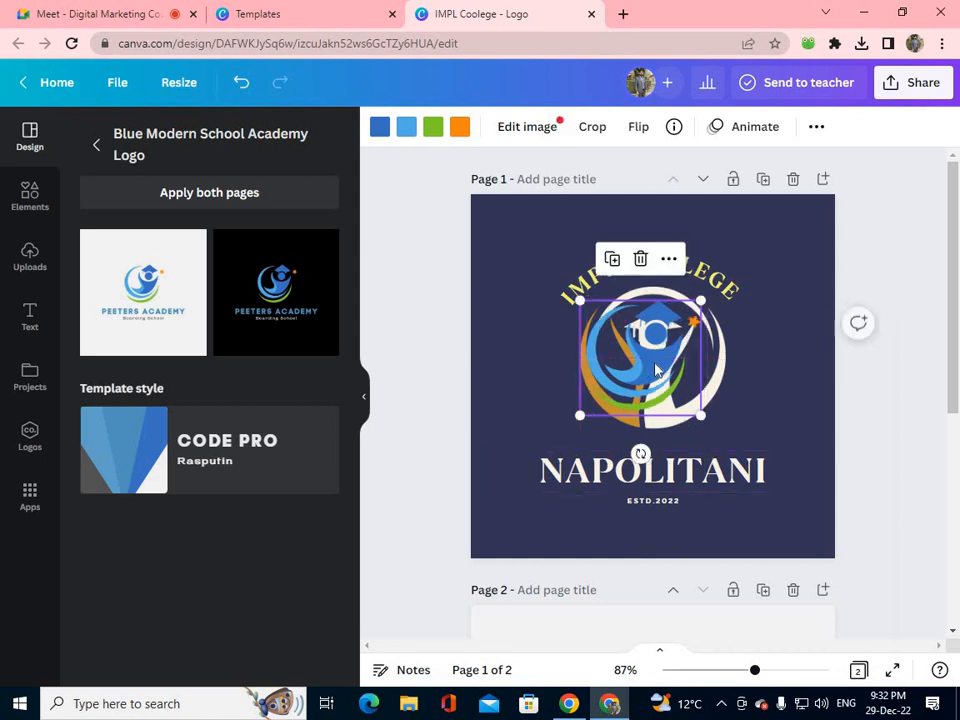
pyautogui.press('Escape')
pyautogui.click(662, 370)
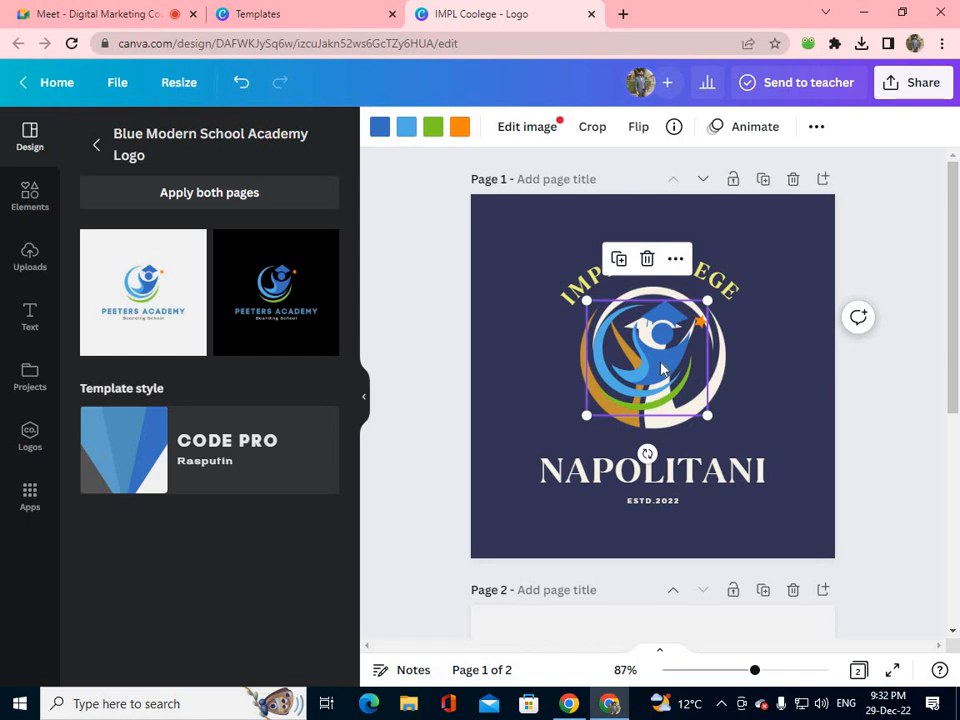
pyautogui.rightClick(662, 370)
pyautogui.click(709, 480)
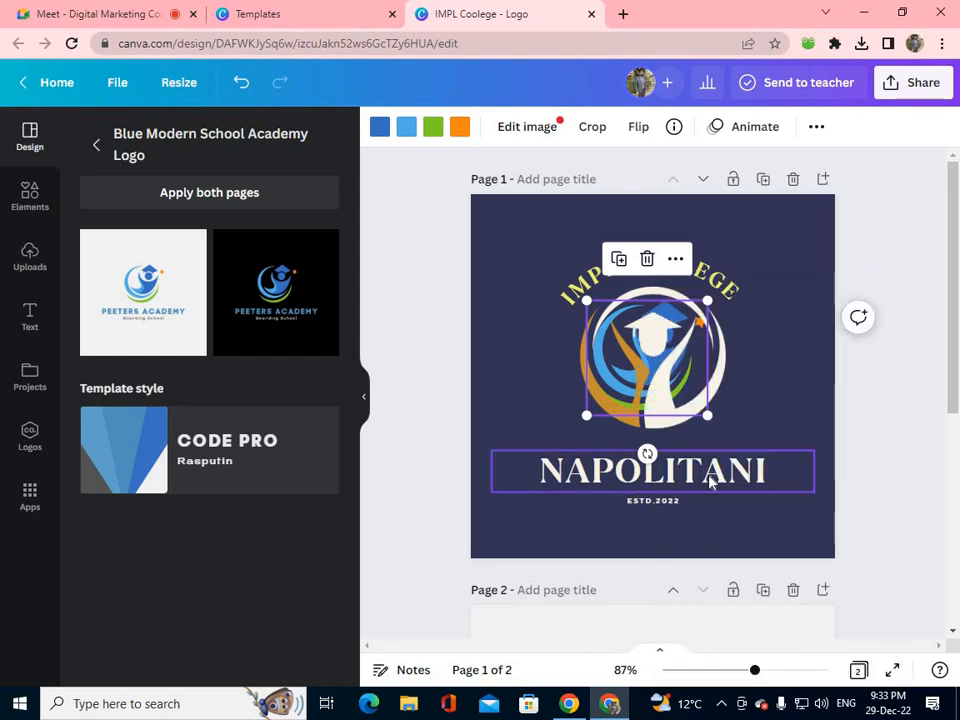
# Step: Try the gold-and-white emblem on and off the blue one, leaving it offset to the right with a partial overlap
pyautogui.moveTo(637, 389); pyautogui.dragTo(725, 365)
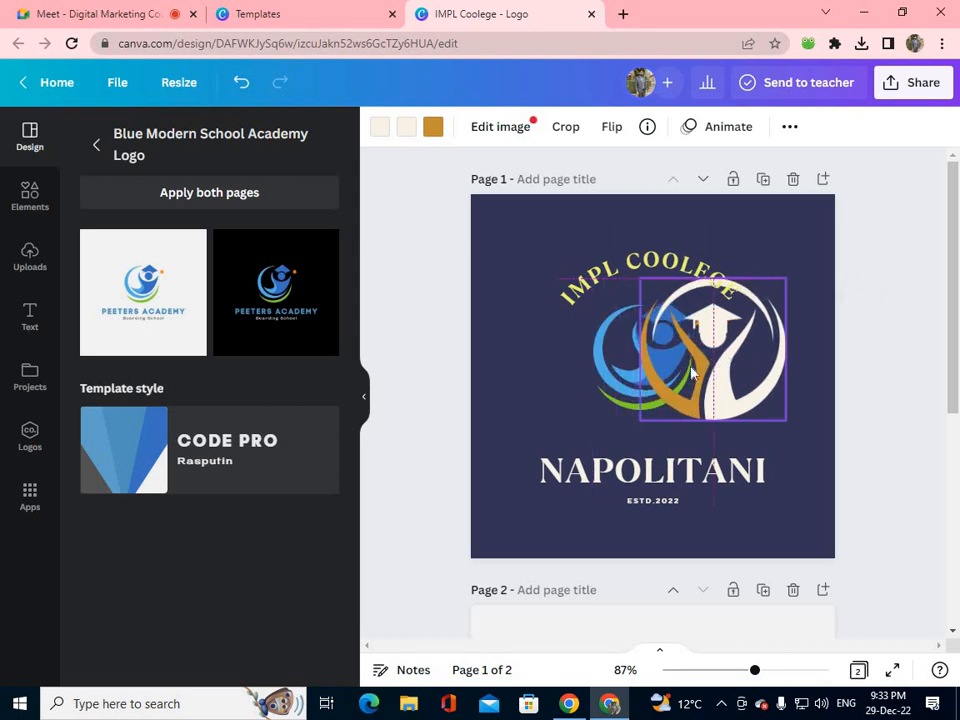
pyautogui.click(611, 364)
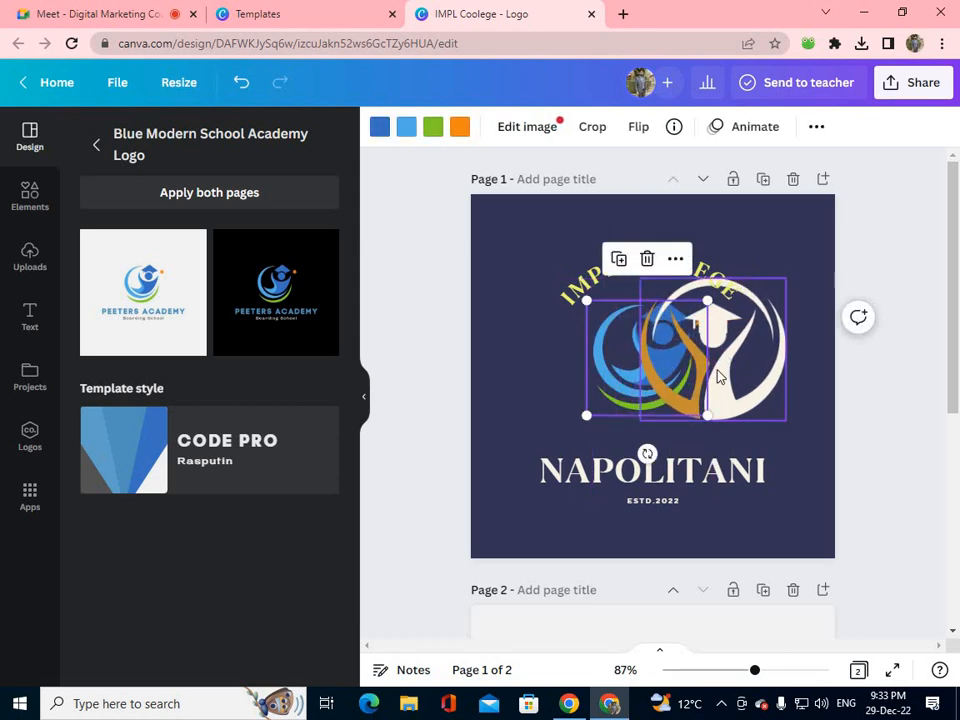
pyautogui.click(711, 373)
pyautogui.moveTo(711, 373); pyautogui.dragTo(669, 380)
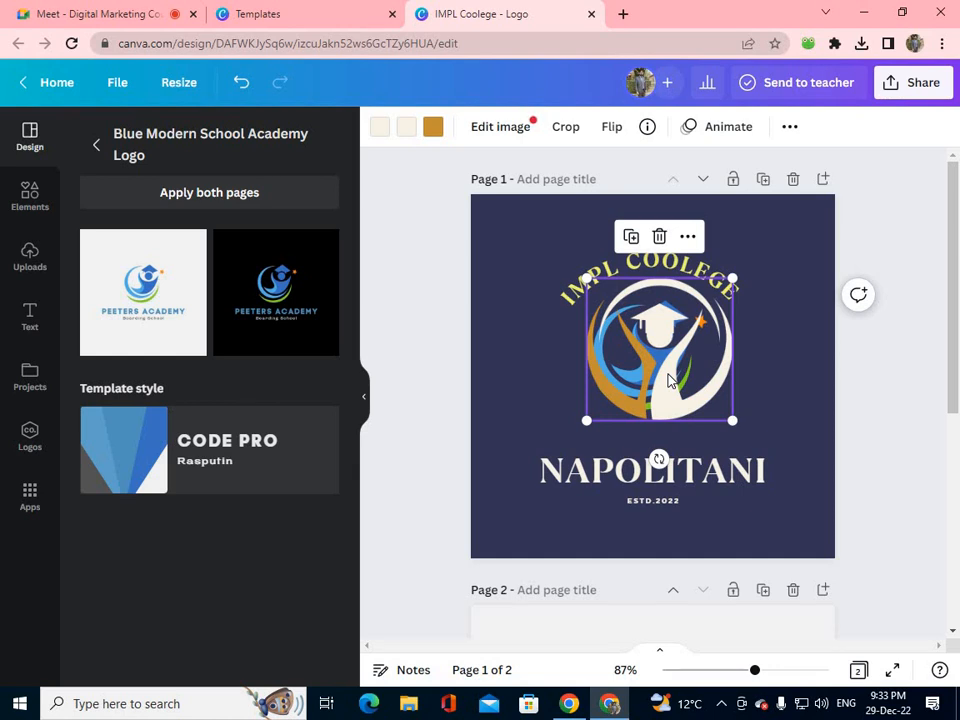
pyautogui.moveTo(669, 375); pyautogui.dragTo(723, 382)
# Step: Check the blue emblem's position options and set its transparency to 50
pyautogui.click(600, 359)
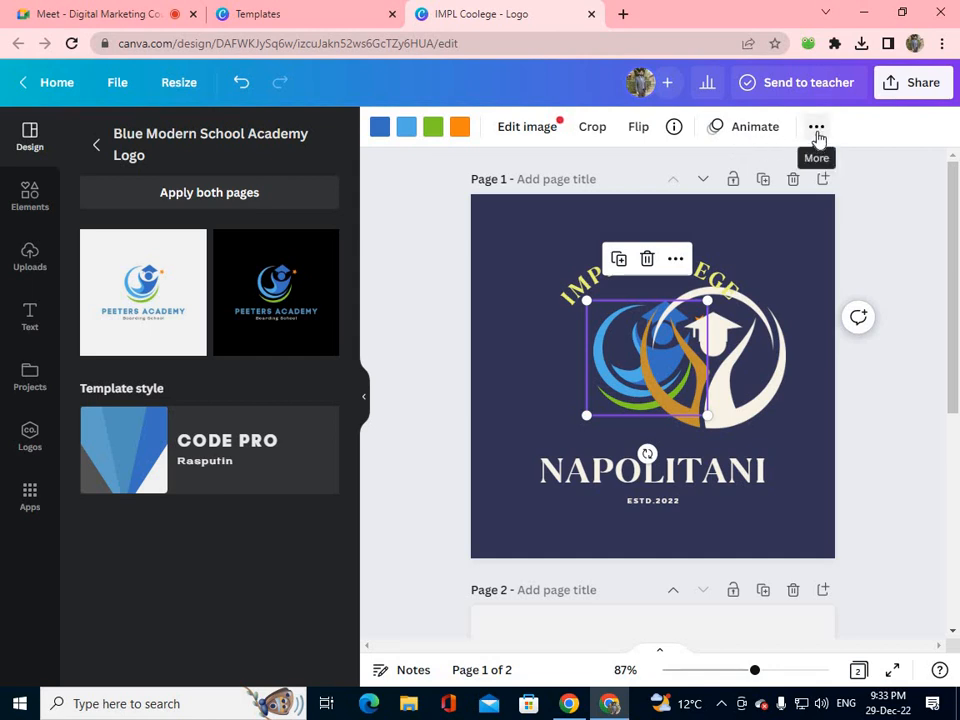
pyautogui.click(817, 137)
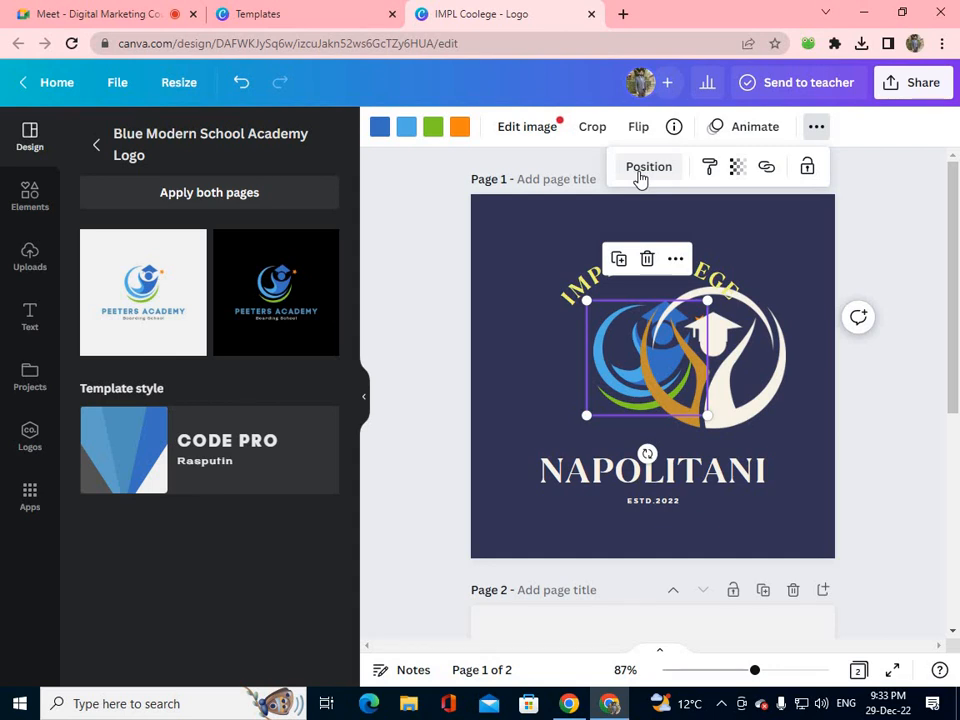
pyautogui.click(645, 178)
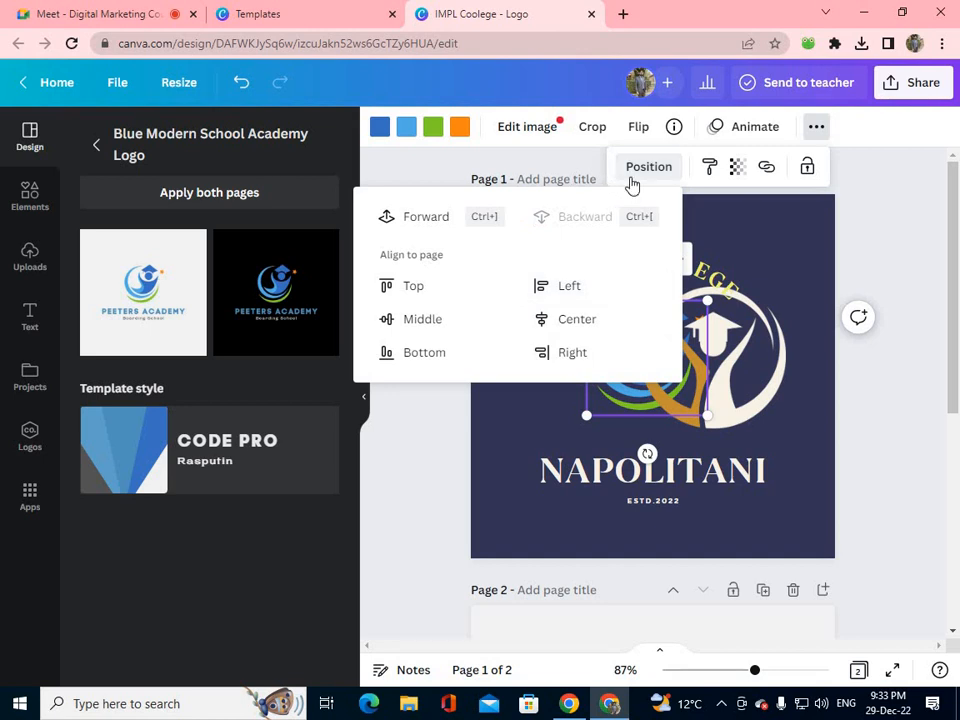
pyautogui.click(646, 170)
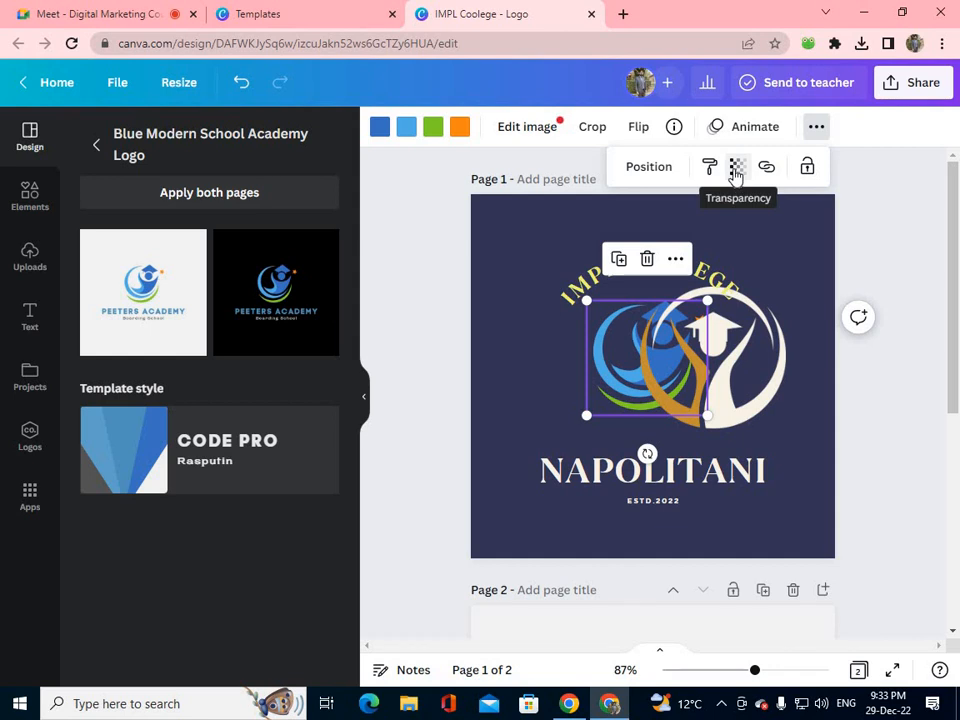
pyautogui.click(735, 171)
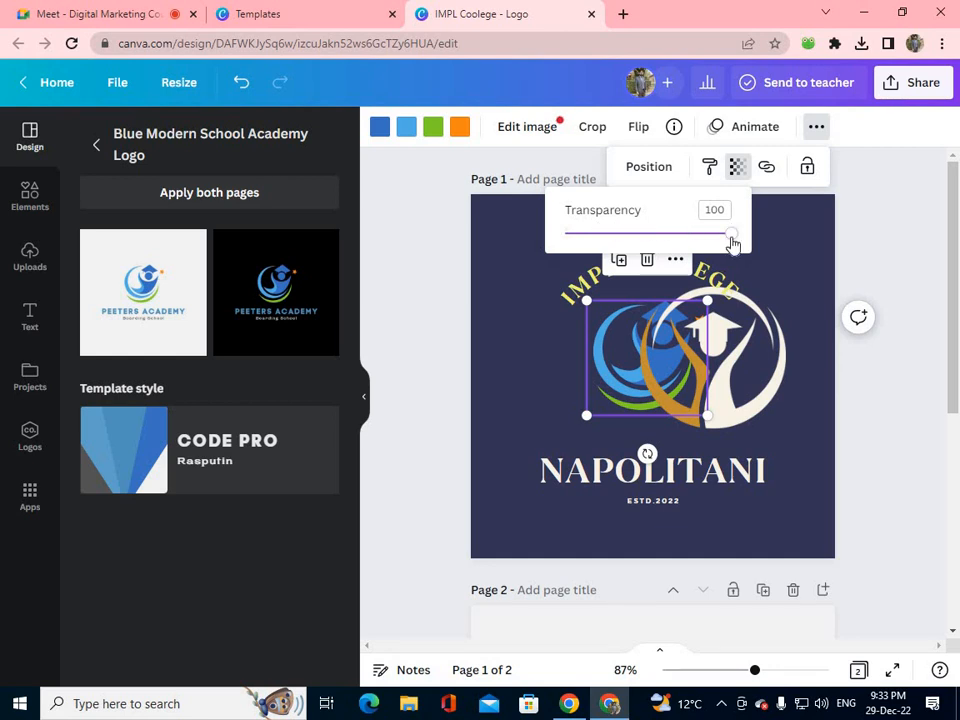
pyautogui.moveTo(733, 243); pyautogui.dragTo(649, 250)
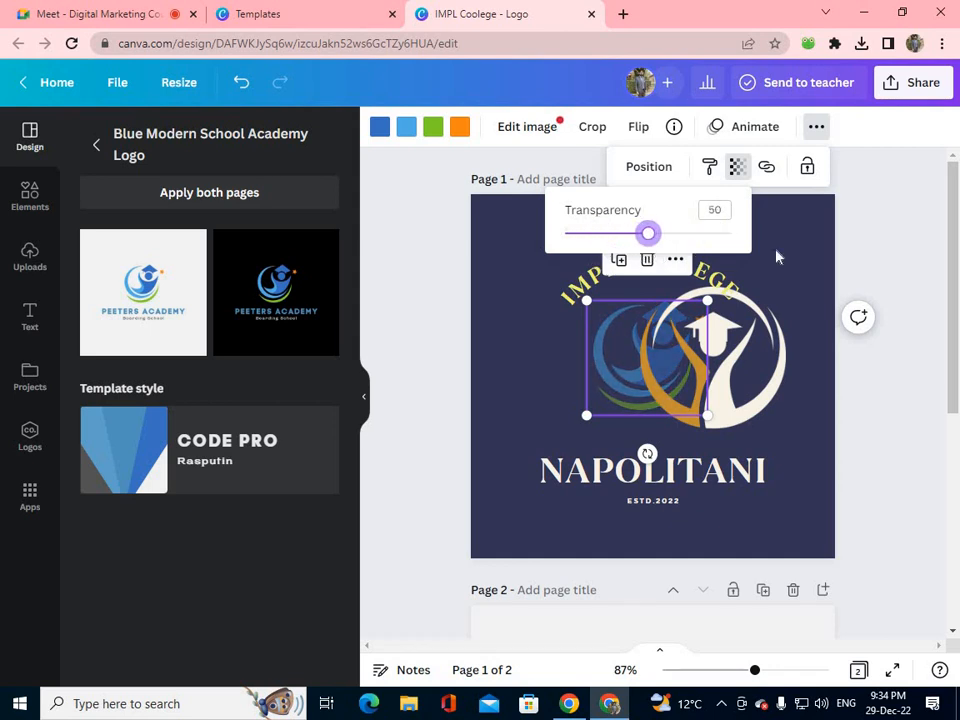
pyautogui.click(562, 256)
# Step: Preview the gold-and-white emblem over the faded blue one, and place the two emblems side by side
pyautogui.moveTo(700, 355); pyautogui.dragTo(650, 349)
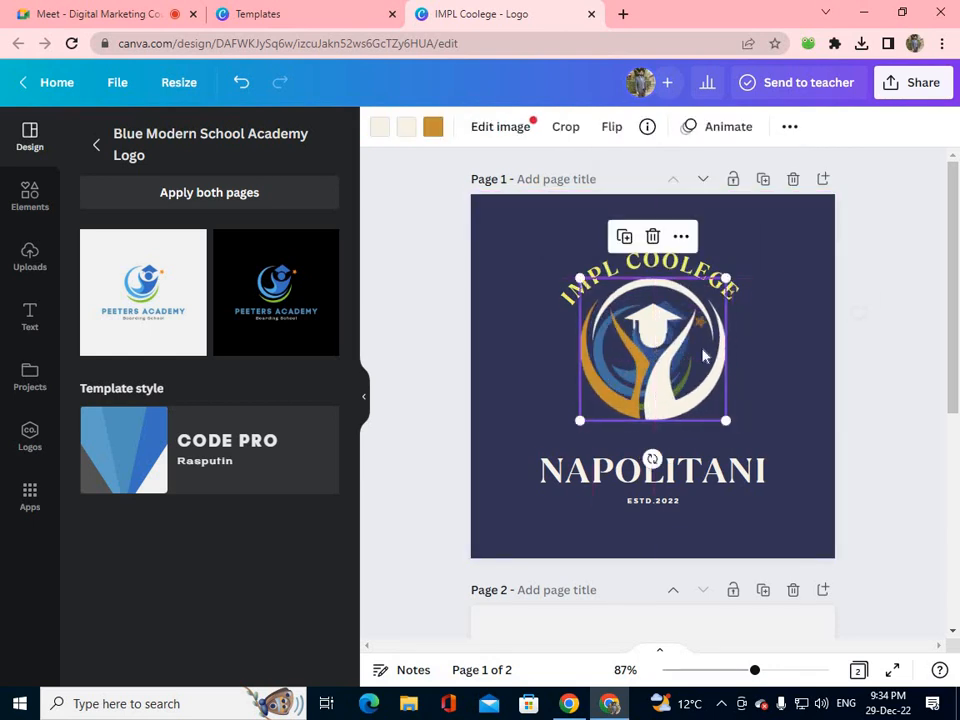
pyautogui.click(748, 364)
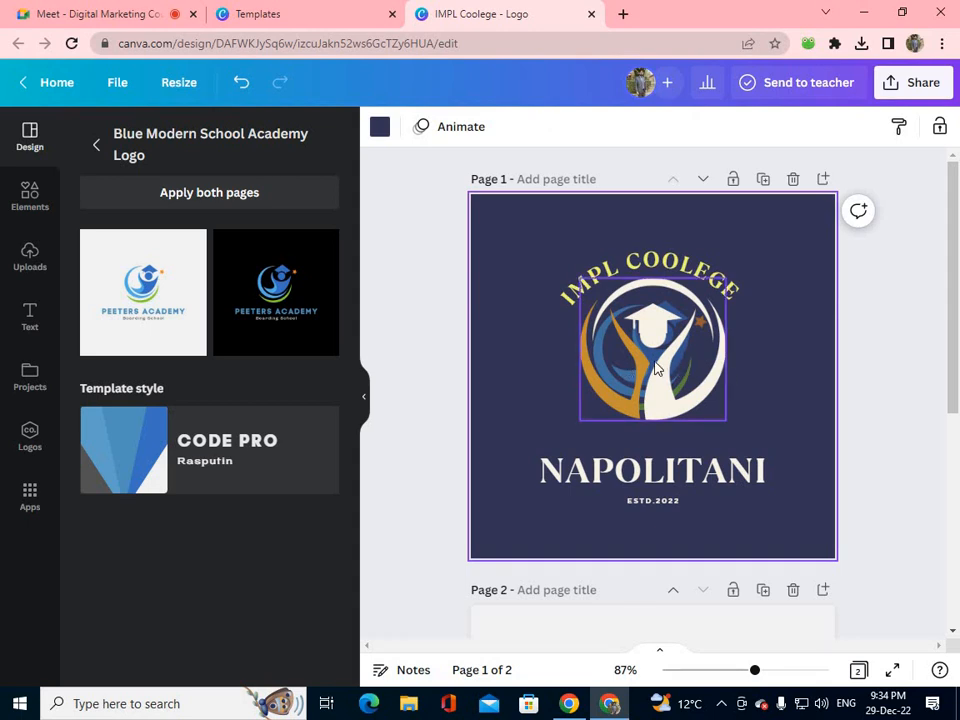
pyautogui.moveTo(655, 369); pyautogui.dragTo(743, 368)
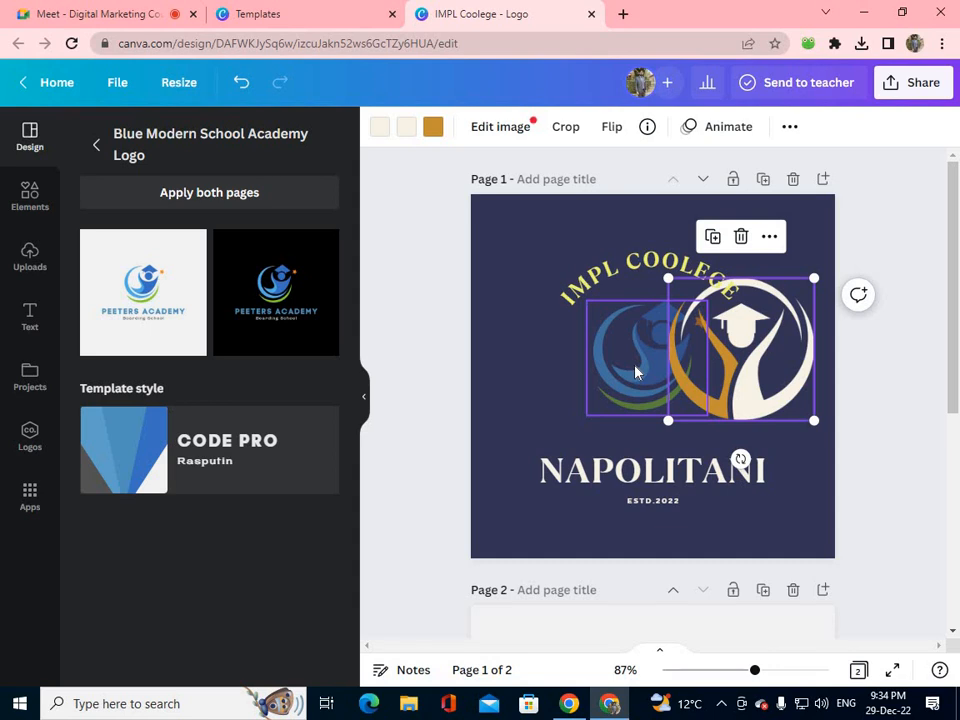
pyautogui.moveTo(628, 364); pyautogui.dragTo(576, 370)
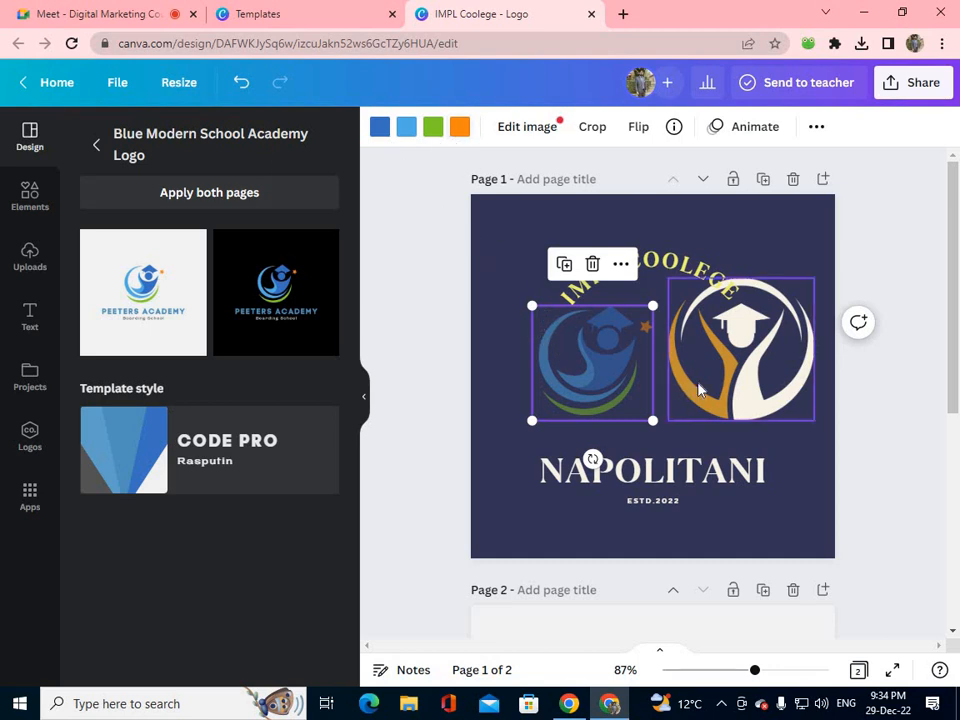
# Step: Recolor the faded emblem's dark blue graduate figure to orange and its green arc to cream
pyautogui.click(744, 389)
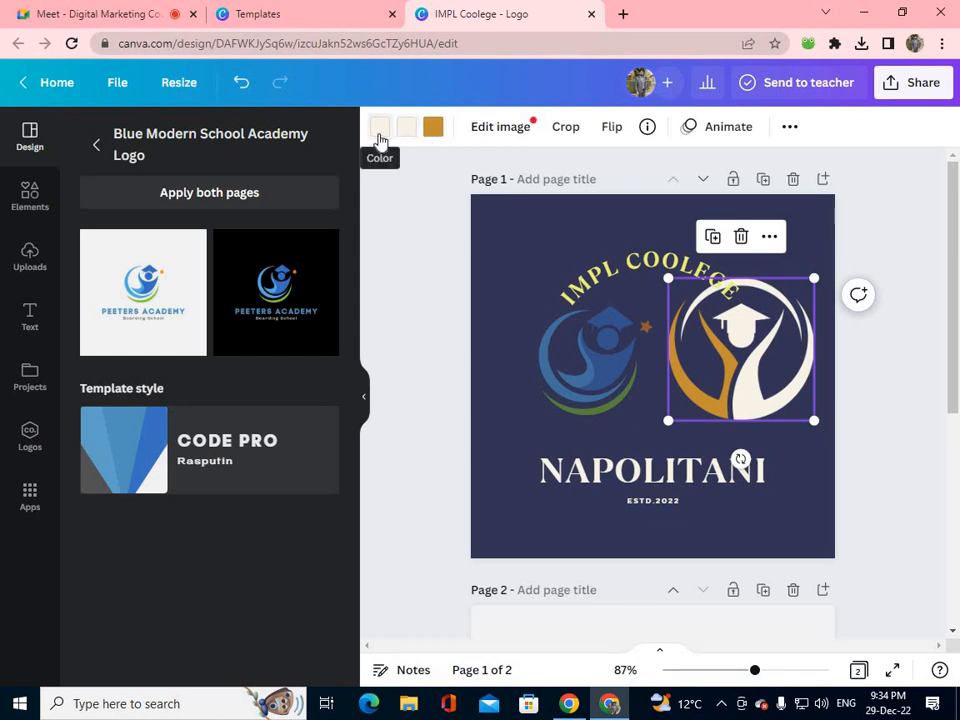
pyautogui.click(608, 379)
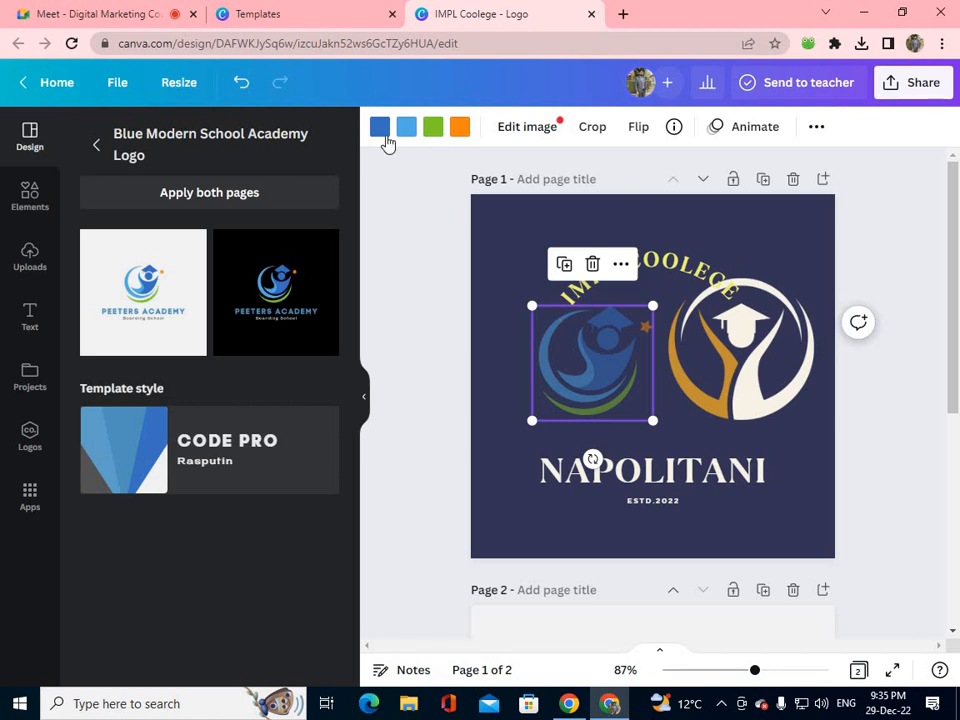
pyautogui.click(384, 133)
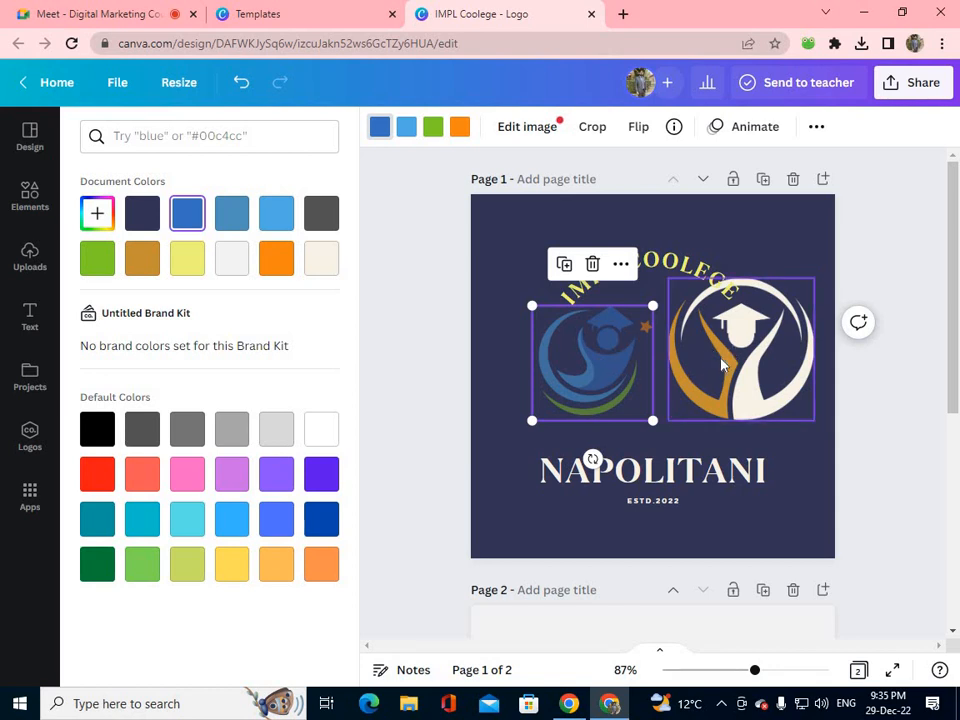
pyautogui.click(280, 262)
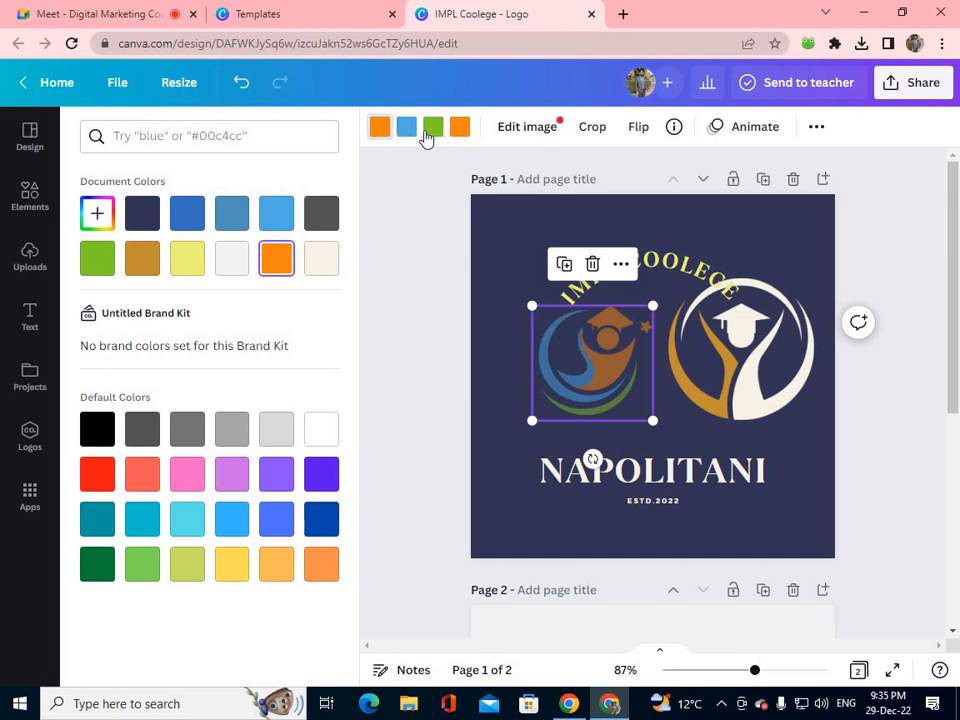
pyautogui.click(434, 132)
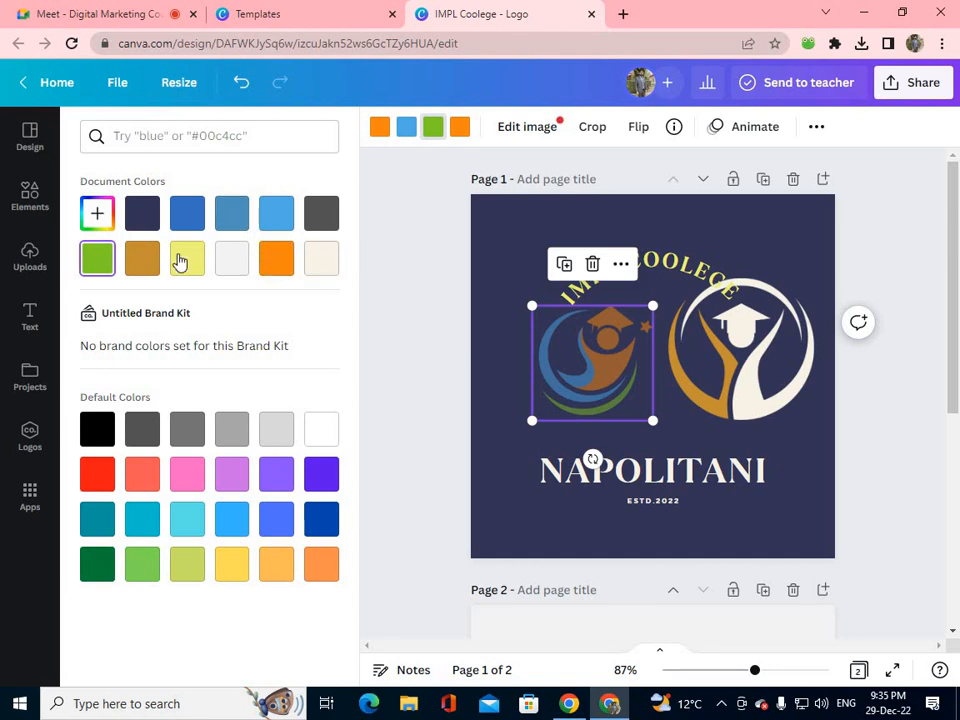
pyautogui.click(324, 268)
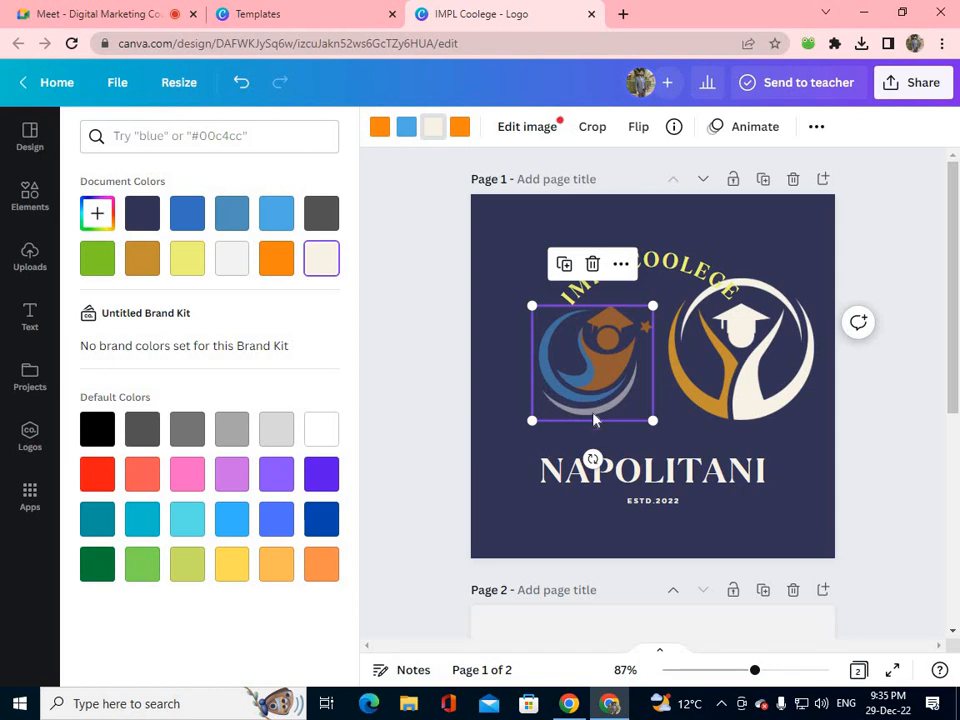
# Step: Recolor the faded emblem's light blue swirl to red and deselect the emblem
pyautogui.click(406, 129)
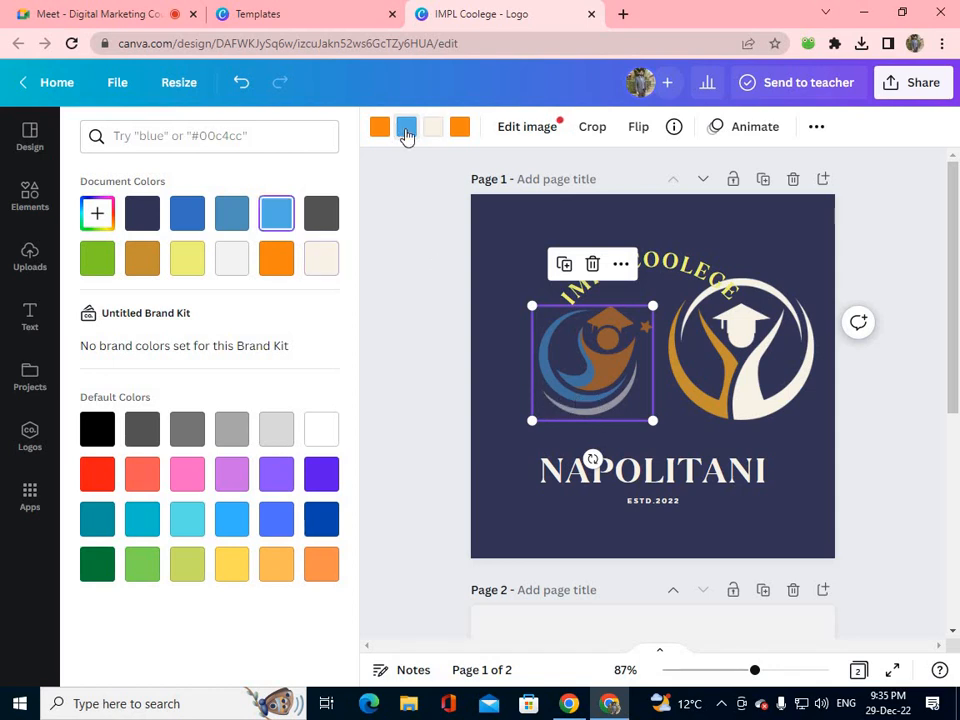
pyautogui.click(406, 136)
pyautogui.click(402, 131)
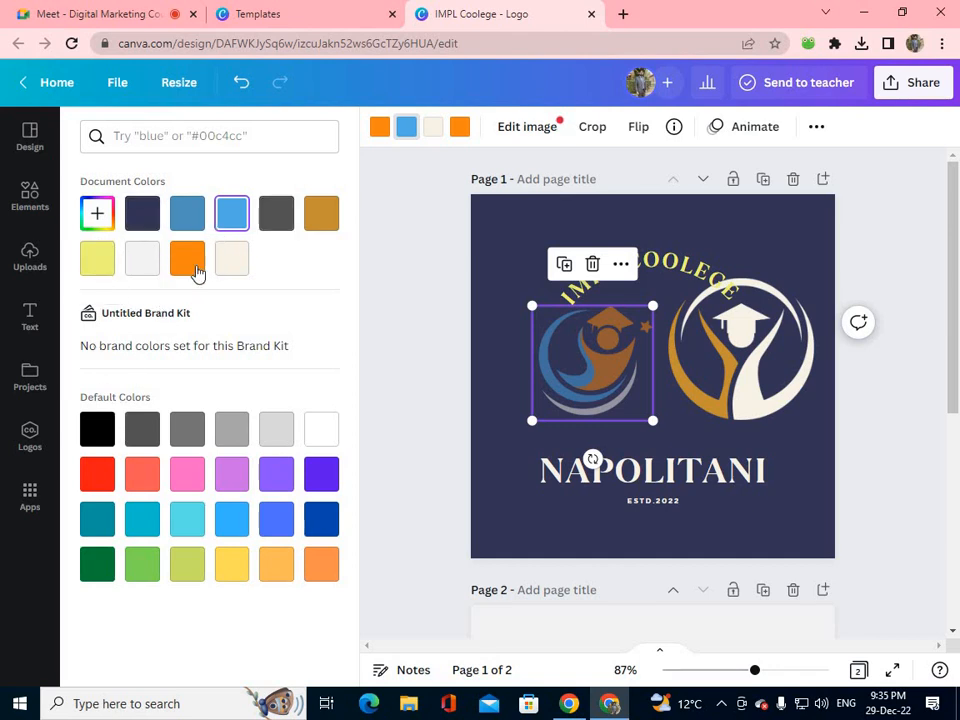
pyautogui.click(93, 478)
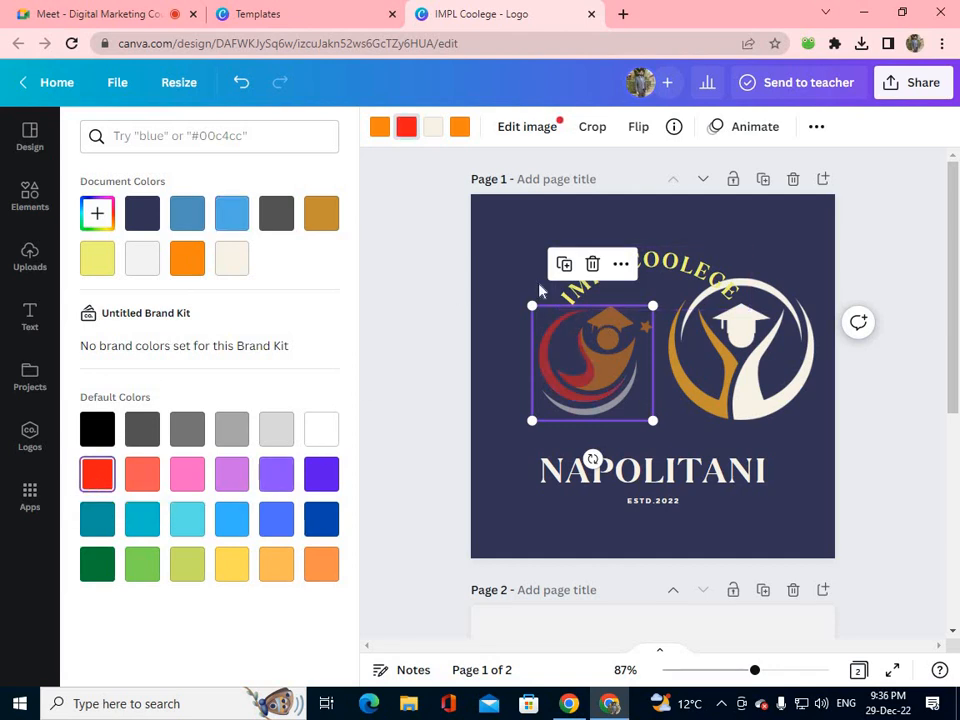
pyautogui.press('Escape')
pyautogui.click(491, 330)
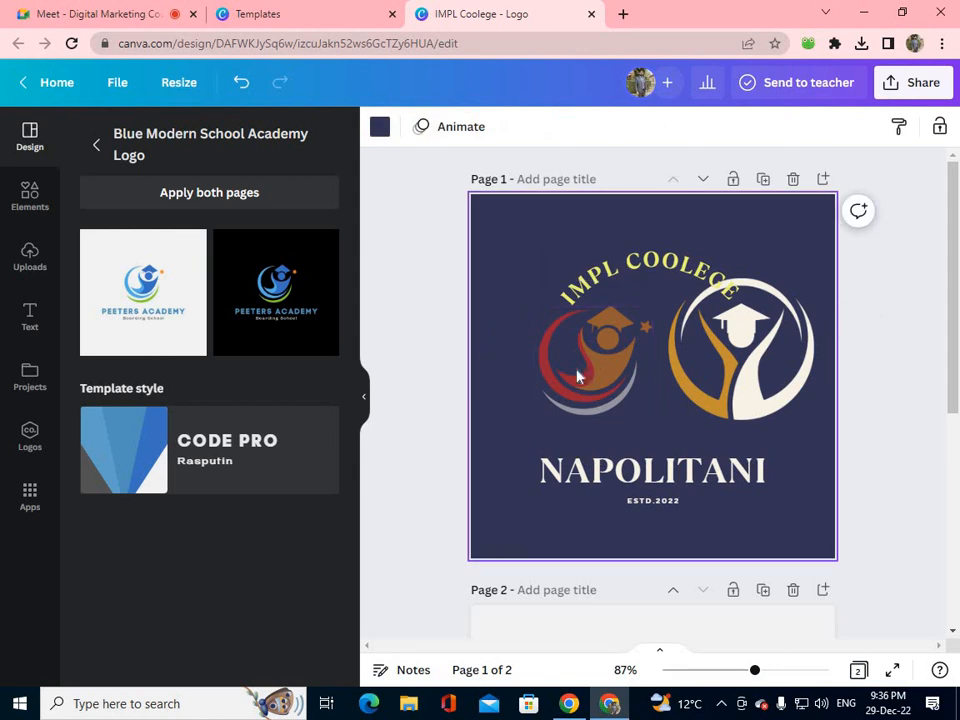
# Step: Move the recolored emblem toward the page center and lay the gold-and-white emblem over it
pyautogui.moveTo(605, 367); pyautogui.dragTo(641, 373)
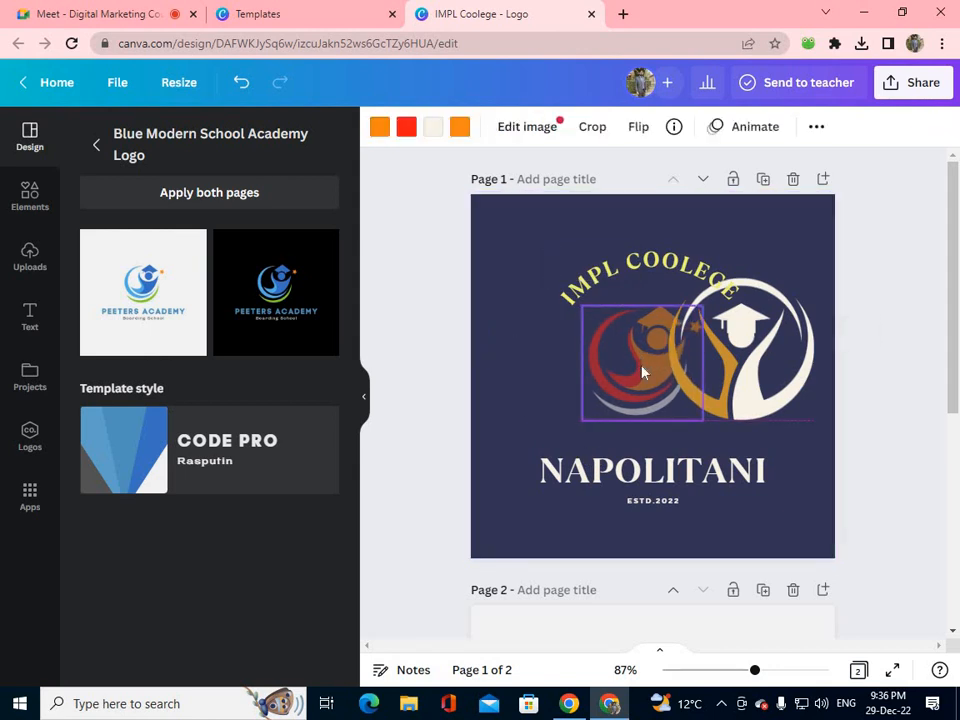
pyautogui.moveTo(700, 363); pyautogui.dragTo(601, 361)
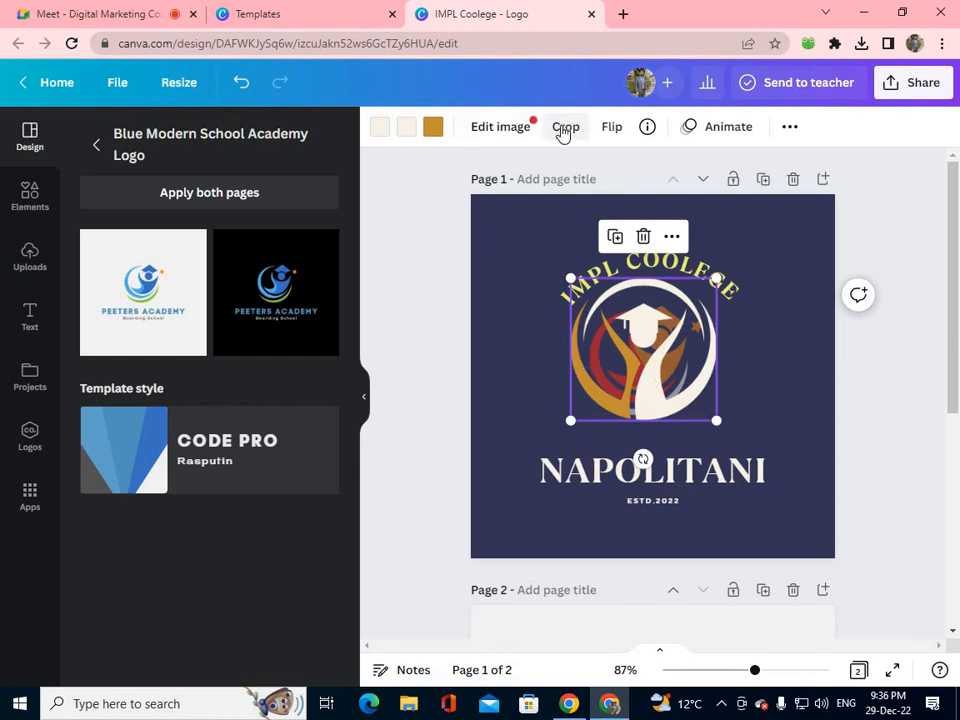
pyautogui.moveTo(665, 368)
pyautogui.mouseDown()
pyautogui.moveTo(738, 368)
pyautogui.moveTo(631, 362)
pyautogui.moveTo(654, 368)
pyautogui.mouseUp()
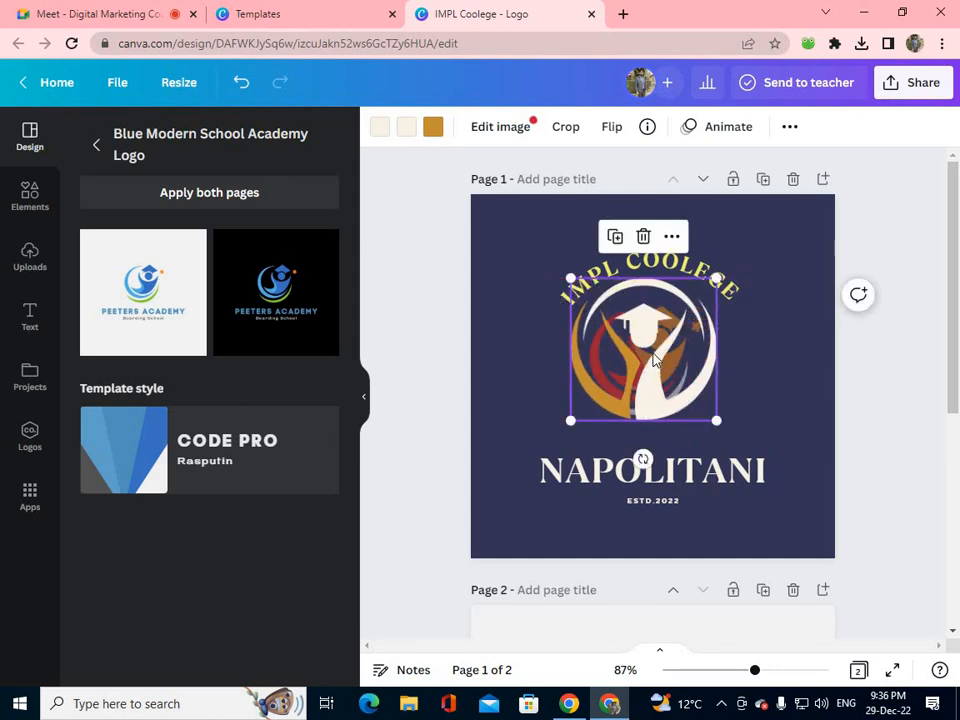
# Step: Center the gold-and-white emblem horizontally on page 1 over the recolored emblem and deselect it
pyautogui.moveTo(650, 364); pyautogui.dragTo(657, 372)
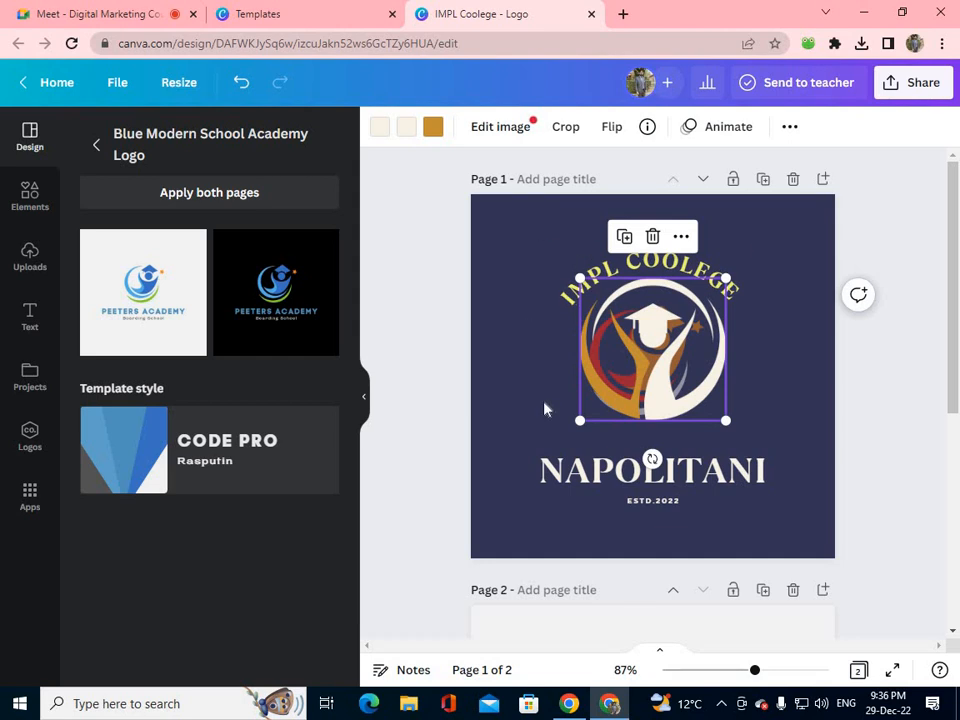
pyautogui.moveTo(646, 345)
pyautogui.mouseDown()
pyautogui.moveTo(636, 345)
pyautogui.moveTo(645, 347)
pyautogui.mouseUp()
pyautogui.click(448, 270)
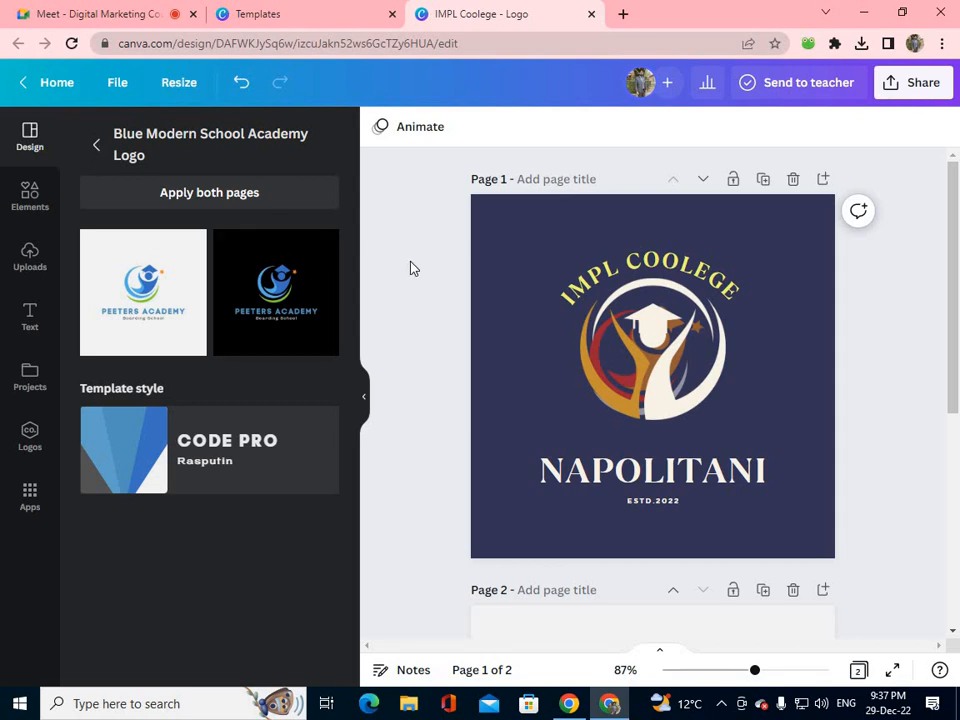
# Step: Lower the gold-and-white emblem along the page's vertical center line to just above the NAPOLITANI text, and deselect it
pyautogui.click(645, 360)
pyautogui.moveTo(645, 360)
pyautogui.mouseDown()
pyautogui.moveTo(633, 348)
pyautogui.moveTo(620, 369)
pyautogui.moveTo(647, 366)
pyautogui.moveTo(595, 373)
pyautogui.moveTo(611, 359)
pyautogui.moveTo(639, 367)
pyautogui.moveTo(634, 375)
pyautogui.moveTo(652, 369)
pyautogui.moveTo(635, 377)
pyautogui.moveTo(631, 352)
pyautogui.moveTo(640, 348)
pyautogui.moveTo(648, 420)
pyautogui.moveTo(637, 350)
pyautogui.moveTo(639, 368)
pyautogui.moveTo(703, 364)
pyautogui.moveTo(642, 360)
pyautogui.mouseUp()
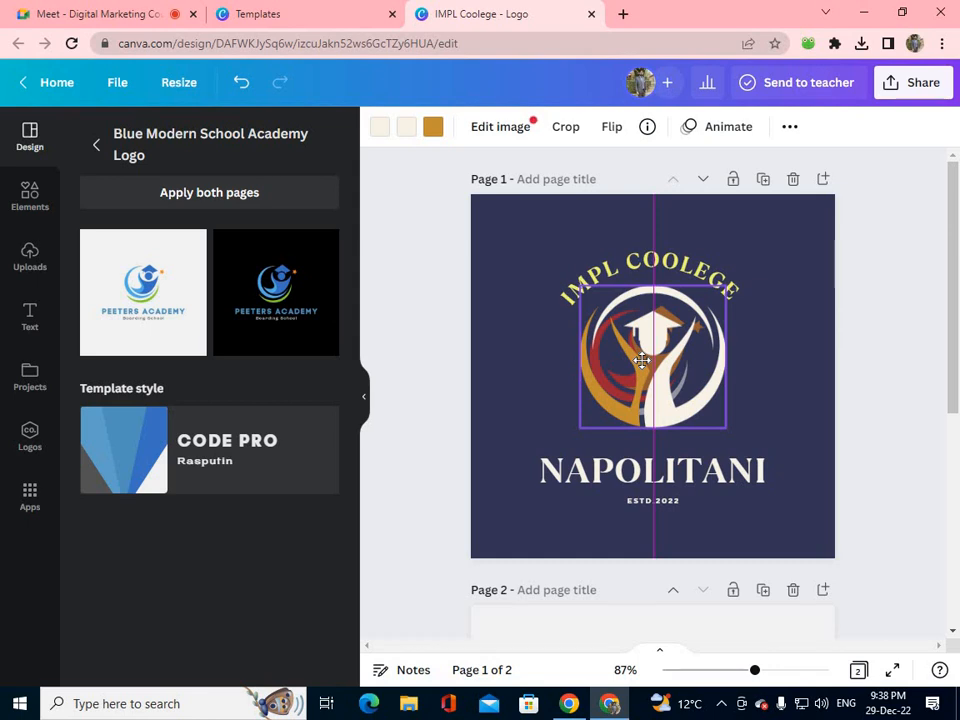
pyautogui.moveTo(642, 360); pyautogui.dragTo(642, 360)
pyautogui.moveTo(642, 360); pyautogui.dragTo(640, 388)
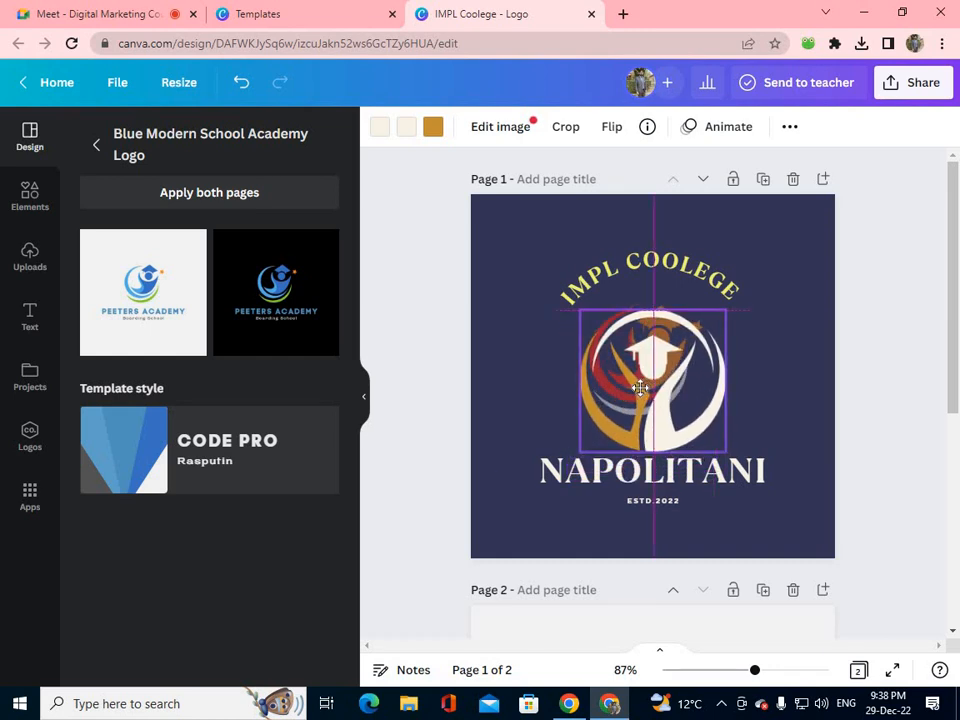
pyautogui.moveTo(641, 395); pyautogui.dragTo(641, 395)
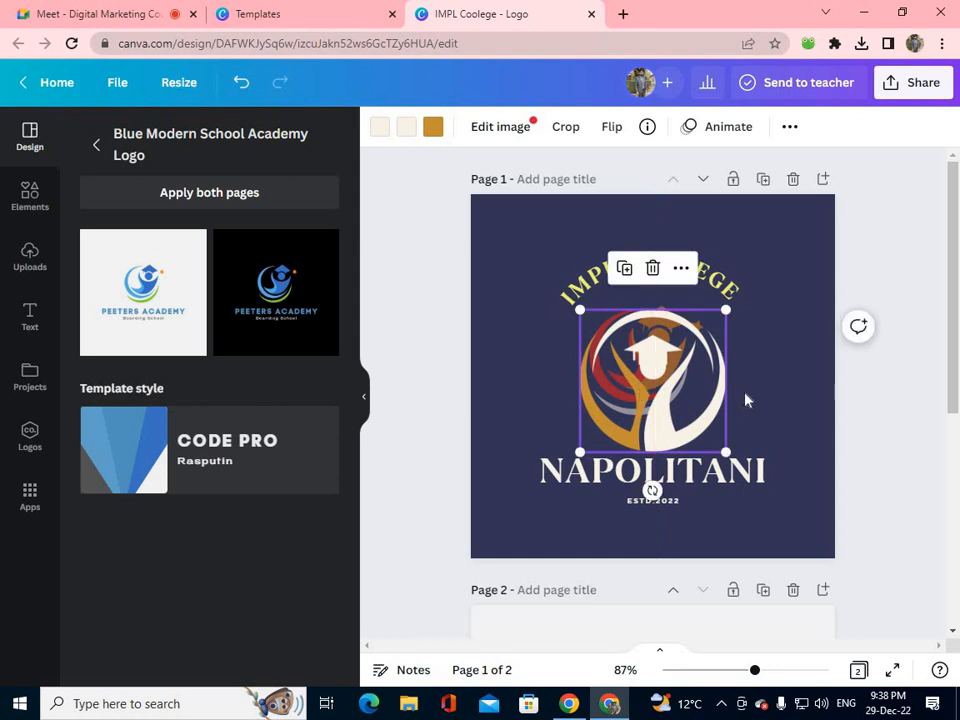
pyautogui.click(752, 373)
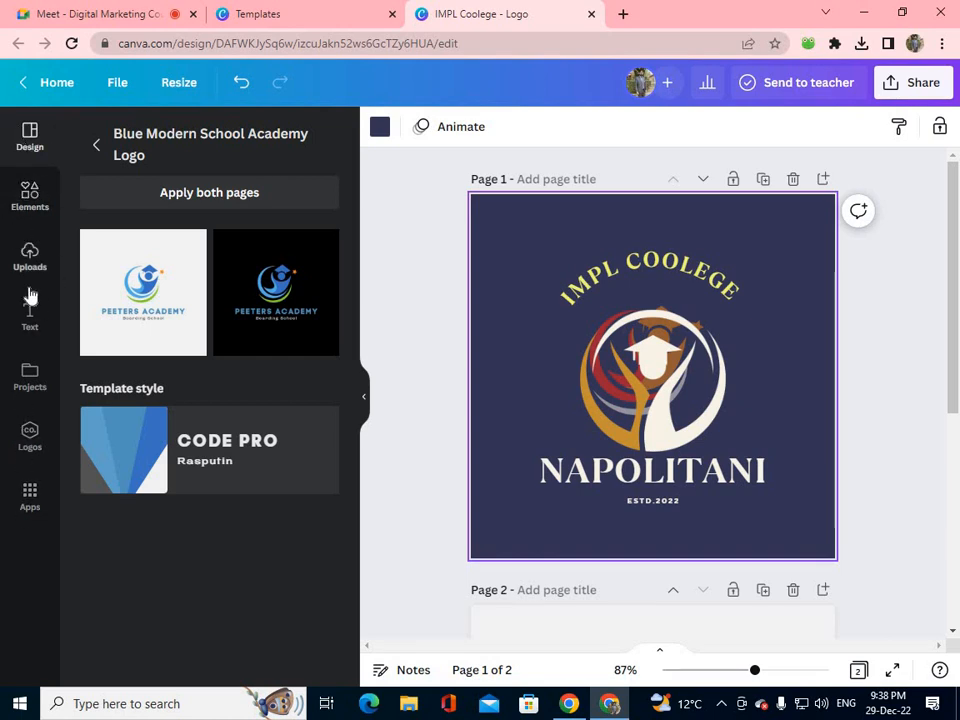
# Step: Browse the available page background categories, from Landscapes down to All results
pyautogui.click(30, 500)
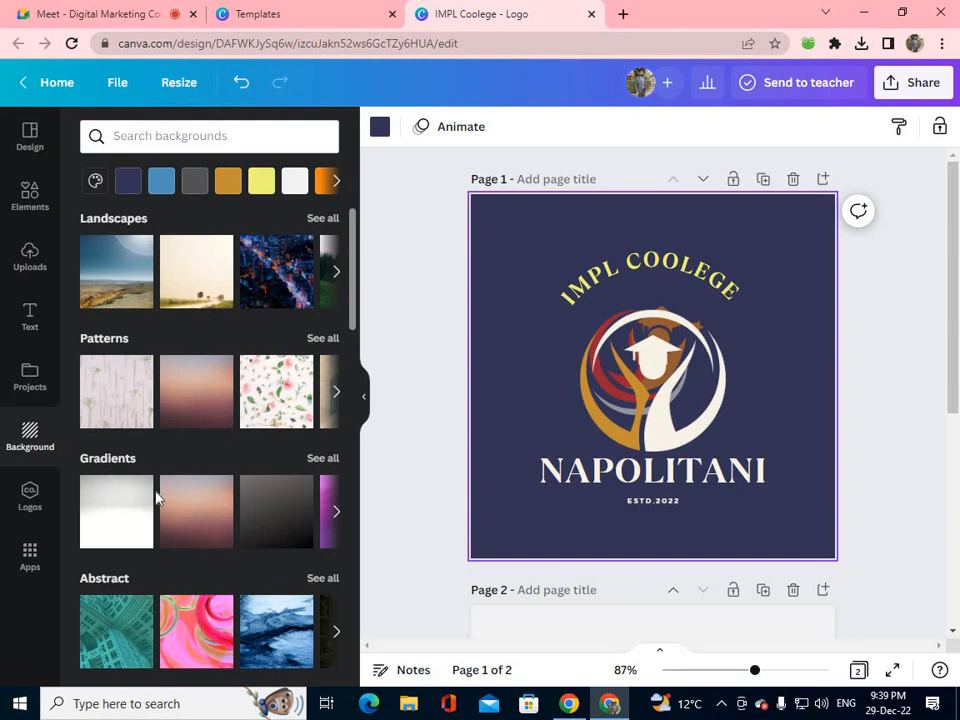
pyautogui.scroll(-4, 158, 555)
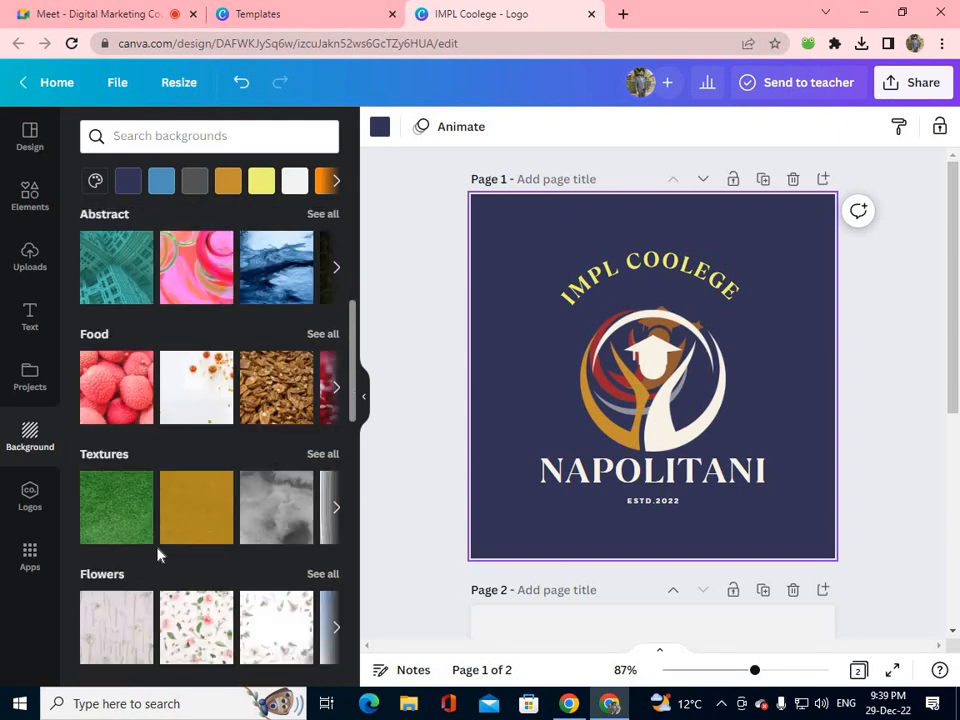
pyautogui.scroll(-3, 158, 555)
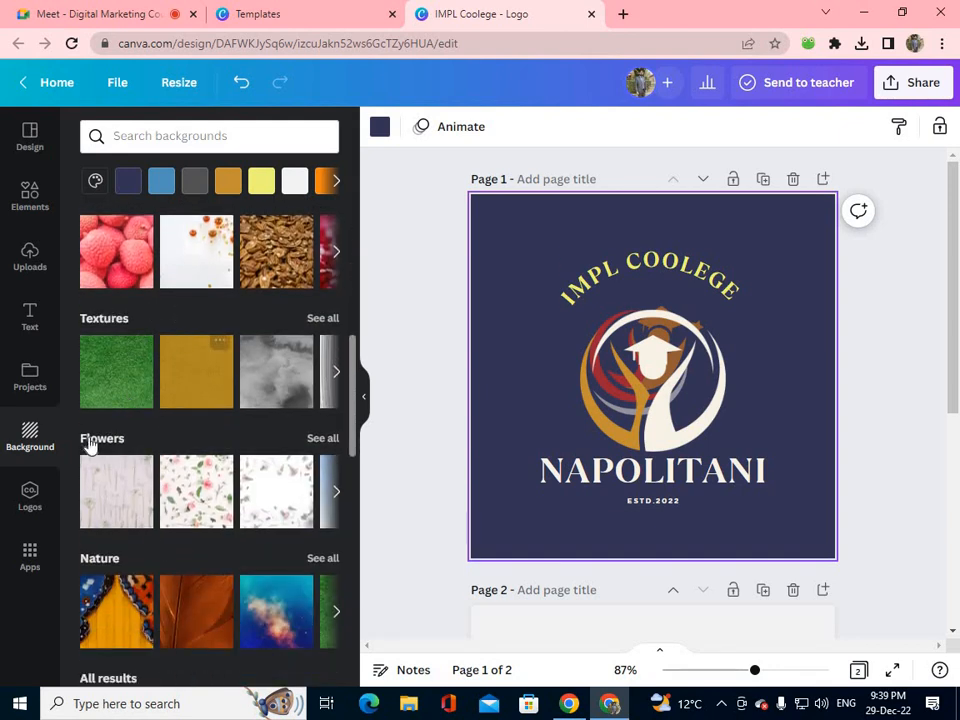
pyautogui.scroll(-4, 130, 385)
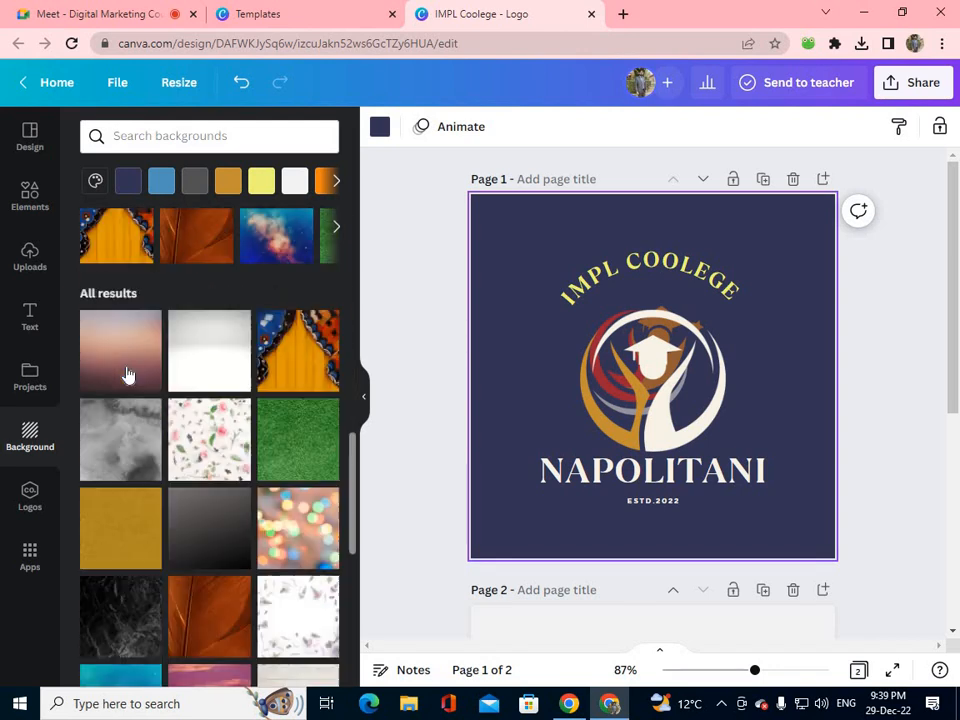
pyautogui.scroll(-5, 127, 374)
pyautogui.scroll(6, 125, 375)
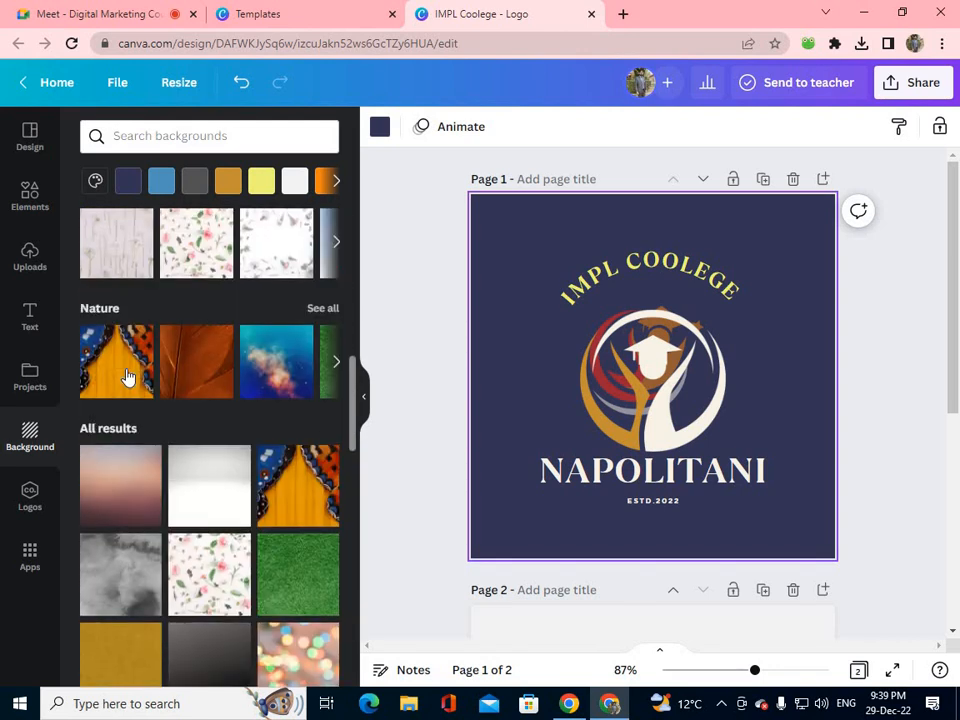
pyautogui.scroll(8, 127, 375)
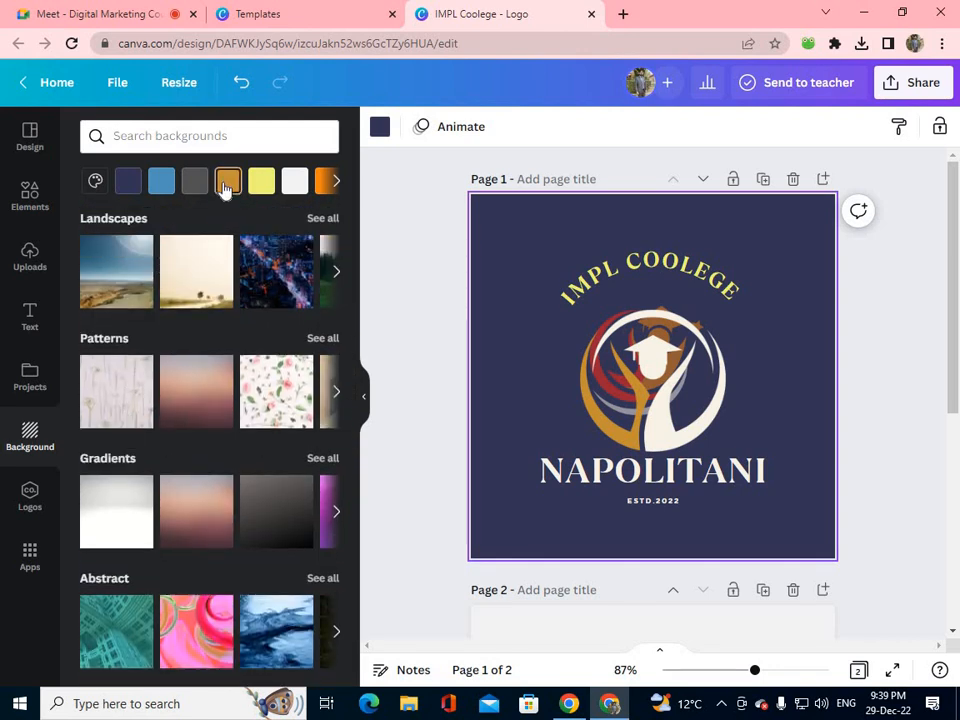
# Step: Try white, gold, dark gray and a pale landscape photo as page 1's background, and settle on the blurred orange-to-purple sunset image
pyautogui.click(294, 181)
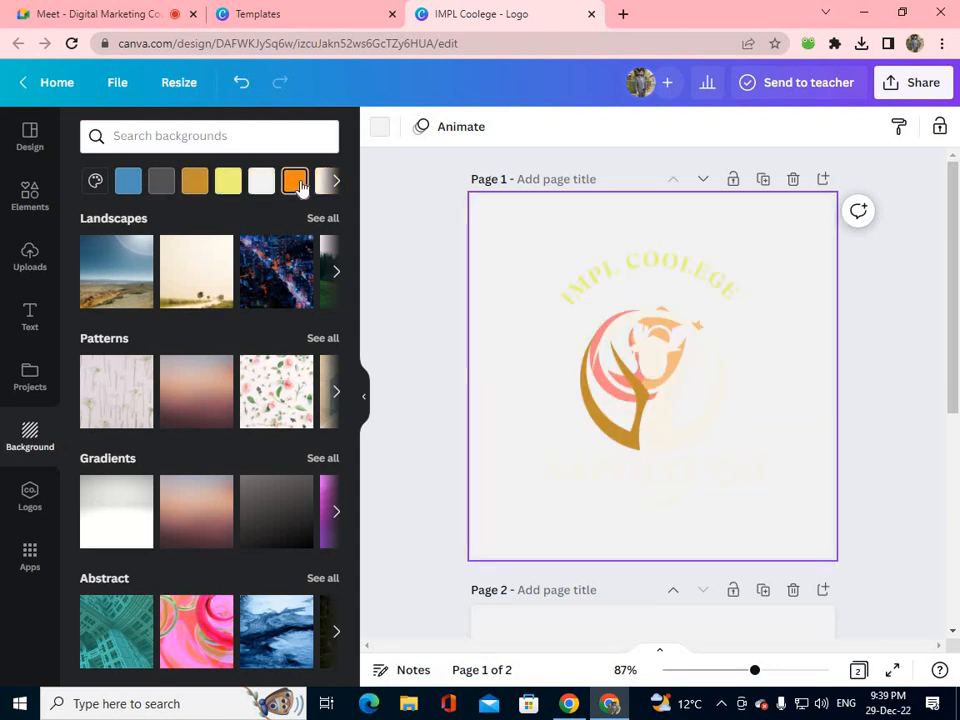
pyautogui.click(196, 187)
pyautogui.click(159, 183)
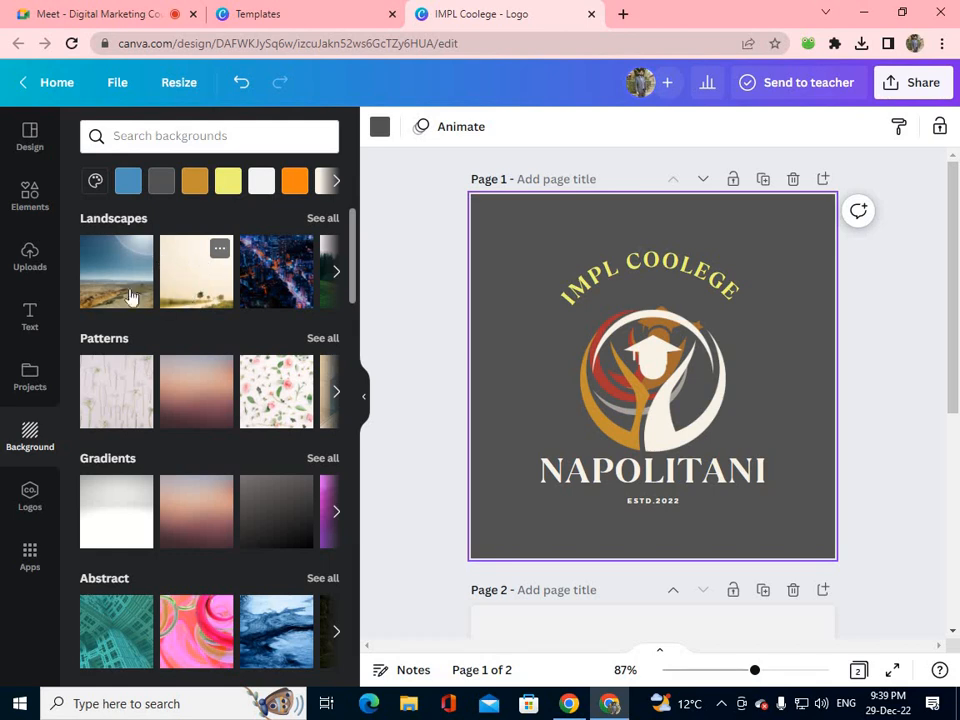
pyautogui.click(181, 275)
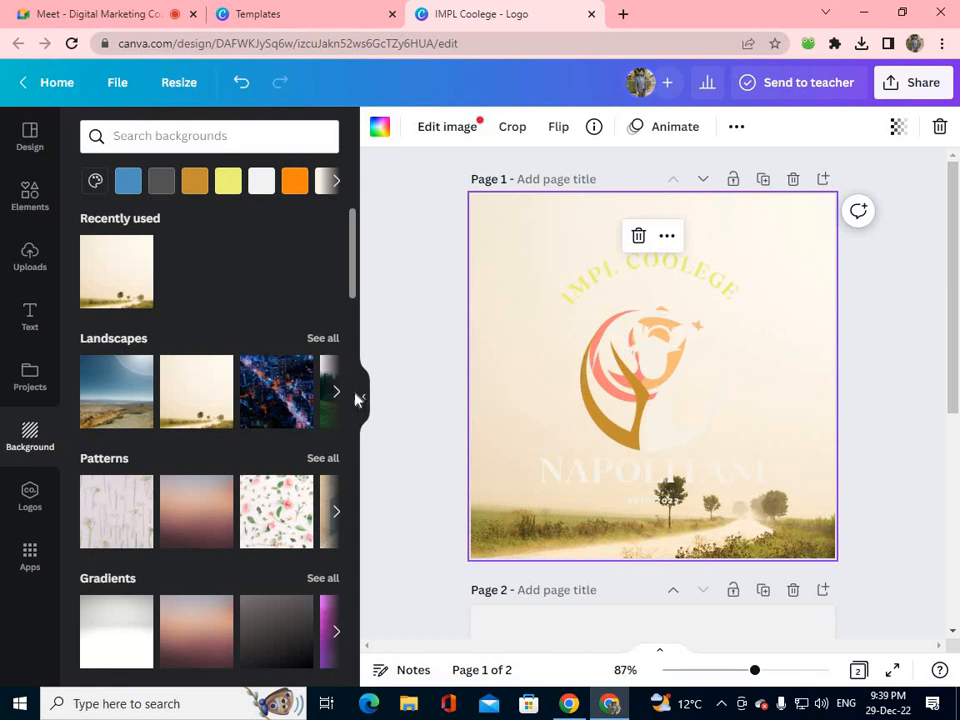
pyautogui.click(200, 540)
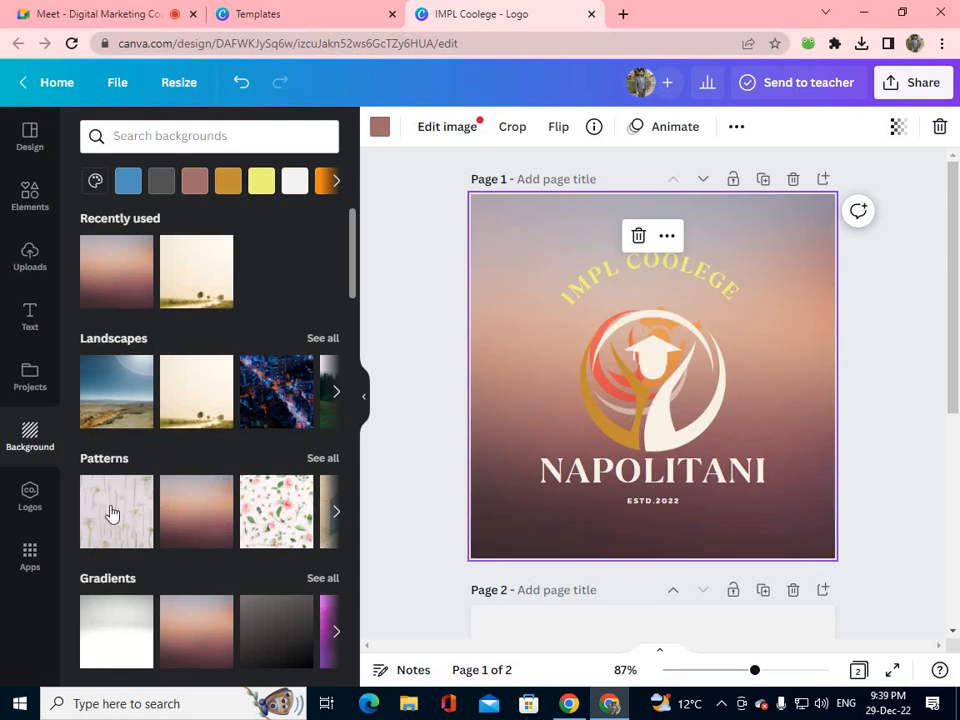
# Step: Examine the full Patterns and Abstract background collections, and return to the background overview
pyautogui.click(331, 464)
pyautogui.scroll(-10, 226, 351)
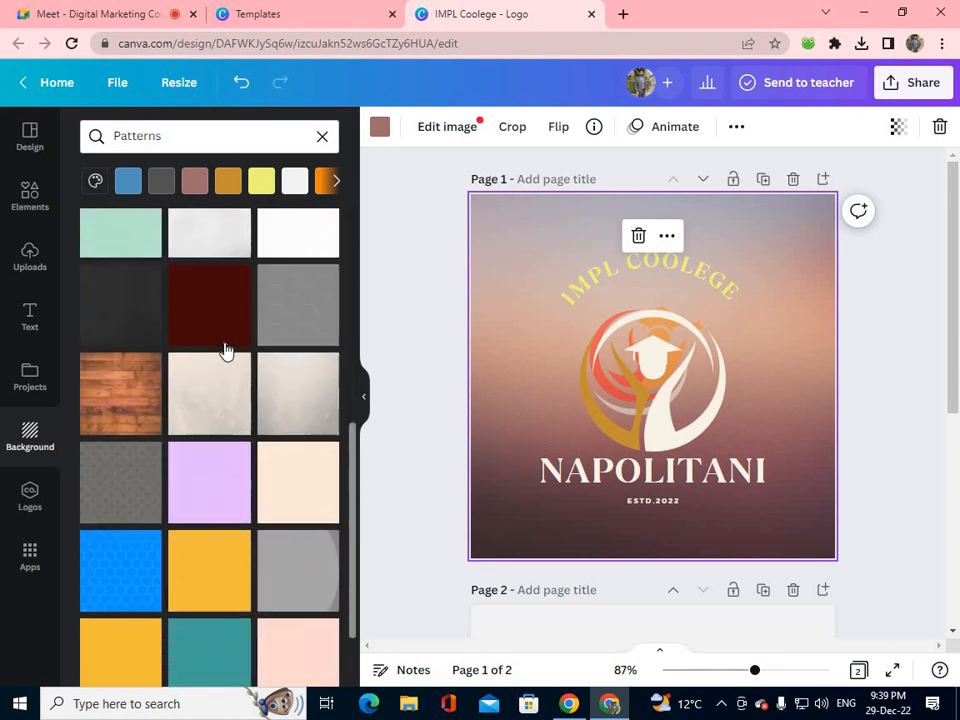
pyautogui.scroll(-7, 226, 351)
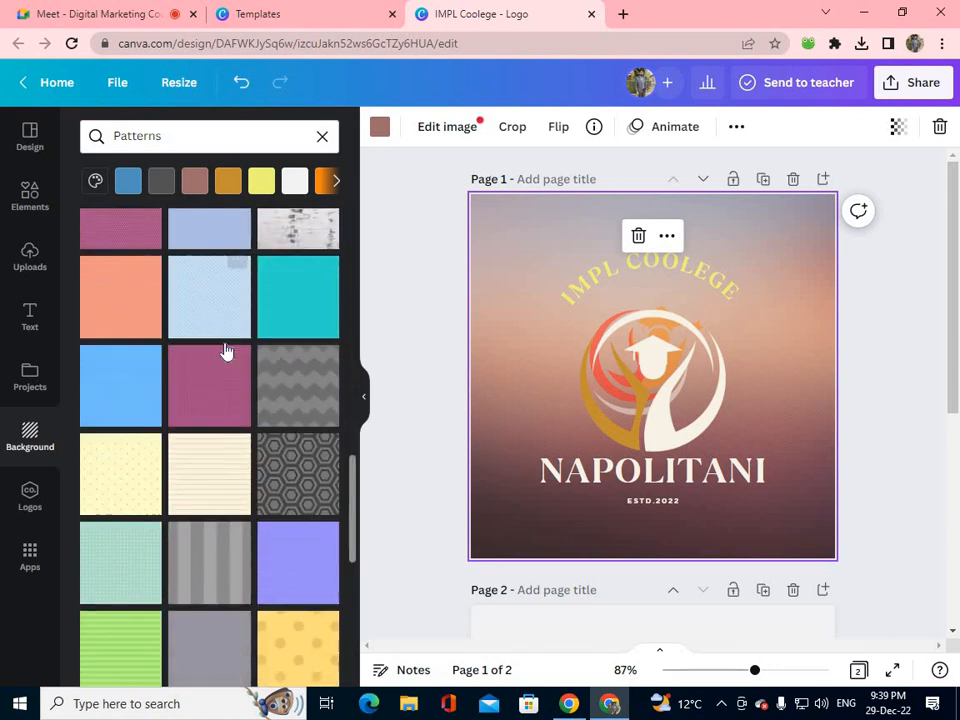
pyautogui.scroll(-5, 226, 351)
pyautogui.click(322, 136)
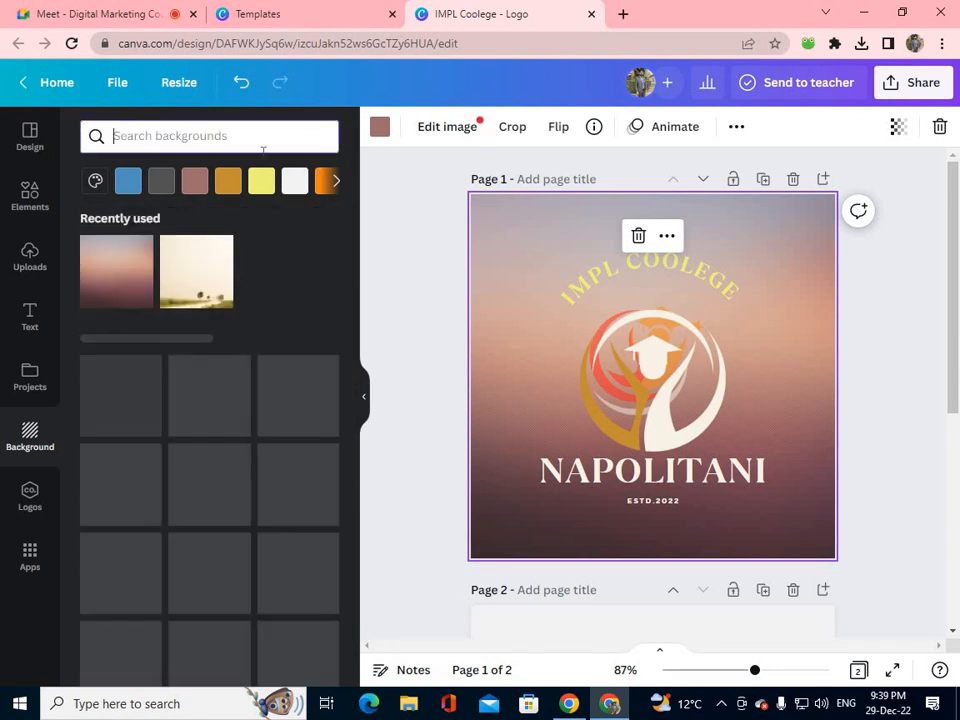
pyautogui.scroll(-1, 172, 440)
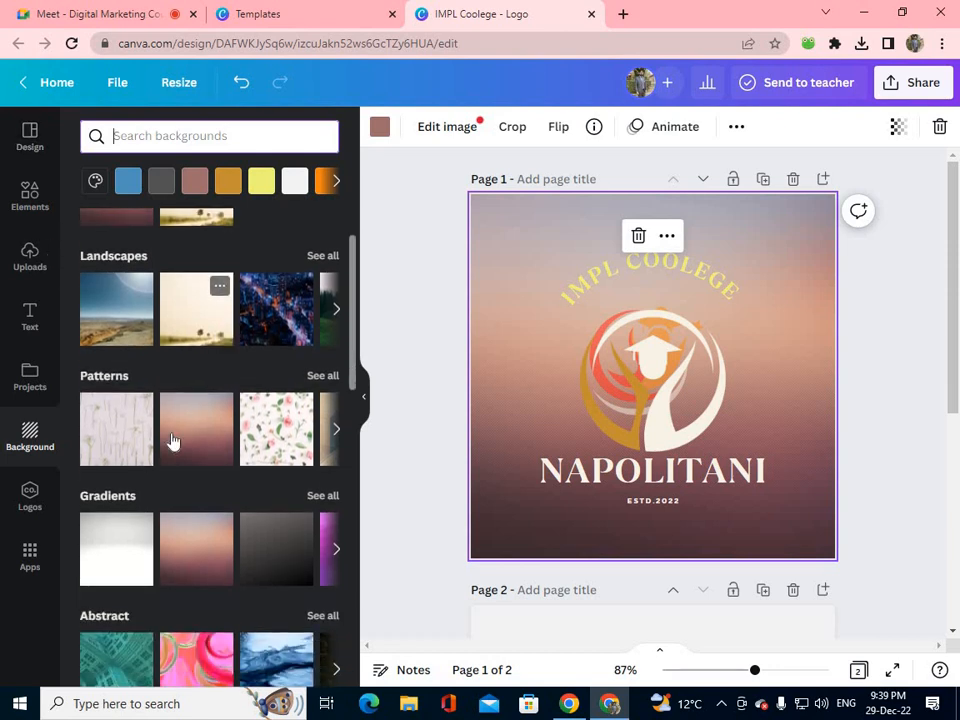
pyautogui.scroll(-2, 160, 521)
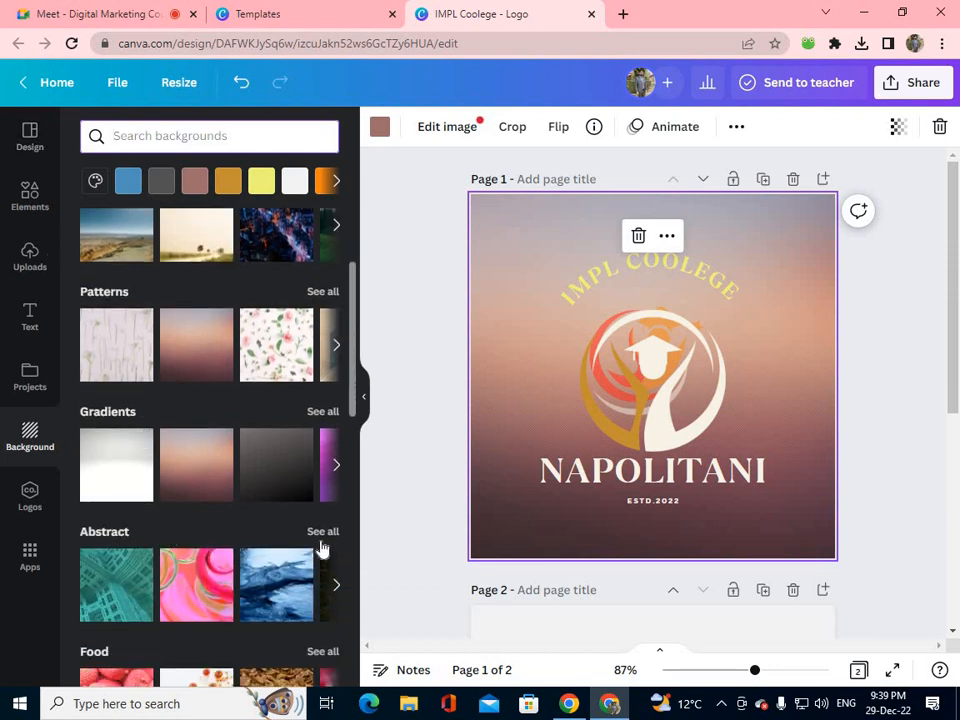
pyautogui.click(321, 535)
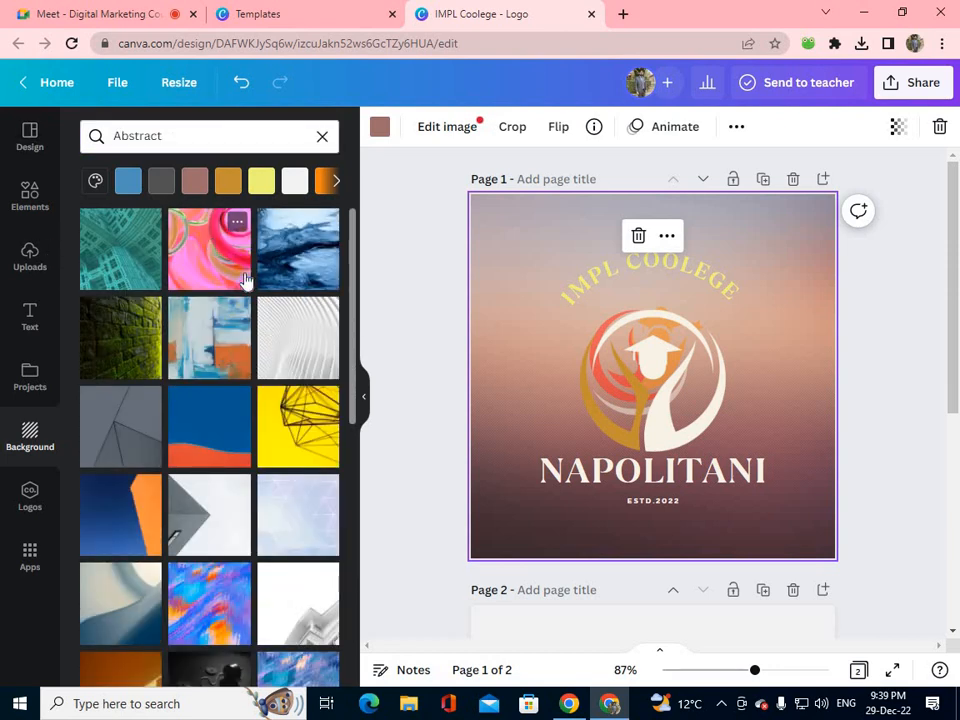
pyautogui.scroll(-4, 255, 399)
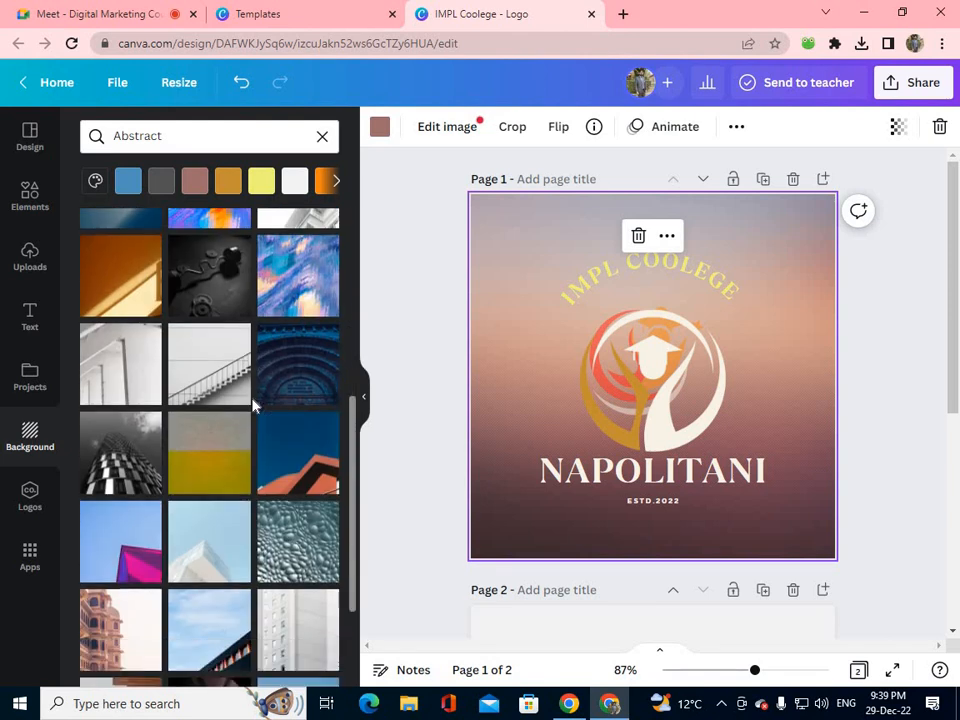
pyautogui.scroll(-2, 255, 407)
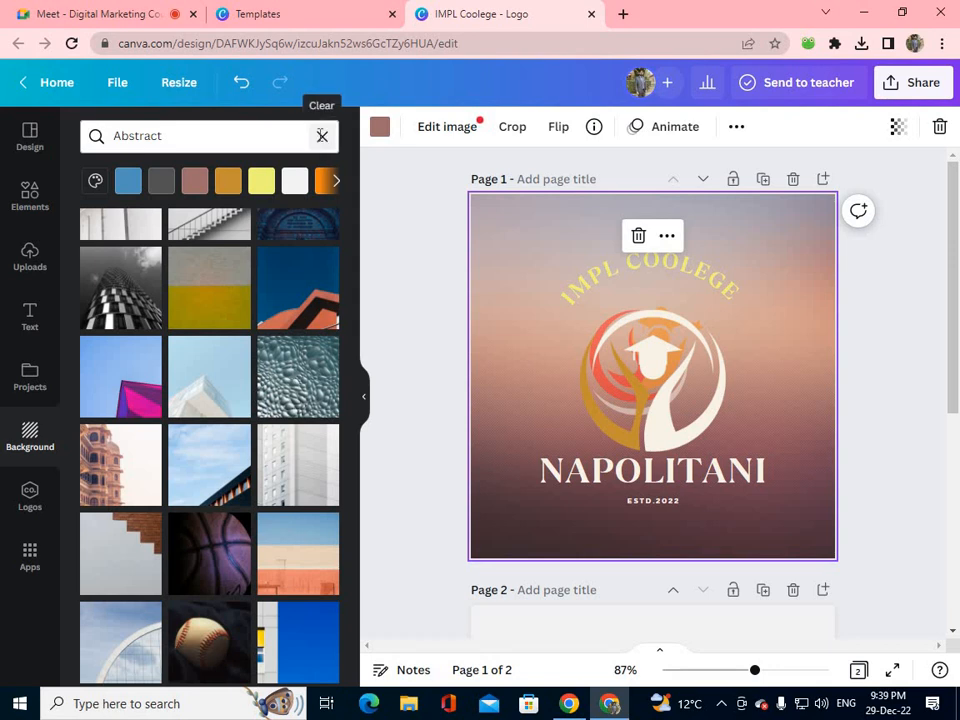
pyautogui.click(322, 136)
pyautogui.scroll(-1, 158, 452)
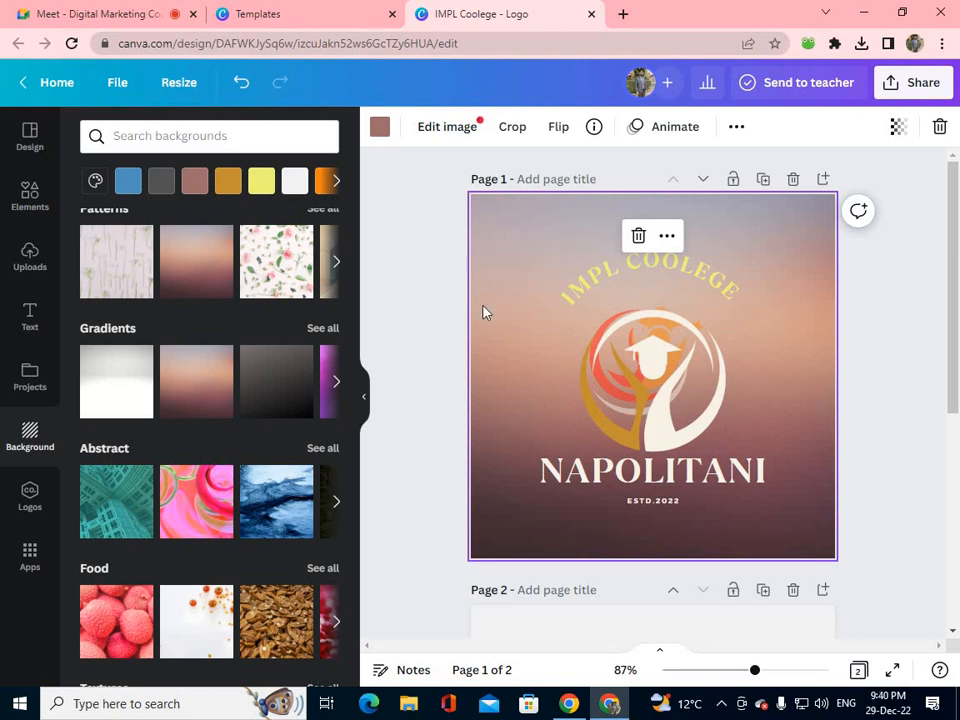
# Step: Upload the image file "logo" from the IMPL folder on Local Disk (D:)
pyautogui.click(28, 262)
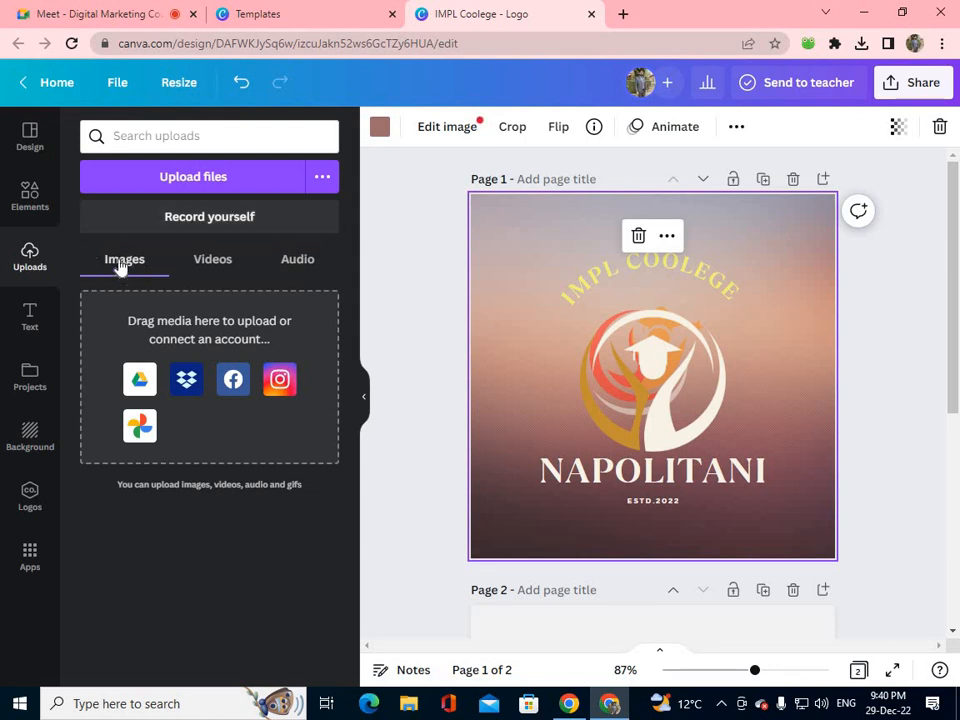
pyautogui.click(170, 187)
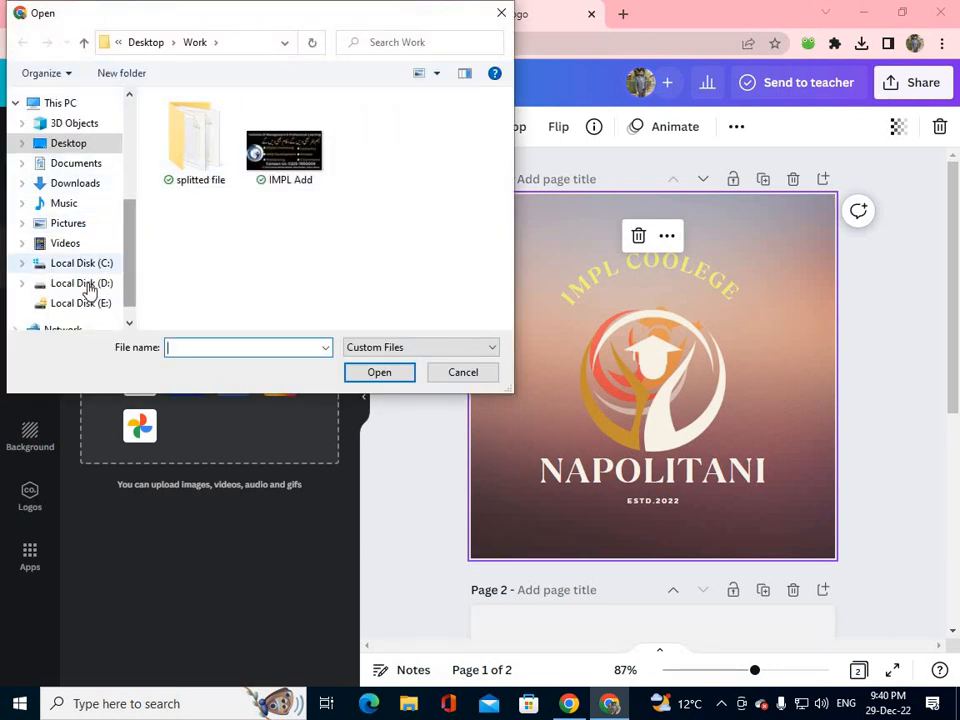
pyautogui.click(96, 281)
pyautogui.doubleClick(197, 160)
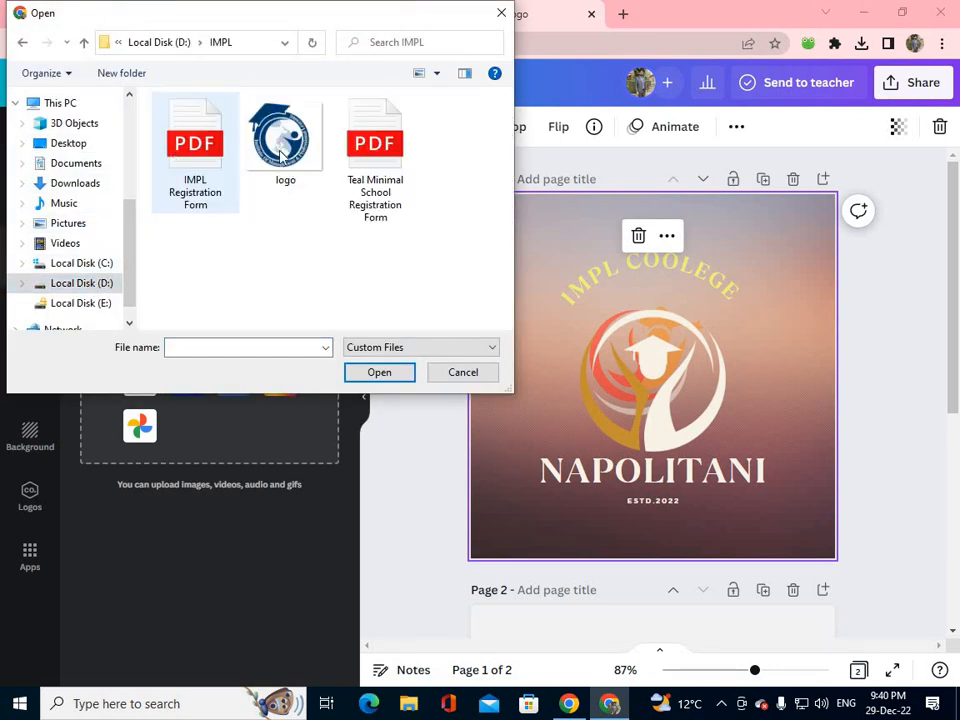
pyautogui.click(288, 148)
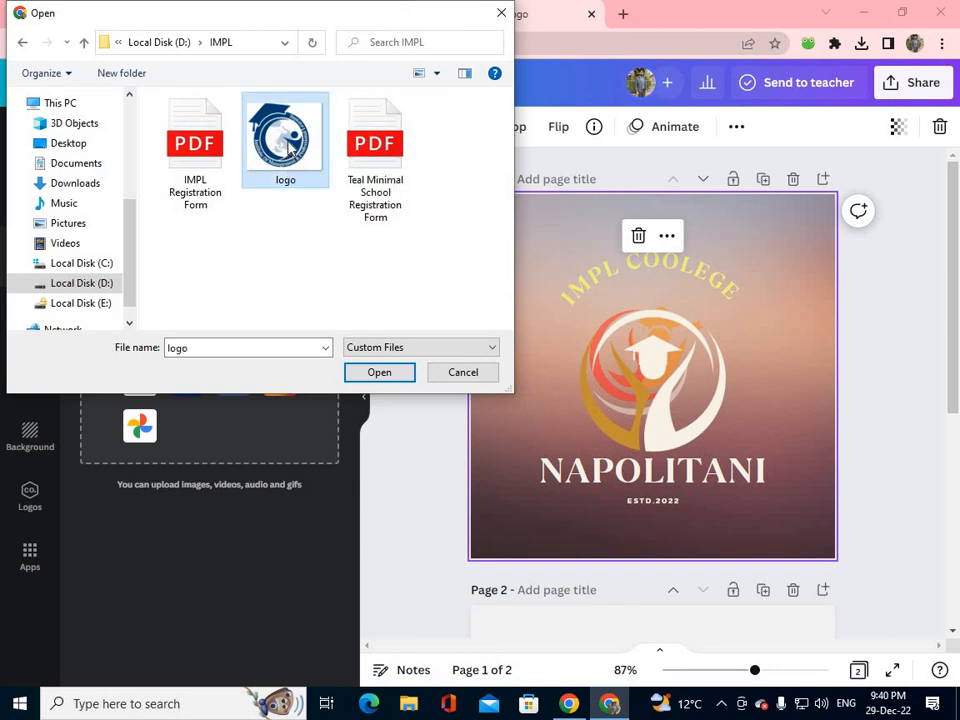
pyautogui.click(379, 372)
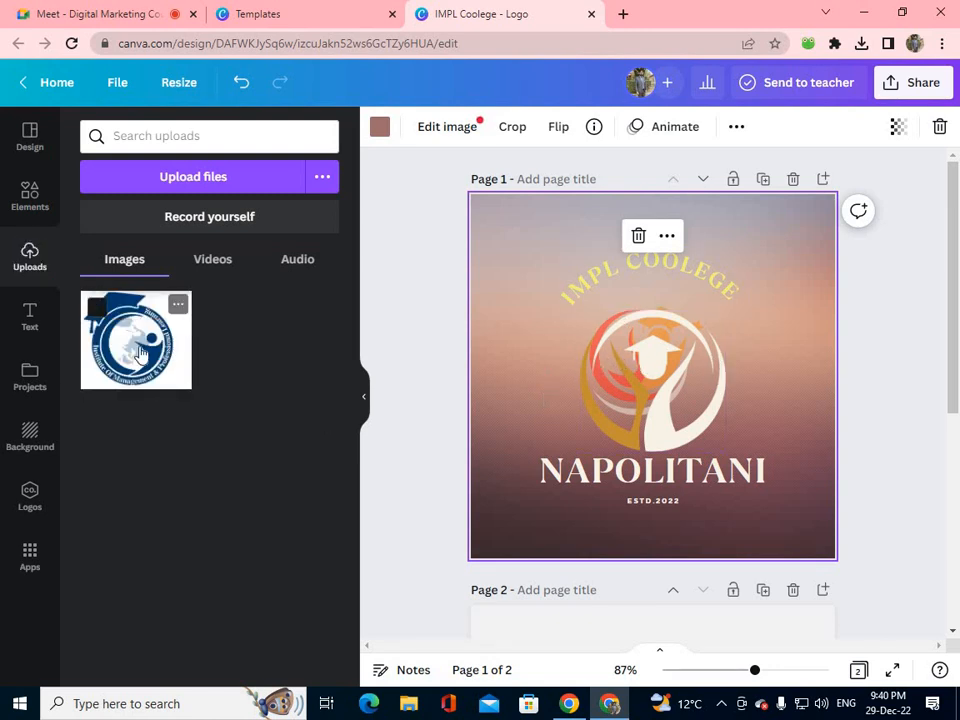
# Step: Add the uploaded logo image to page 1, shrink it and place it beside the emblem's left edge
pyautogui.click(182, 349)
pyautogui.moveTo(757, 470); pyautogui.dragTo(672, 400)
pyautogui.moveTo(608, 338); pyautogui.dragTo(530, 249)
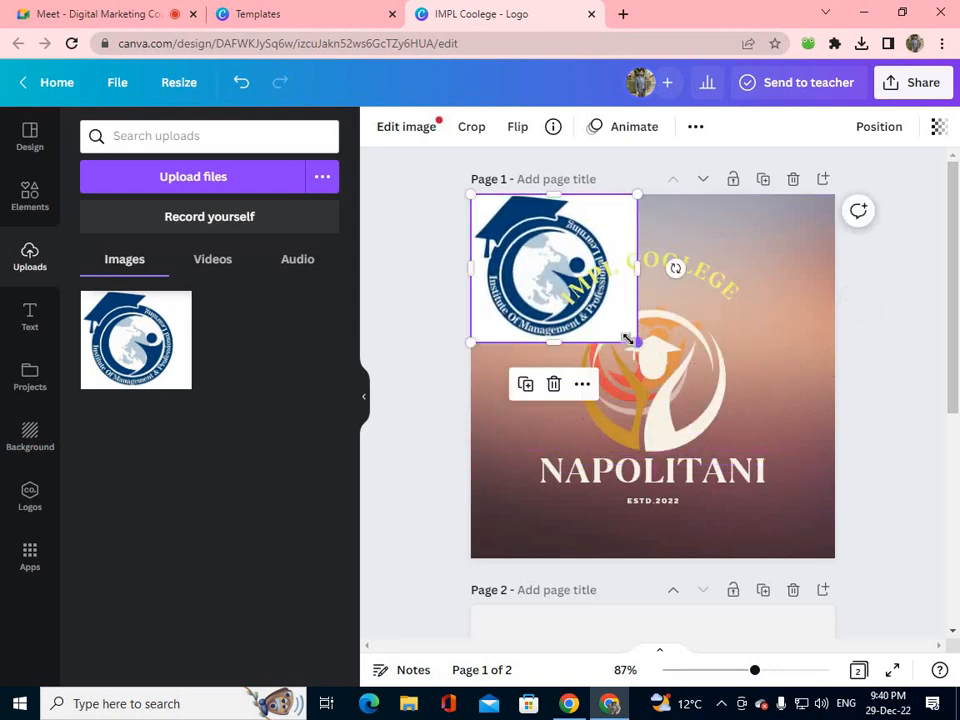
pyautogui.moveTo(634, 339); pyautogui.dragTo(578, 307)
pyautogui.moveTo(531, 259); pyautogui.dragTo(557, 345)
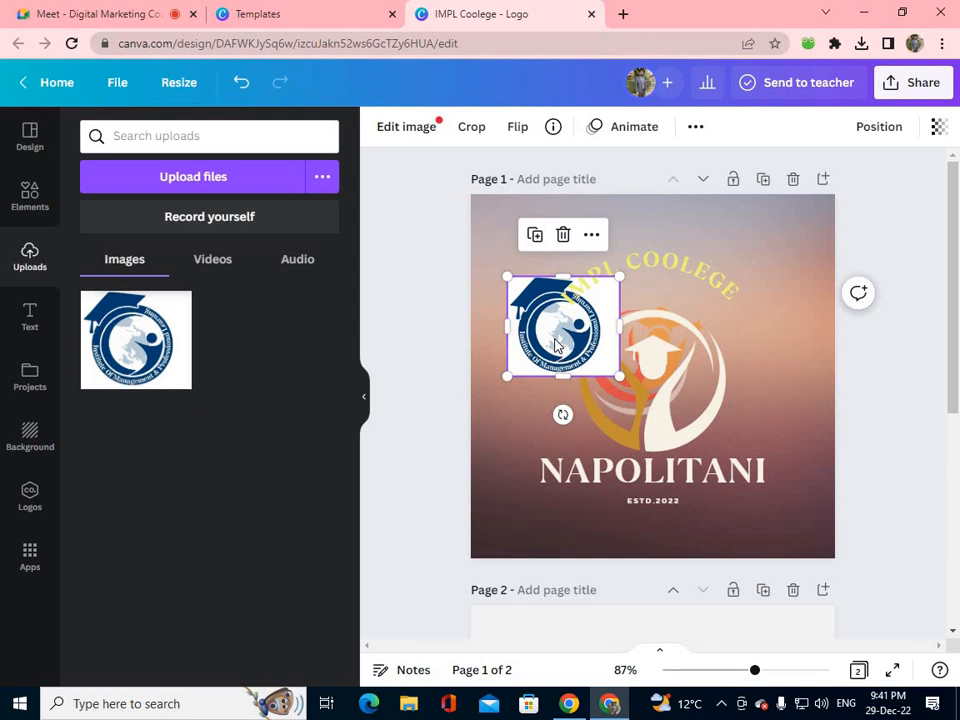
# Step: Remove the uploaded logo's white background with Background Remover
pyautogui.click(410, 128)
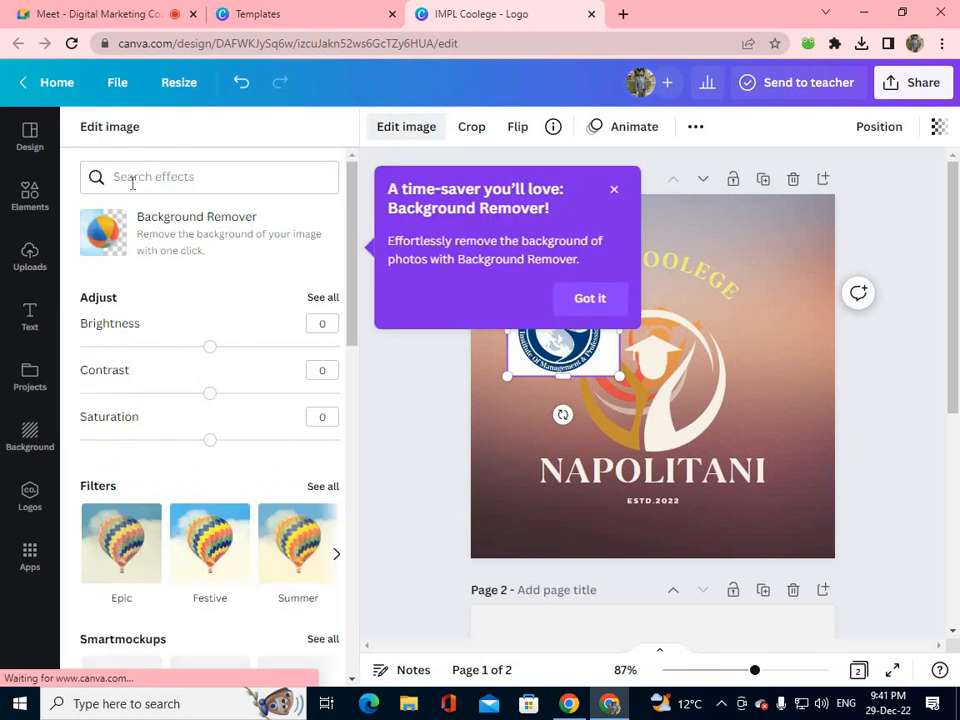
pyautogui.click(614, 189)
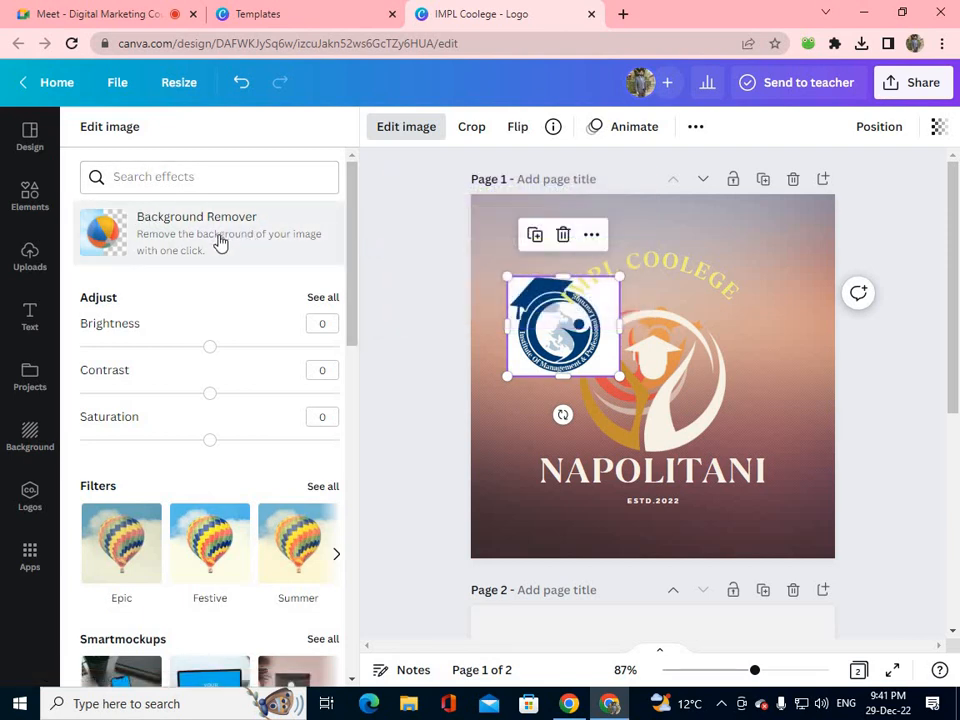
pyautogui.click(220, 243)
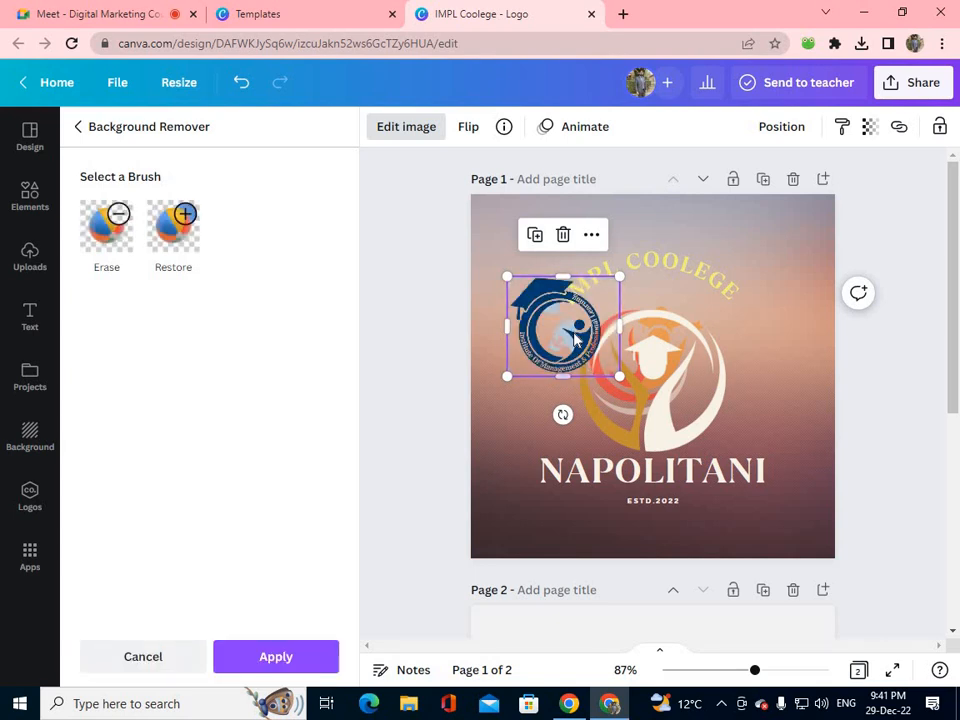
# Step: Move the uploaded logo into page 1's upper-left corner and shrink it slightly
pyautogui.moveTo(545, 332); pyautogui.dragTo(485, 227)
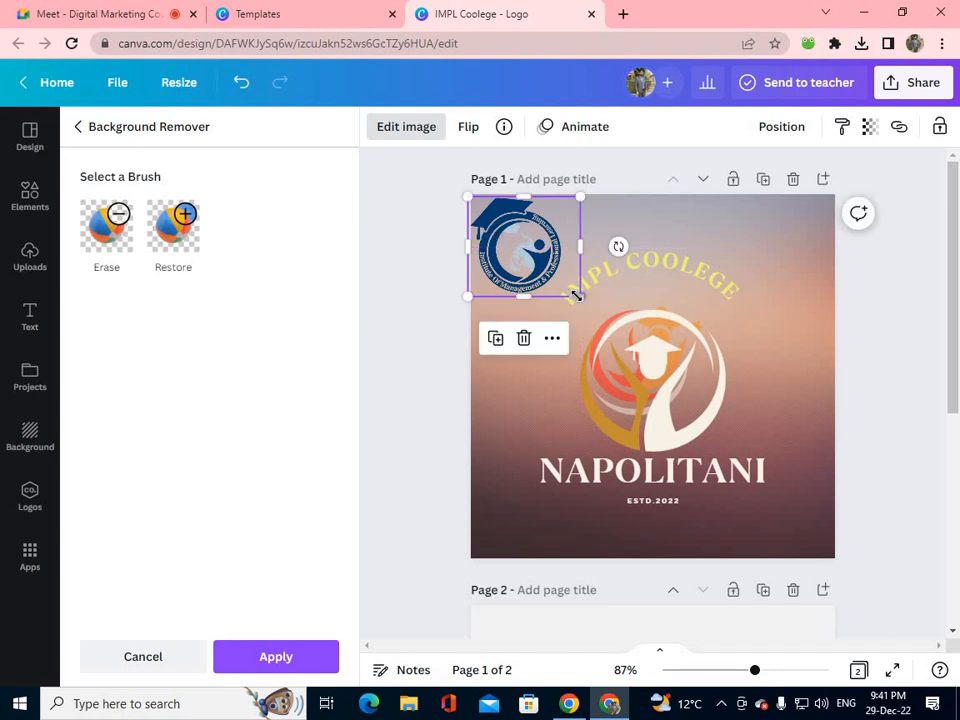
pyautogui.moveTo(574, 289); pyautogui.dragTo(559, 279)
pyautogui.click(452, 416)
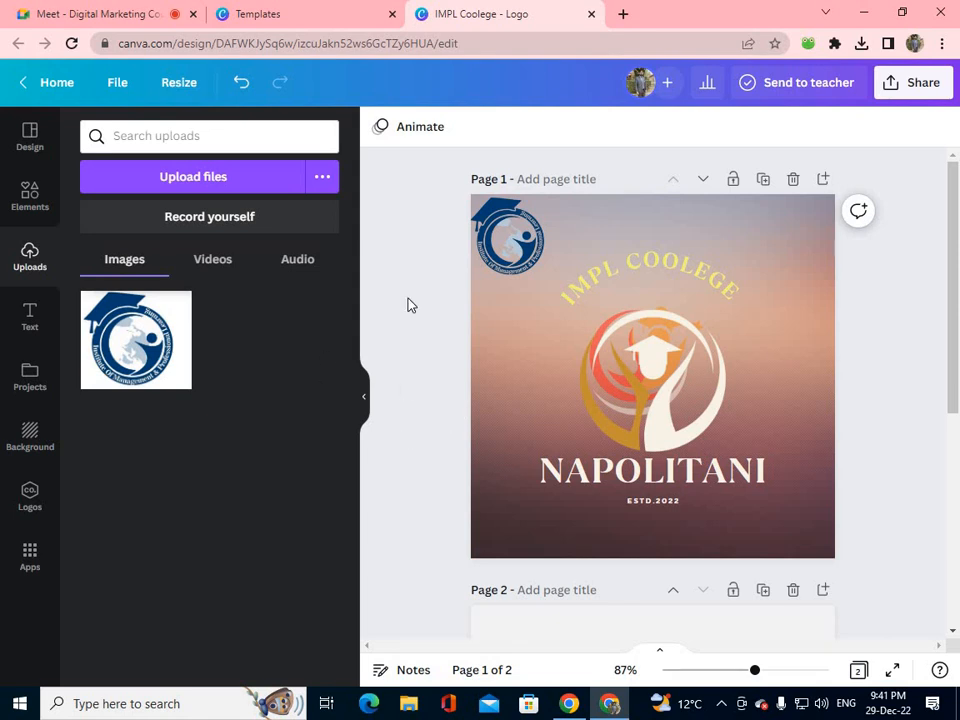
# Step: Examine the uploaded logo's image-editing options, including the full set of Adjust settings, filters and Smartmockups
pyautogui.click(489, 263)
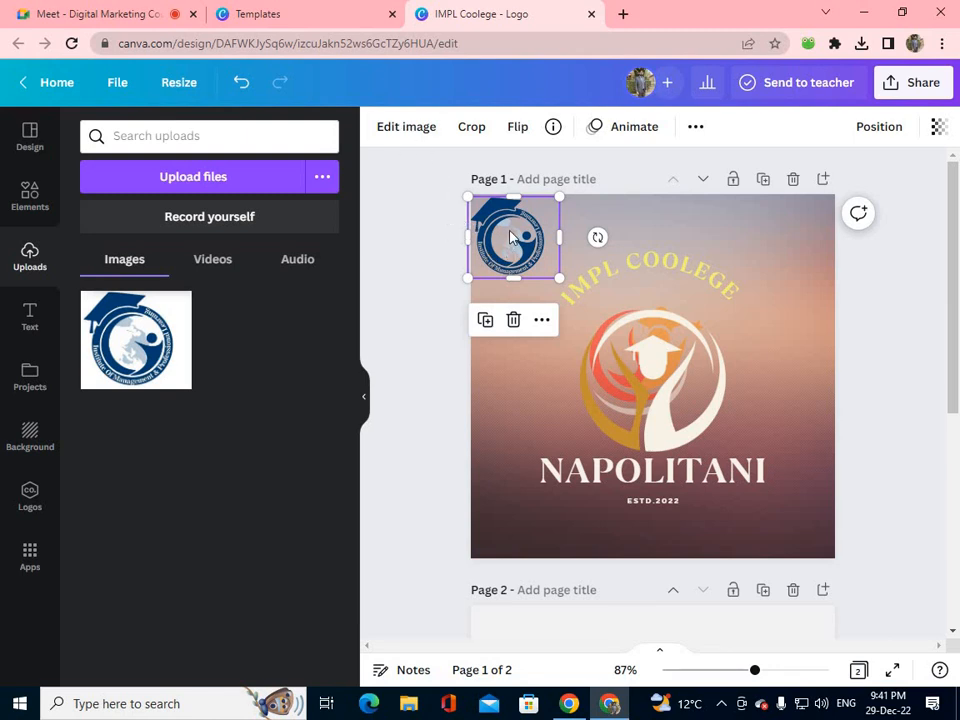
pyautogui.click(416, 130)
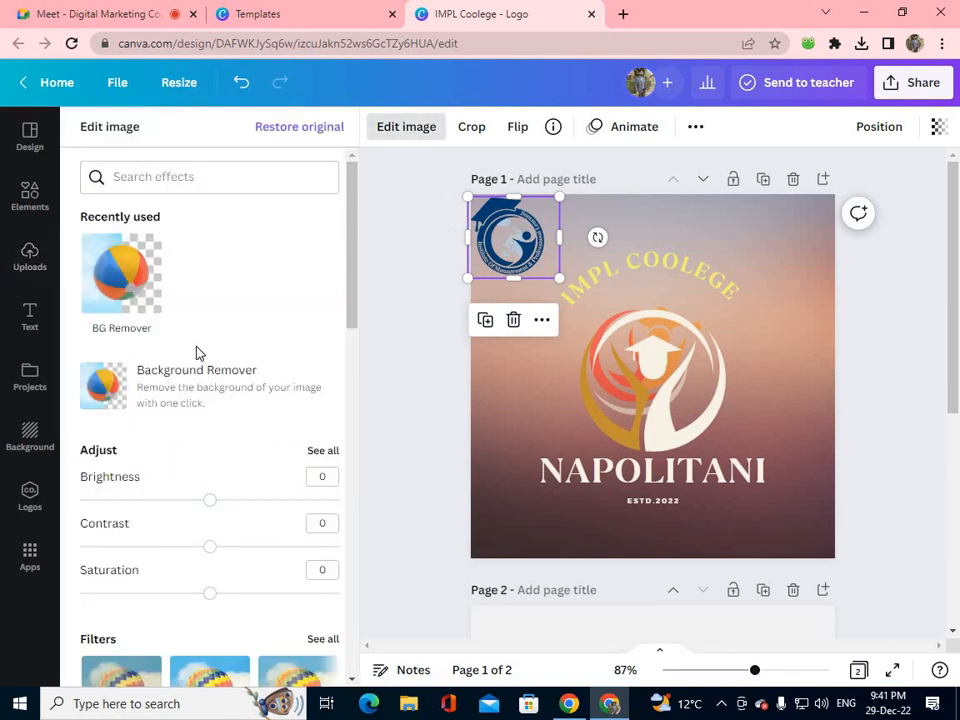
pyautogui.scroll(-1, 122, 246)
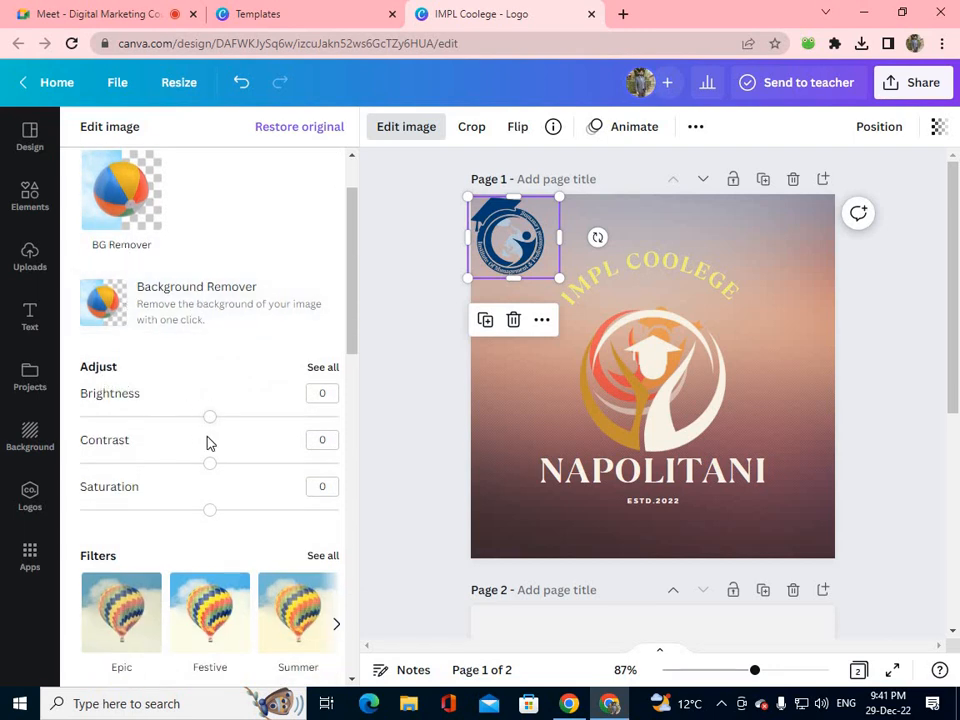
pyautogui.scroll(-2, 135, 300)
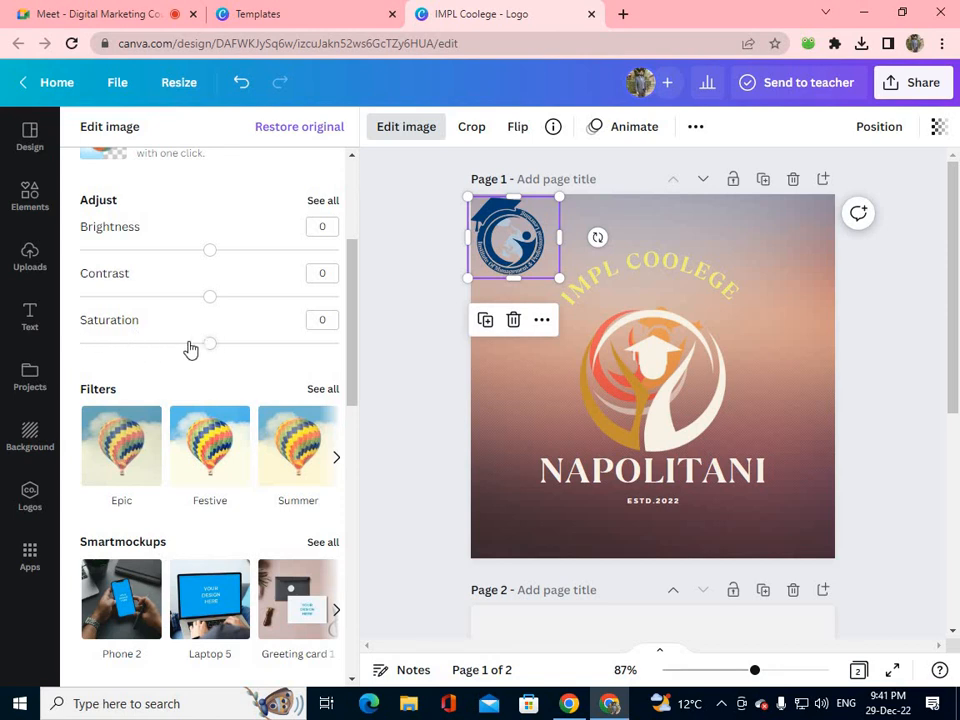
pyautogui.click(322, 202)
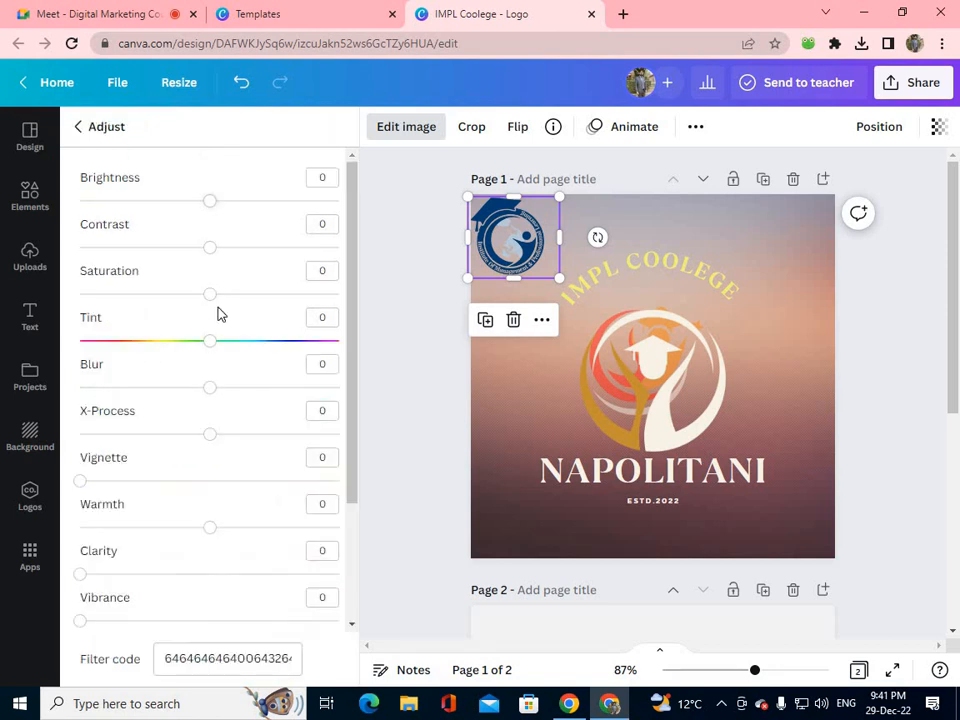
pyautogui.scroll(-2, 100, 330)
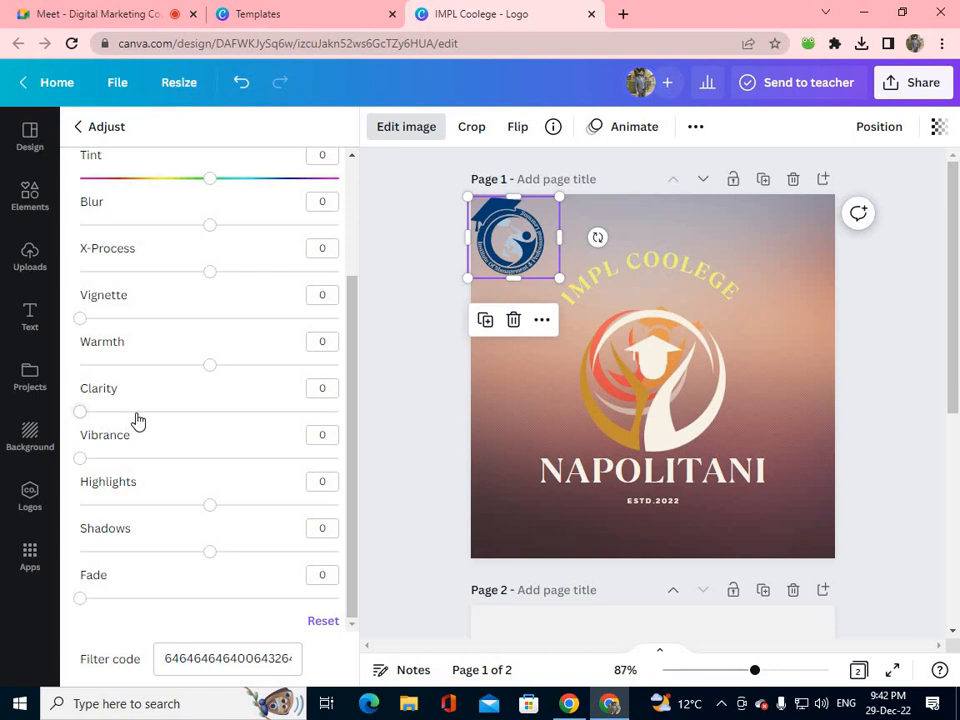
pyautogui.scroll(2, 125, 394)
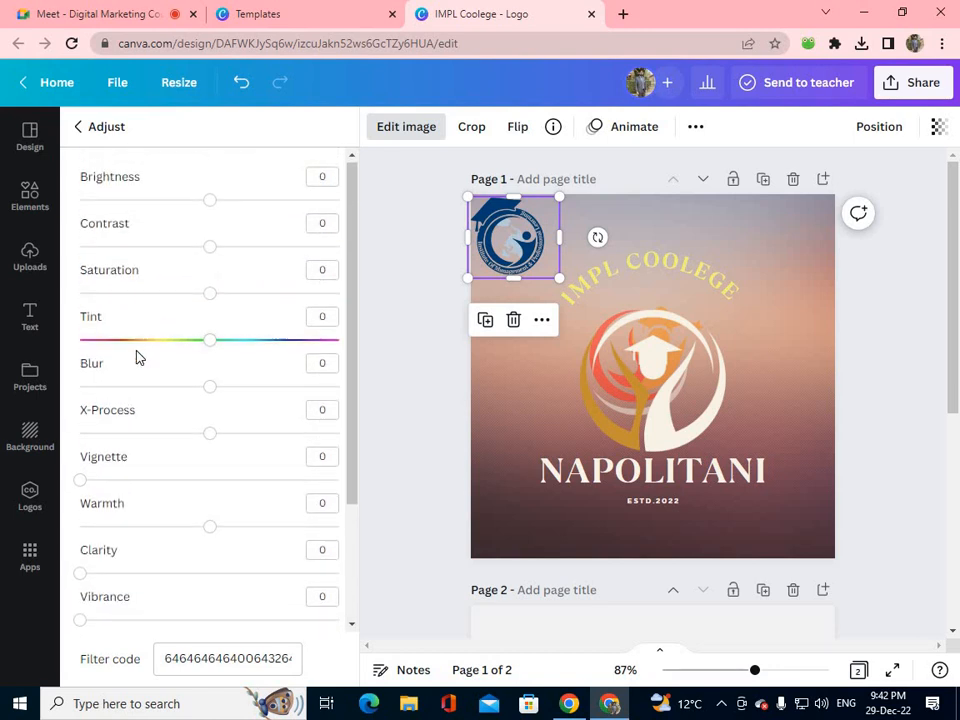
pyautogui.scroll(-2, 137, 378)
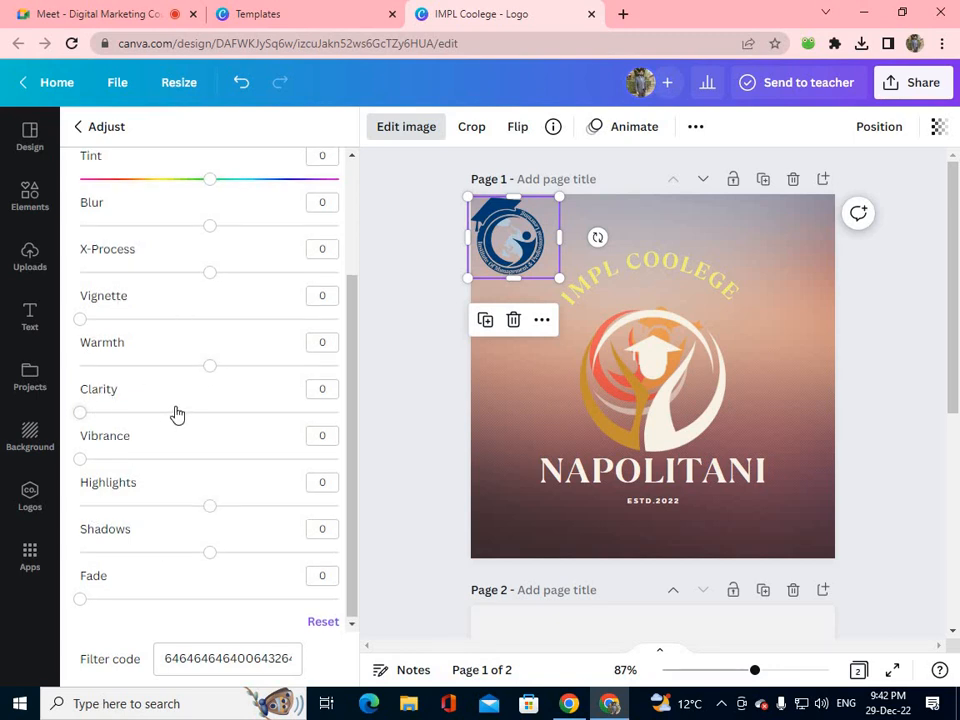
pyautogui.scroll(3, 176, 414)
pyautogui.click(80, 127)
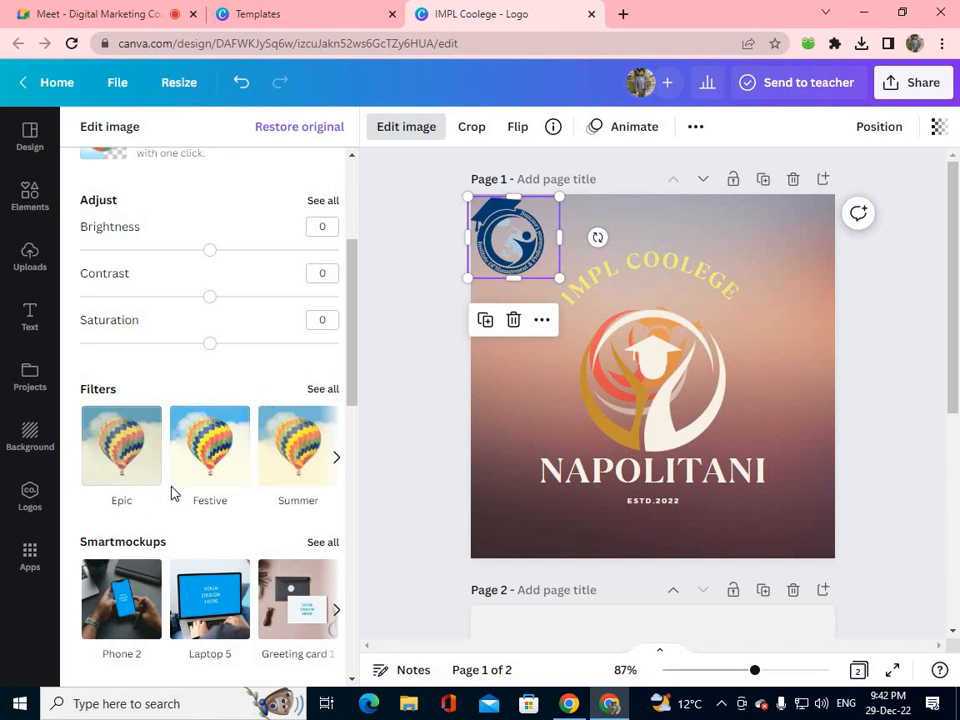
pyautogui.scroll(-3, 212, 480)
pyautogui.scroll(5, 212, 480)
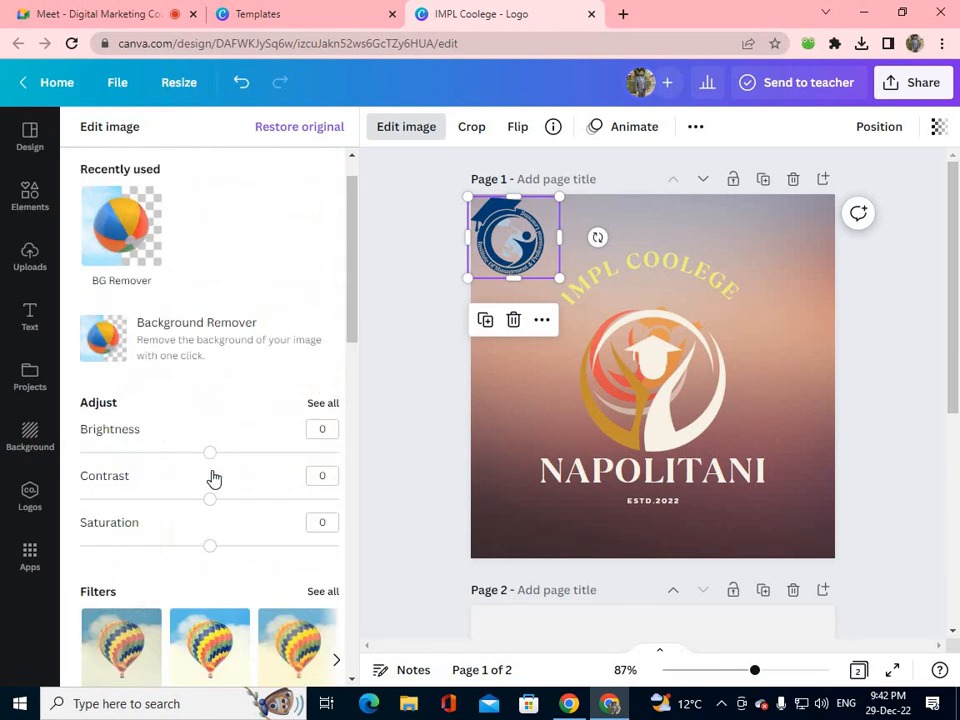
pyautogui.scroll(1, 213, 479)
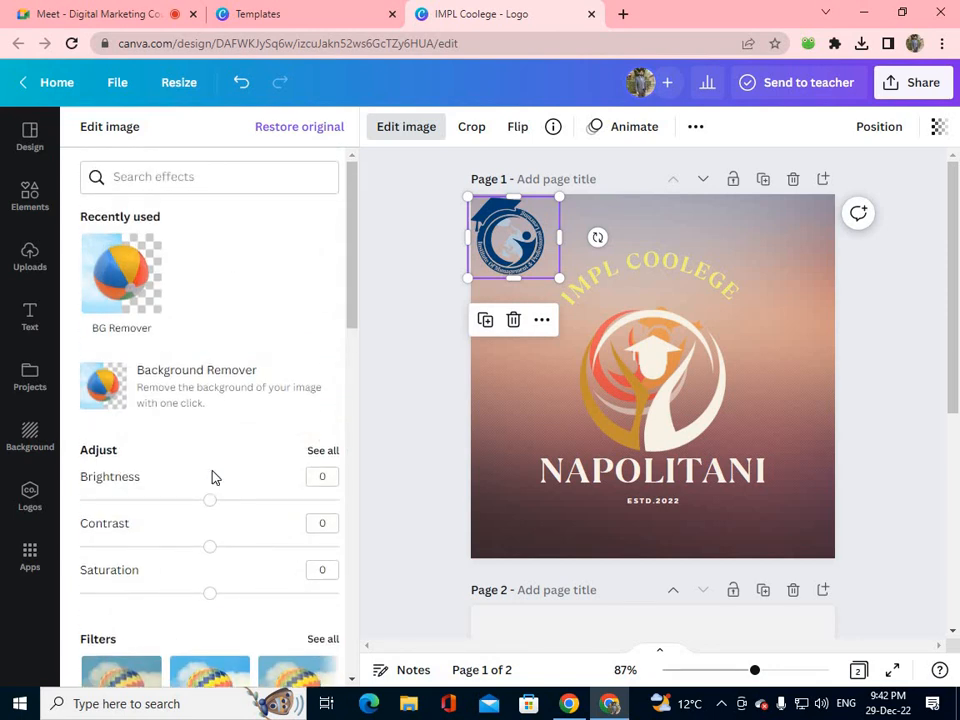
pyautogui.press('Escape')
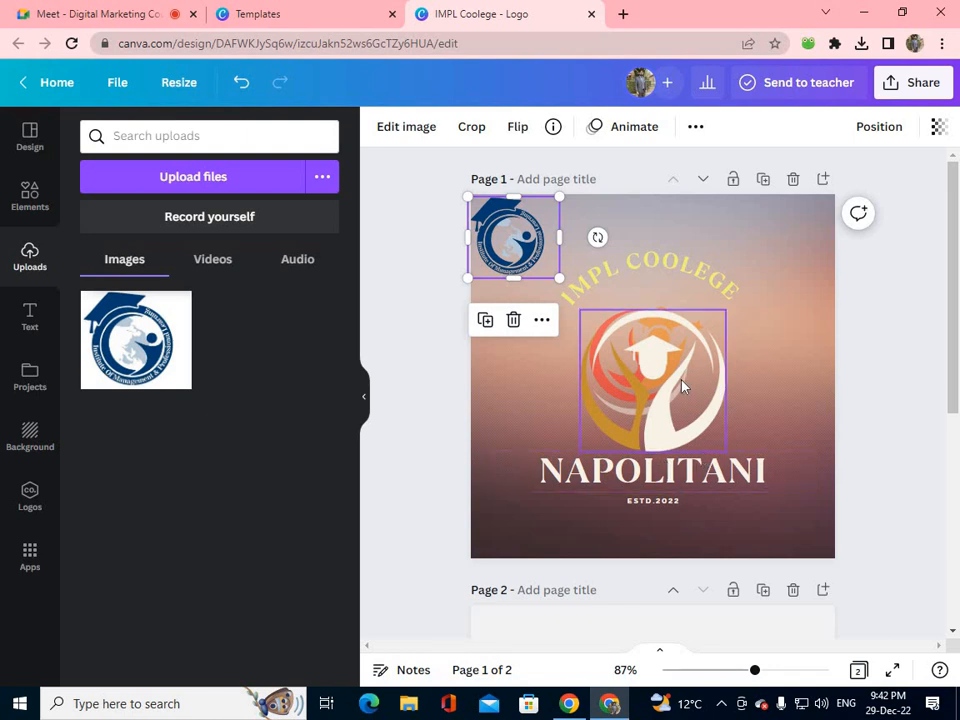
# Step: Move the two overlapping emblems apart and crop the orange-red one down to its graduation cap and head
pyautogui.moveTo(683, 386); pyautogui.dragTo(772, 369)
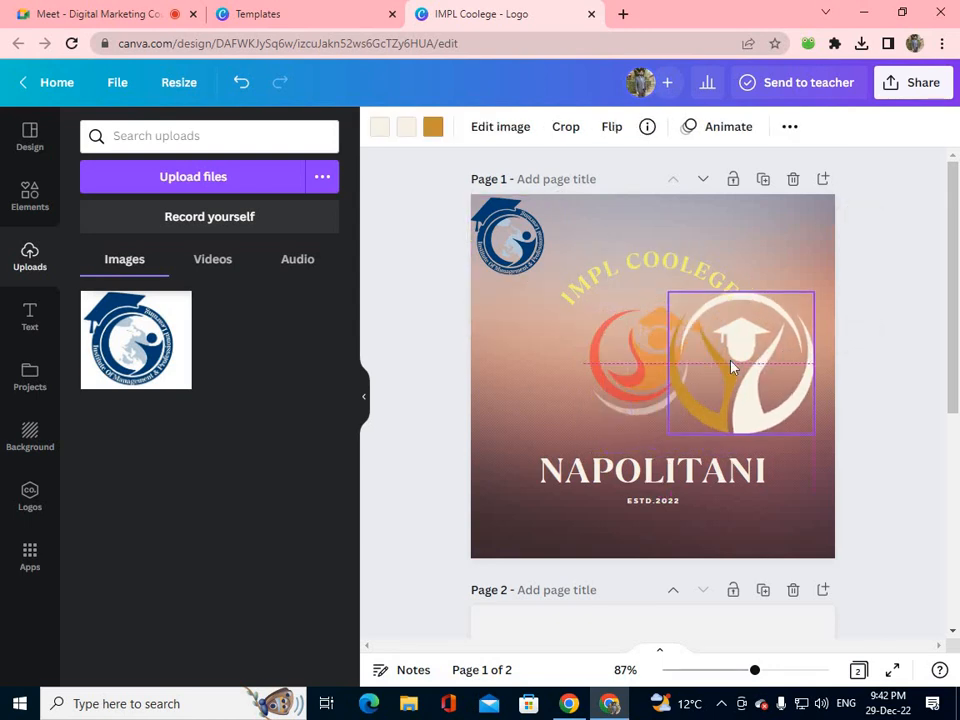
pyautogui.moveTo(634, 367); pyautogui.dragTo(576, 372)
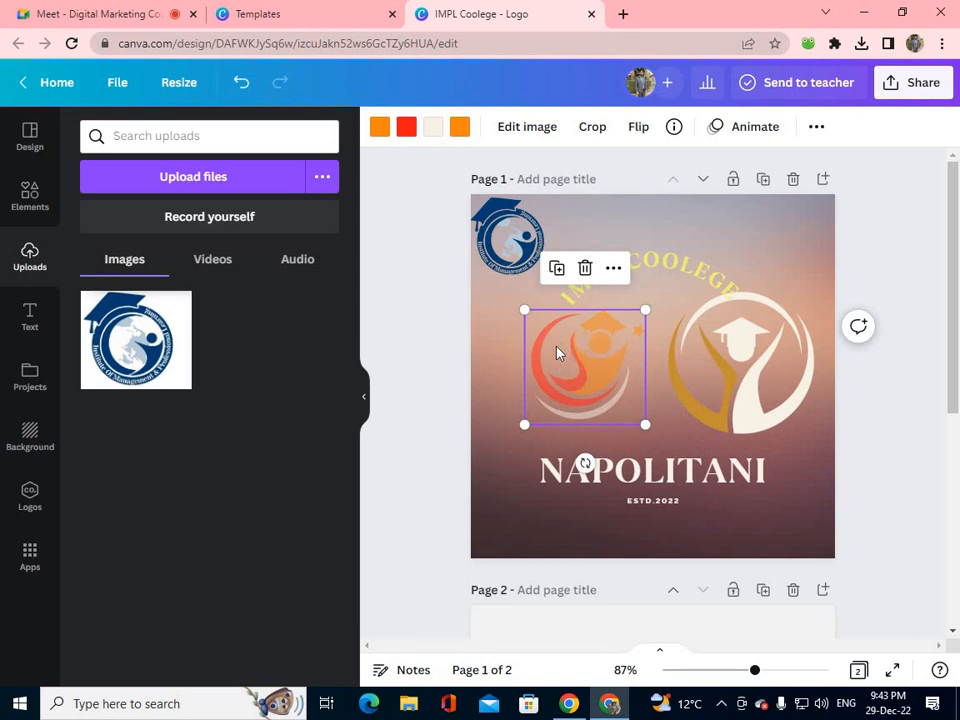
pyautogui.click(597, 130)
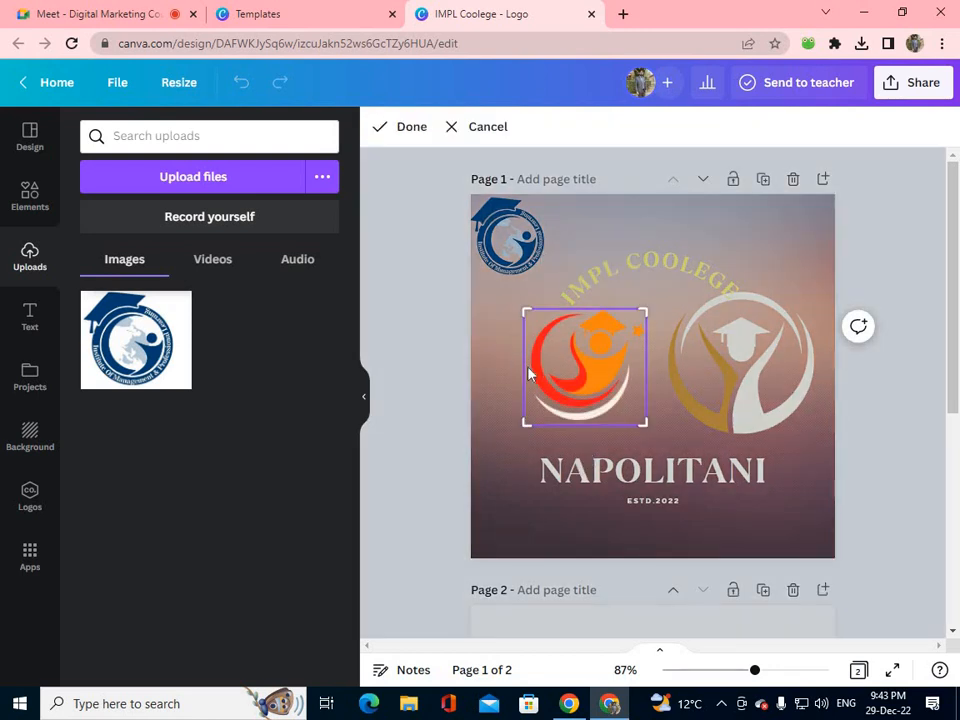
pyautogui.moveTo(536, 375); pyautogui.dragTo(556, 372)
pyautogui.moveTo(519, 422); pyautogui.dragTo(578, 354)
pyautogui.moveTo(648, 315); pyautogui.dragTo(627, 314)
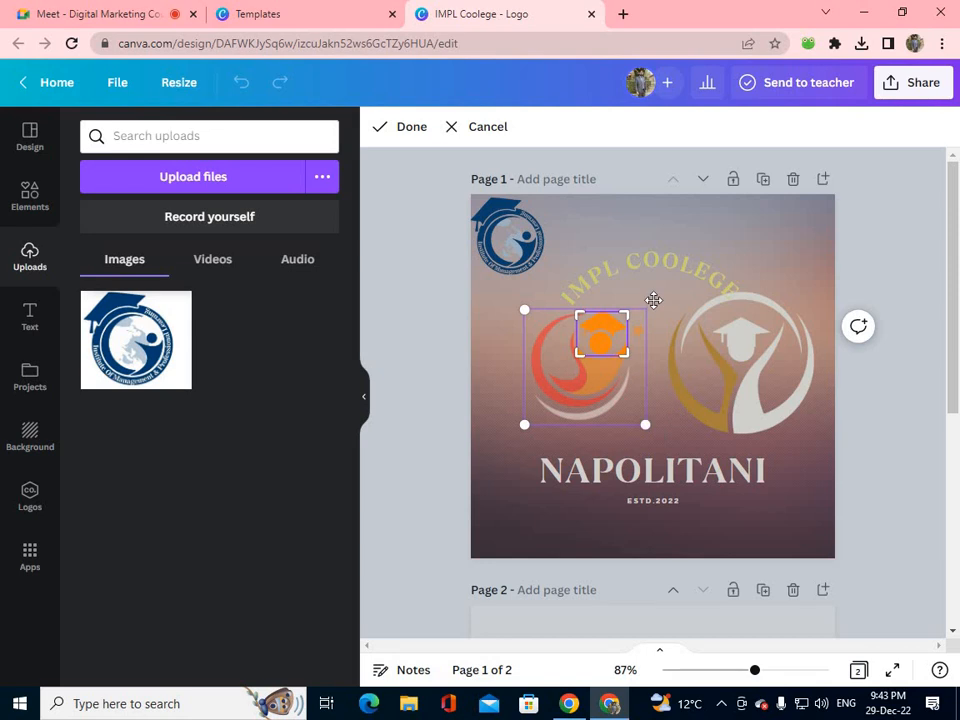
pyautogui.click(400, 125)
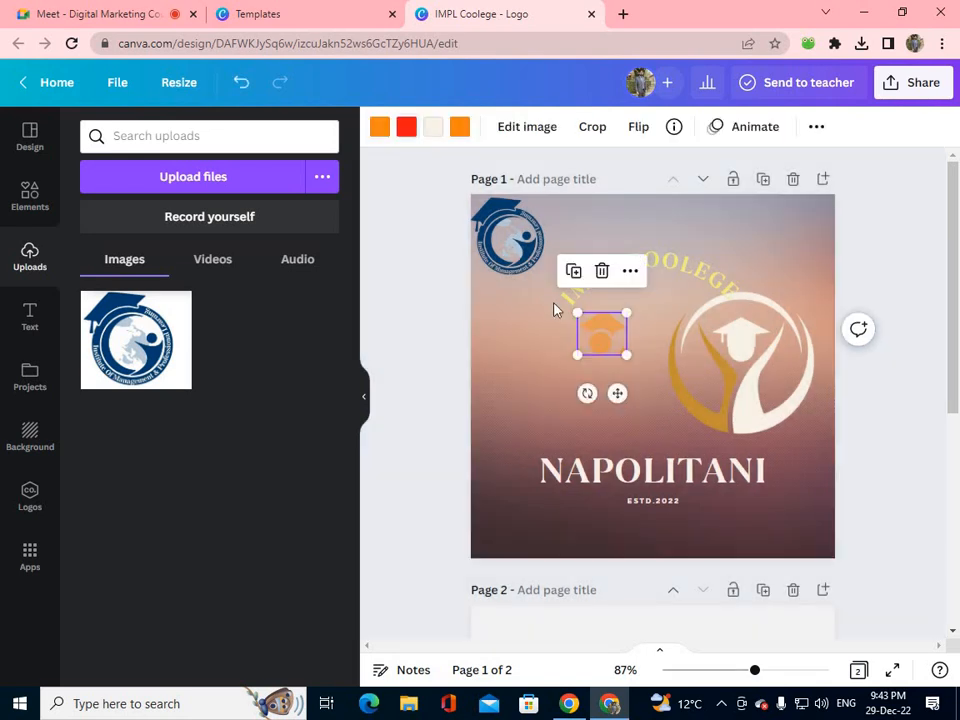
# Step: Enlarge the cropped orange cap figure slightly and place it centred beneath the arched IMPL COOLEGE text
pyautogui.moveTo(596, 335); pyautogui.dragTo(636, 318)
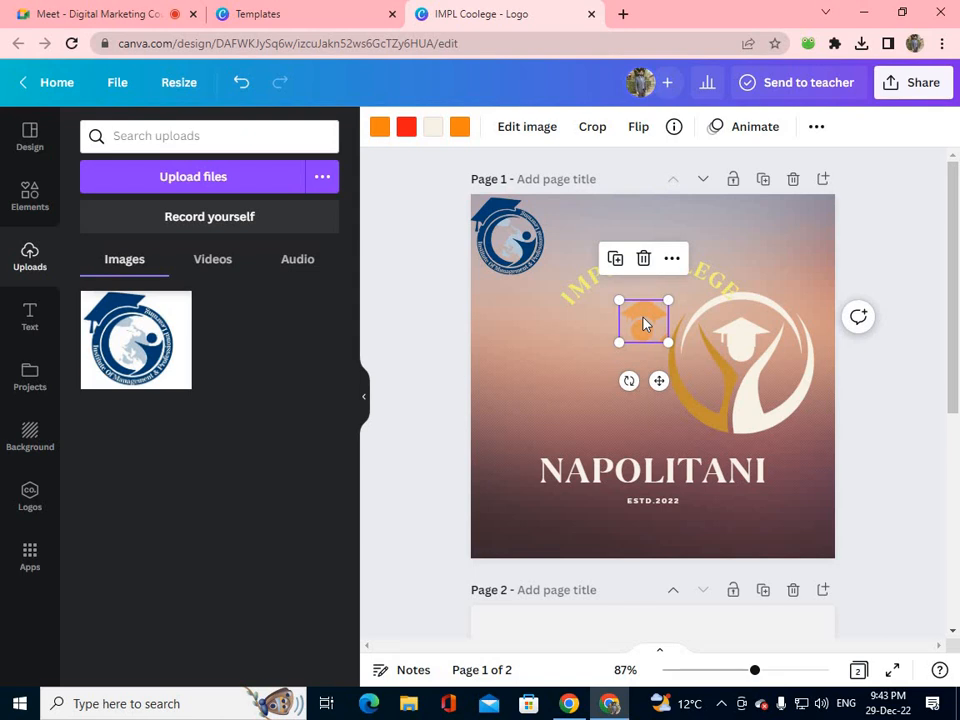
pyautogui.moveTo(644, 323); pyautogui.dragTo(611, 302)
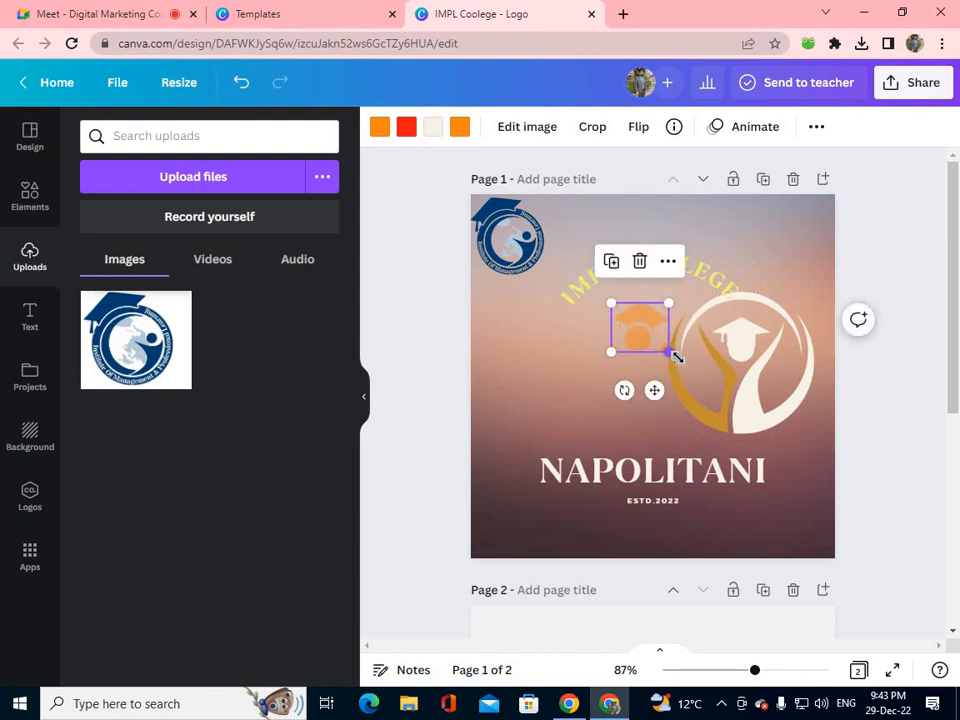
pyautogui.moveTo(671, 355); pyautogui.dragTo(652, 330)
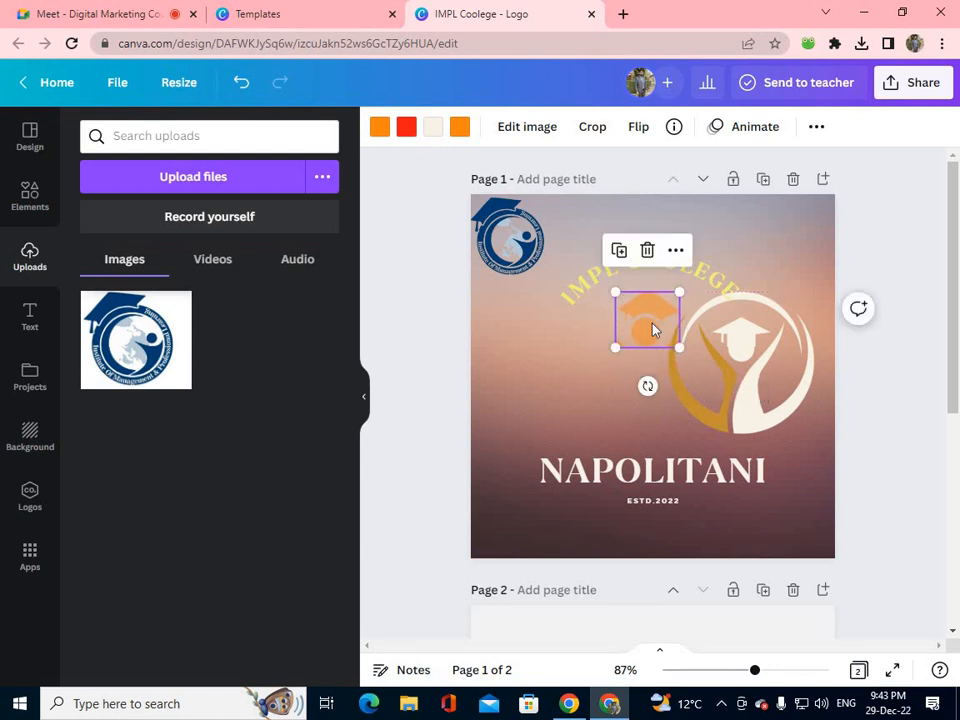
pyautogui.click(594, 134)
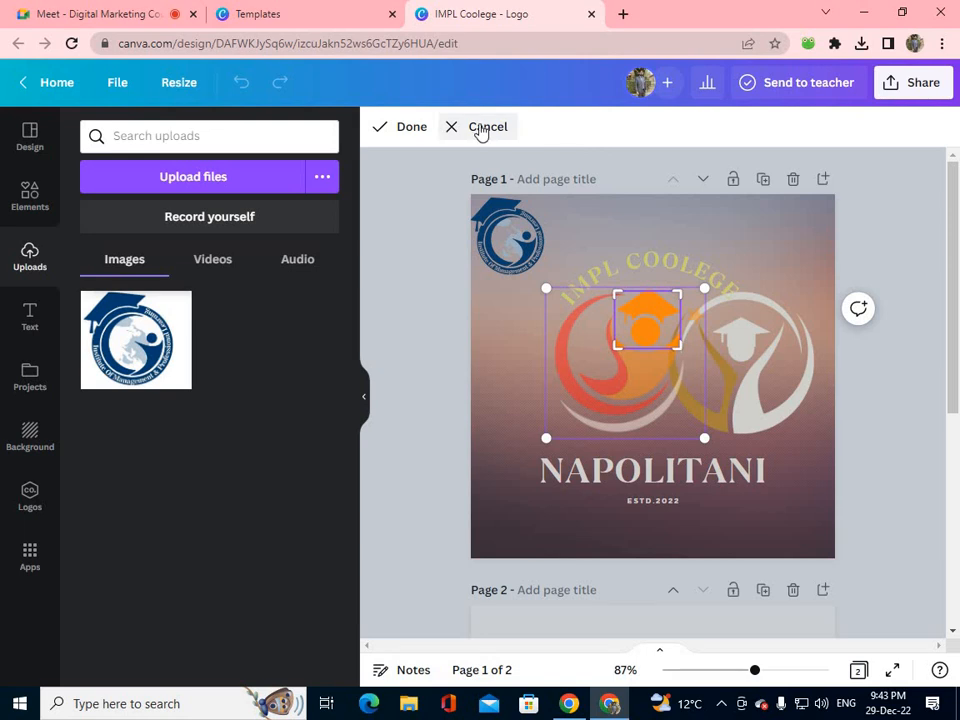
pyautogui.click(480, 133)
# Step: Move the white and gold emblem back to the page's centre so it overlaps the cropped orange cap
pyautogui.click(600, 347)
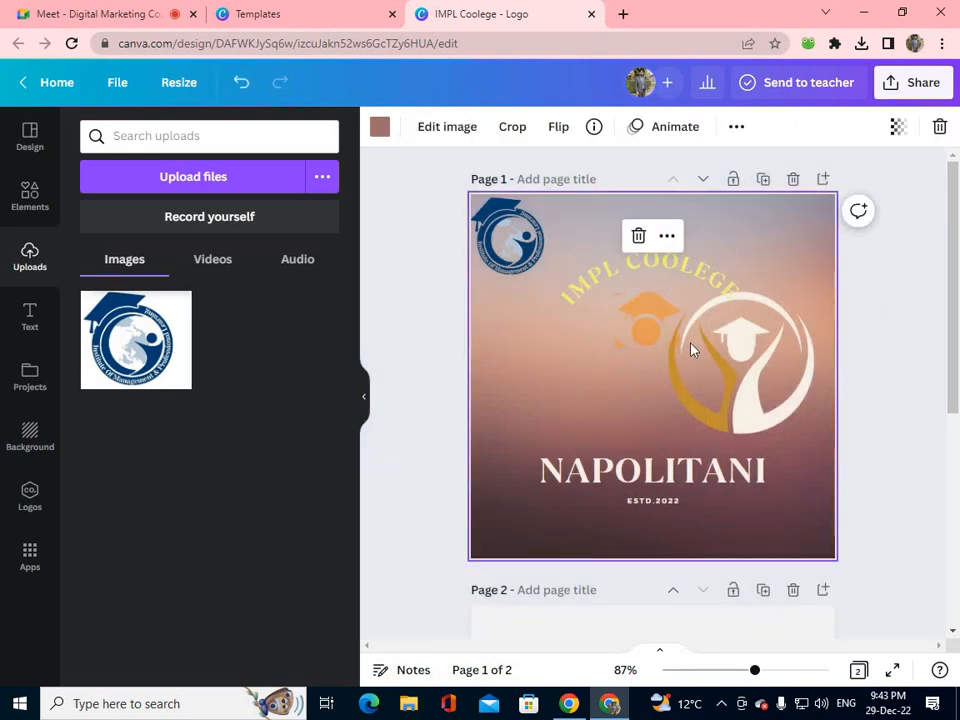
pyautogui.click(690, 347)
pyautogui.moveTo(655, 337); pyautogui.dragTo(628, 339)
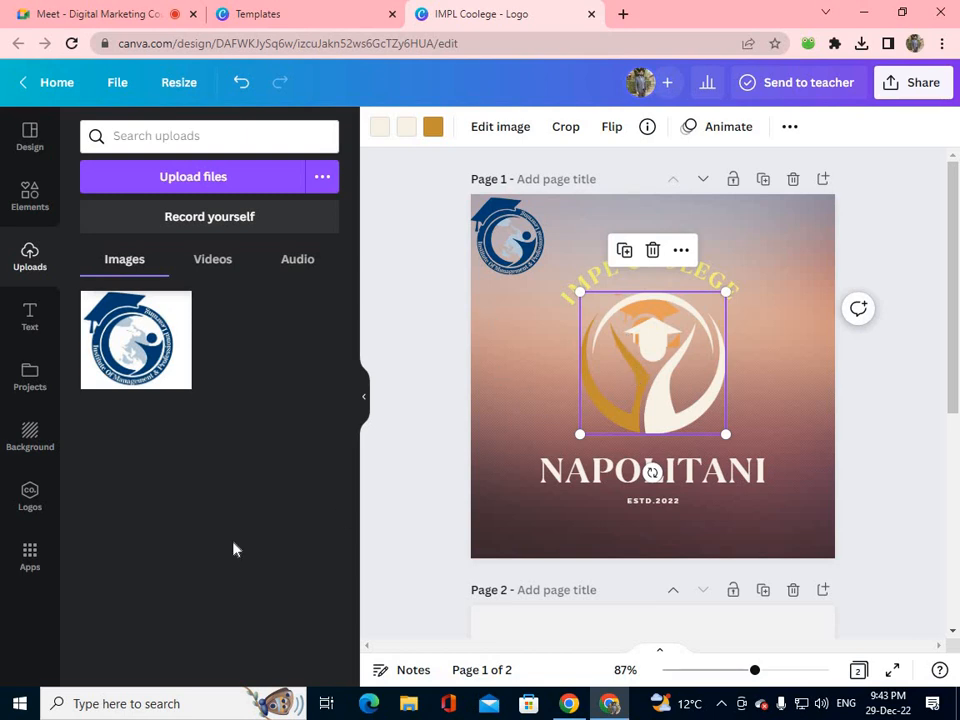
# Step: Browse the available apps and examine the image-editing options for the centre emblem and the uploaded logo
pyautogui.click(28, 556)
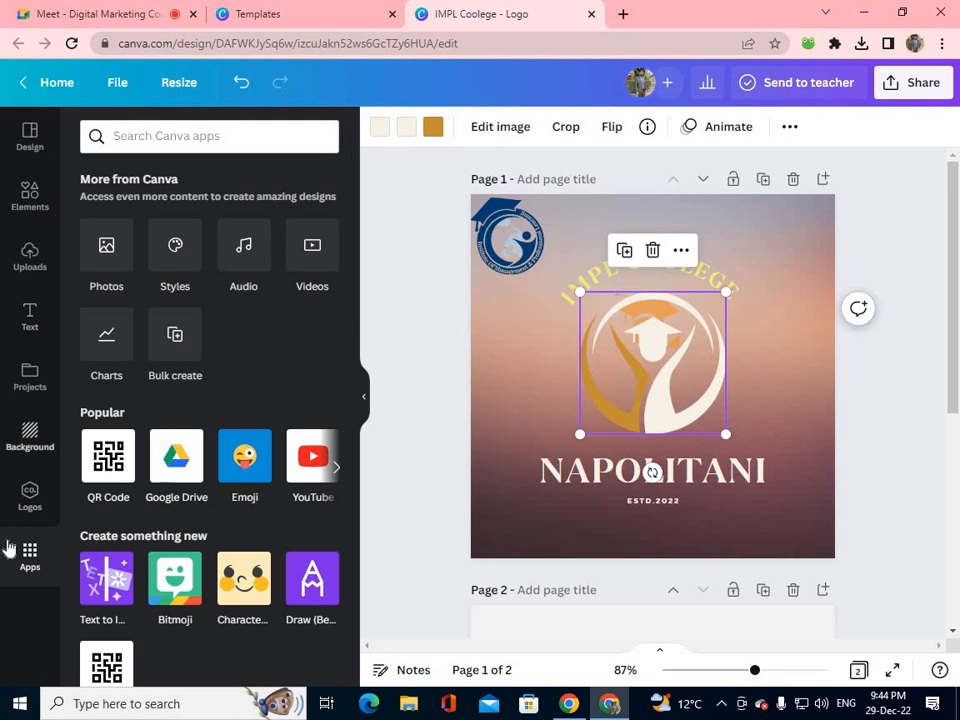
pyautogui.click(436, 358)
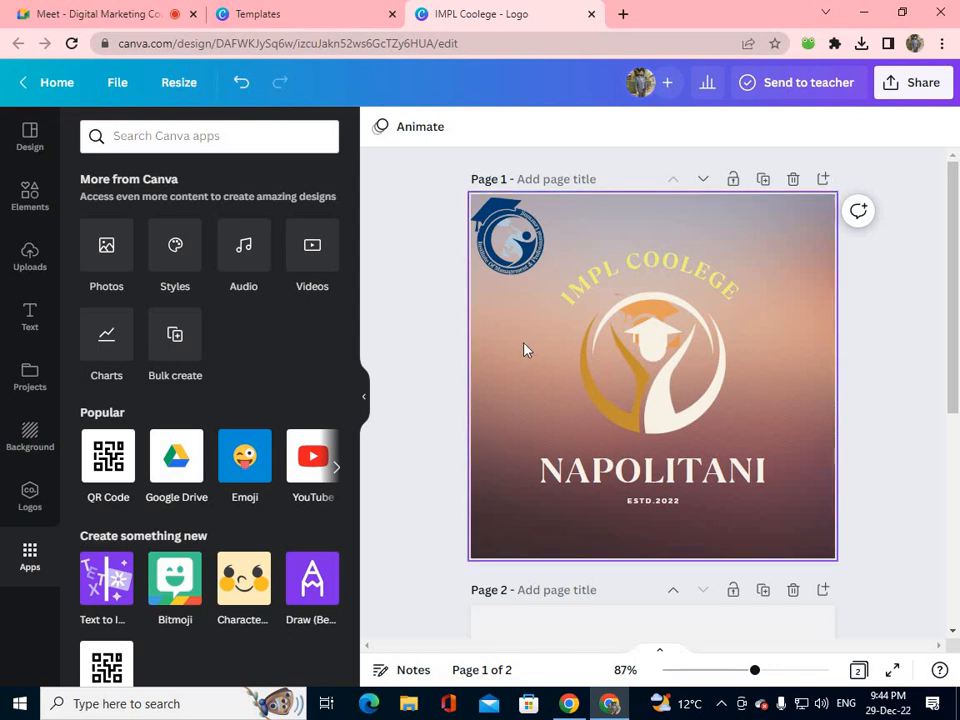
pyautogui.click(650, 380)
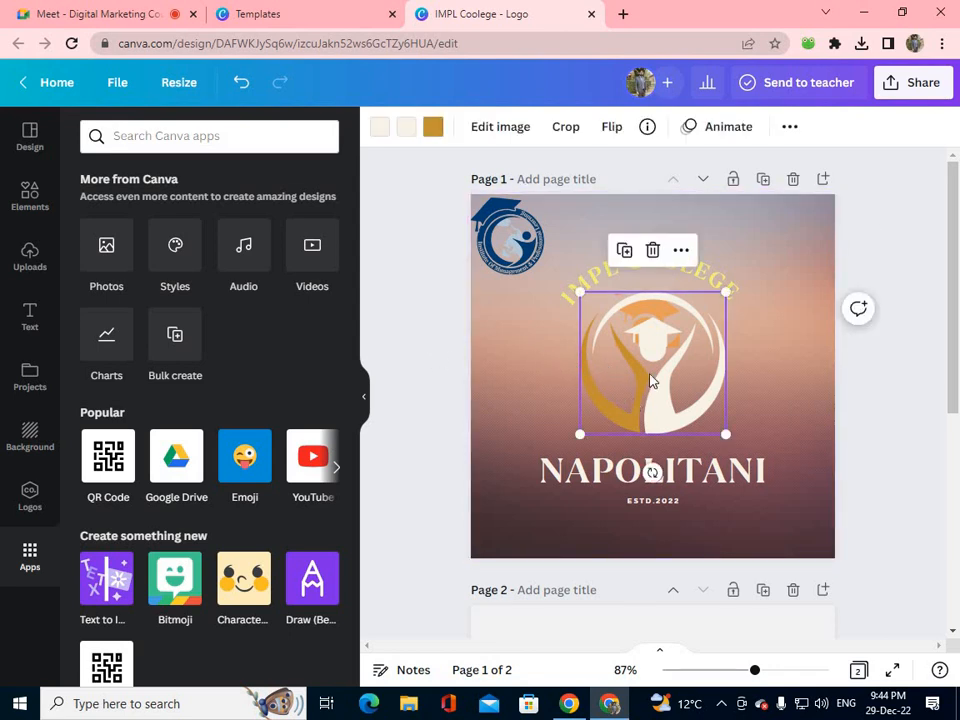
pyautogui.click(491, 134)
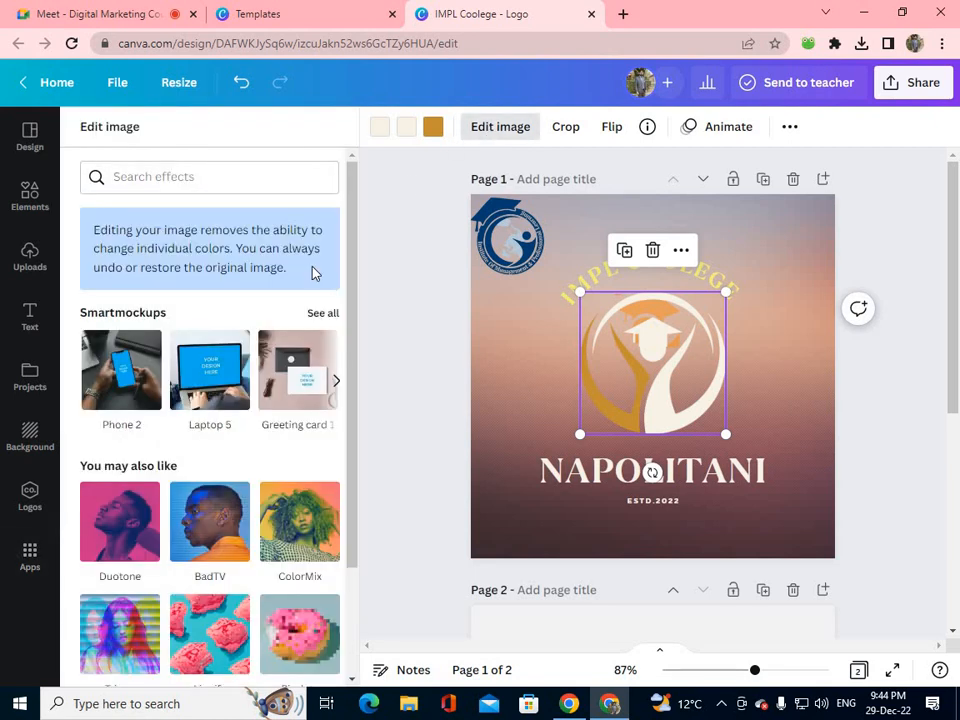
pyautogui.click(505, 235)
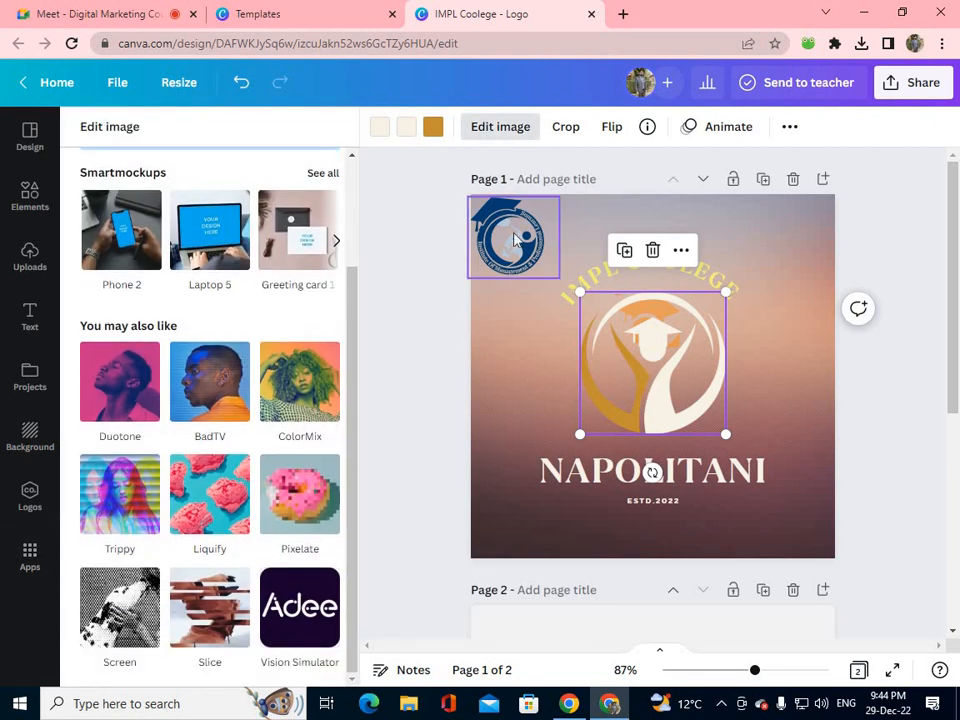
pyautogui.click(400, 137)
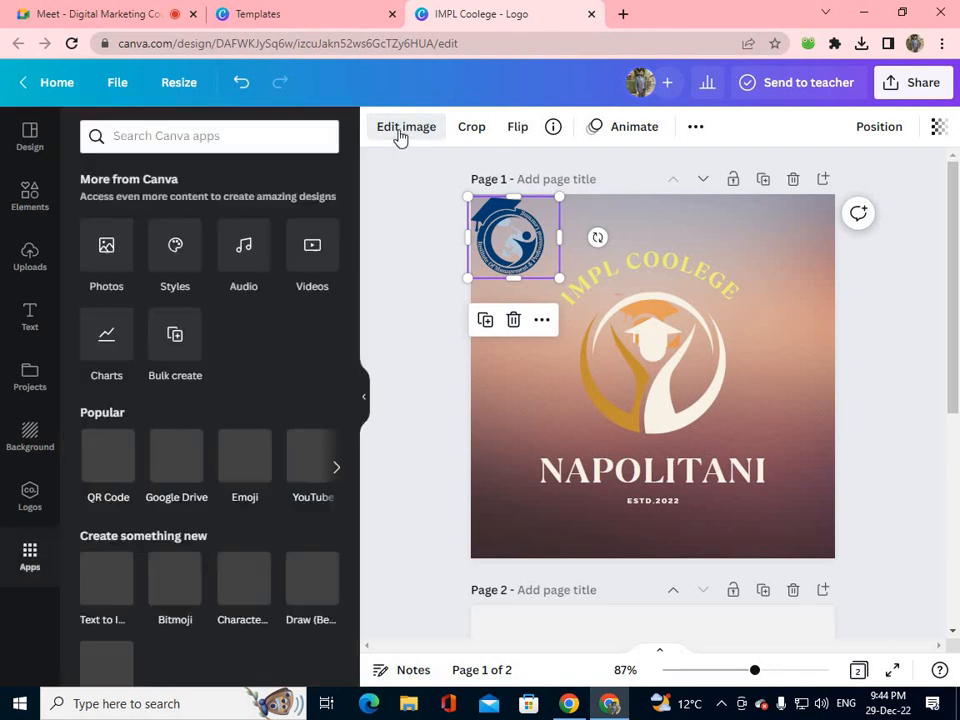
pyautogui.click(401, 129)
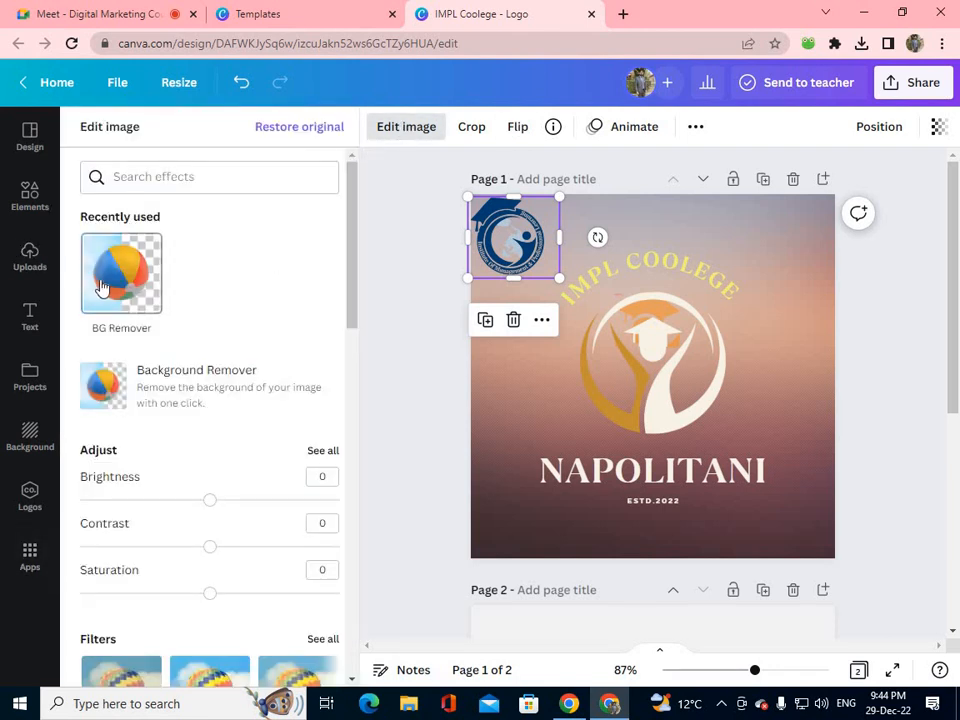
pyautogui.scroll(-1, 139, 469)
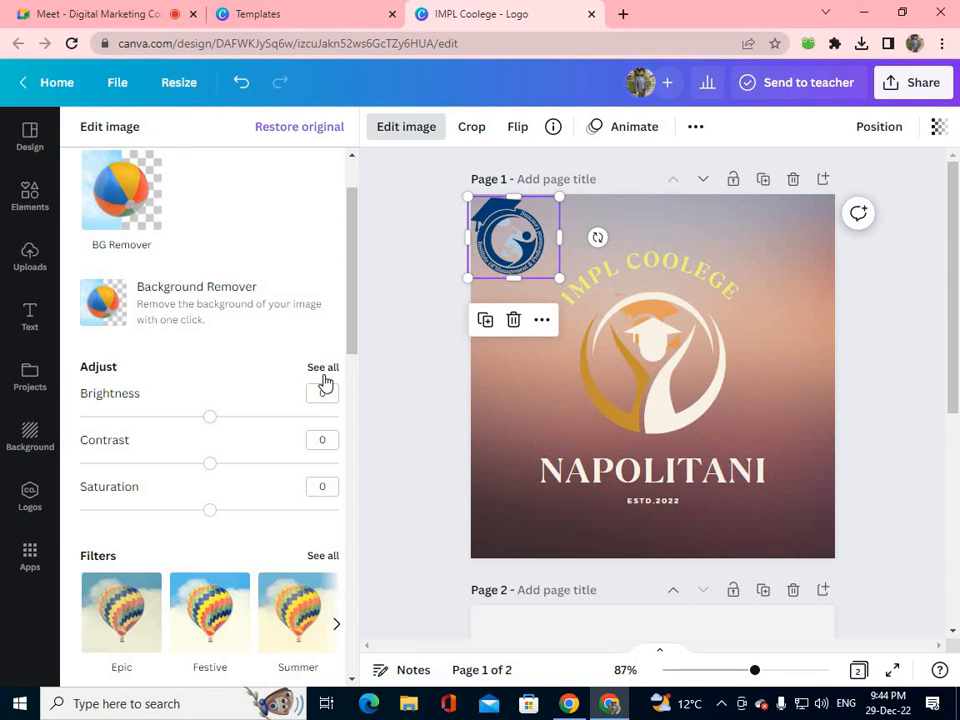
pyautogui.scroll(-3, 100, 430)
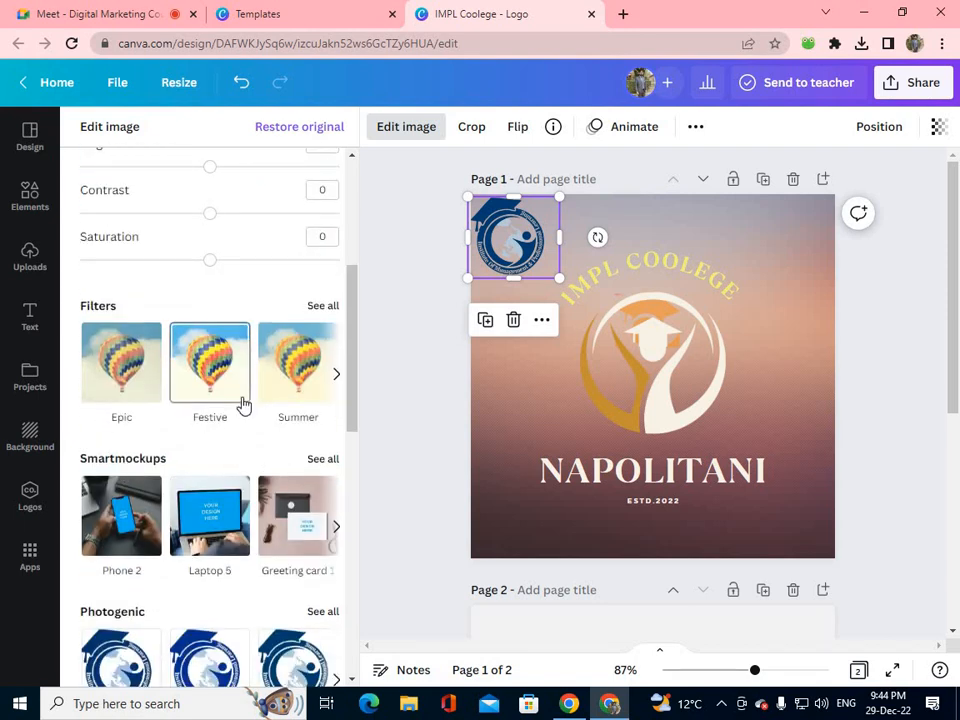
pyautogui.scroll(4, 244, 405)
pyautogui.click(407, 279)
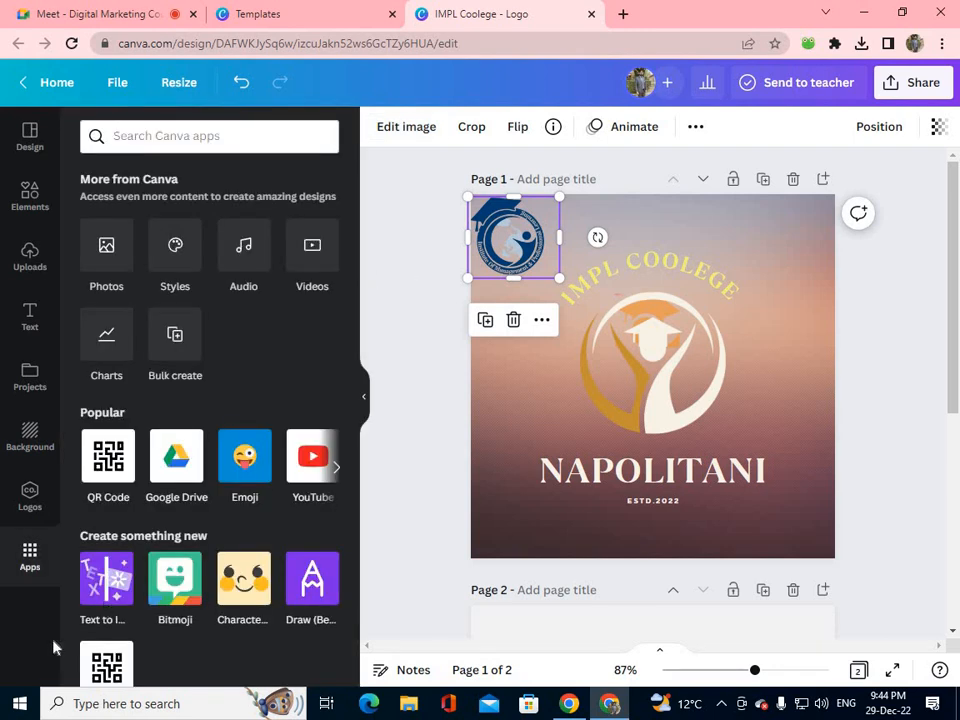
# Step: Browse the school logo templates and apply the orange circular Studio Shodwe book template to page 1
pyautogui.click(380, 345)
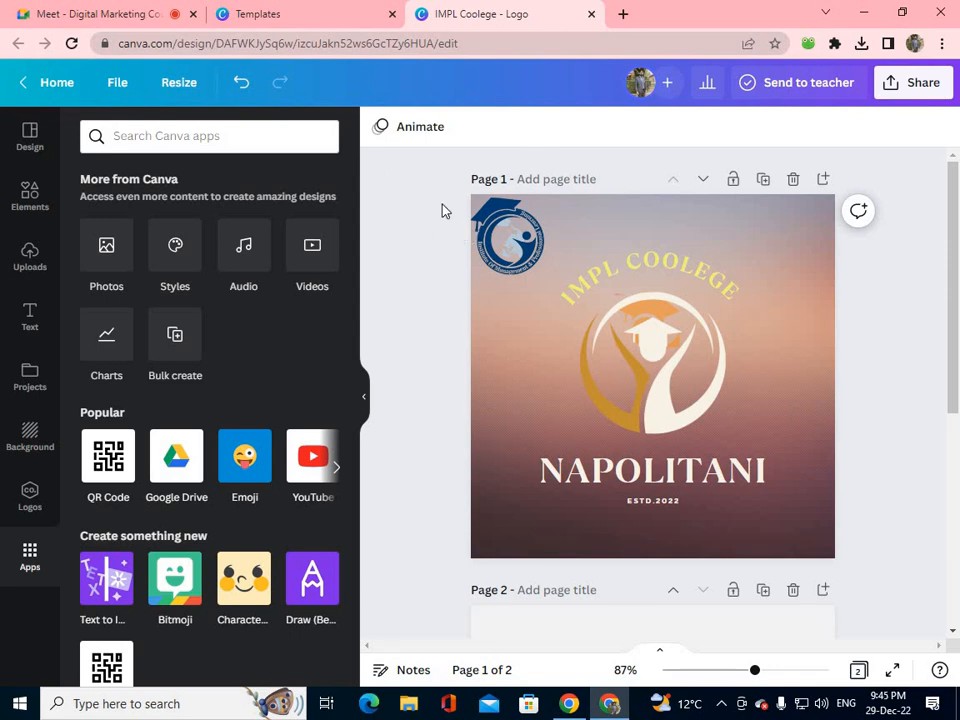
pyautogui.click(30, 200)
pyautogui.click(36, 146)
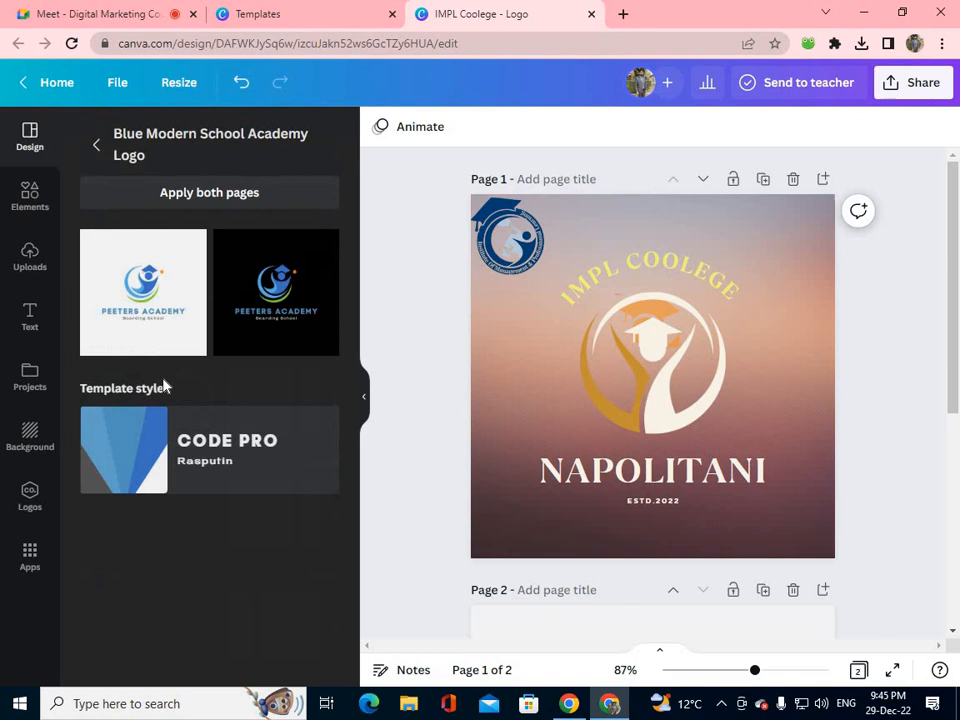
pyautogui.click(96, 145)
pyautogui.scroll(-5, 193, 394)
pyautogui.scroll(-3, 199, 403)
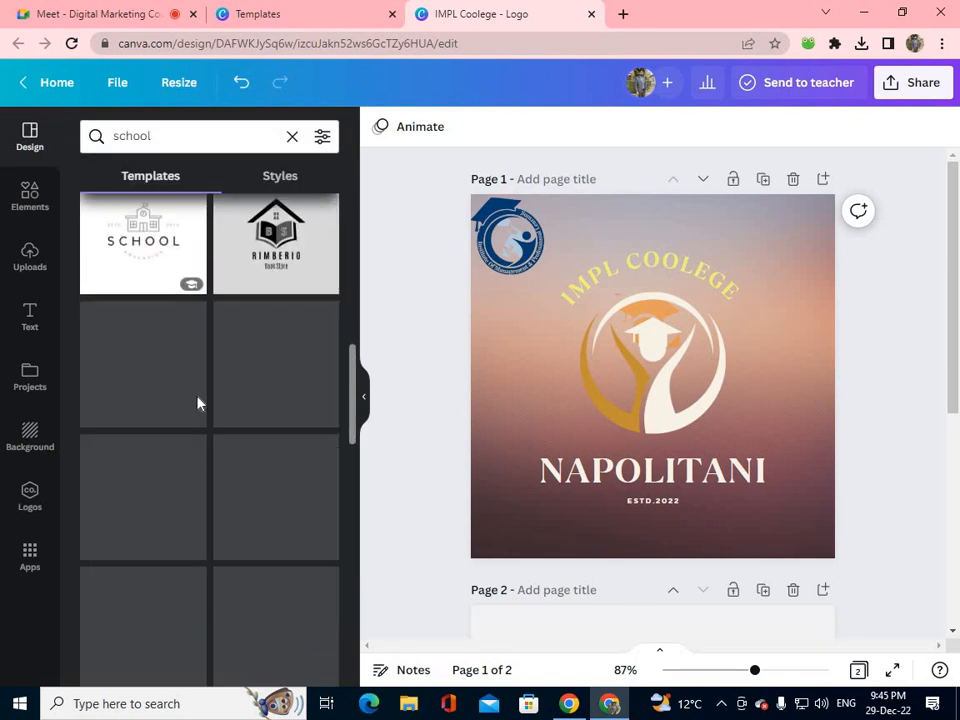
pyautogui.scroll(5, 199, 403)
pyautogui.scroll(2, 199, 403)
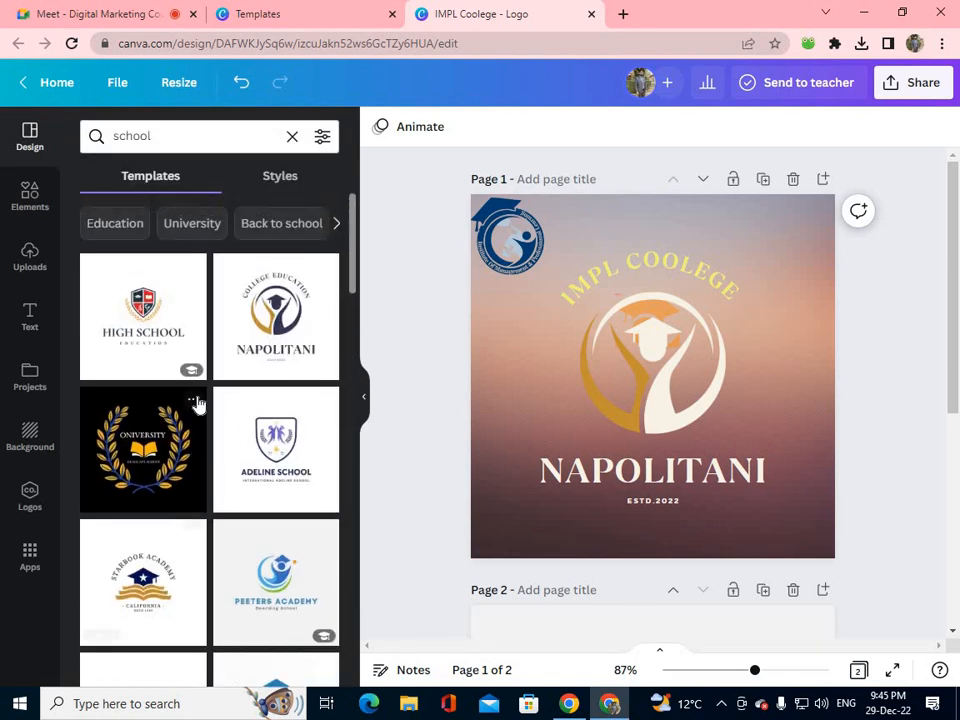
pyautogui.scroll(-2, 199, 403)
pyautogui.scroll(-5, 199, 403)
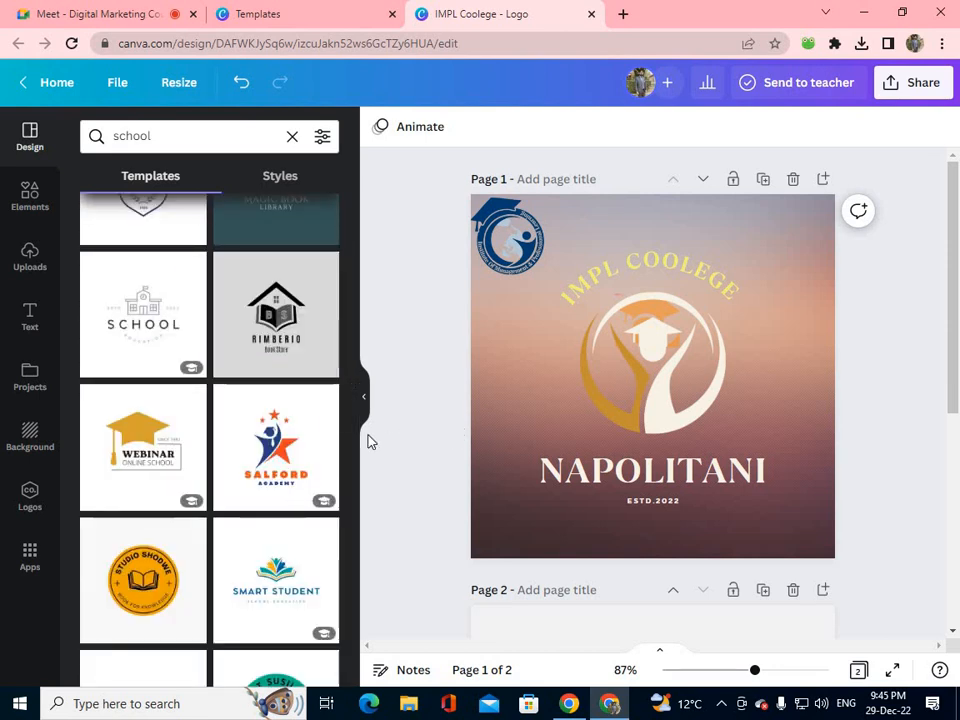
pyautogui.click(140, 597)
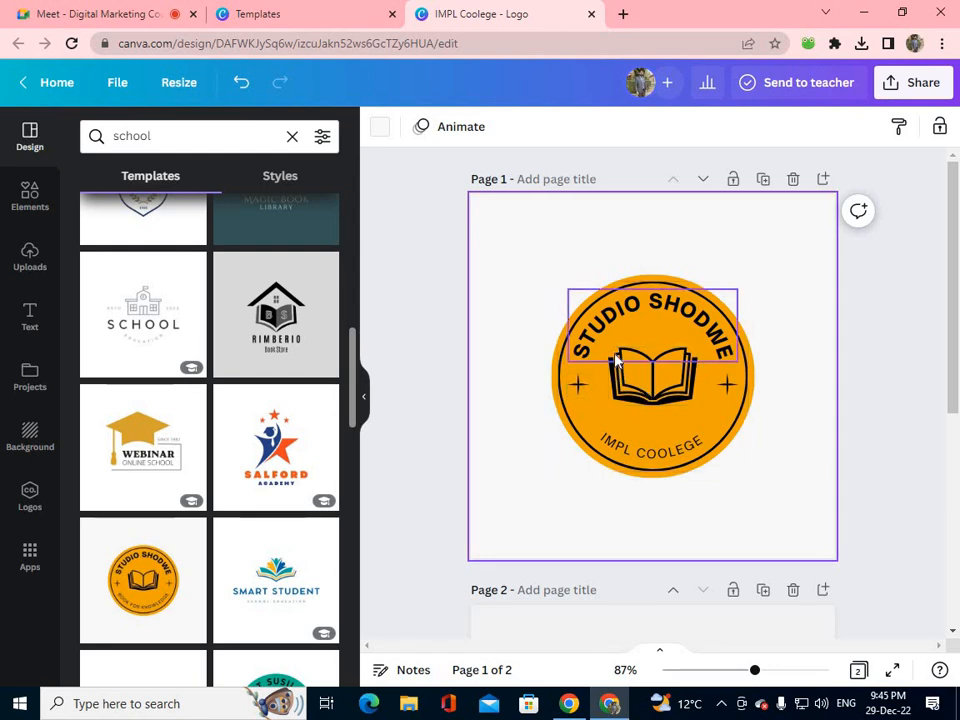
# Step: Delete all the Studio Shodwe logo elements from page 1 and clear the template search
pyautogui.moveTo(539, 206); pyautogui.dragTo(762, 508)
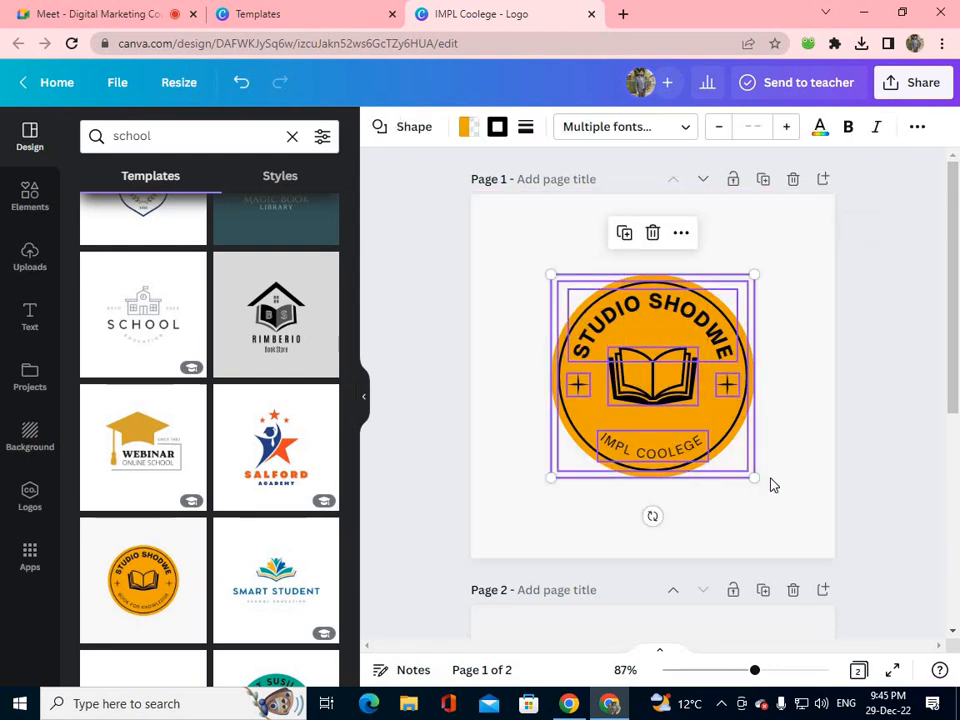
pyautogui.click(650, 236)
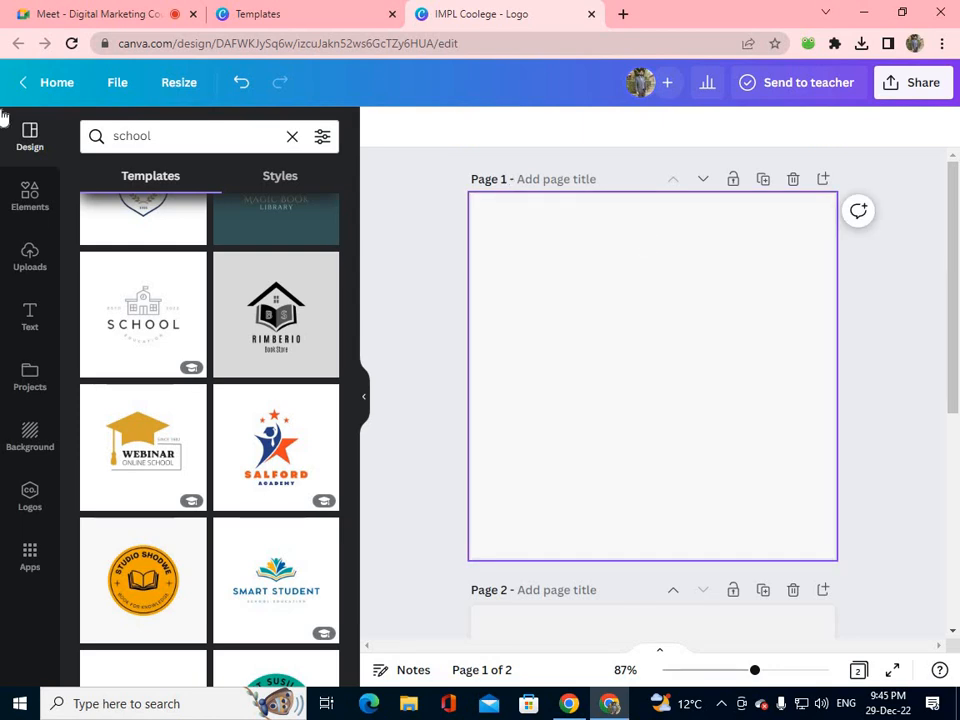
pyautogui.click(292, 135)
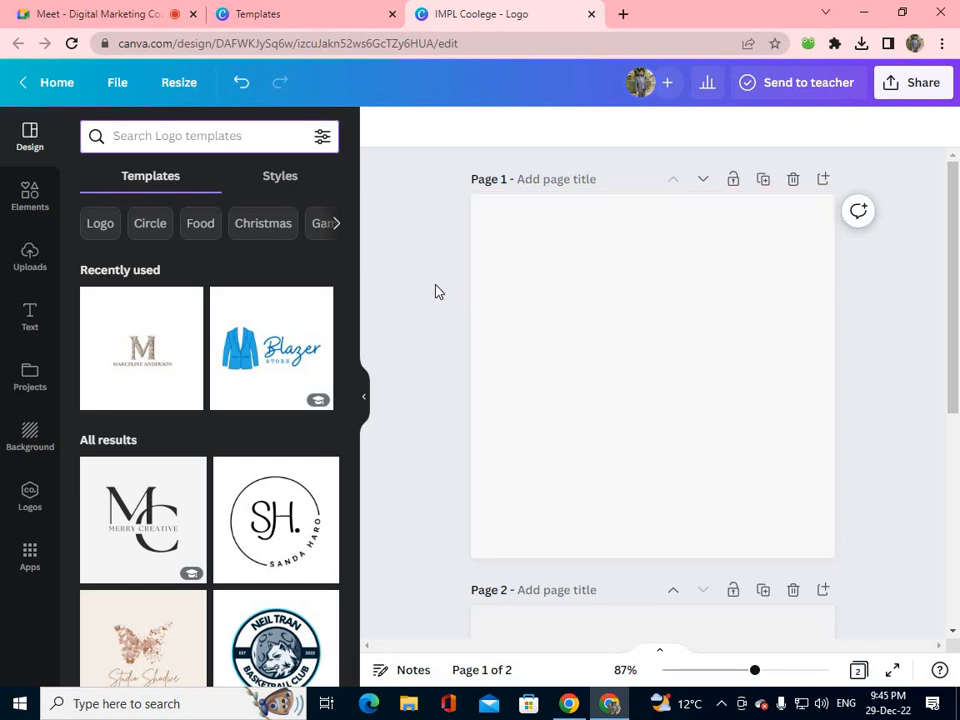
# Step: Search the elements for "cirle", look through the graphics and overall results, and clear the search
pyautogui.click(30, 192)
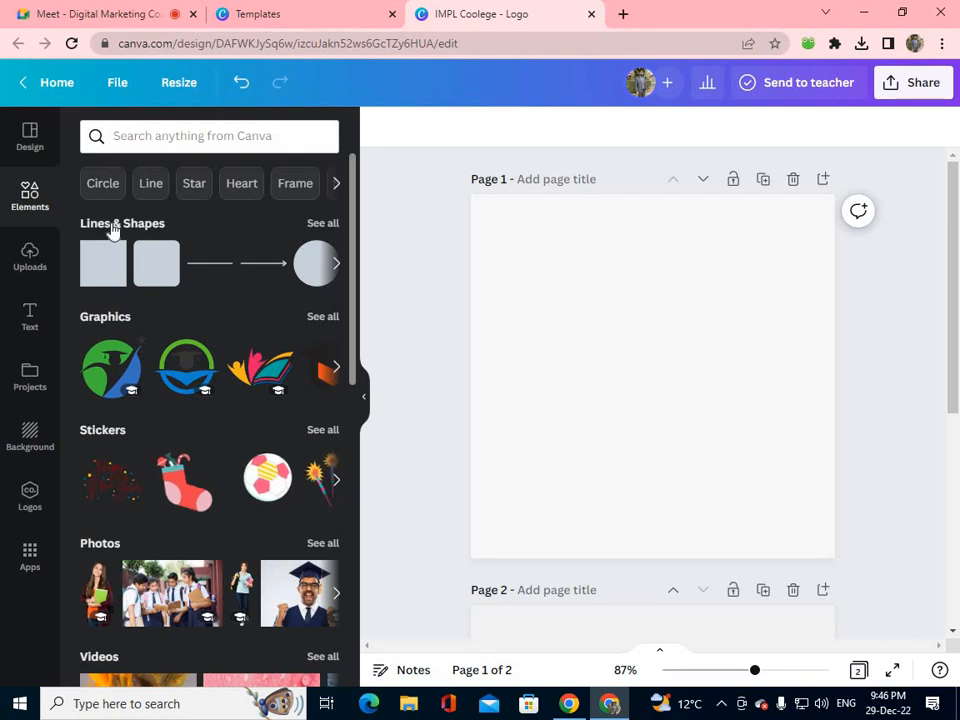
pyautogui.click(158, 133)
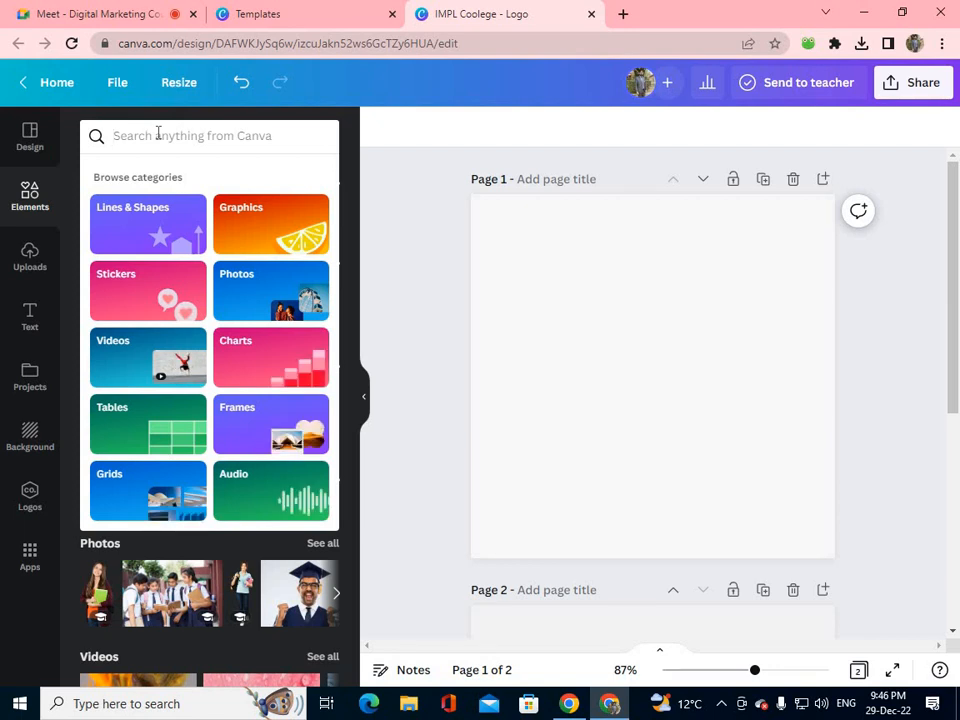
pyautogui.write('cirl')
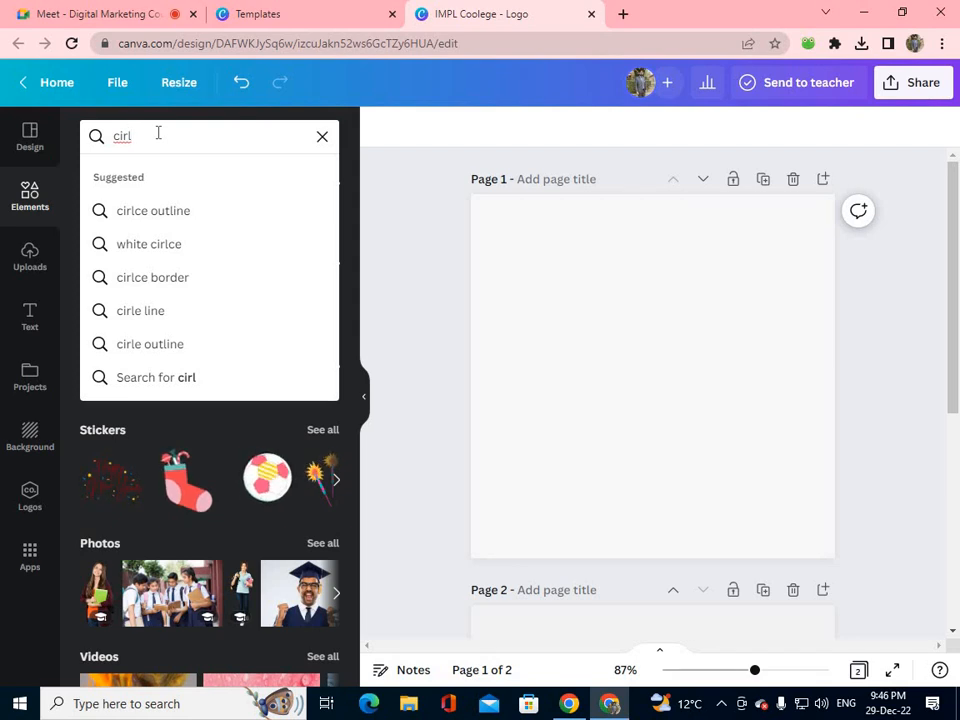
pyautogui.write('e')
pyautogui.press('Return')
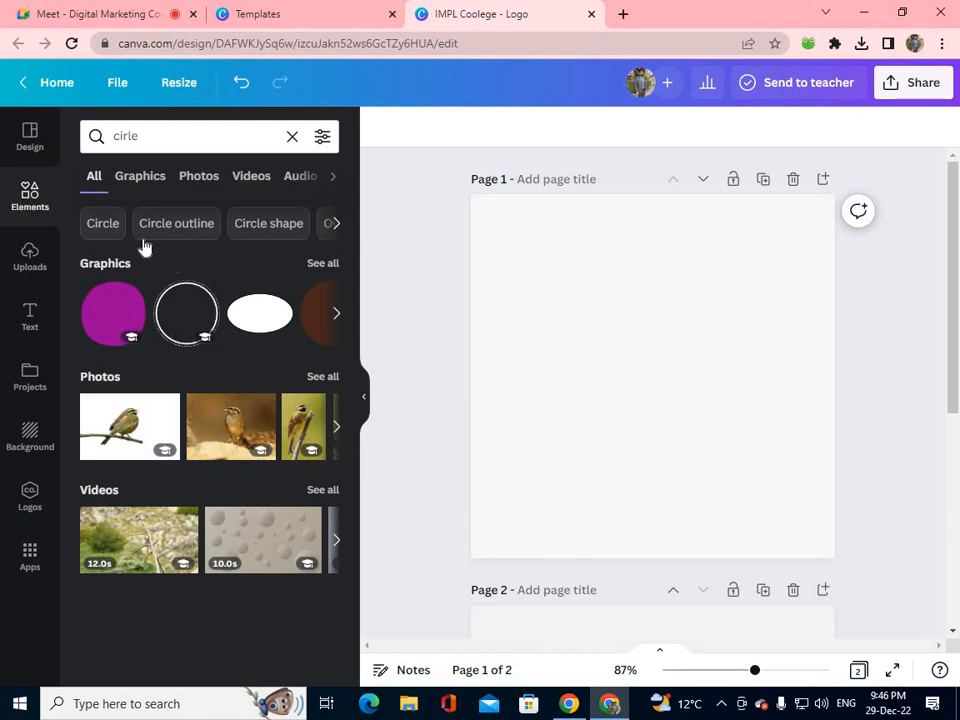
pyautogui.click(129, 180)
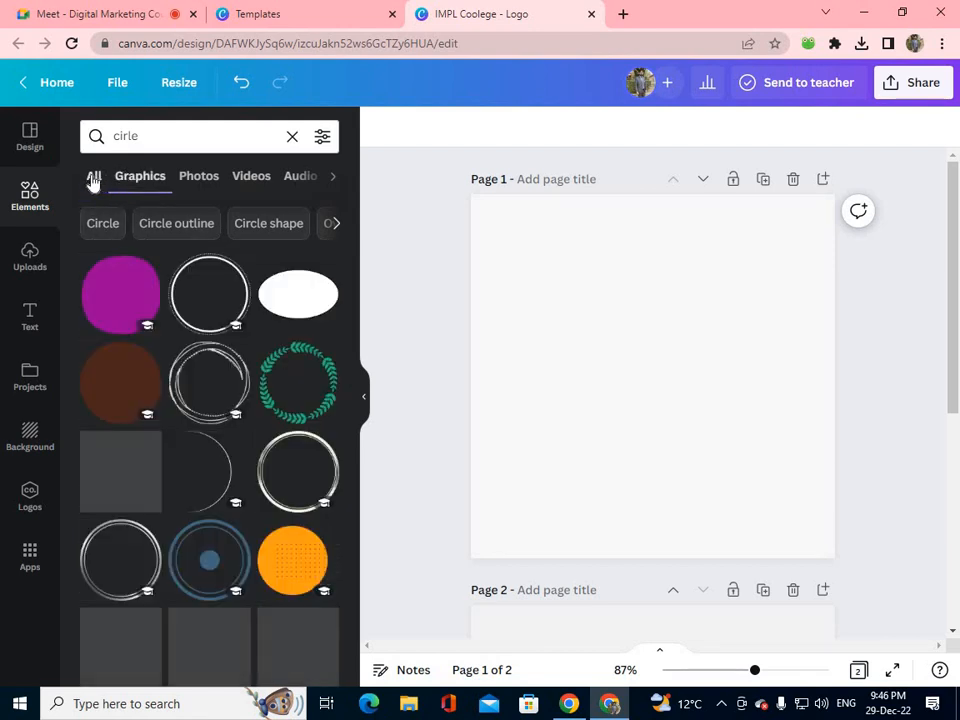
pyautogui.click(93, 180)
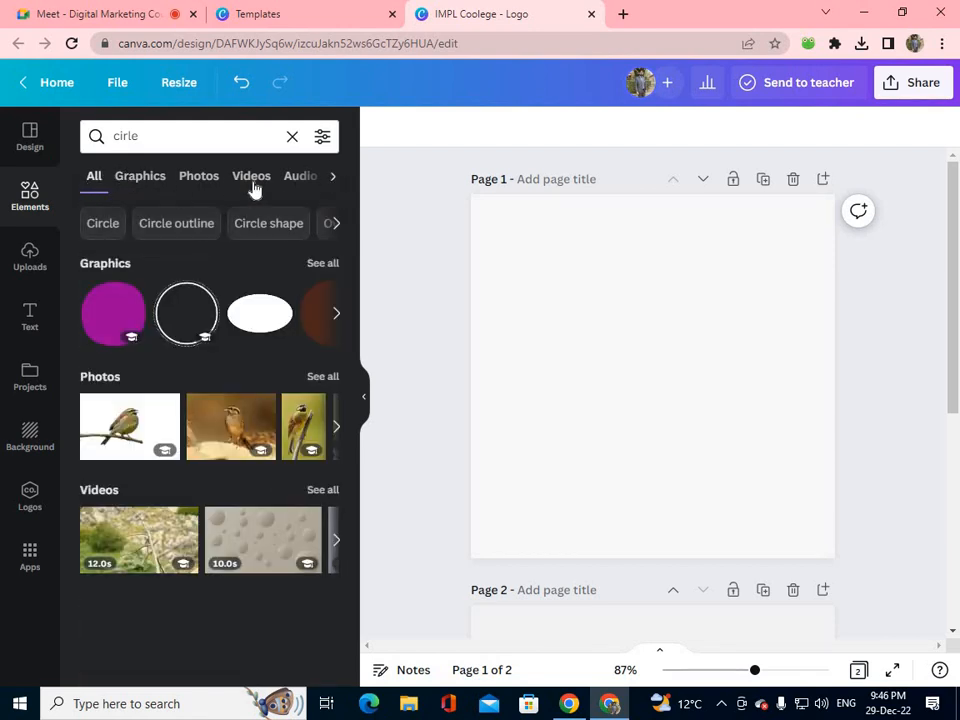
pyautogui.hscroll(2, 255, 190)
pyautogui.click(292, 136)
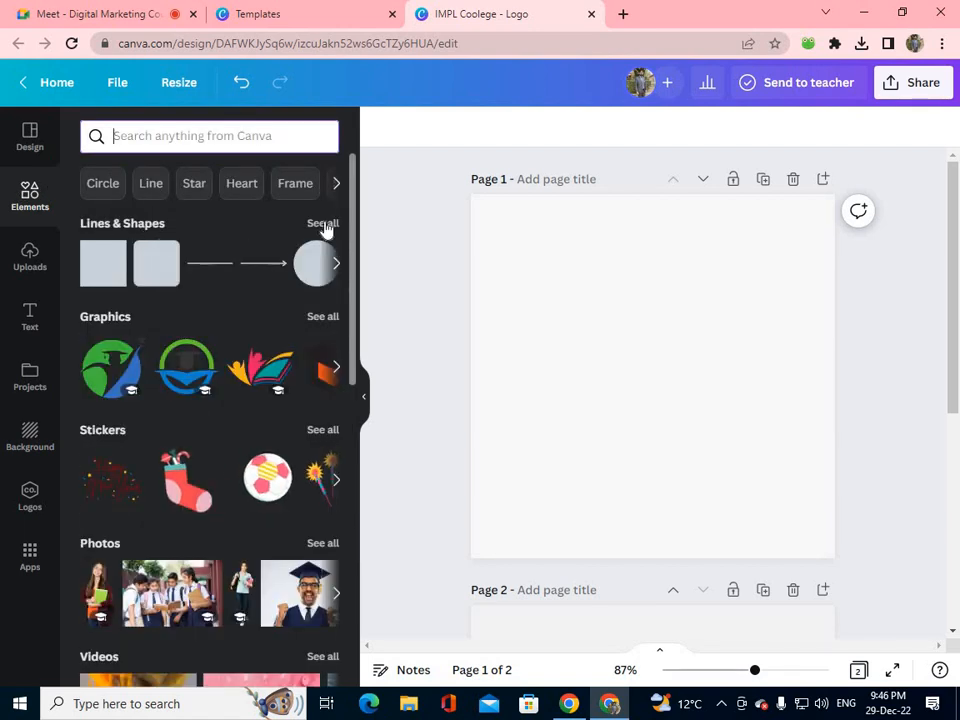
# Step: Add a plain circle from the full Lines & Shapes collection to page 1 and move it slightly above the centre
pyautogui.click(320, 224)
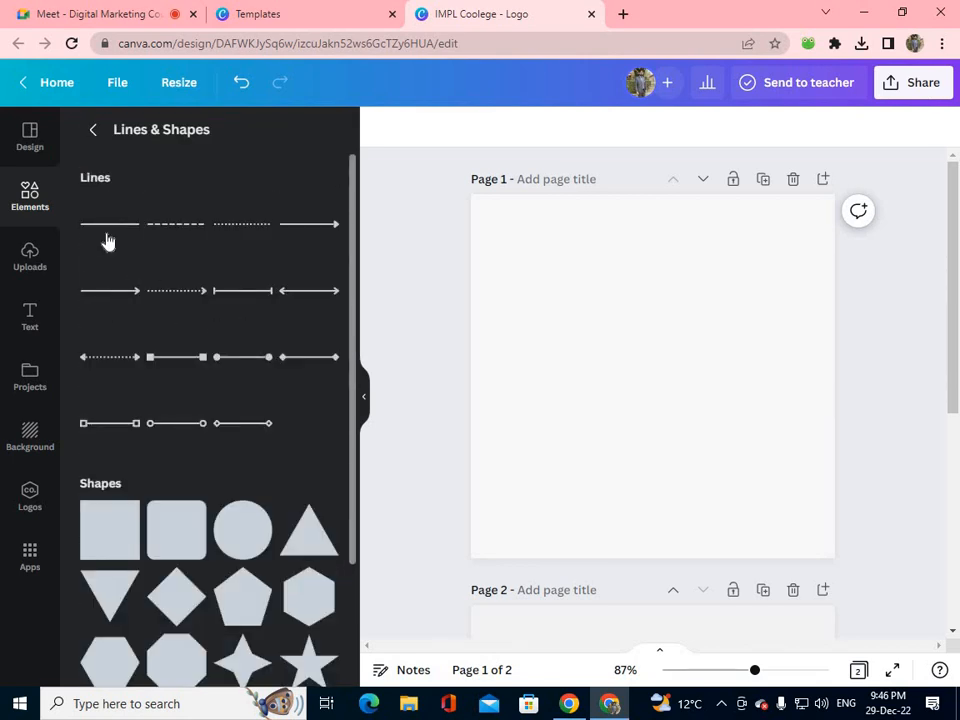
pyautogui.scroll(-2, 200, 390)
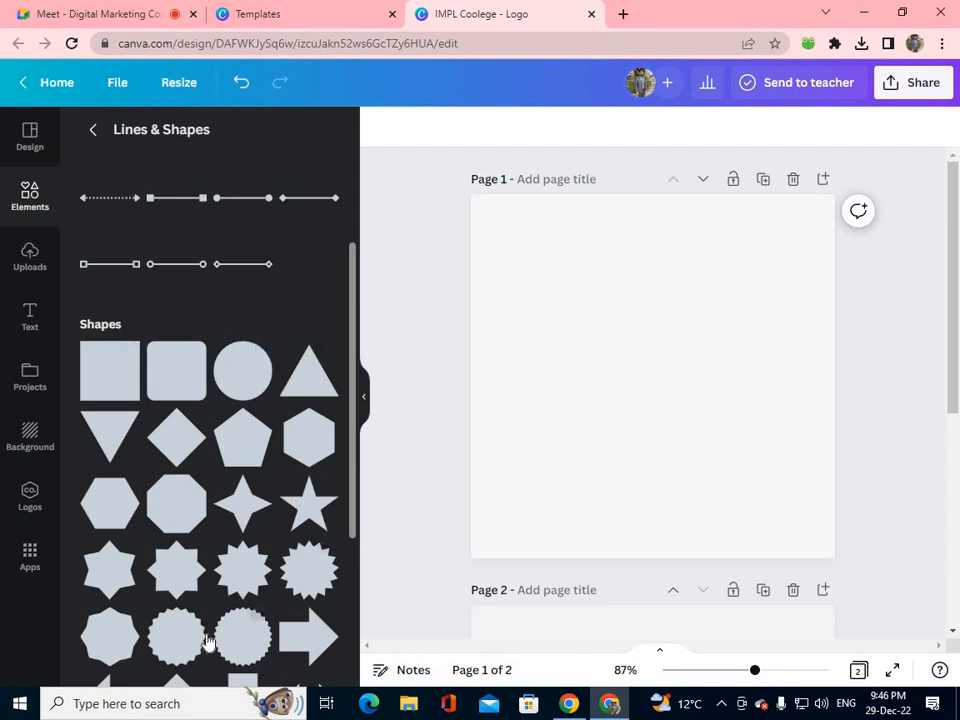
pyautogui.scroll(-3, 146, 546)
pyautogui.scroll(-3, 236, 430)
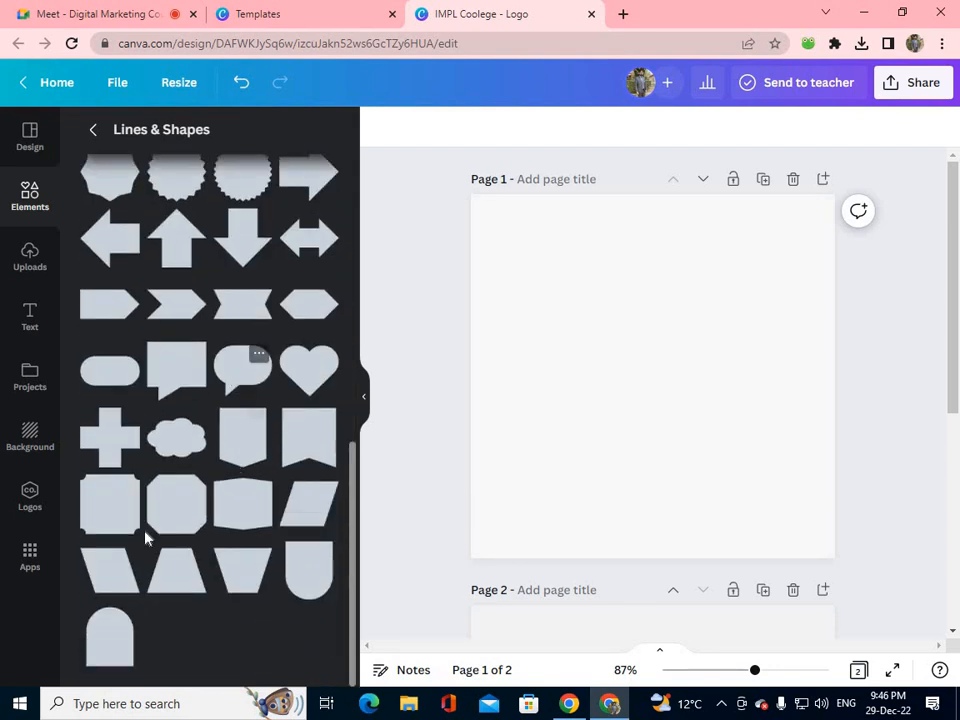
pyautogui.scroll(5, 197, 444)
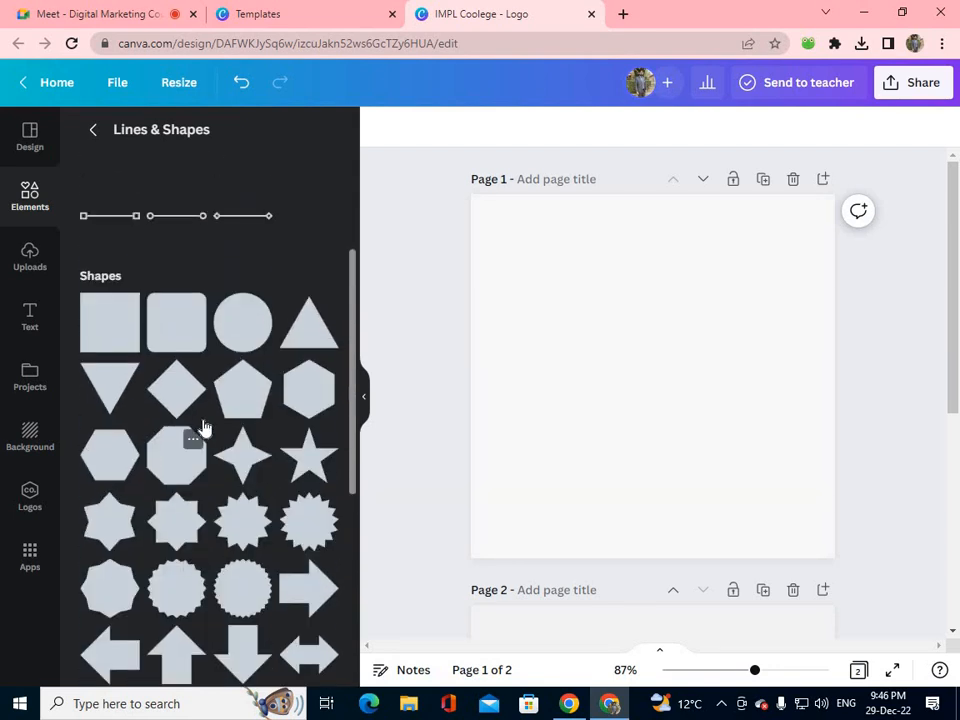
pyautogui.click(238, 338)
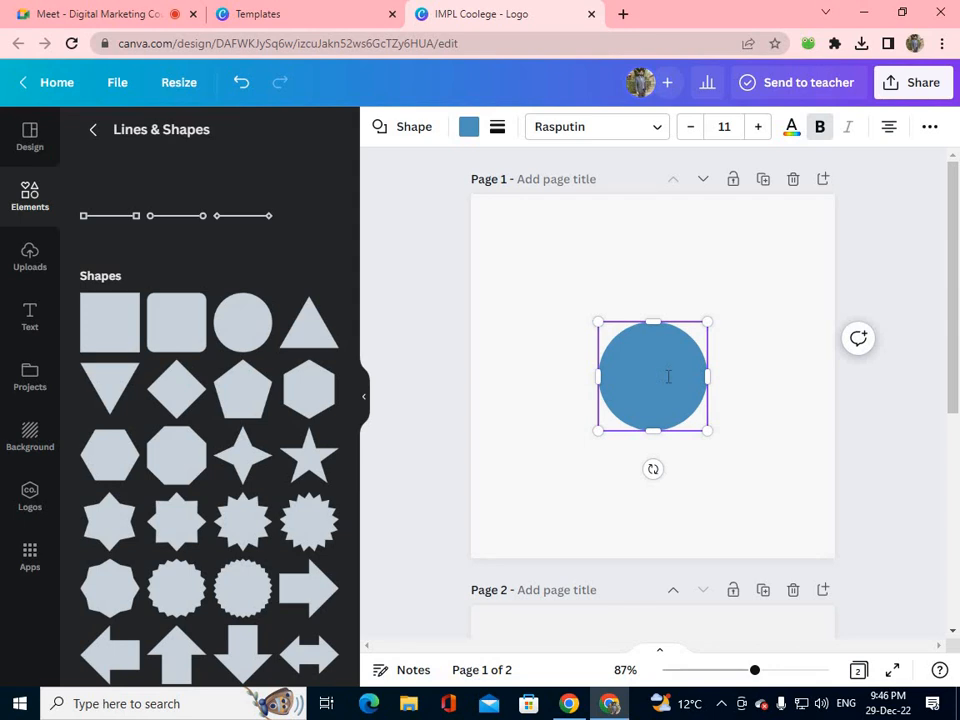
pyautogui.click(764, 428)
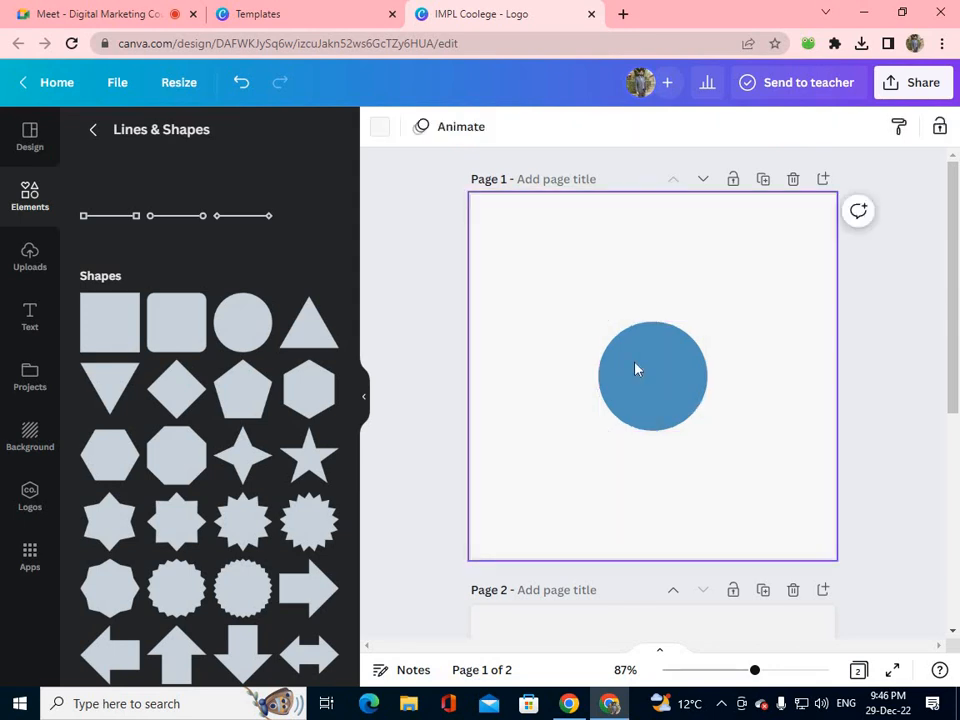
pyautogui.moveTo(650, 365)
pyautogui.mouseDown()
pyautogui.moveTo(681, 354)
pyautogui.moveTo(668, 368)
pyautogui.mouseUp()
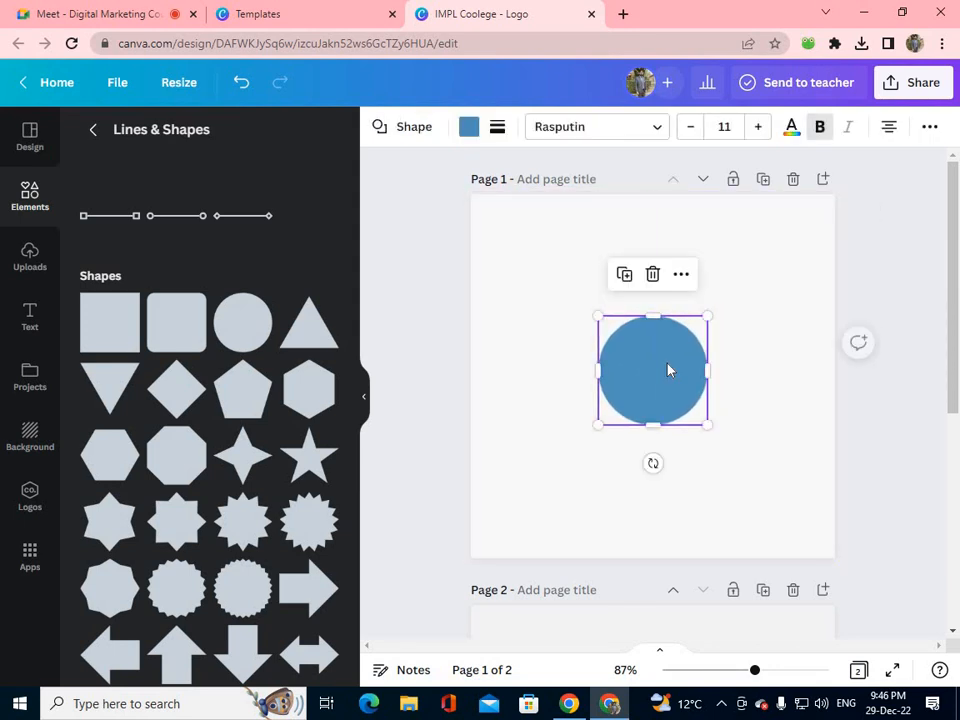
# Step: Fill the circle with the violet default colour
pyautogui.click(468, 126)
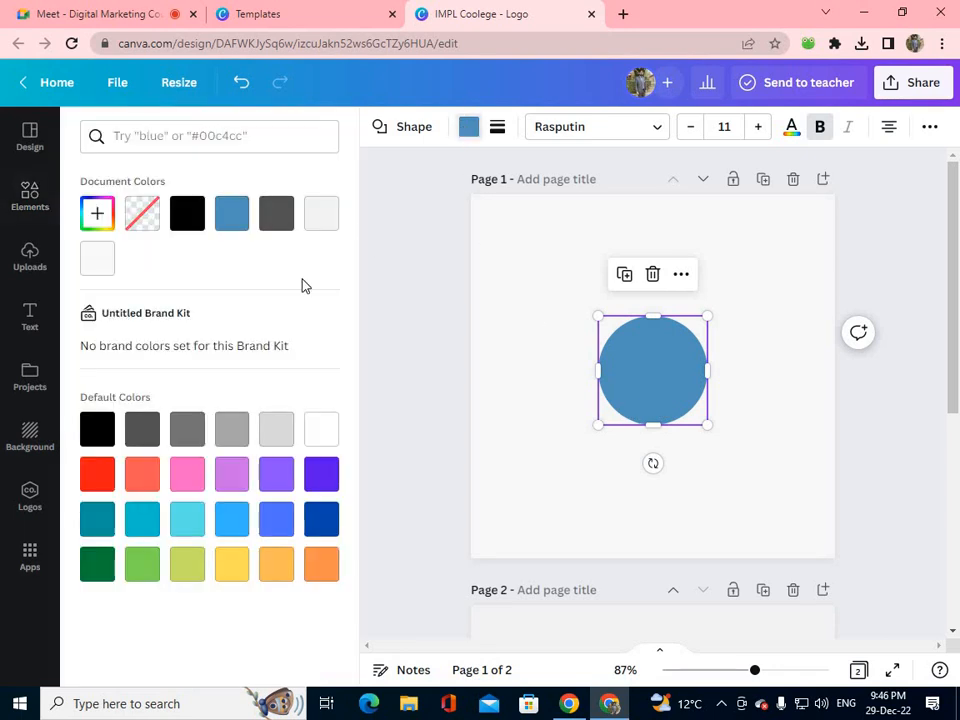
pyautogui.click(321, 474)
pyautogui.click(524, 382)
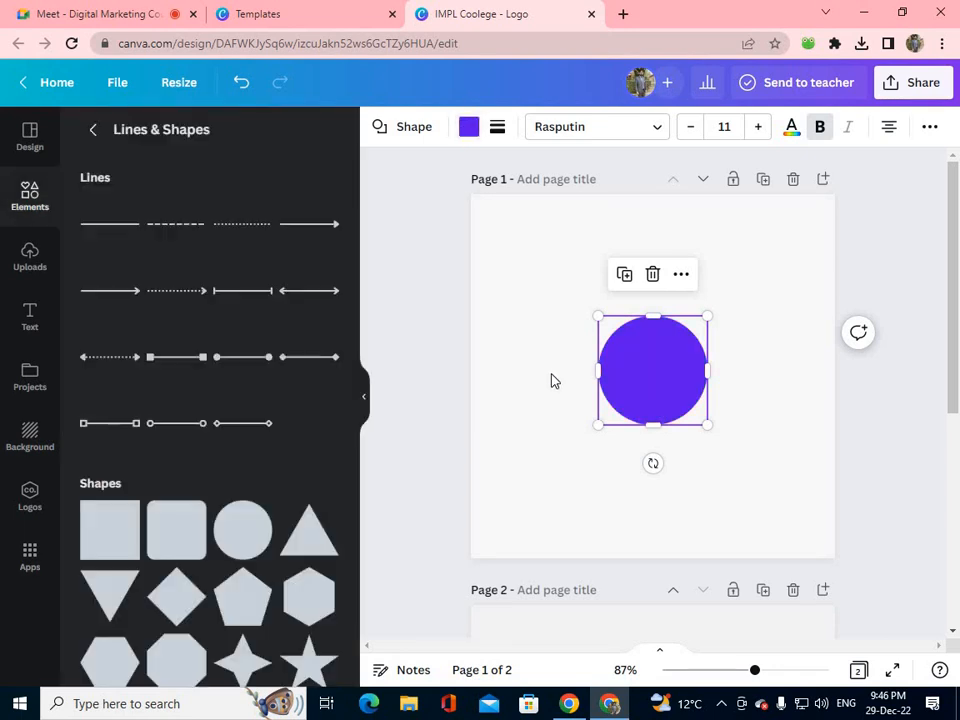
pyautogui.click(542, 364)
# Step: Enlarge the violet circle from two opposite corners to about twice its diameter, keeping it near the page's centre
pyautogui.click(630, 386)
pyautogui.moveTo(599, 316); pyautogui.dragTo(531, 249)
pyautogui.moveTo(707, 424); pyautogui.dragTo(763, 480)
pyautogui.click(797, 388)
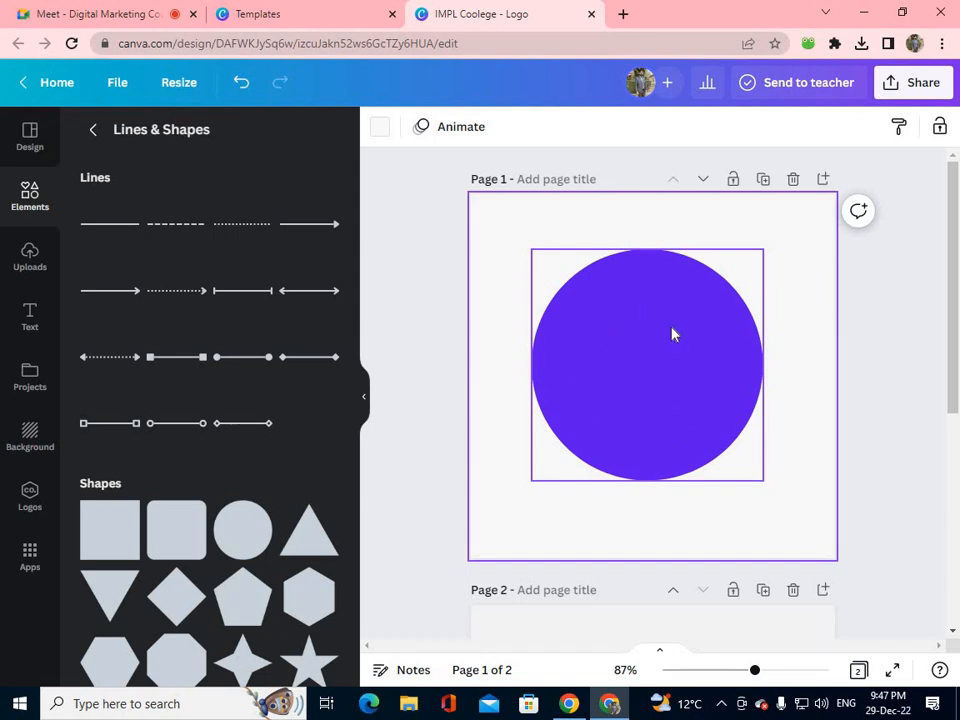
pyautogui.click(432, 243)
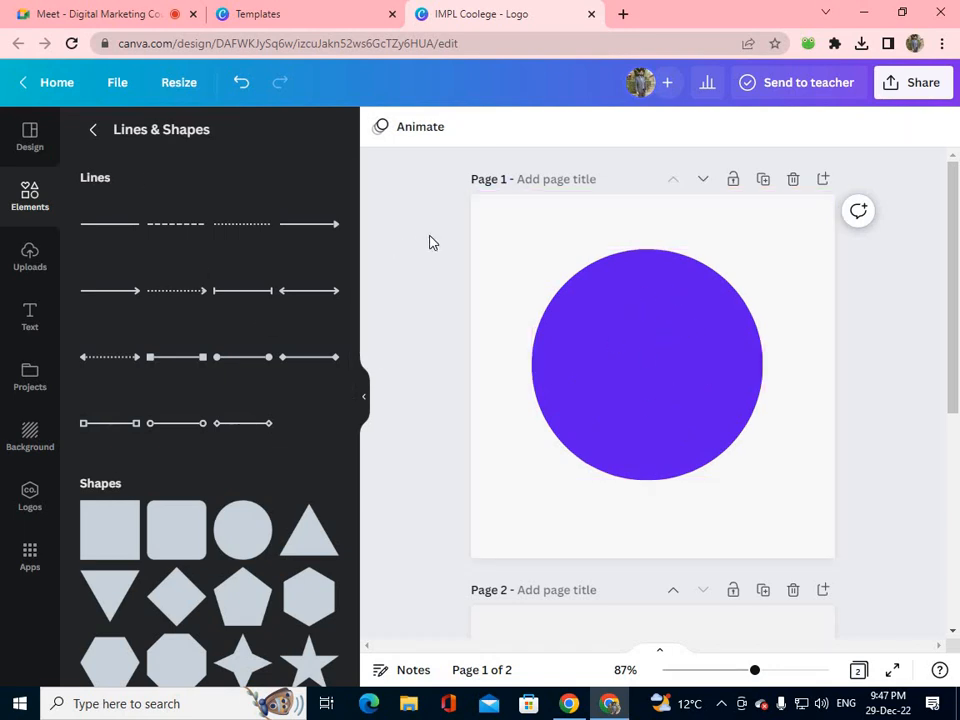
# Step: Give the violet circle a dotted border and raise the border weight to 68
pyautogui.click(665, 404)
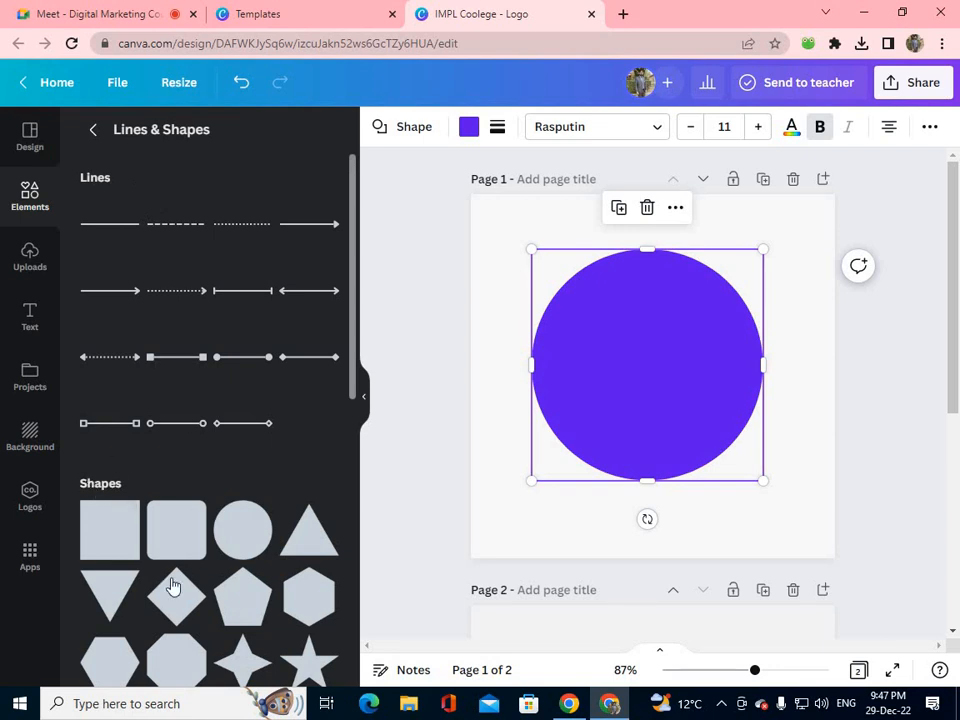
pyautogui.click(496, 128)
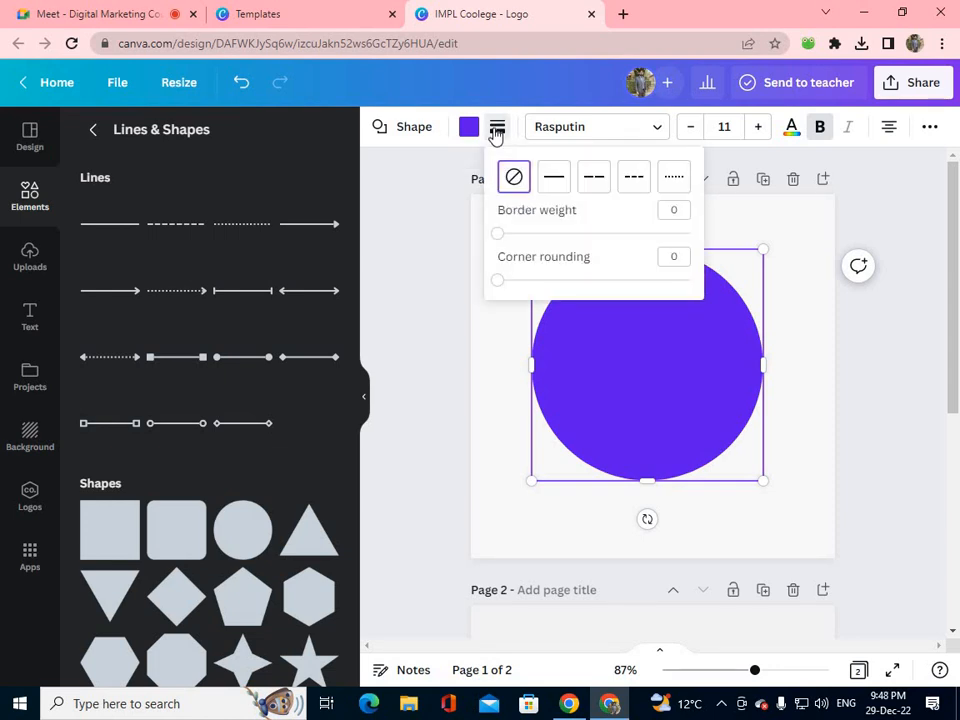
pyautogui.click(594, 178)
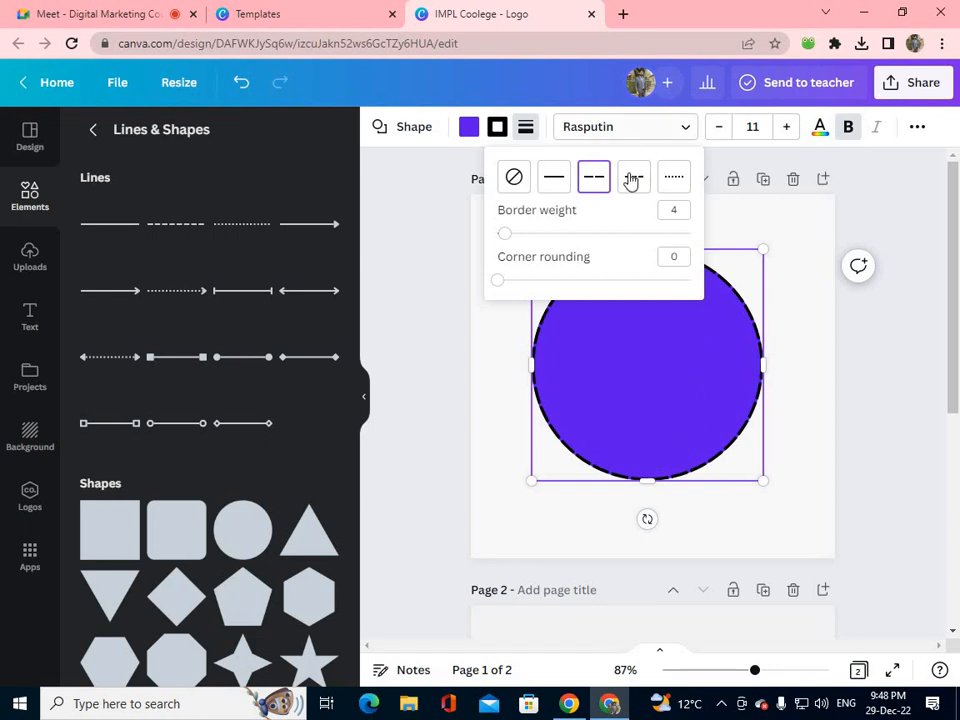
pyautogui.click(677, 190)
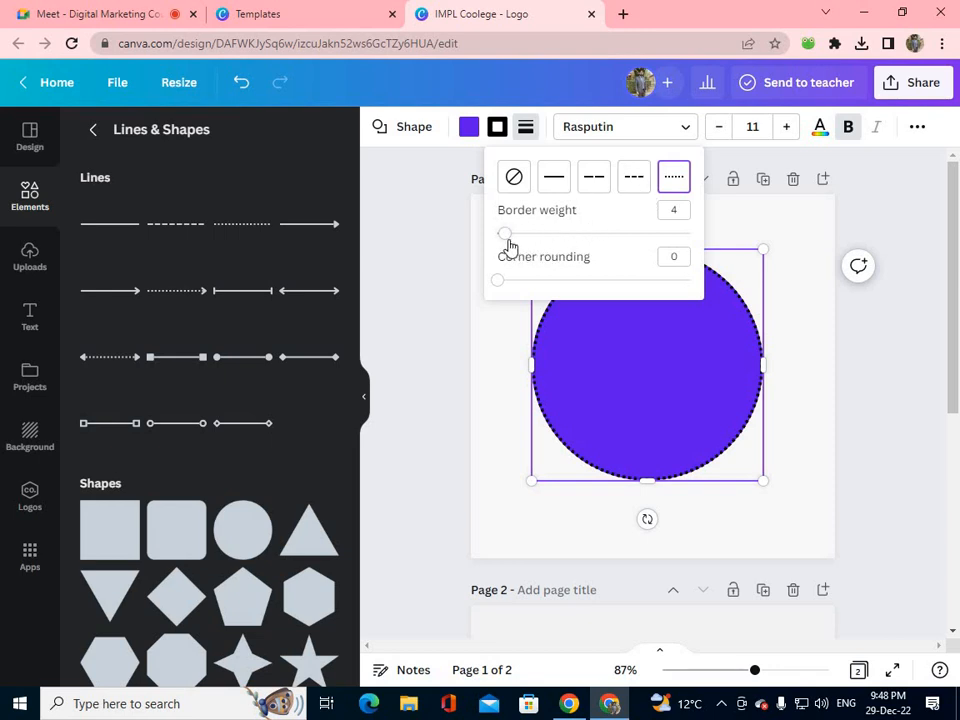
pyautogui.moveTo(510, 244); pyautogui.dragTo(630, 252)
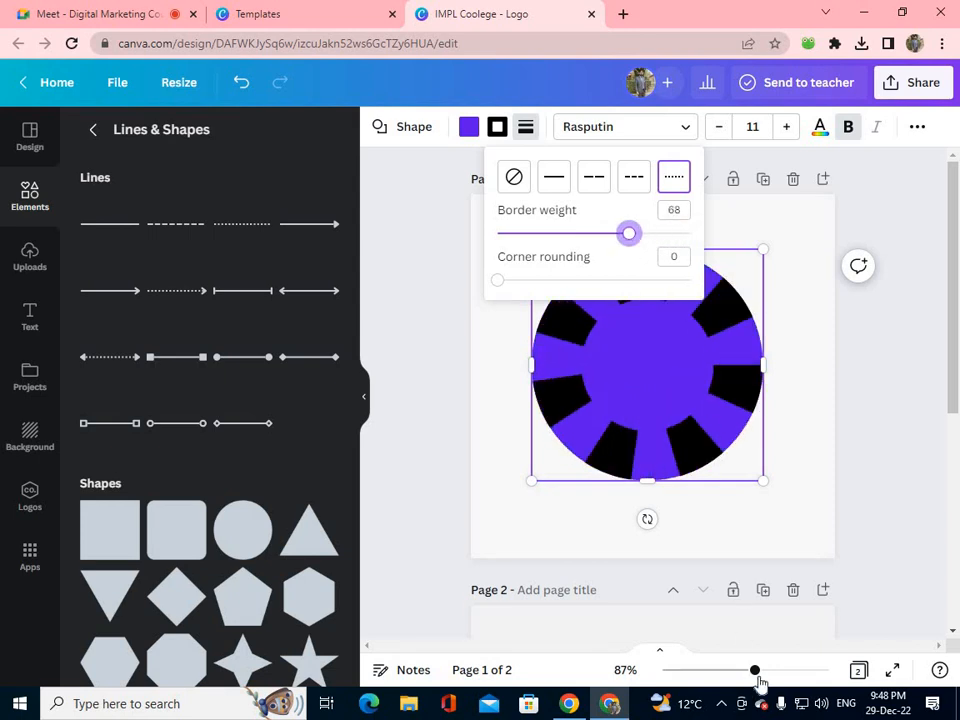
# Step: Enlarge the page view to 130% and adjust the circle's dotted border weight to 70
pyautogui.moveTo(754, 671)
pyautogui.mouseDown()
pyautogui.moveTo(732, 675)
pyautogui.moveTo(771, 671)
pyautogui.mouseUp()
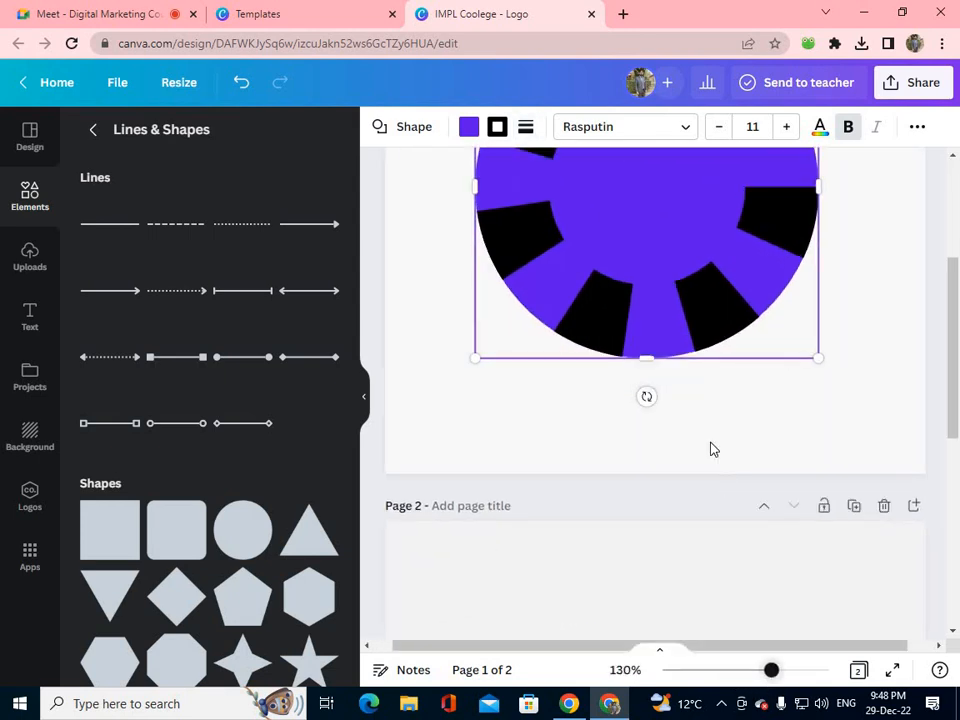
pyautogui.scroll(3, 716, 331)
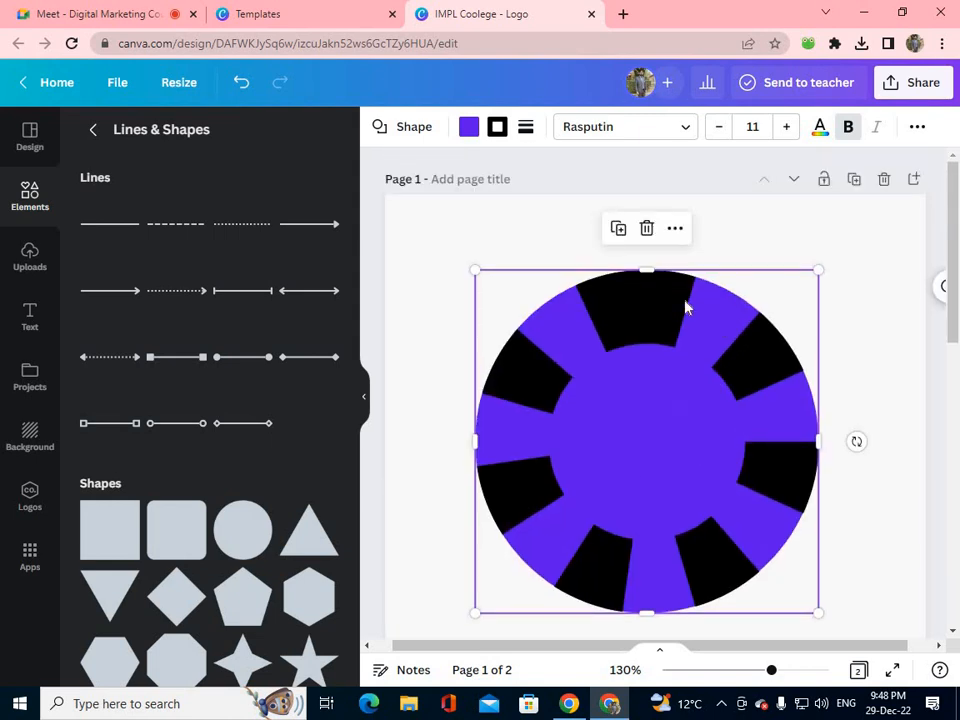
pyautogui.click(527, 128)
pyautogui.moveTo(654, 238)
pyautogui.mouseDown()
pyautogui.moveTo(585, 236)
pyautogui.moveTo(693, 247)
pyautogui.moveTo(617, 253)
pyautogui.moveTo(649, 236)
pyautogui.moveTo(662, 246)
pyautogui.mouseUp()
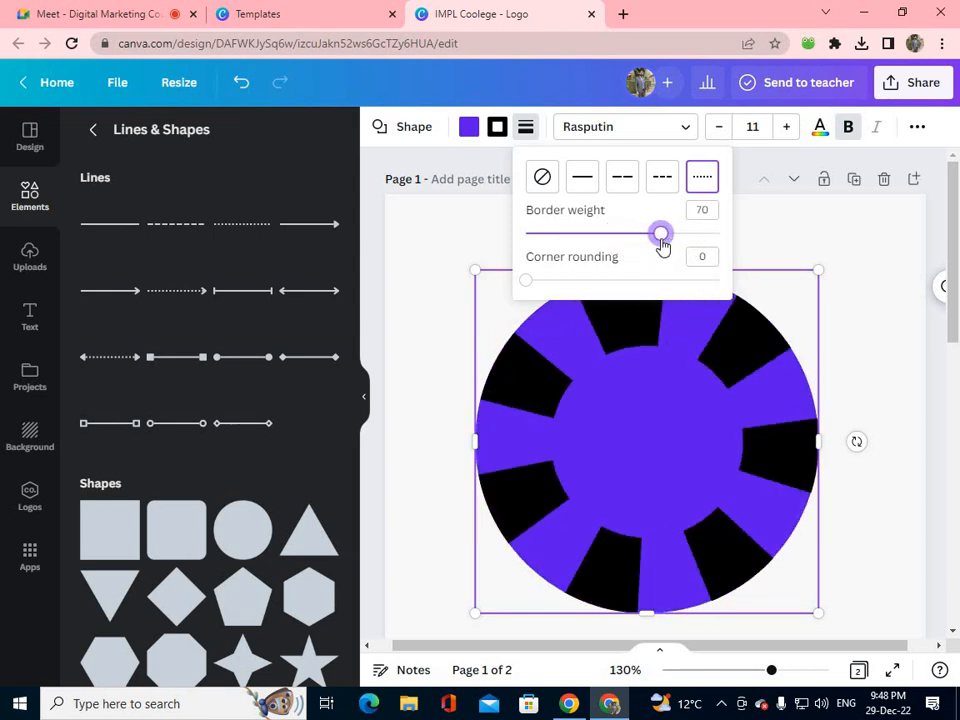
# Step: Change the violet circle's border to a solid line with a border weight of 6
pyautogui.moveTo(661, 246); pyautogui.dragTo(592, 228)
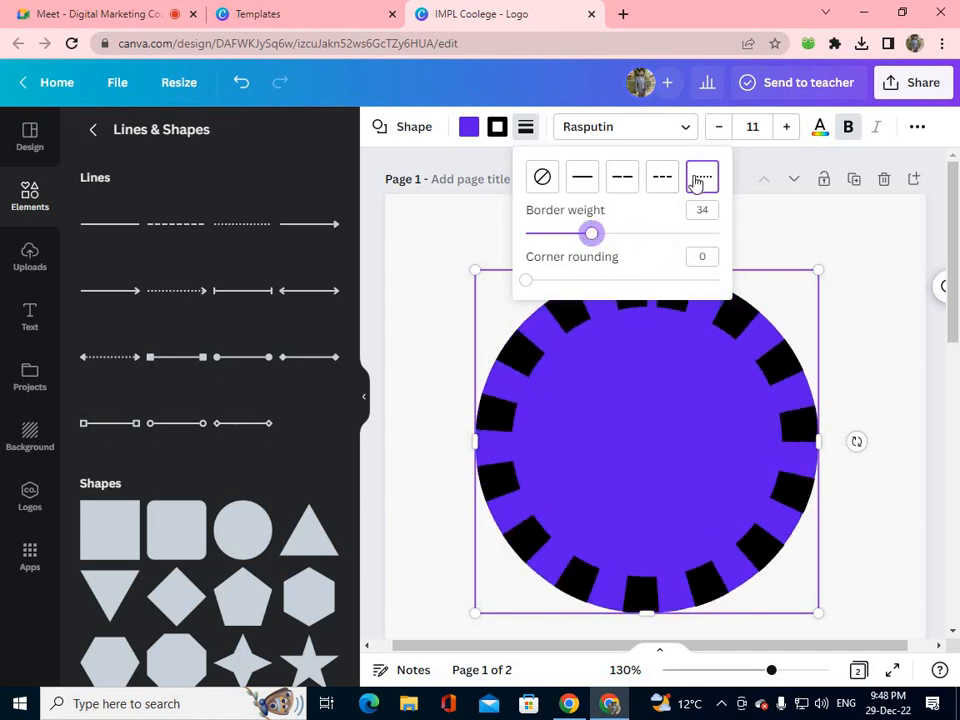
pyautogui.click(585, 180)
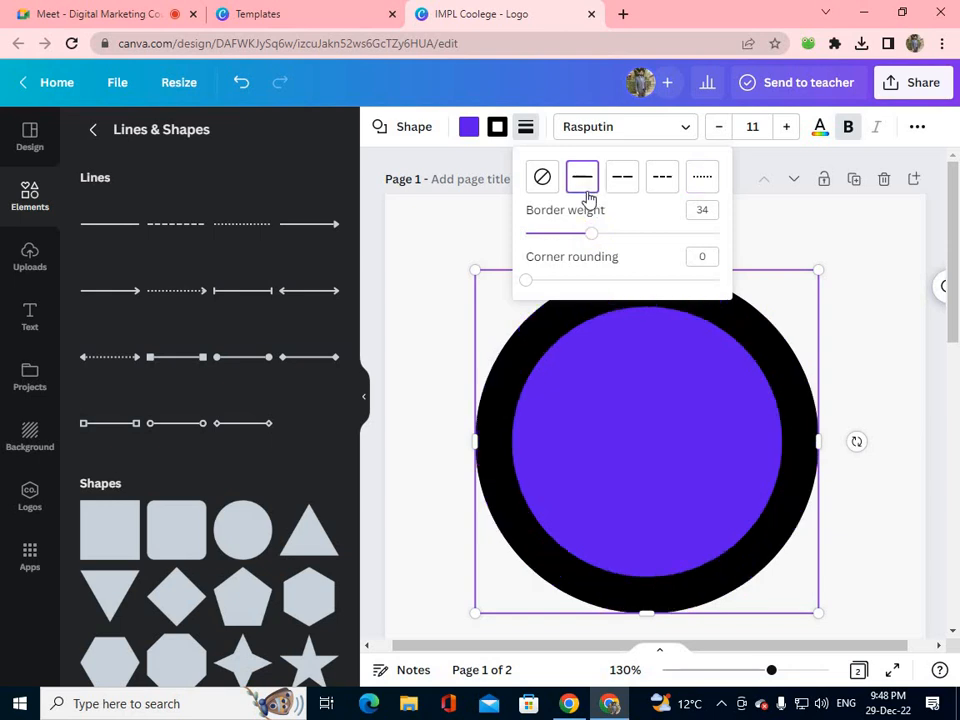
pyautogui.moveTo(591, 234); pyautogui.dragTo(620, 257)
pyautogui.moveTo(704, 257); pyautogui.dragTo(538, 240)
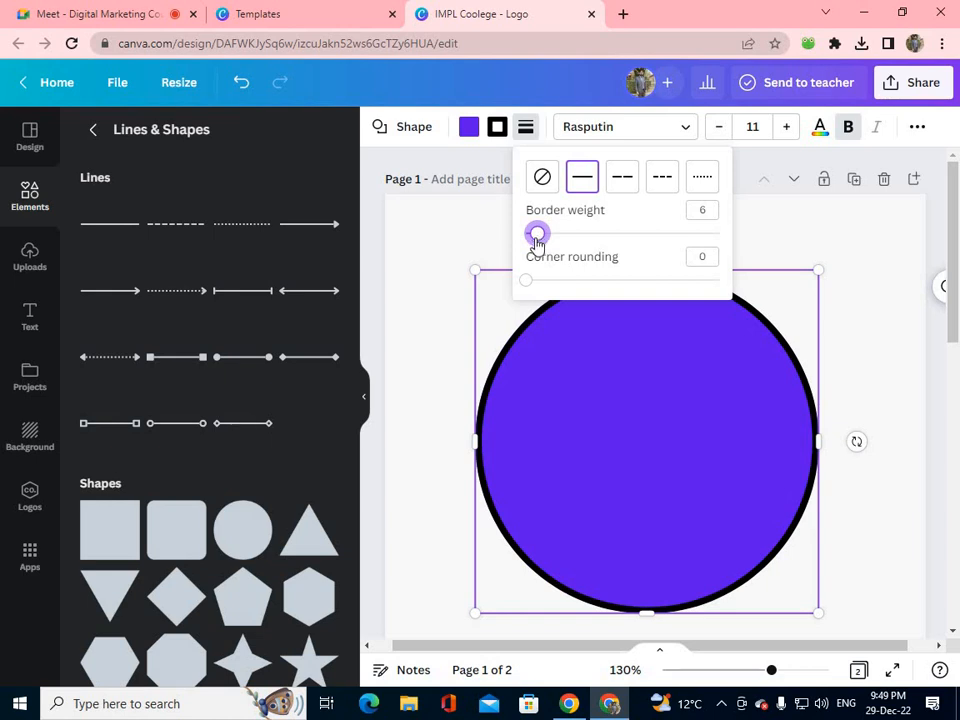
pyautogui.moveTo(537, 241); pyautogui.dragTo(538, 243)
pyautogui.click(485, 236)
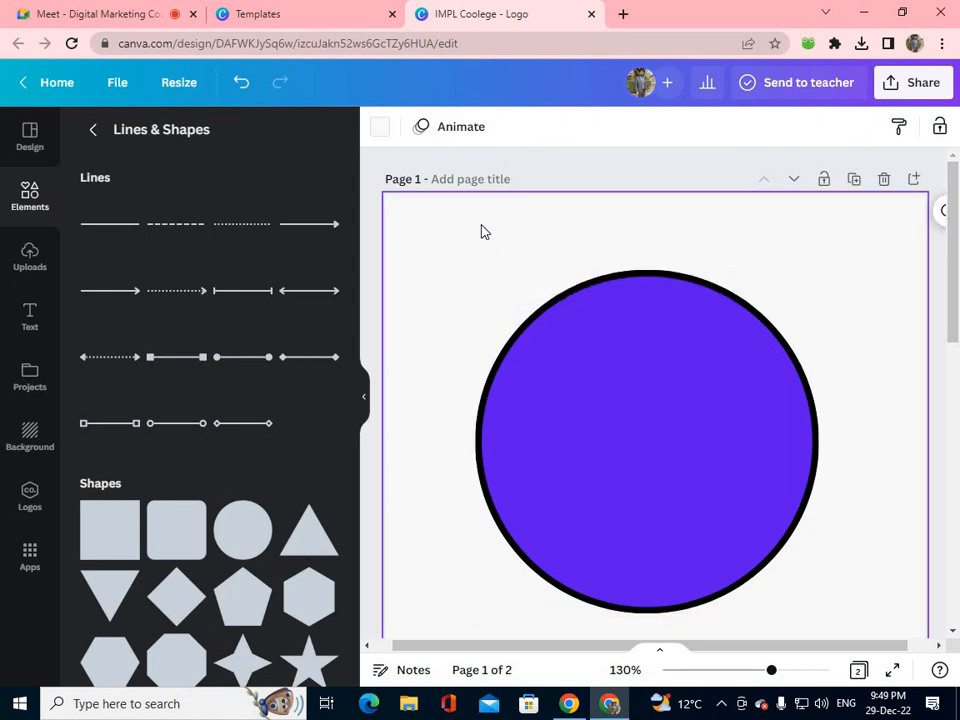
# Step: Fill the circle with the white default colour
pyautogui.click(629, 422)
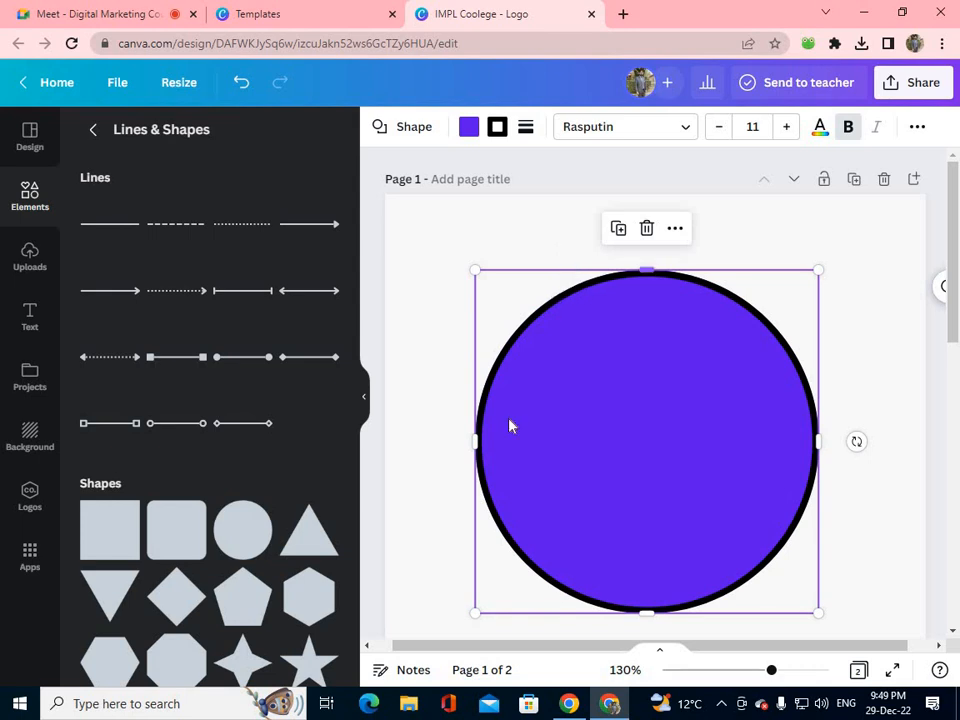
pyautogui.click(468, 126)
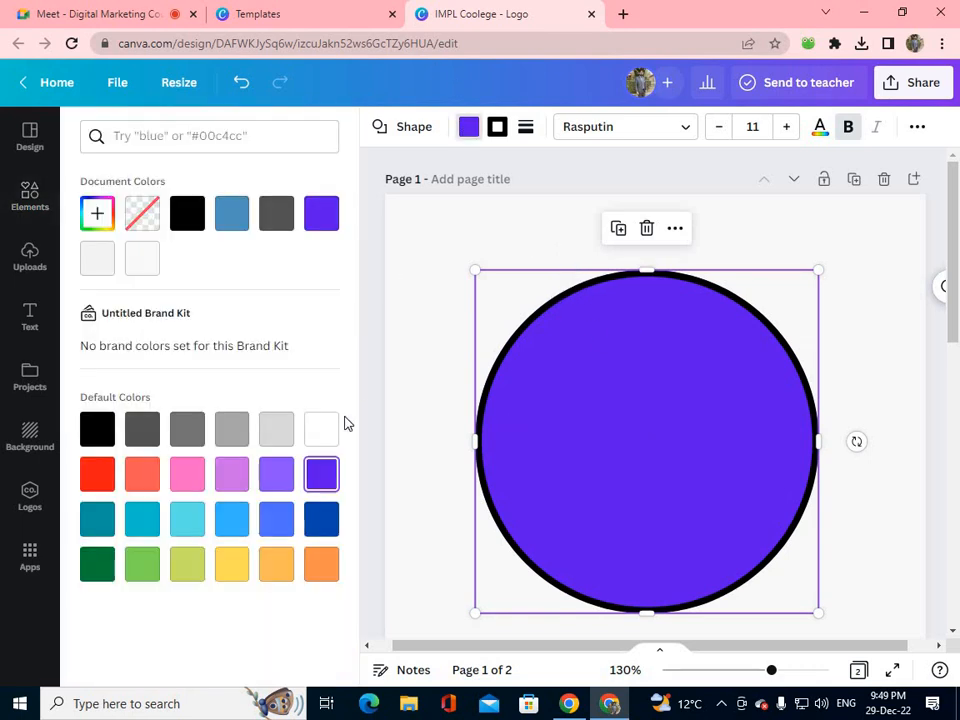
pyautogui.click(322, 433)
pyautogui.press('Escape')
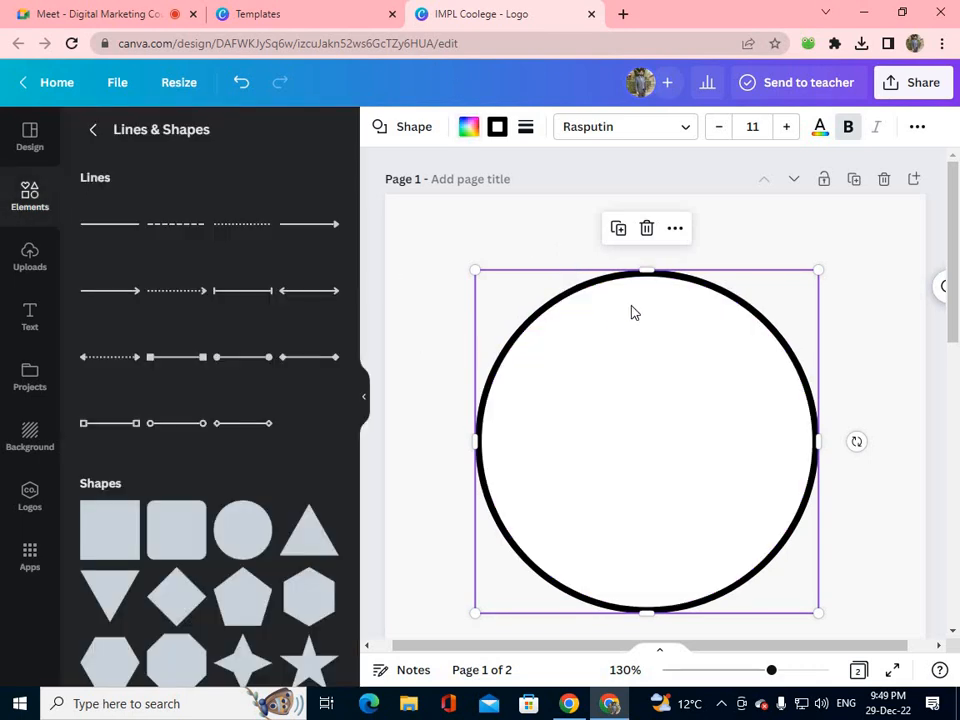
# Step: Delete the empty second page from the design
pyautogui.scroll(-1, 655, 350)
pyautogui.moveTo(771, 677); pyautogui.dragTo(747, 671)
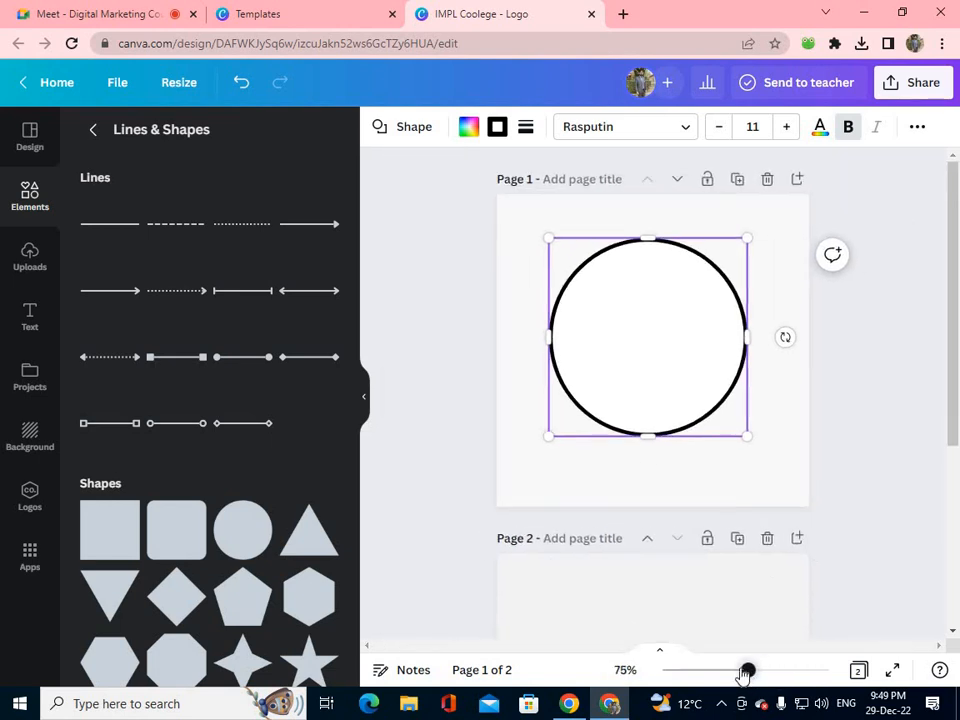
pyautogui.click(776, 418)
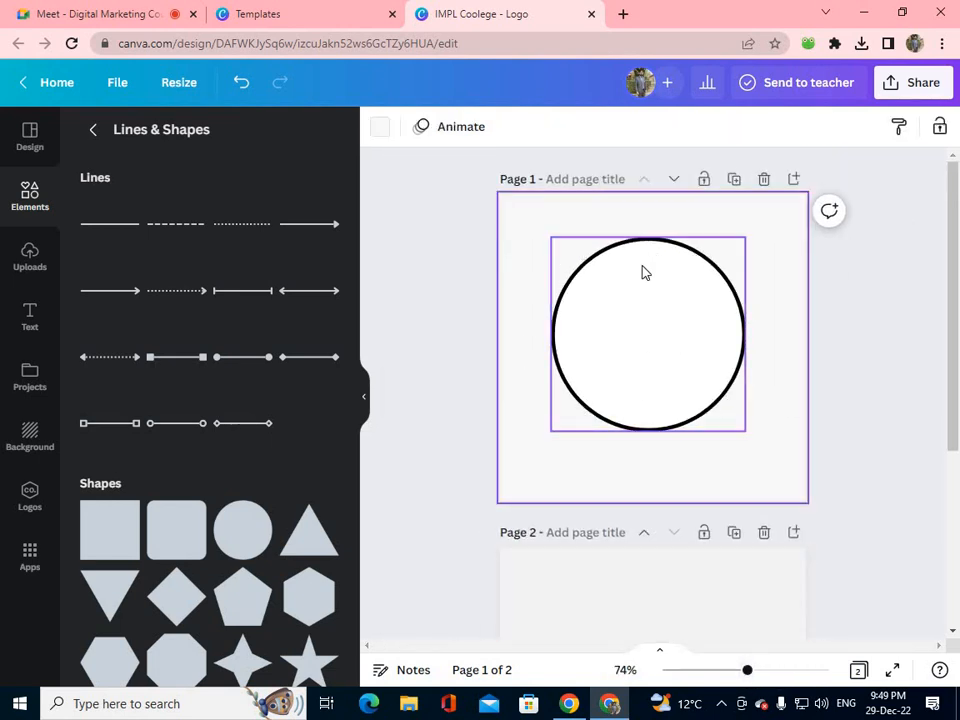
pyautogui.click(672, 339)
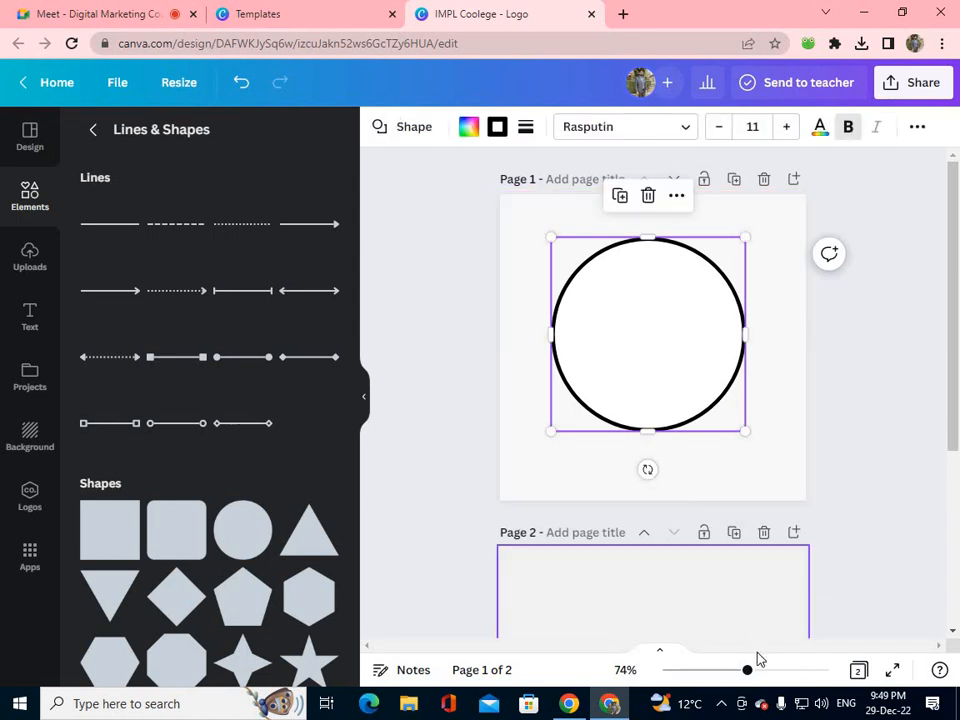
pyautogui.moveTo(750, 677); pyautogui.dragTo(741, 671)
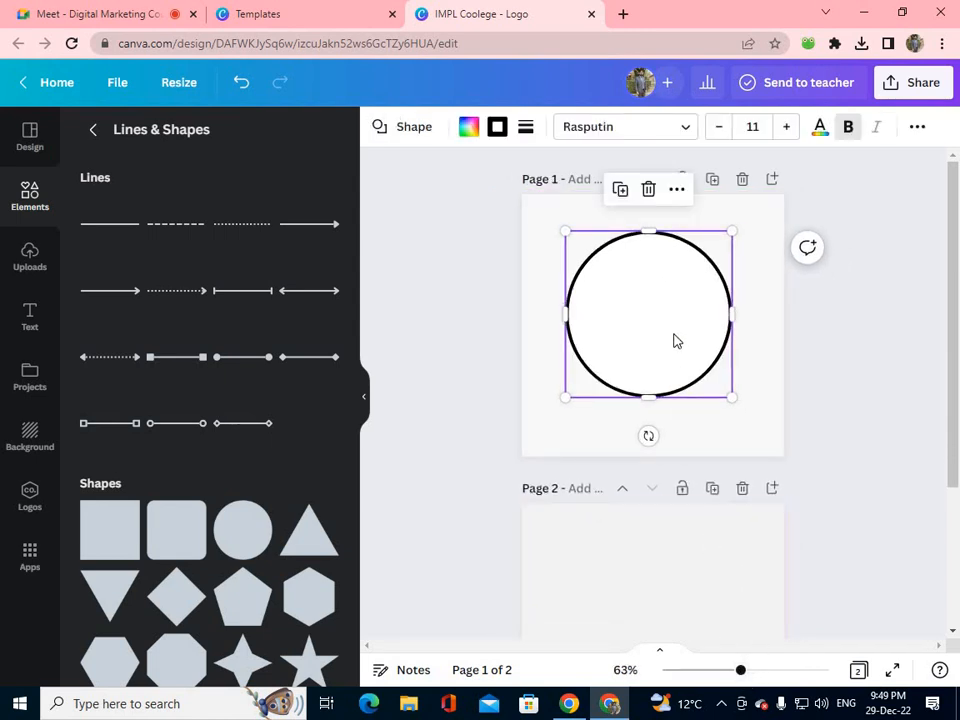
pyautogui.click(742, 489)
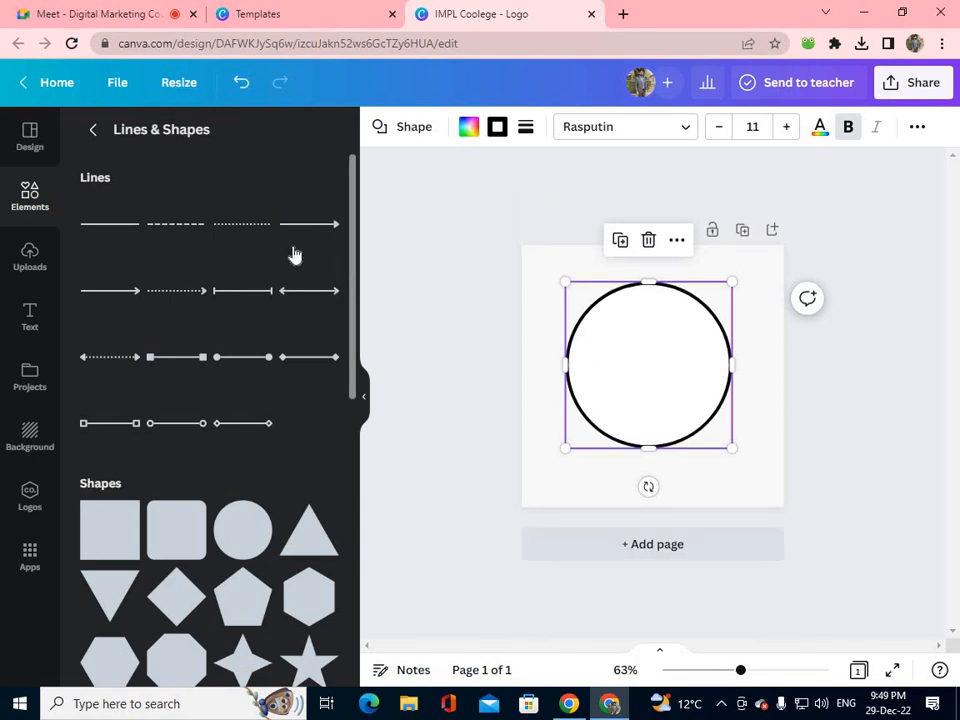
# Step: Add the line with solid round ends and align it with the middle of the white circle
pyautogui.click(232, 369)
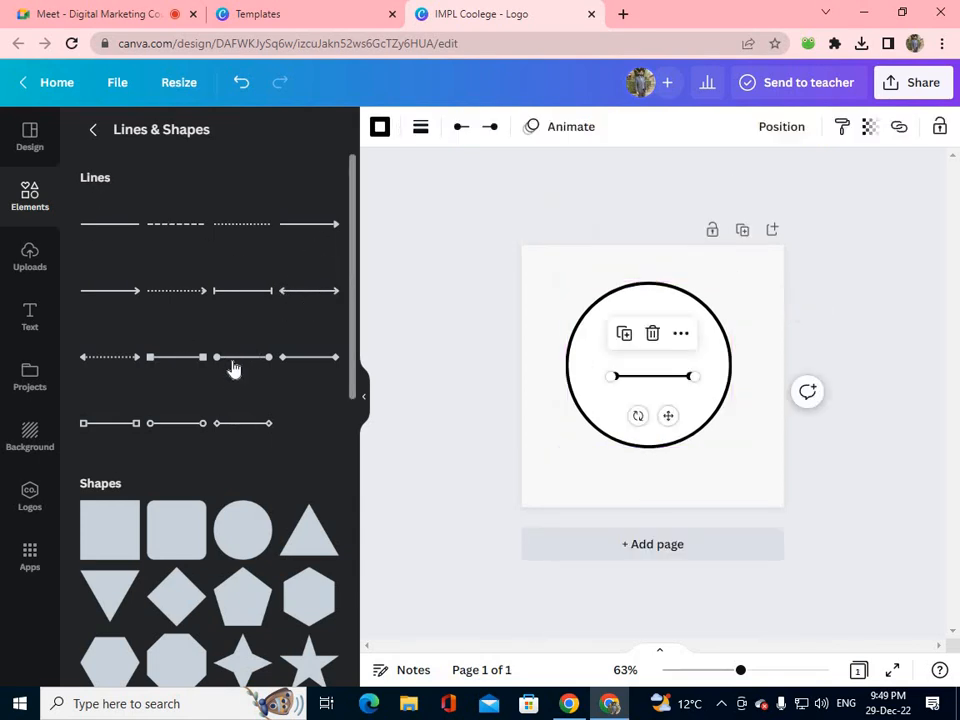
pyautogui.moveTo(648, 382); pyautogui.dragTo(647, 370)
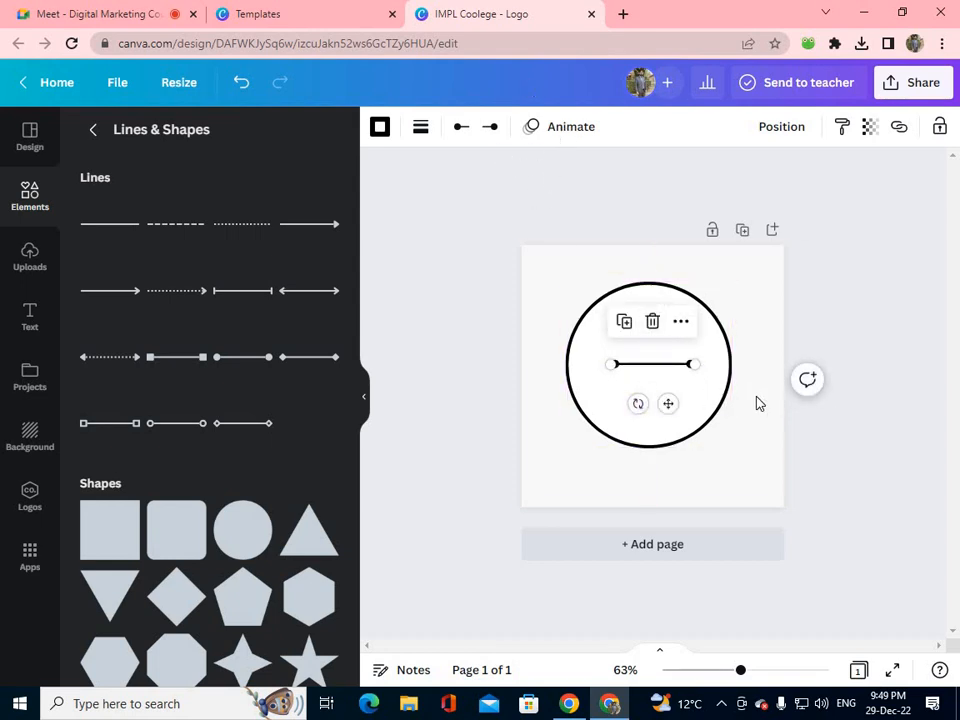
pyautogui.click(762, 430)
# Step: Reduce the round-ended line's weight to the thinnest setting
pyautogui.moveTo(740, 675); pyautogui.dragTo(786, 676)
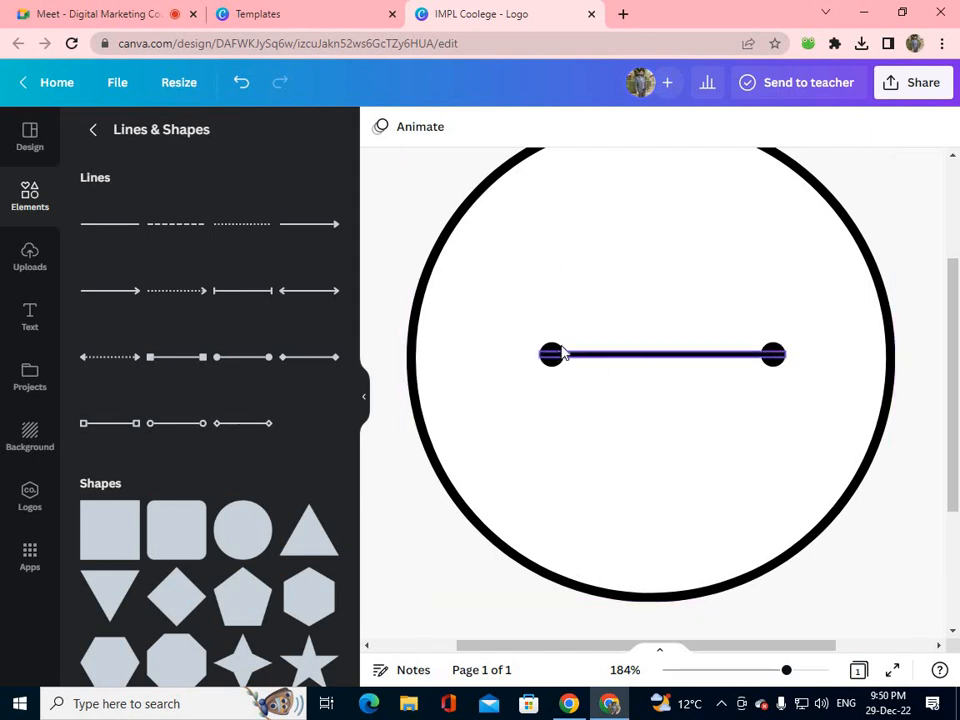
pyautogui.click(649, 355)
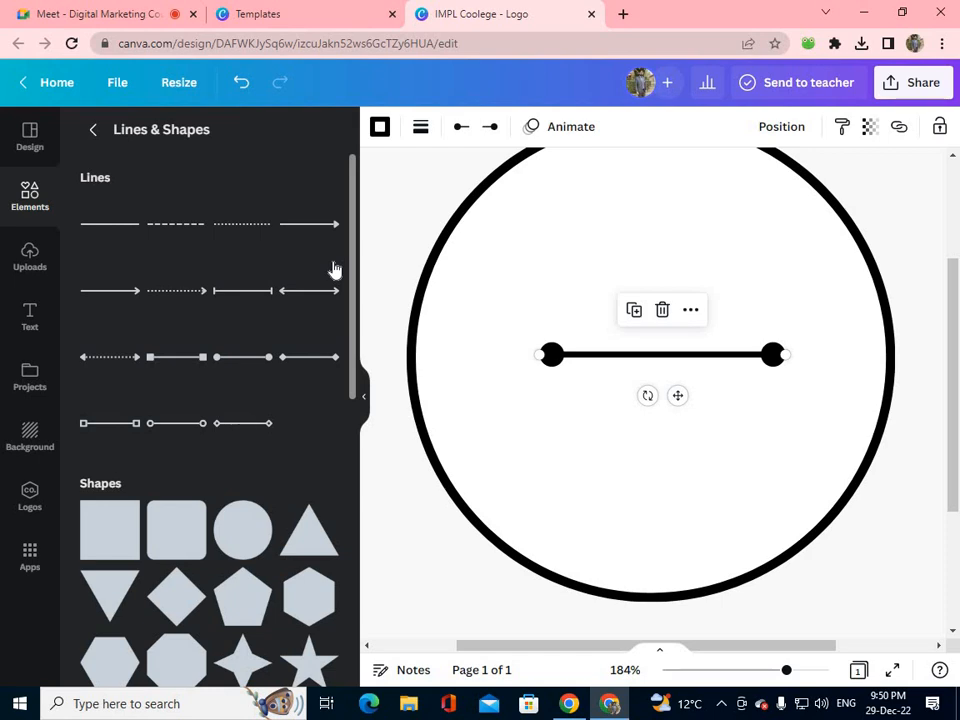
pyautogui.click(421, 130)
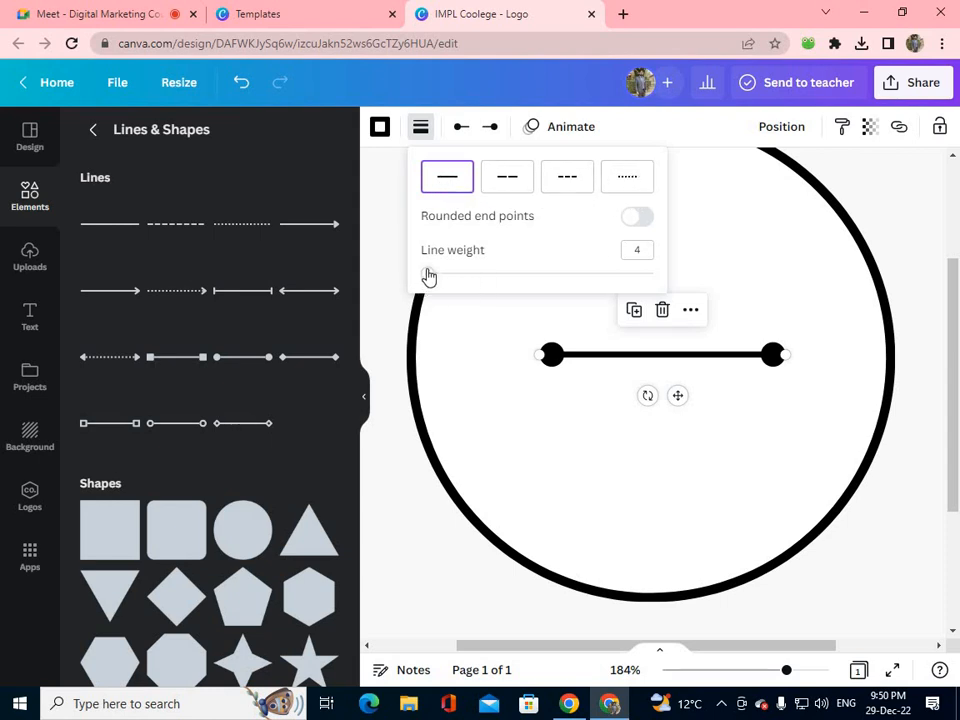
pyautogui.moveTo(428, 275)
pyautogui.mouseDown()
pyautogui.moveTo(492, 291)
pyautogui.moveTo(429, 289)
pyautogui.moveTo(454, 294)
pyautogui.moveTo(435, 291)
pyautogui.moveTo(579, 289)
pyautogui.moveTo(428, 283)
pyautogui.moveTo(420, 273)
pyautogui.mouseUp()
pyautogui.click(578, 376)
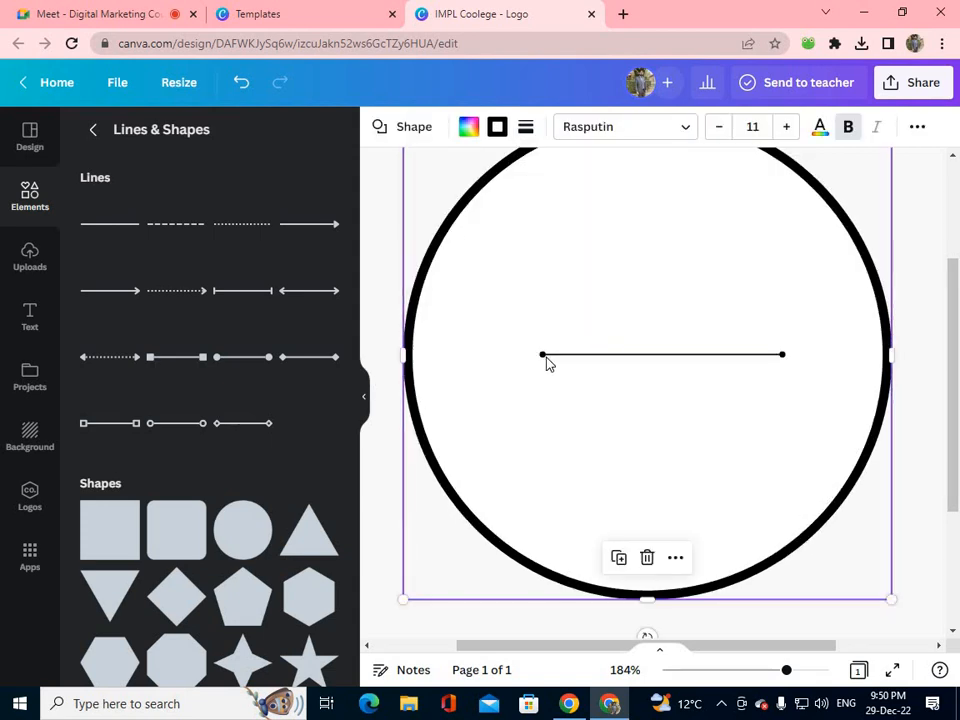
# Step: Remove the round marker from the line's start so that end is plain
pyautogui.click(556, 358)
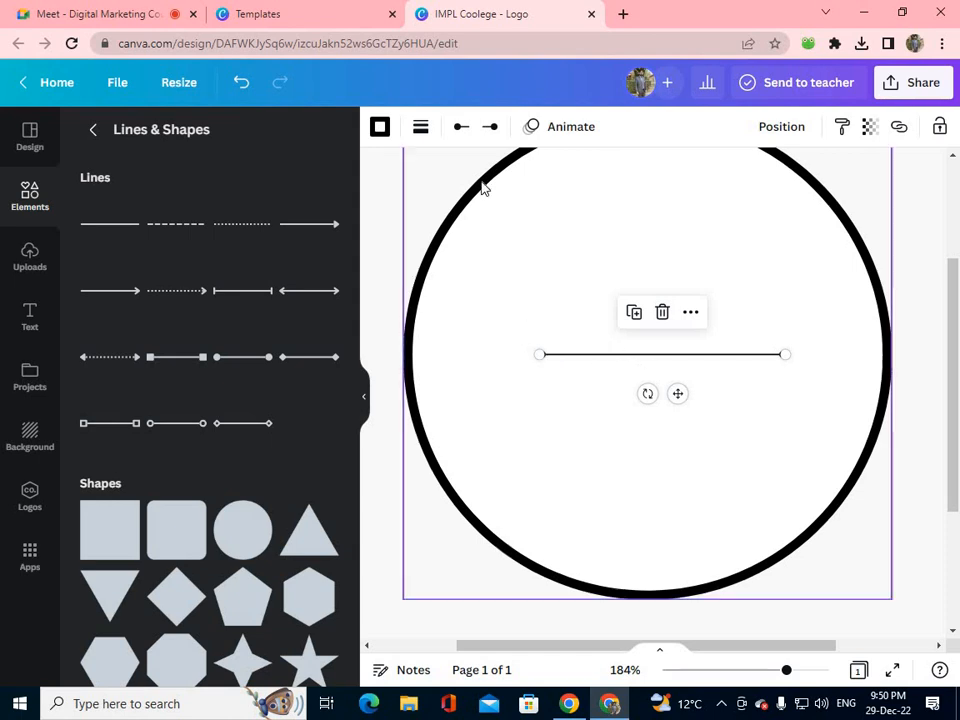
pyautogui.click(459, 131)
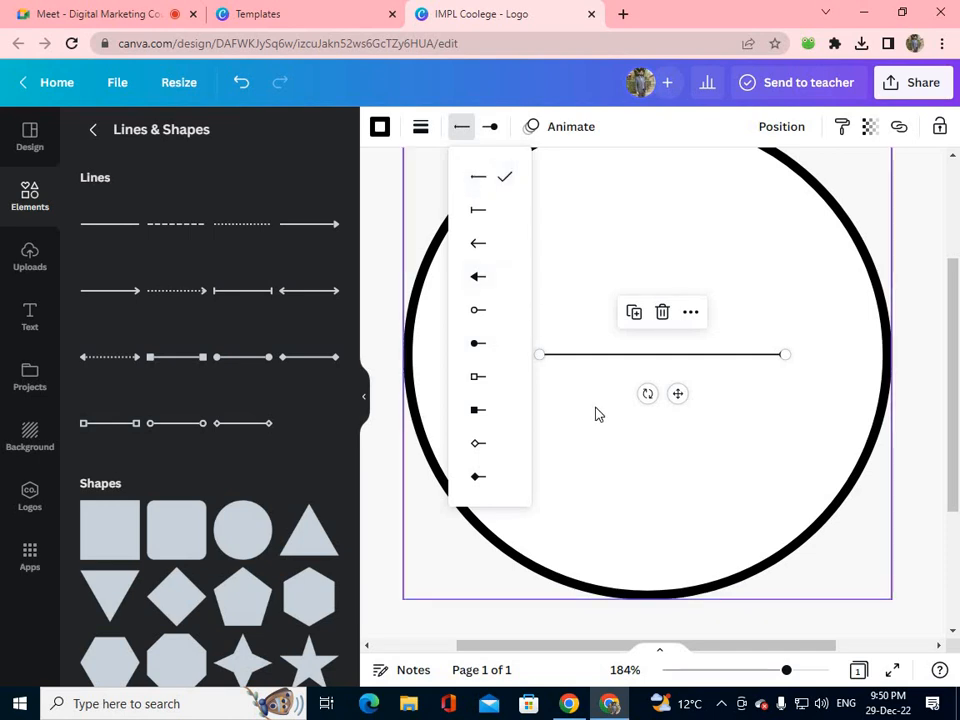
pyautogui.click(531, 345)
pyautogui.scroll(1, 572, 386)
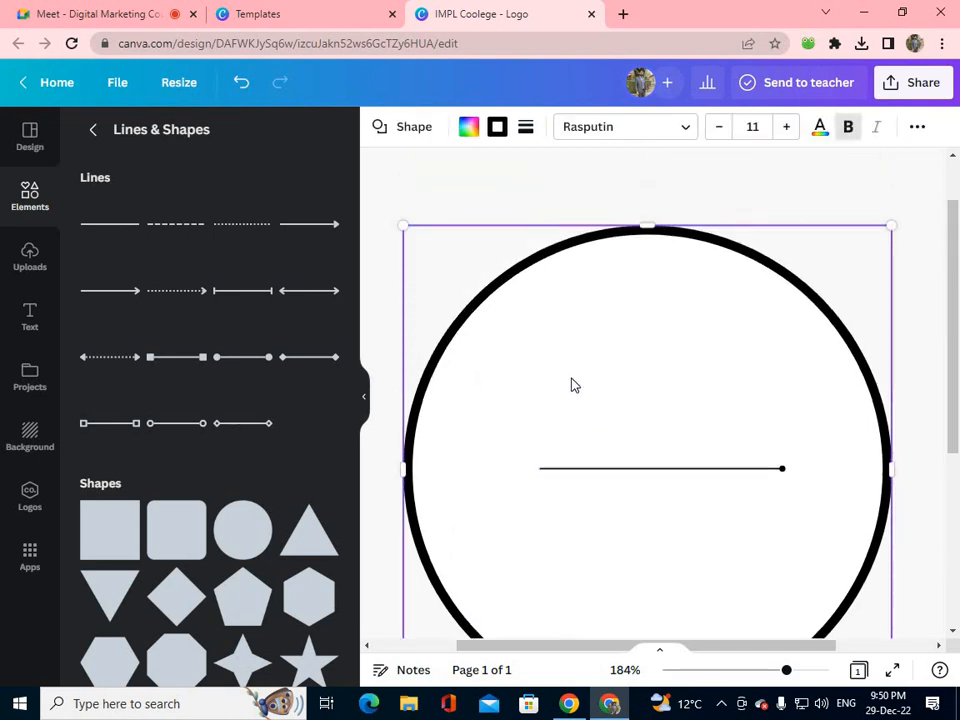
pyautogui.scroll(-1, 640, 470)
# Step: Change the line's end marker from the solid circle to an open arrowhead
pyautogui.click(794, 672)
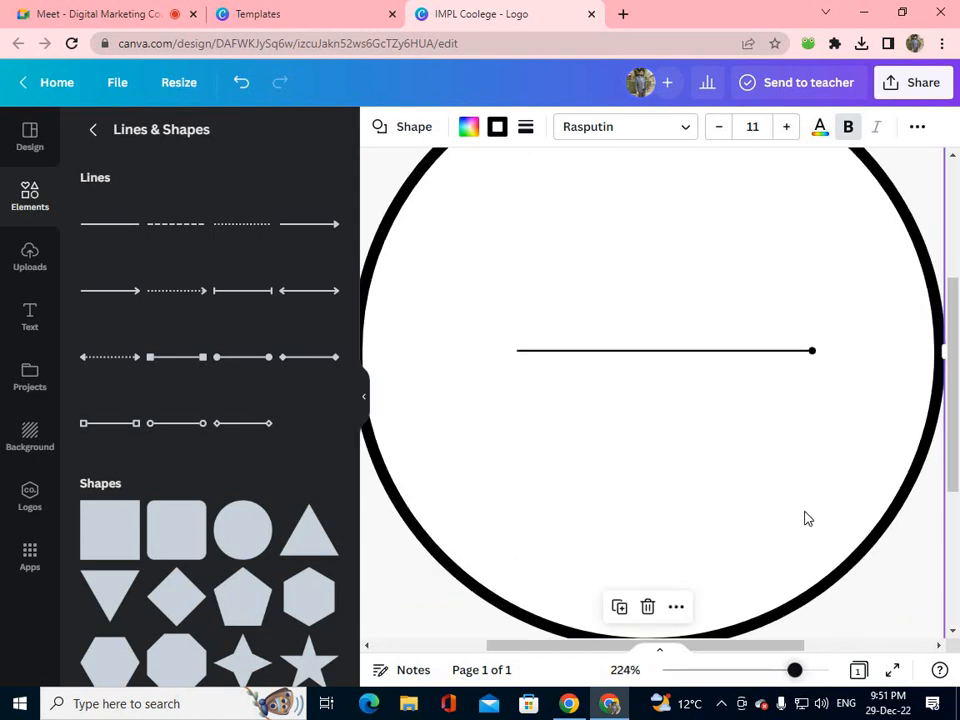
pyautogui.click(811, 351)
pyautogui.click(815, 356)
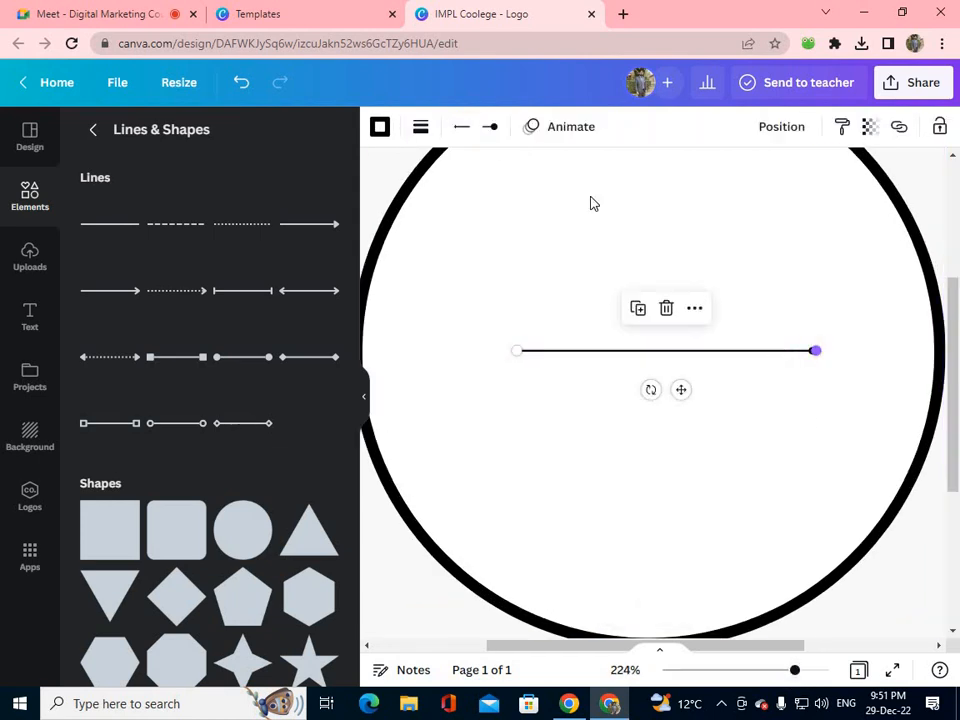
pyautogui.click(491, 130)
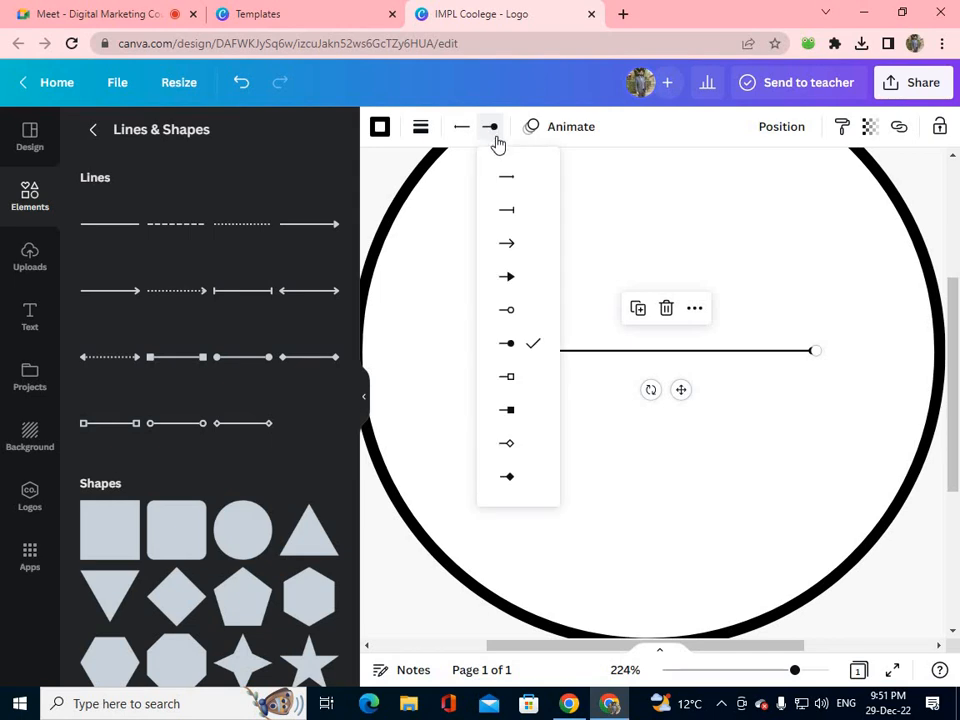
pyautogui.click(506, 247)
pyautogui.click(748, 304)
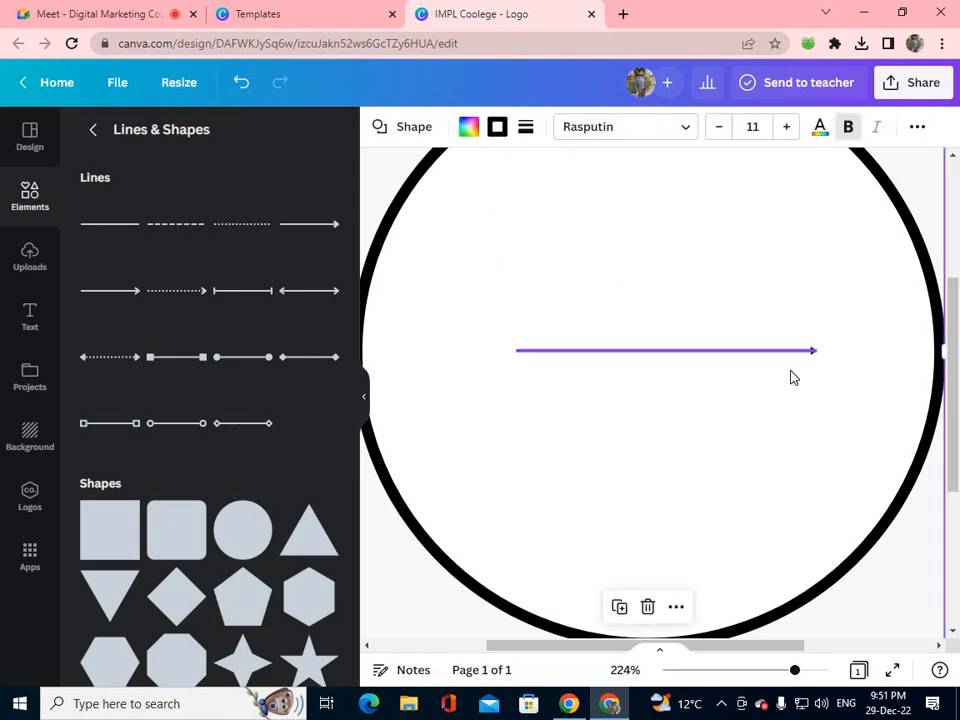
# Step: Reduce the page view to 125% and examine the arrow line inside the circle
pyautogui.scroll(2, 791, 377)
pyautogui.scroll(-1, 835, 560)
pyautogui.moveTo(794, 676); pyautogui.dragTo(785, 672)
pyautogui.rightClick(757, 678)
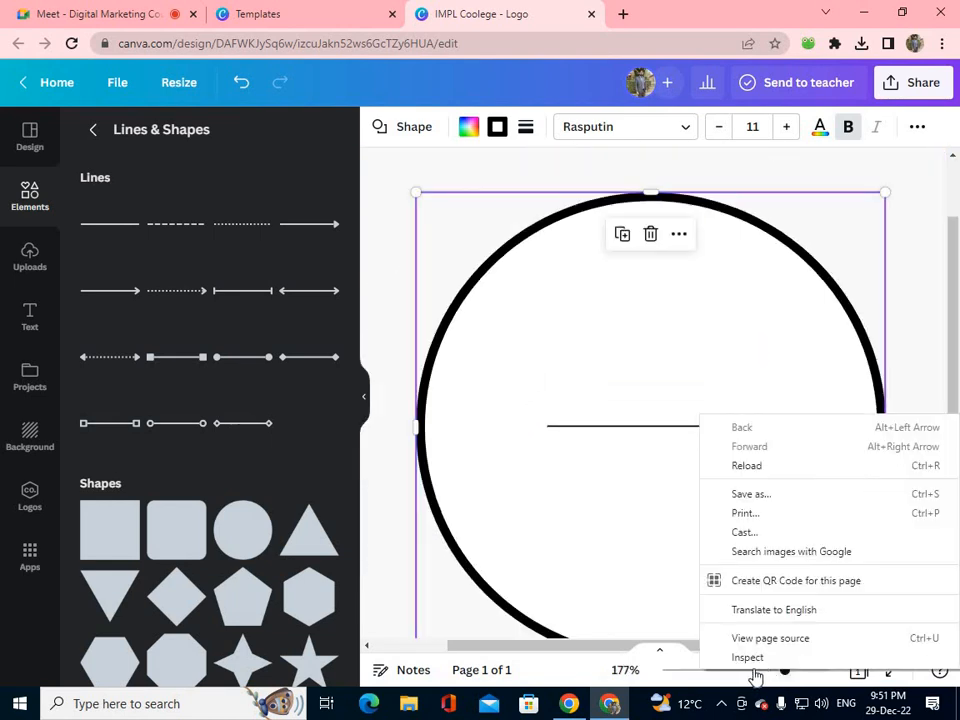
pyautogui.click(655, 576)
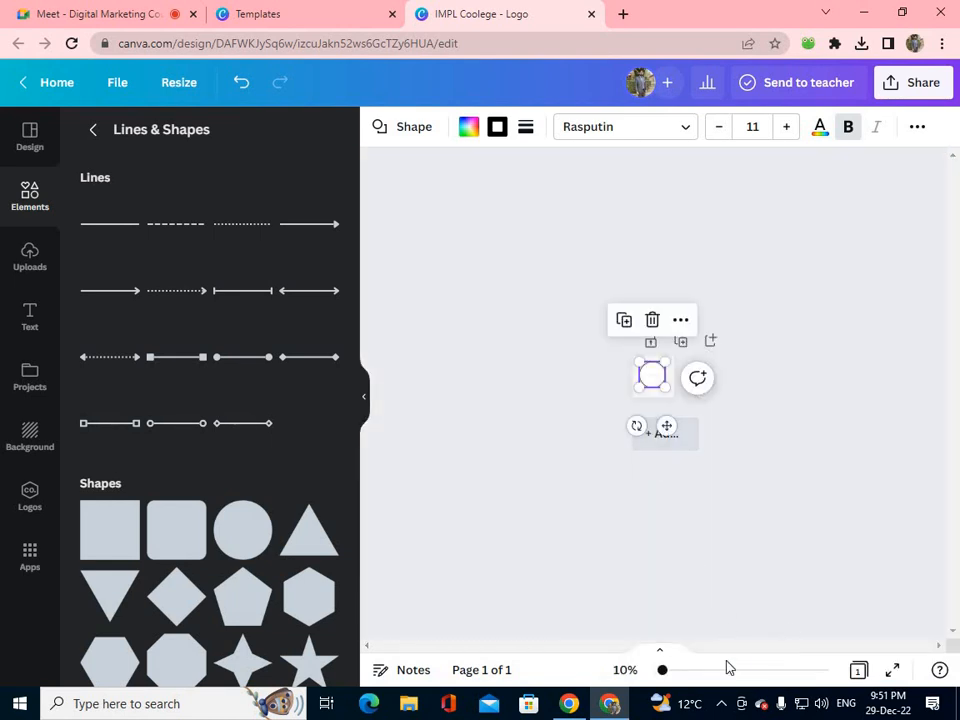
pyautogui.moveTo(666, 675); pyautogui.dragTo(779, 691)
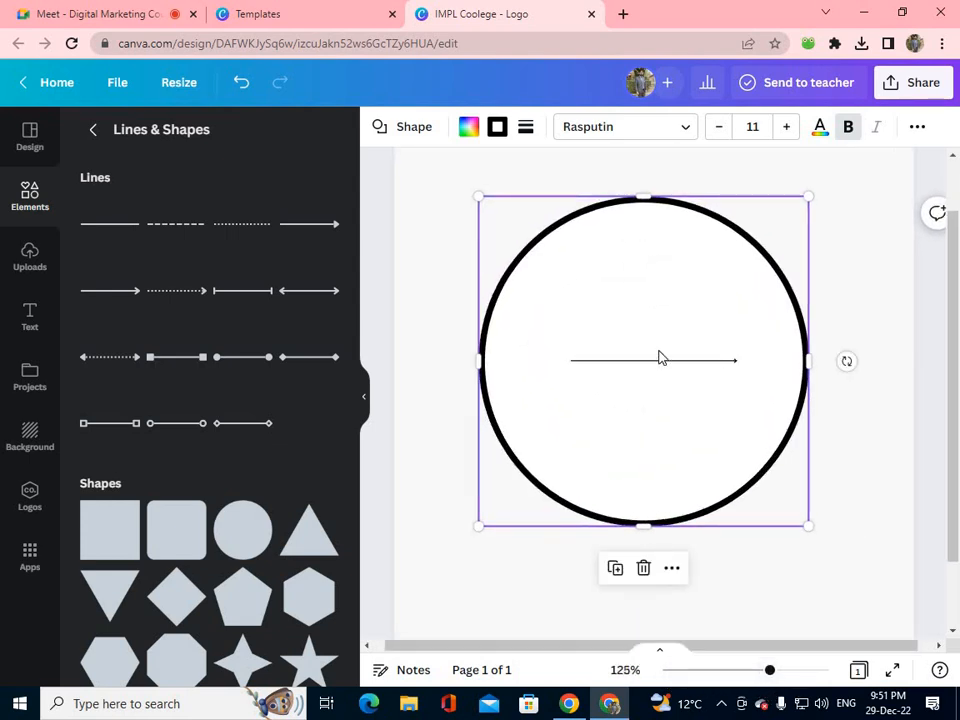
pyautogui.scroll(1, 679, 351)
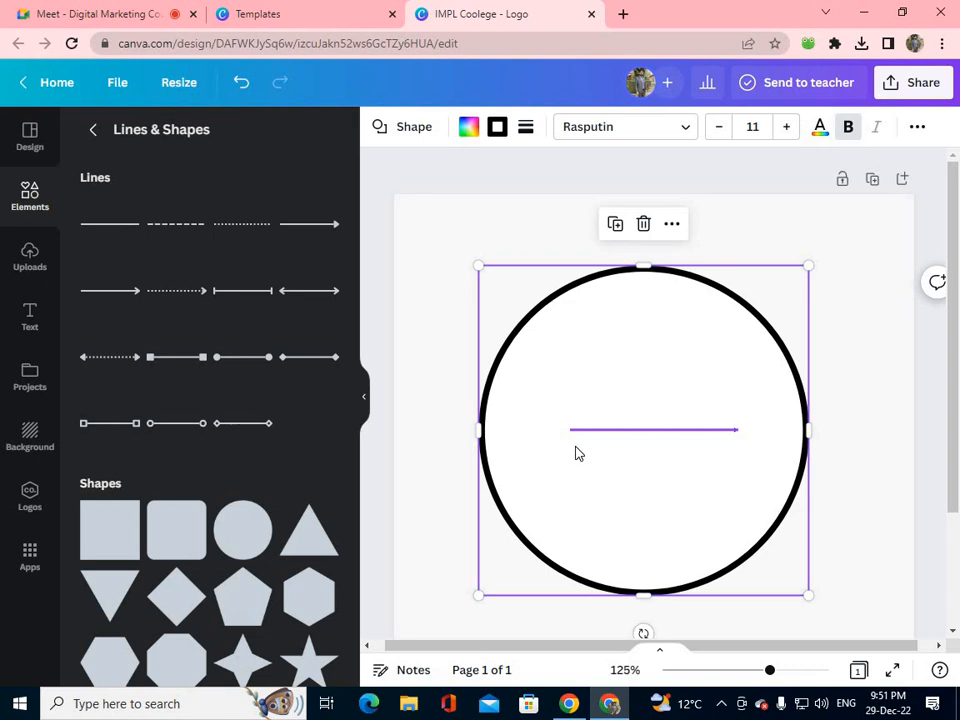
pyautogui.click(681, 432)
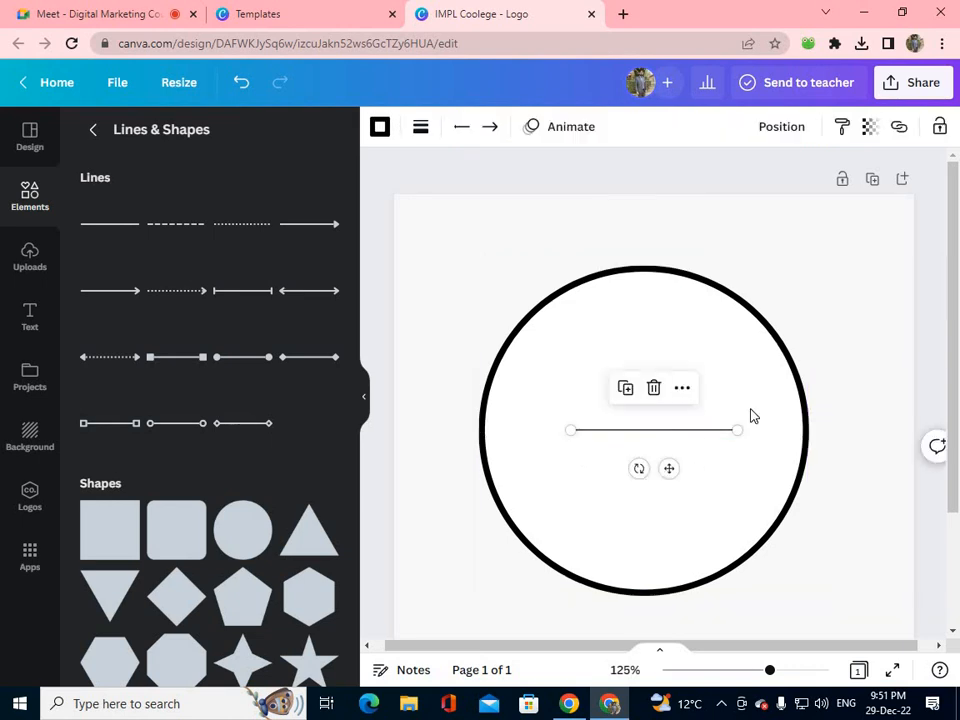
pyautogui.click(822, 340)
# Step: Add a heading text box and place it just above the circle
pyautogui.click(30, 318)
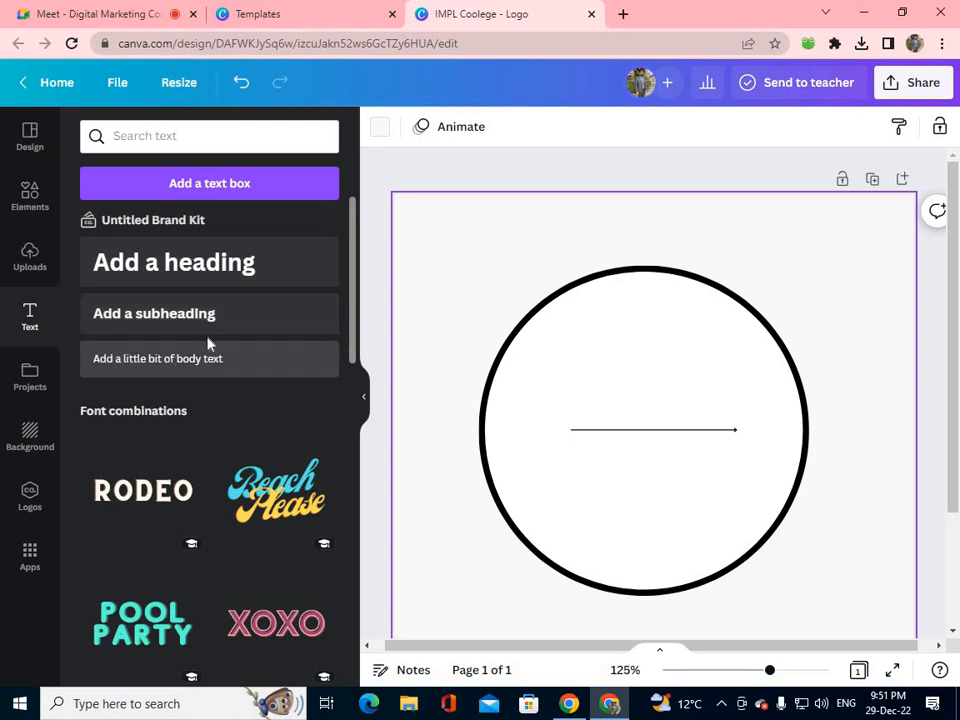
pyautogui.click(190, 270)
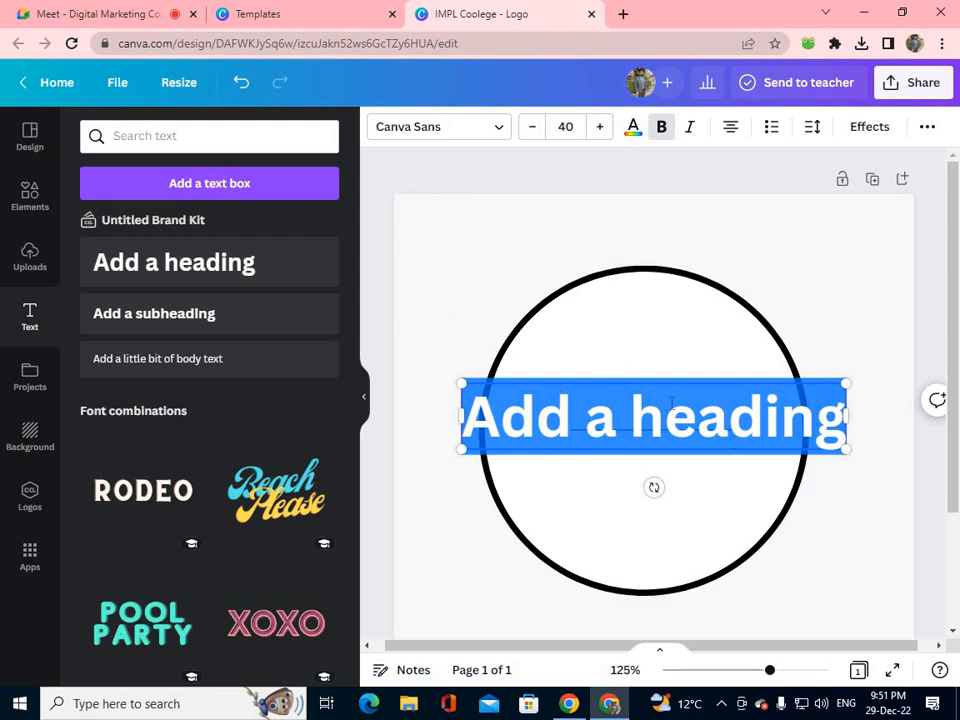
pyautogui.click(824, 322)
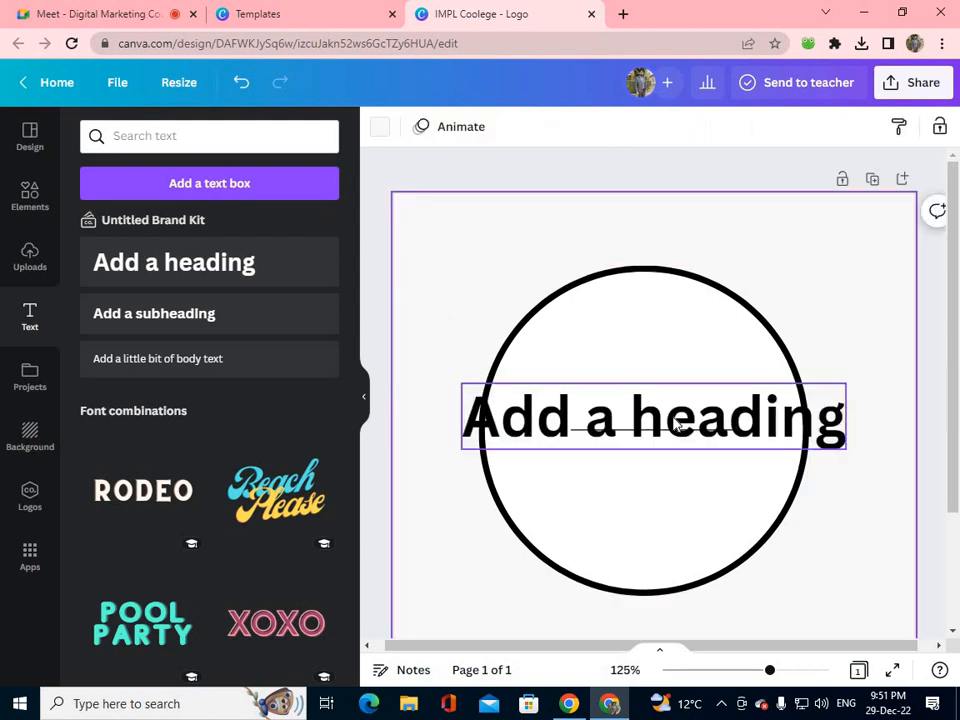
pyautogui.moveTo(676, 427); pyautogui.dragTo(661, 235)
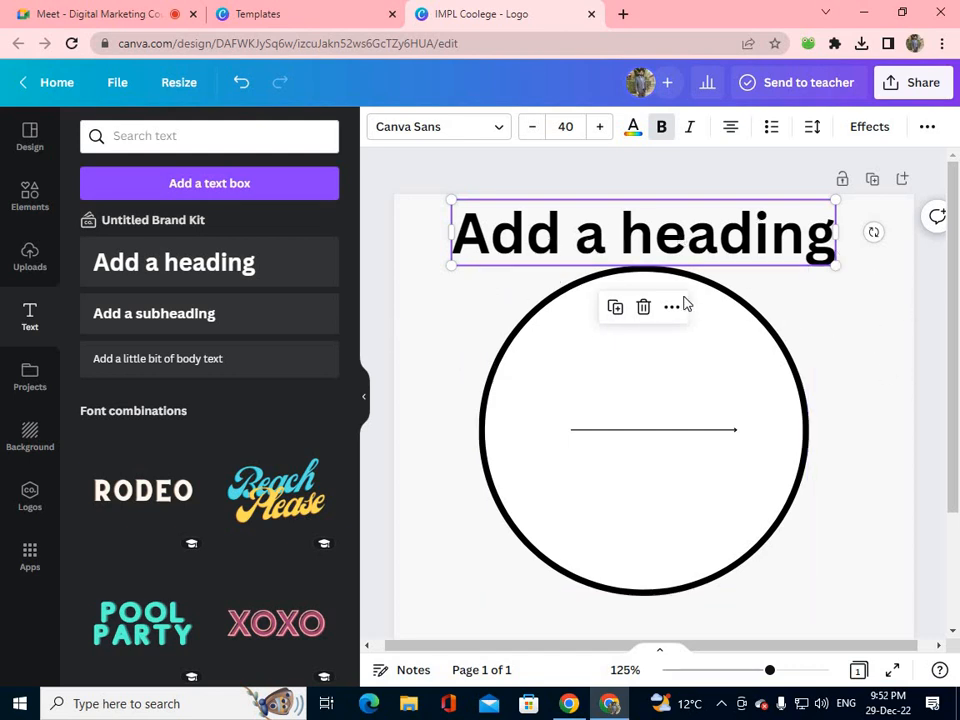
# Step: Replace the heading's placeholder text with "IMPL COLLEGE"
pyautogui.doubleClick(657, 236)
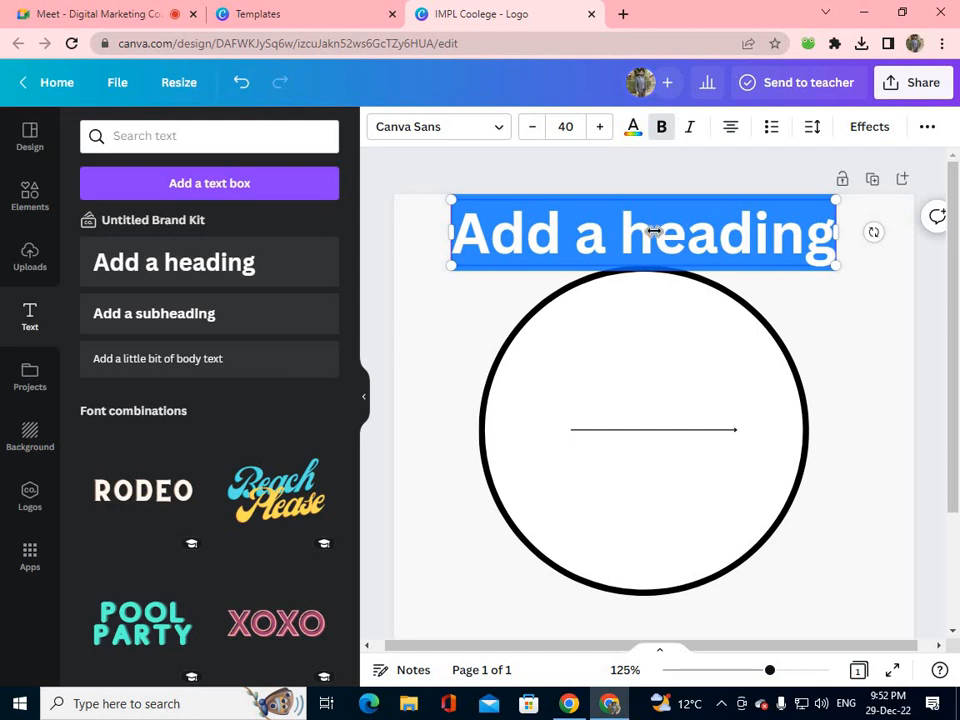
pyautogui.write('IMPL')
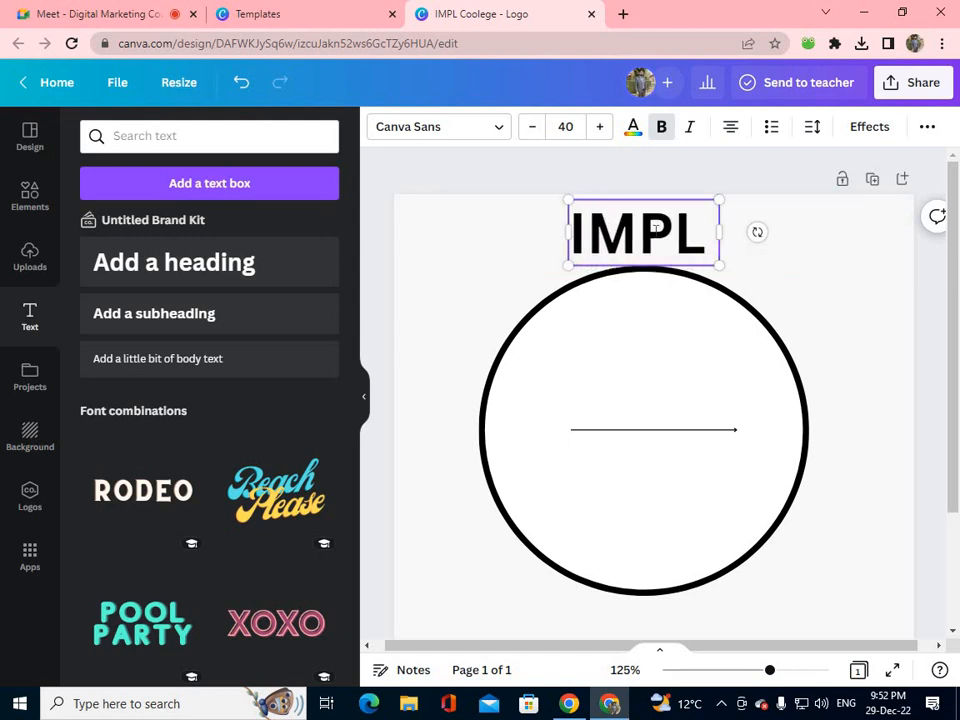
pyautogui.write(' COLLEGE')
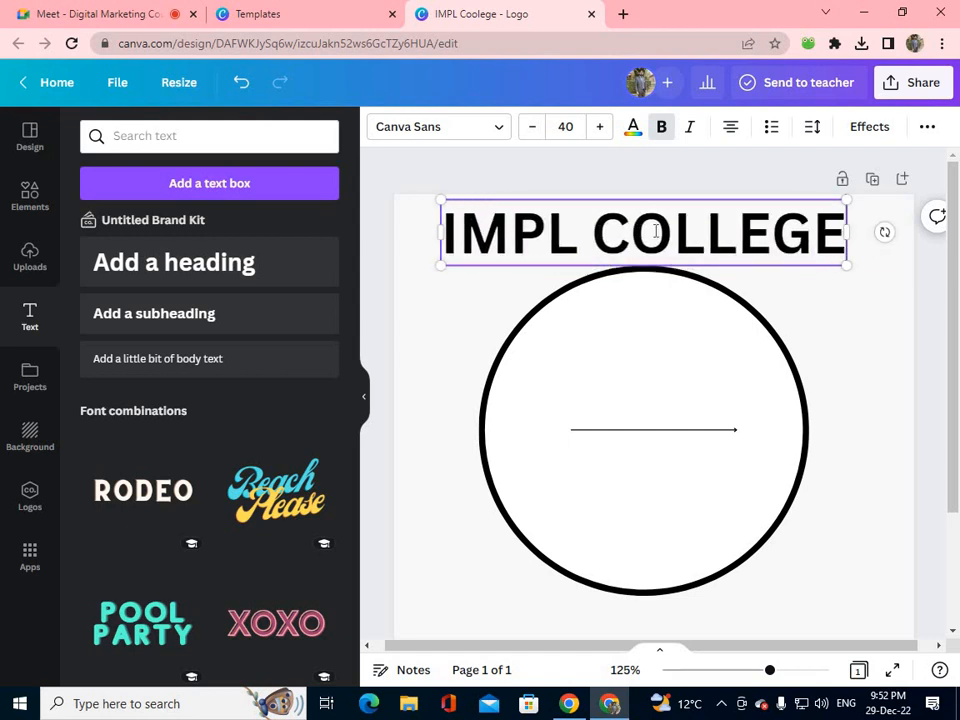
pyautogui.click(816, 341)
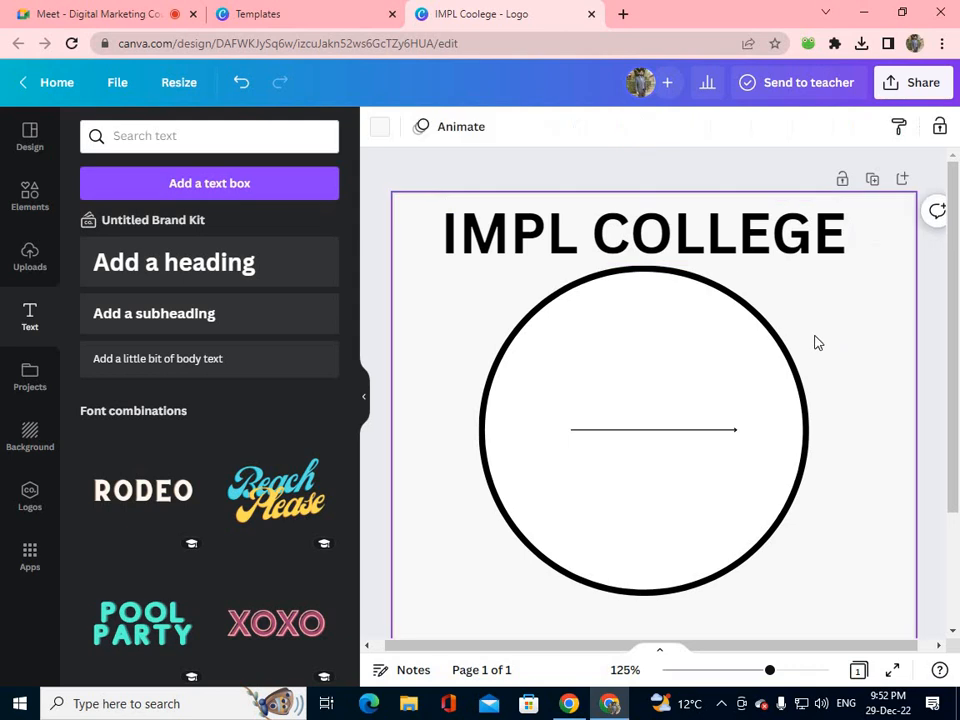
# Step: Shift the heading sideways between the page centre and the circle's centre, leaving it centred above the circle
pyautogui.click(667, 236)
pyautogui.moveTo(669, 231)
pyautogui.mouseDown()
pyautogui.moveTo(661, 231)
pyautogui.moveTo(700, 227)
pyautogui.moveTo(659, 231)
pyautogui.moveTo(667, 230)
pyautogui.mouseUp()
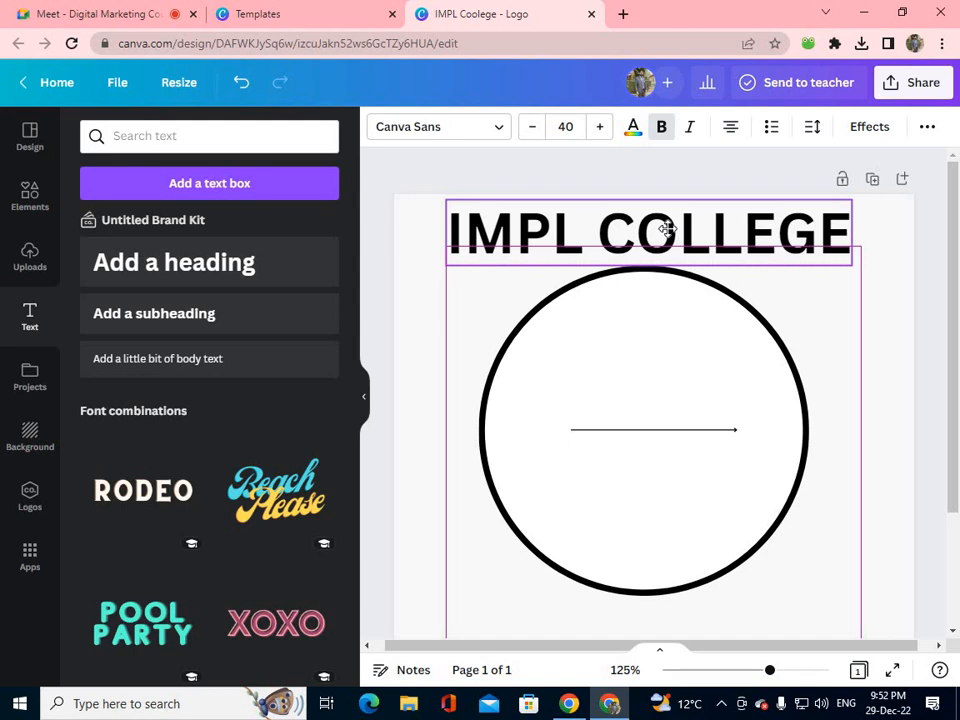
pyautogui.moveTo(667, 230); pyautogui.dragTo(661, 230)
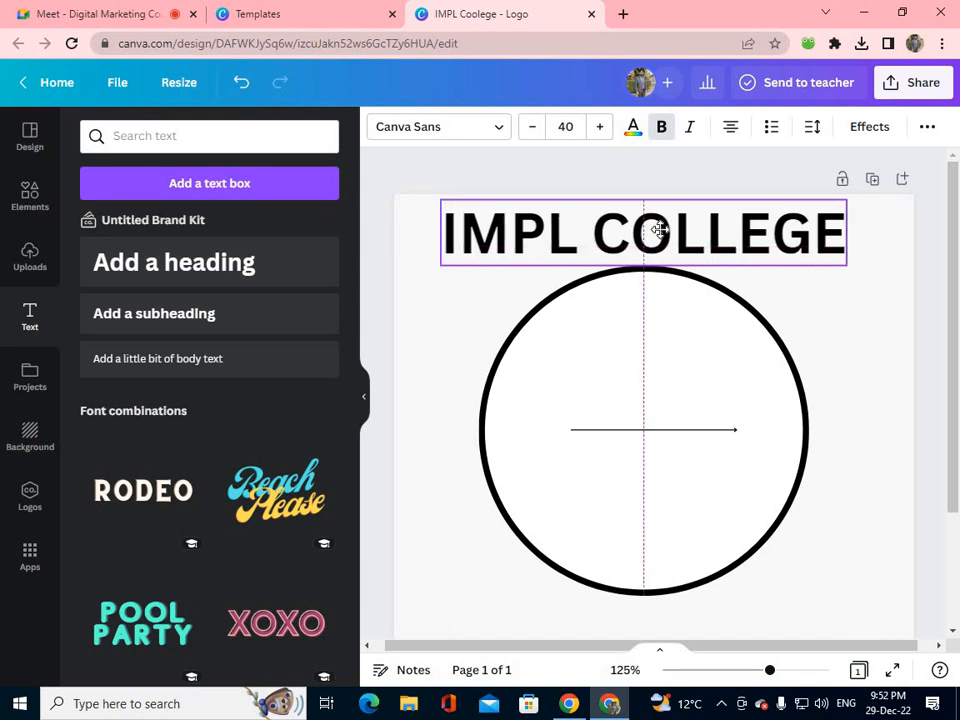
pyautogui.moveTo(658, 230)
pyautogui.mouseDown()
pyautogui.moveTo(643, 233)
pyautogui.moveTo(674, 233)
pyautogui.mouseUp()
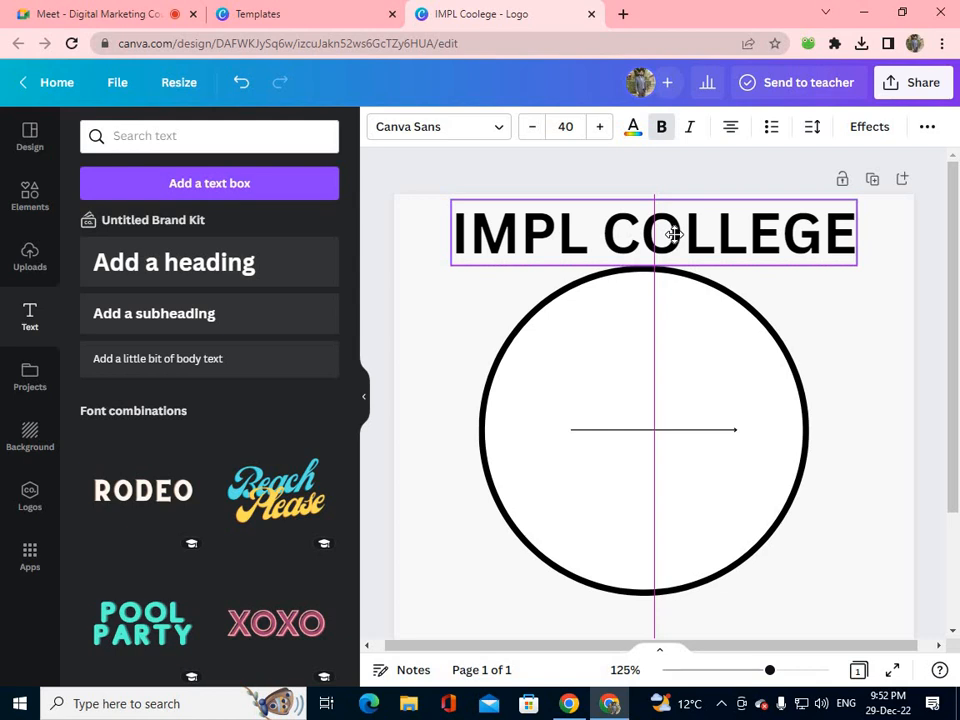
pyautogui.moveTo(674, 233)
pyautogui.mouseDown()
pyautogui.moveTo(677, 432)
pyautogui.moveTo(686, 319)
pyautogui.moveTo(677, 225)
pyautogui.moveTo(669, 238)
pyautogui.moveTo(671, 229)
pyautogui.moveTo(654, 229)
pyautogui.moveTo(664, 232)
pyautogui.mouseUp()
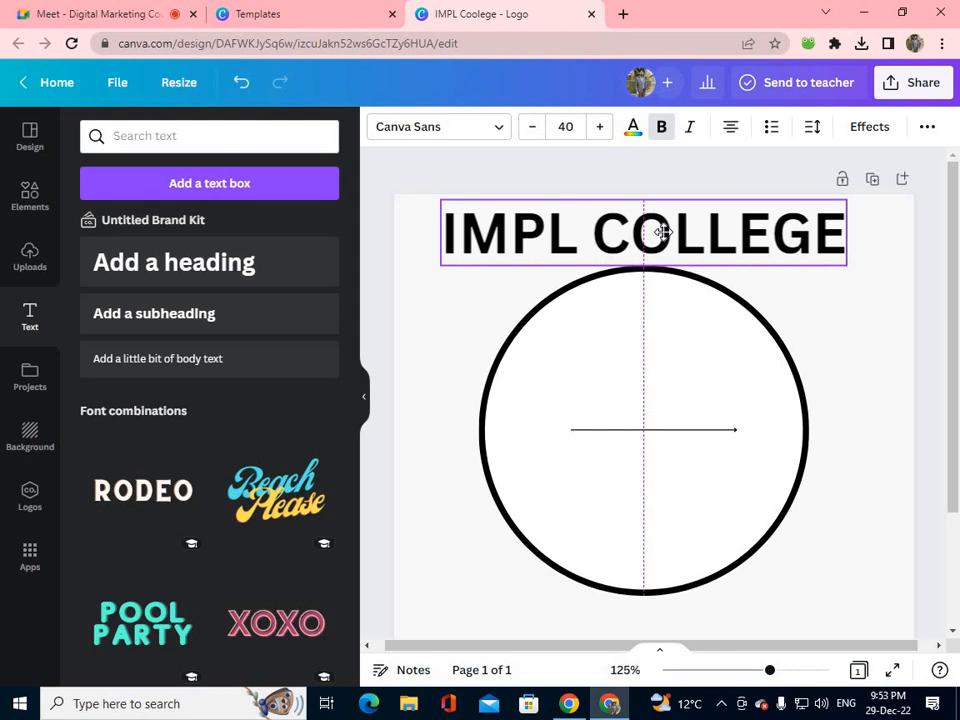
pyautogui.moveTo(664, 232); pyautogui.dragTo(663, 234)
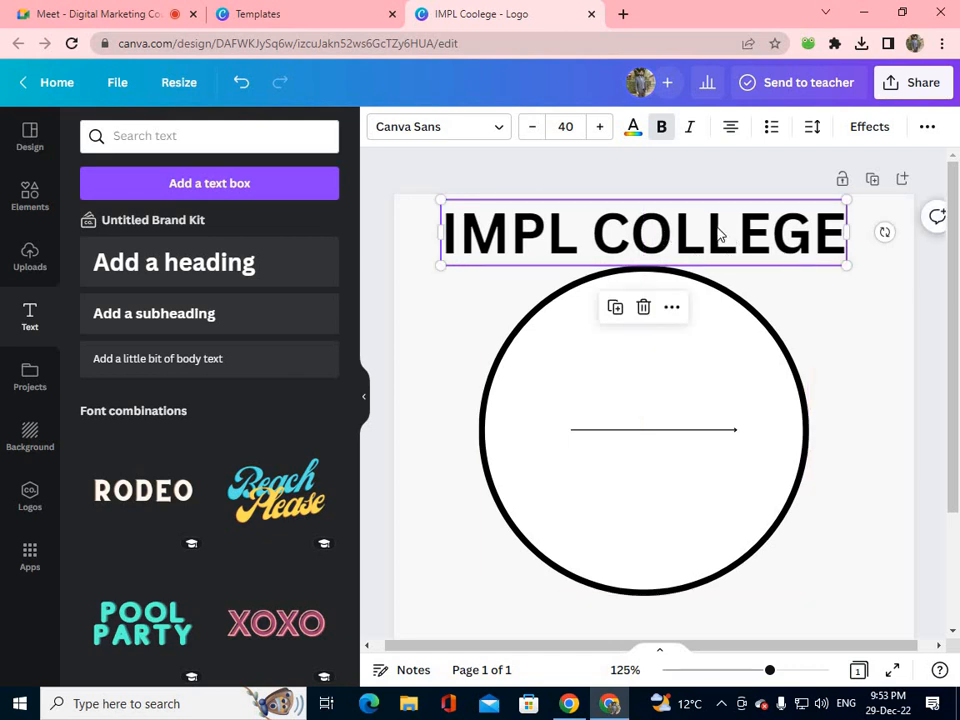
# Step: Apply a Shadow effect to the heading with offset 77, blur 11 and transparency 38
pyautogui.click(497, 133)
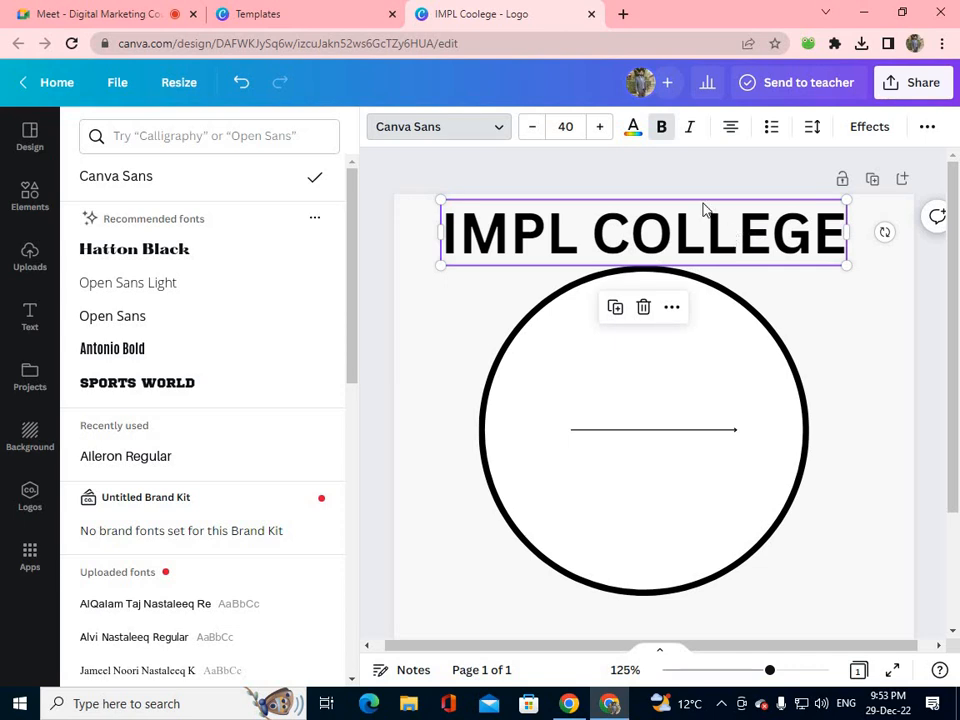
pyautogui.click(870, 128)
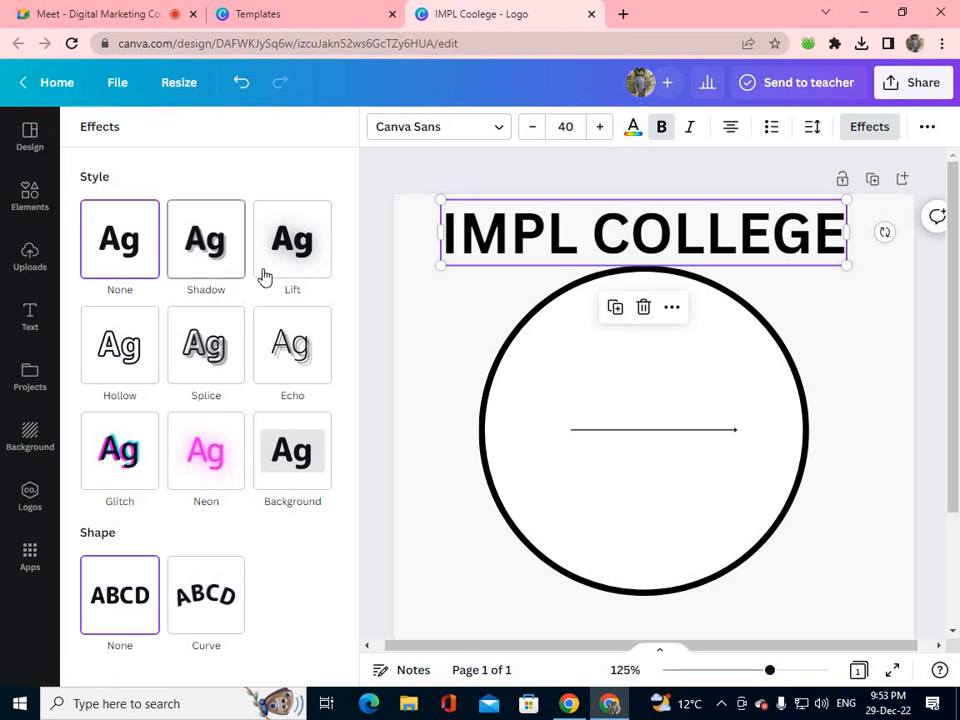
pyautogui.click(224, 250)
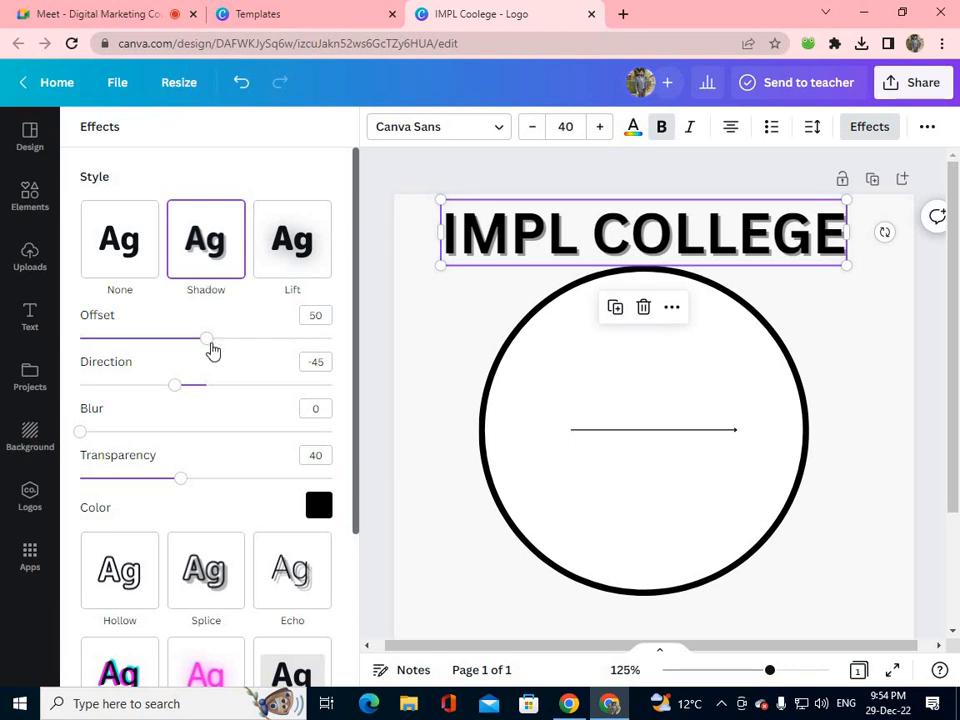
pyautogui.moveTo(219, 345); pyautogui.dragTo(273, 341)
pyautogui.moveTo(171, 391)
pyautogui.mouseDown()
pyautogui.moveTo(111, 383)
pyautogui.moveTo(216, 381)
pyautogui.moveTo(141, 382)
pyautogui.moveTo(175, 377)
pyautogui.mouseUp()
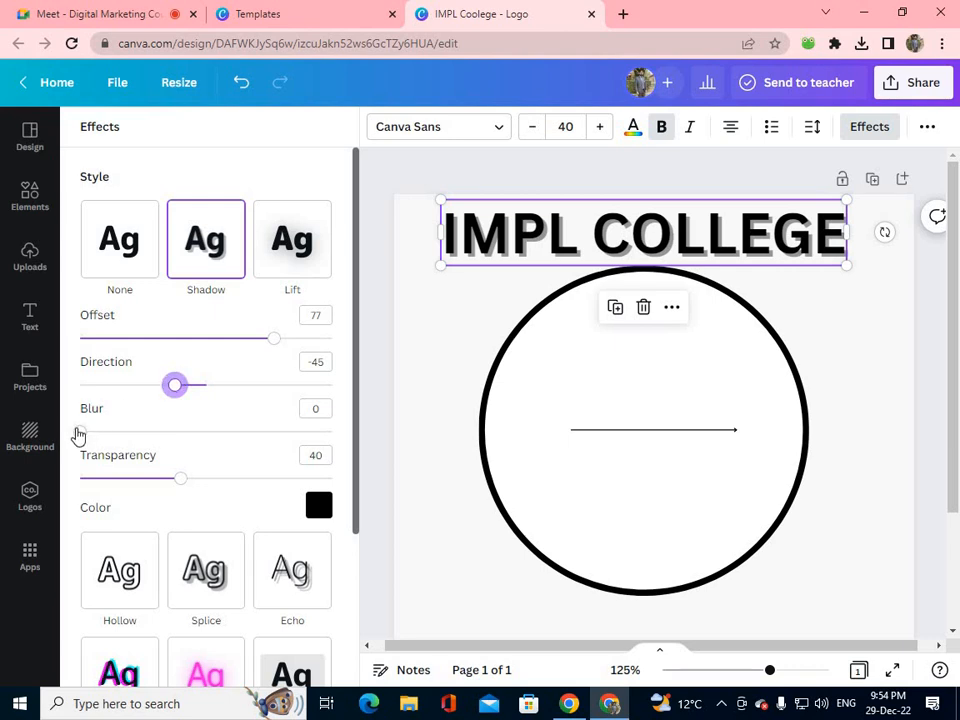
pyautogui.moveTo(79, 432); pyautogui.dragTo(107, 440)
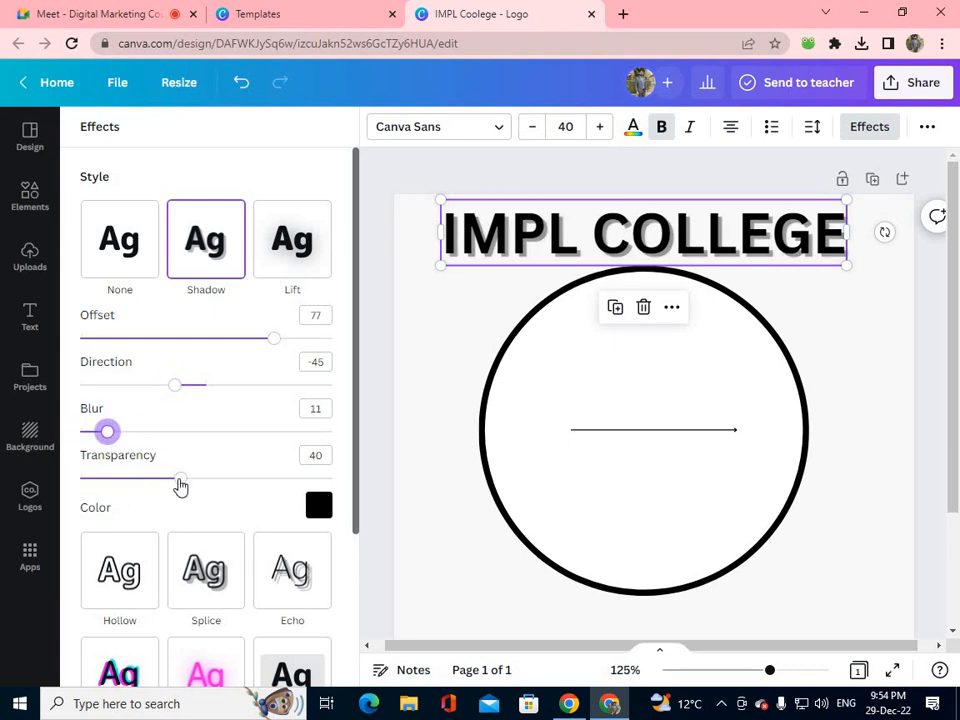
pyautogui.moveTo(182, 485); pyautogui.dragTo(177, 515)
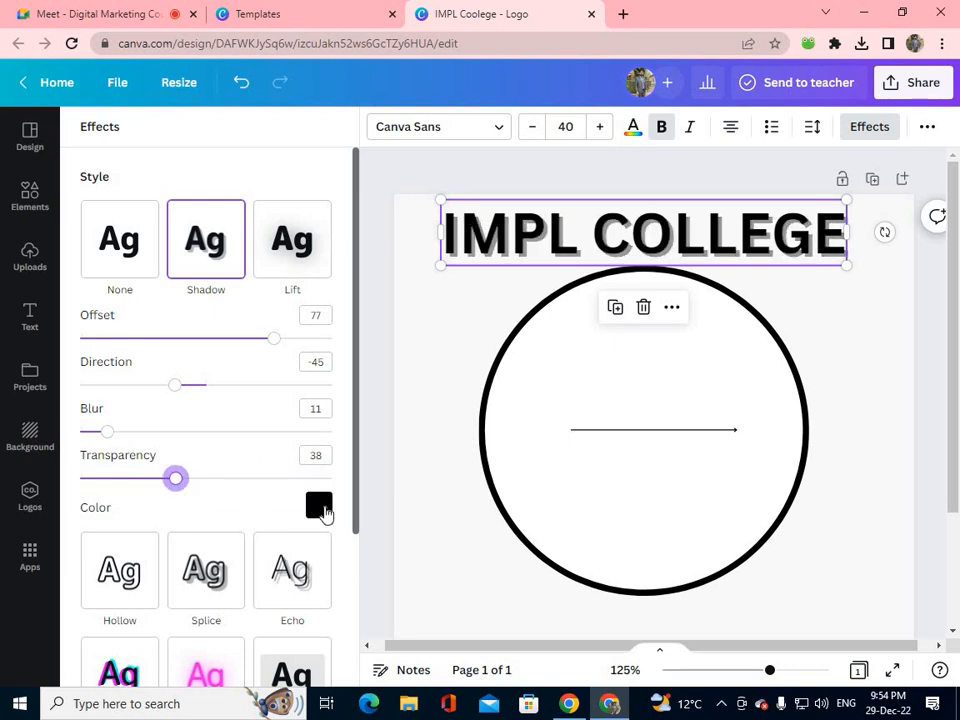
# Step: Change the heading's shadow color to dark blue
pyautogui.click(318, 506)
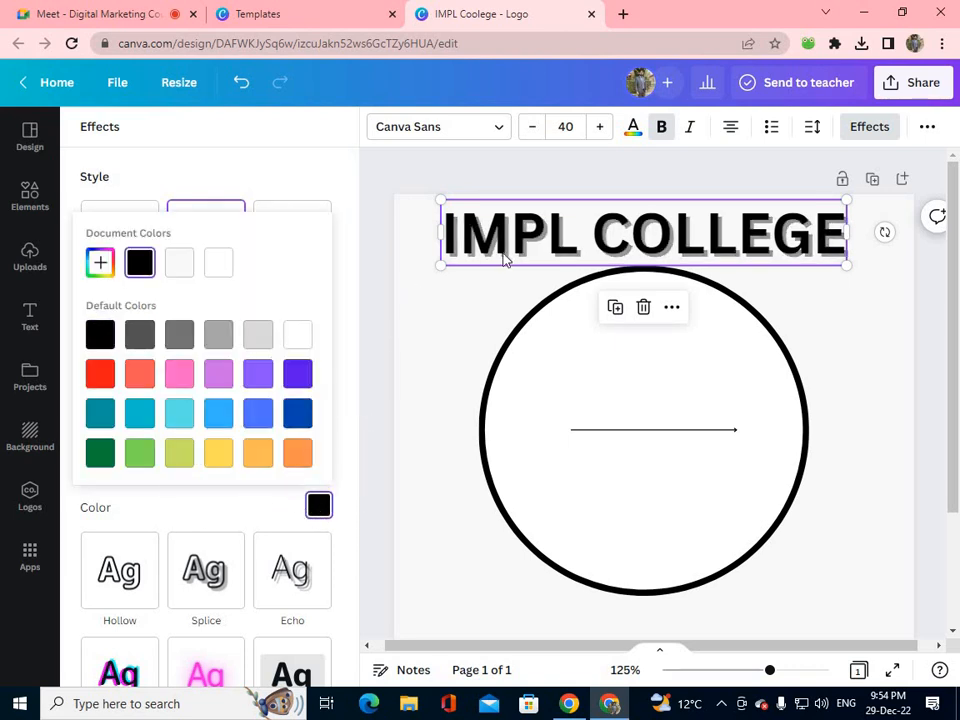
pyautogui.click(219, 376)
pyautogui.click(297, 413)
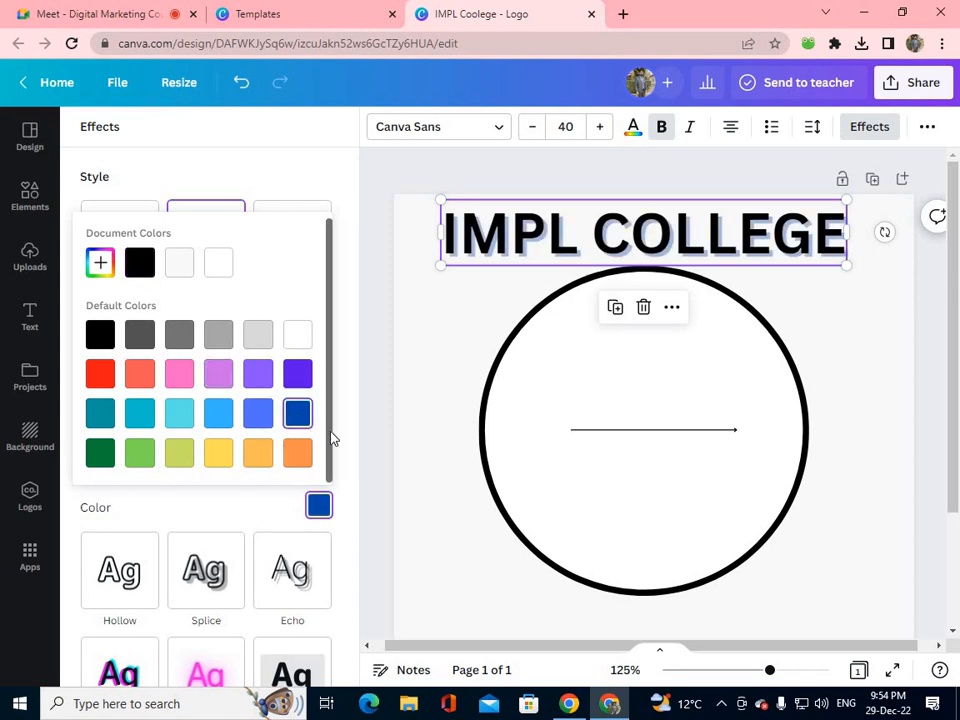
pyautogui.click(266, 176)
# Step: Try the Lift text effect on the heading and compare it with the default Shadow effect
pyautogui.click(276, 262)
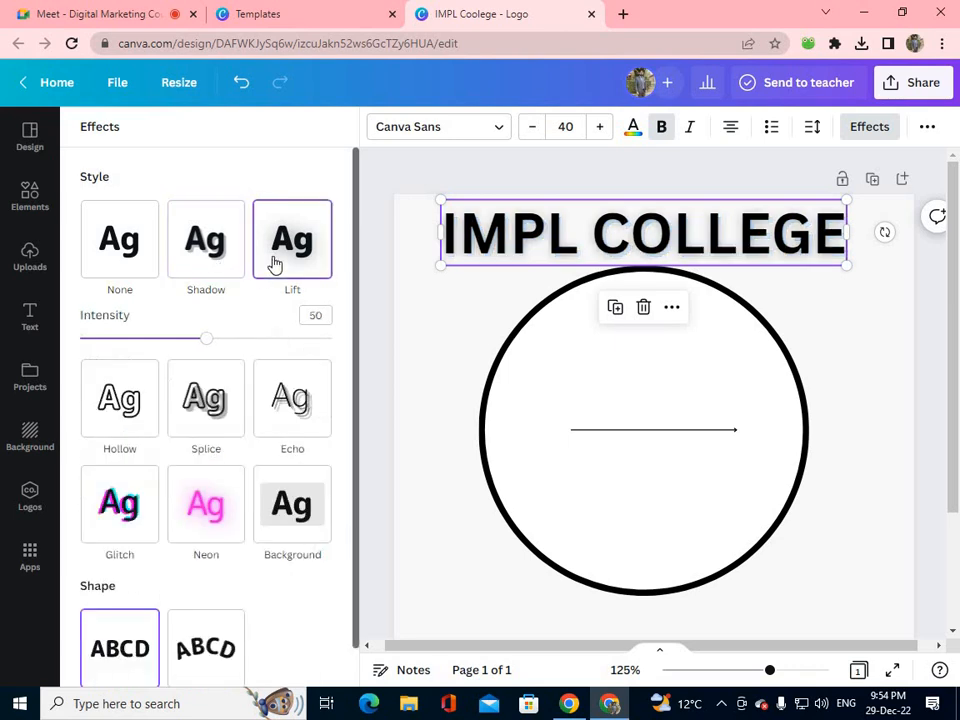
pyautogui.click(213, 258)
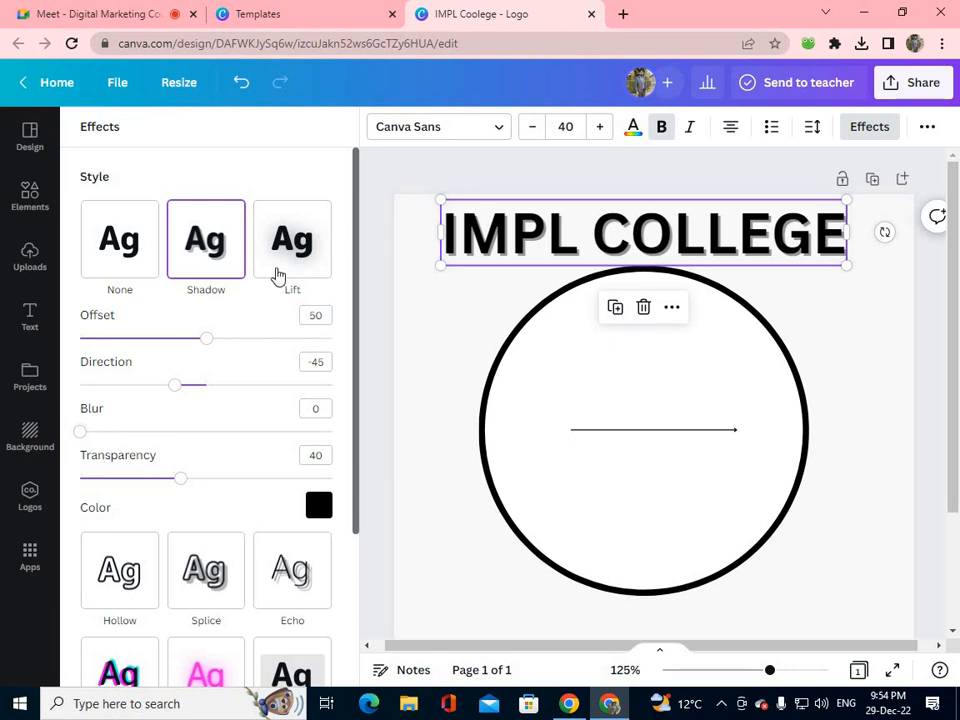
pyautogui.click(288, 244)
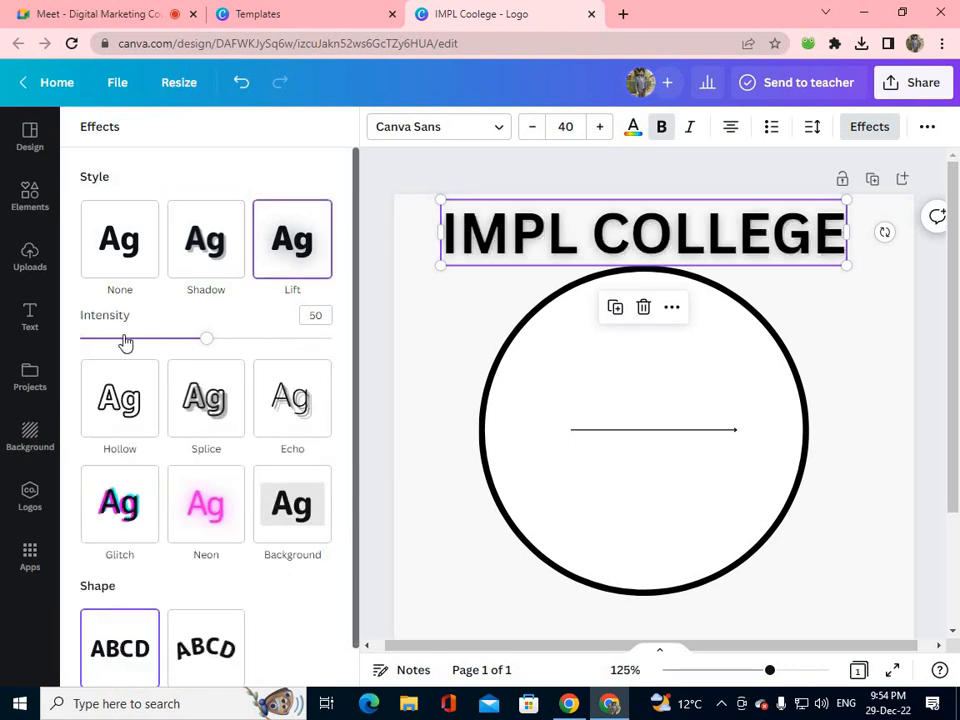
# Step: Try the Hollow text effect on the heading with a thickness of 51
pyautogui.scroll(-1, 150, 340)
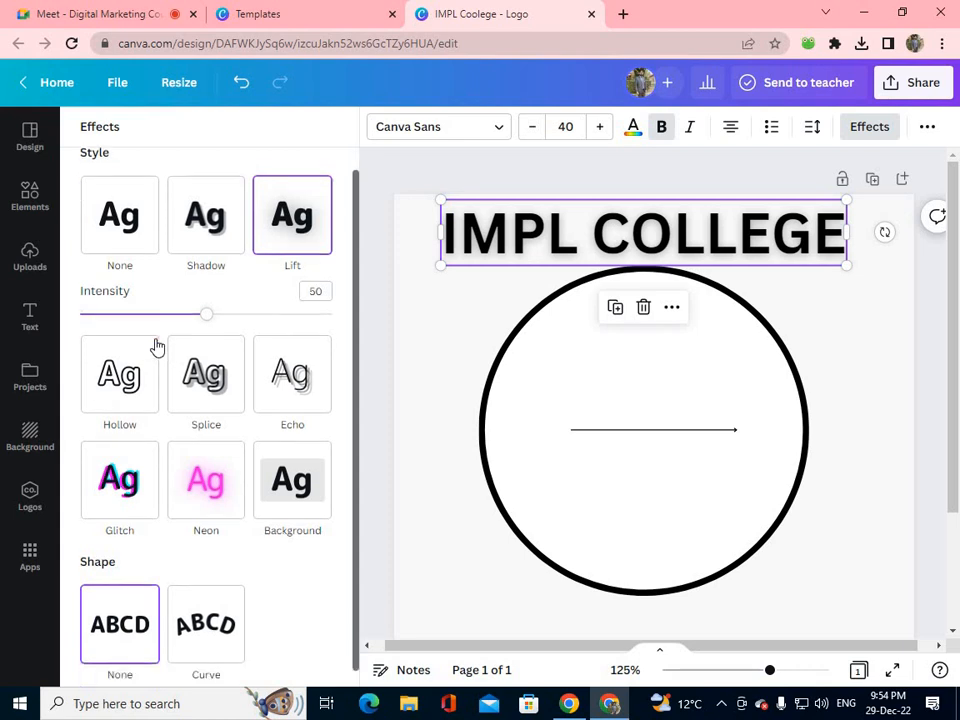
pyautogui.click(118, 370)
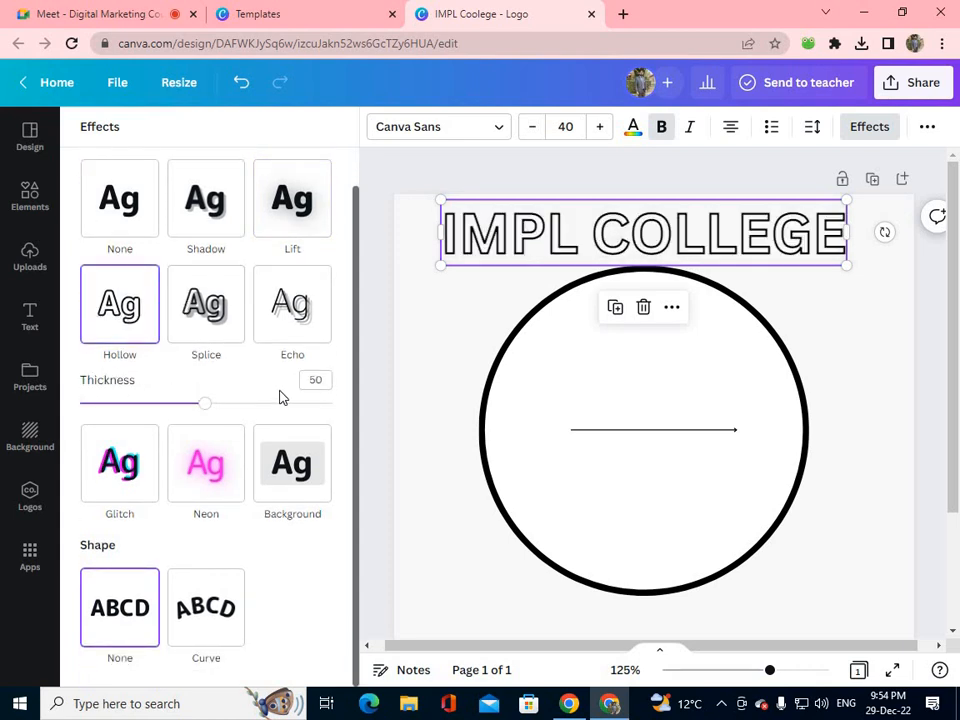
pyautogui.moveTo(208, 407)
pyautogui.mouseDown()
pyautogui.moveTo(336, 414)
pyautogui.moveTo(209, 414)
pyautogui.mouseUp()
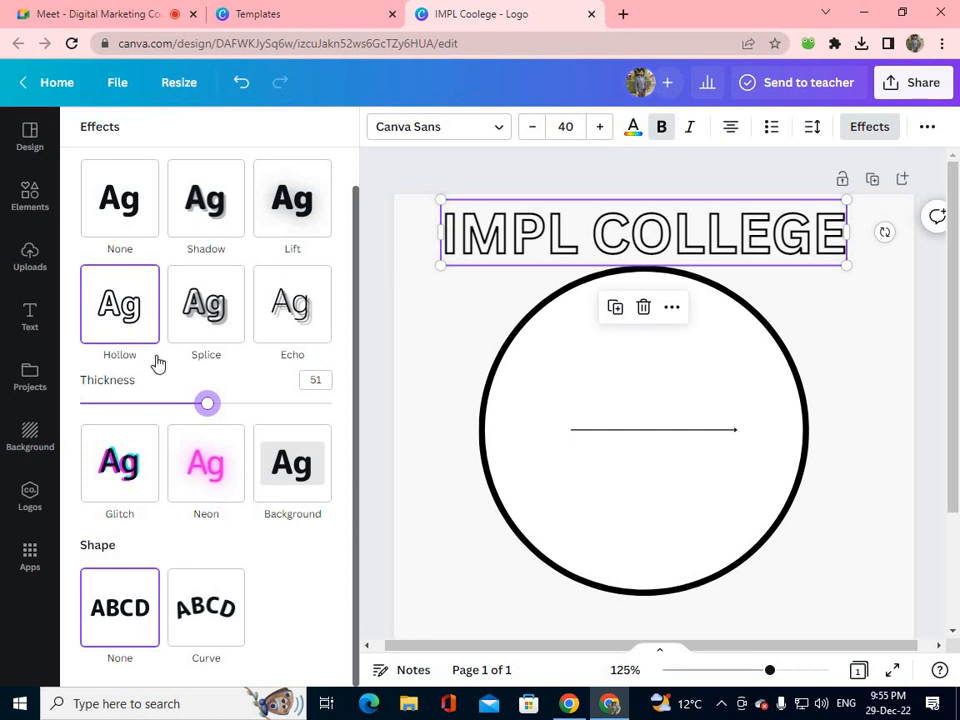
# Step: Apply the Background text effect to the heading with roundness 30, spread 83 and transparency 52
pyautogui.click(281, 472)
pyautogui.scroll(-1, 240, 495)
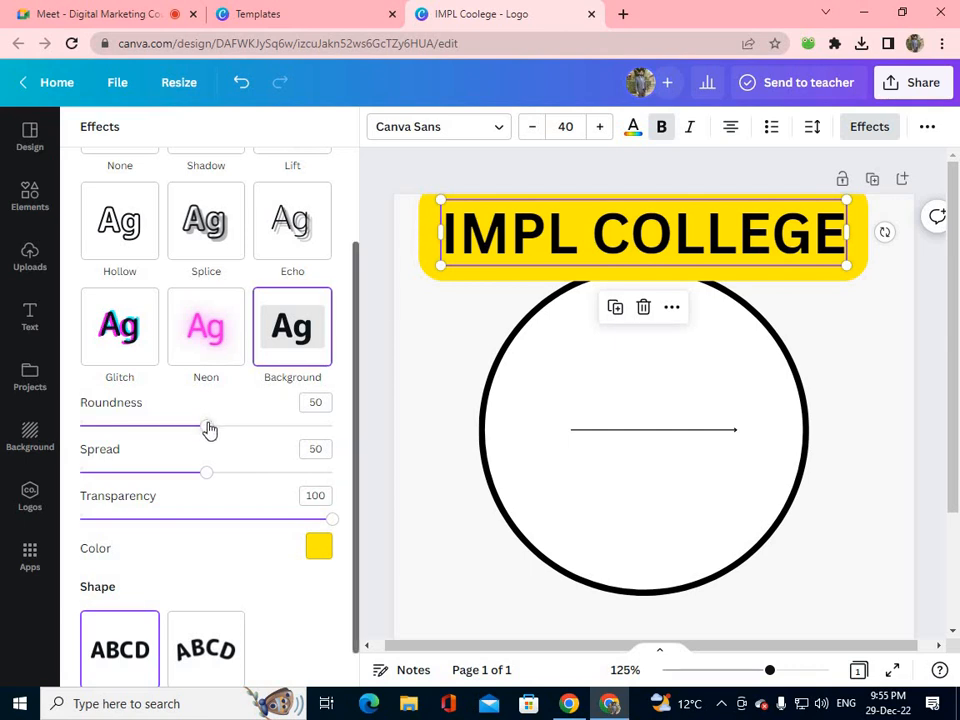
pyautogui.moveTo(209, 429); pyautogui.dragTo(155, 438)
pyautogui.moveTo(210, 476); pyautogui.dragTo(289, 471)
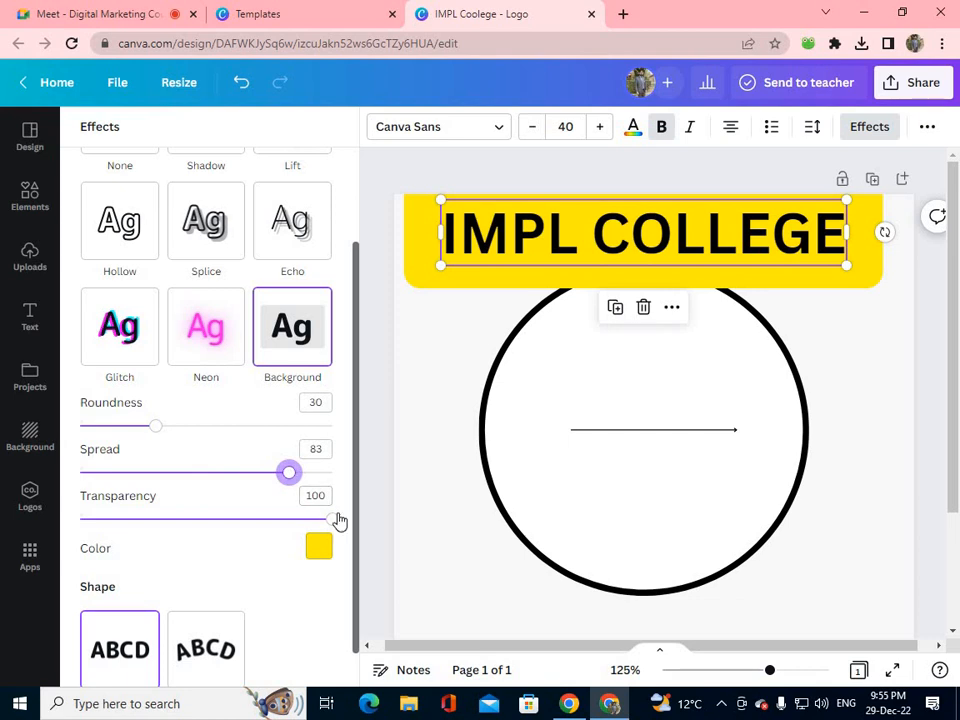
pyautogui.moveTo(281, 525); pyautogui.dragTo(210, 519)
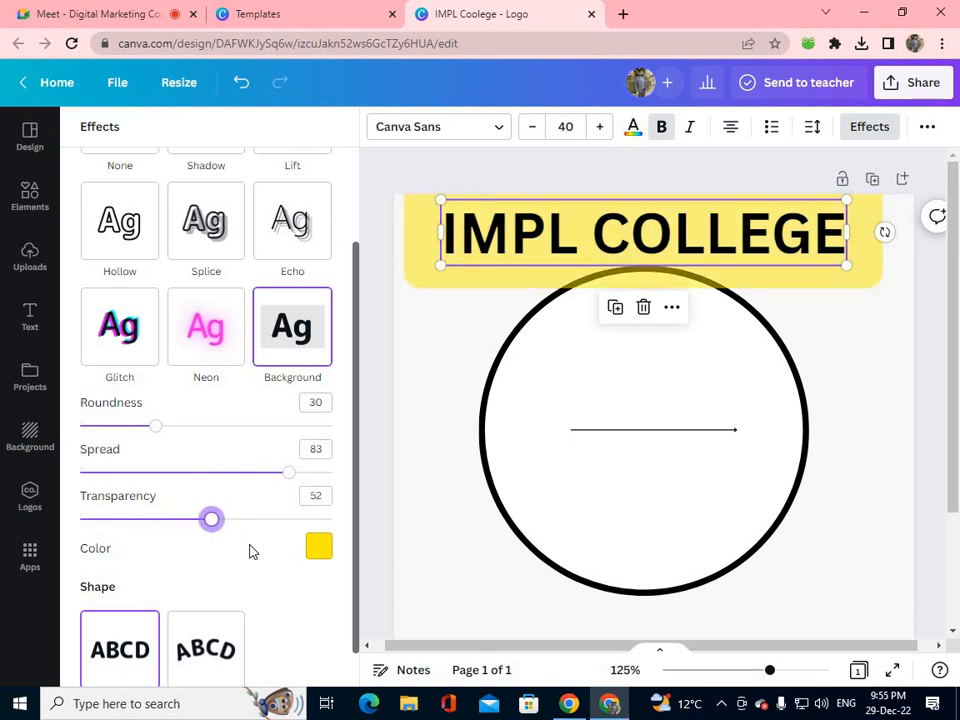
# Step: Change the heading's background effect color to light purple
pyautogui.click(318, 548)
pyautogui.click(218, 414)
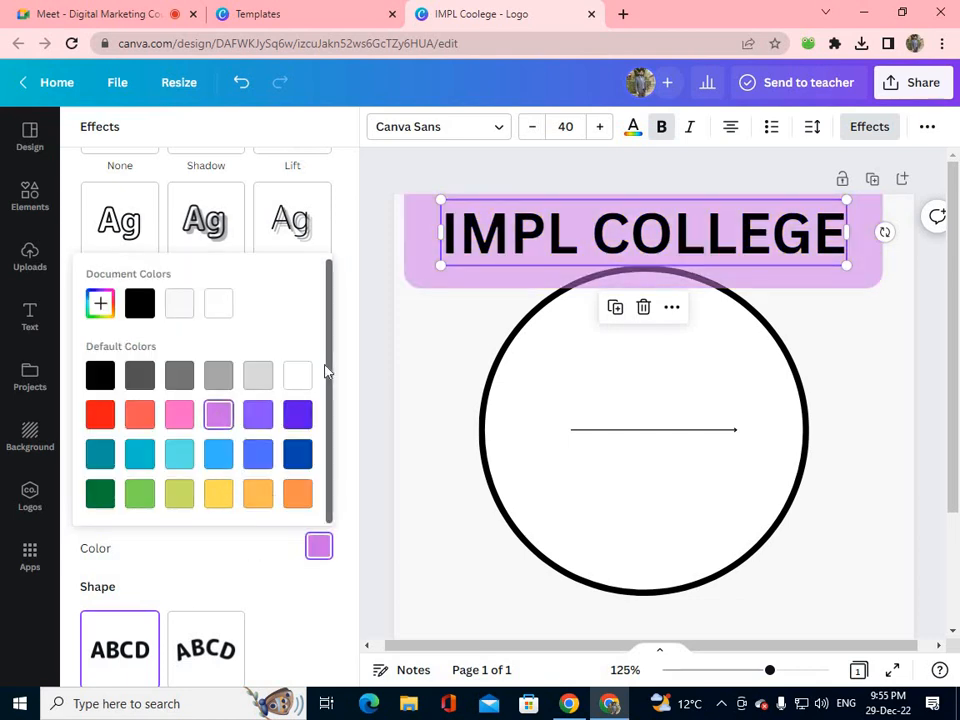
pyautogui.click(379, 305)
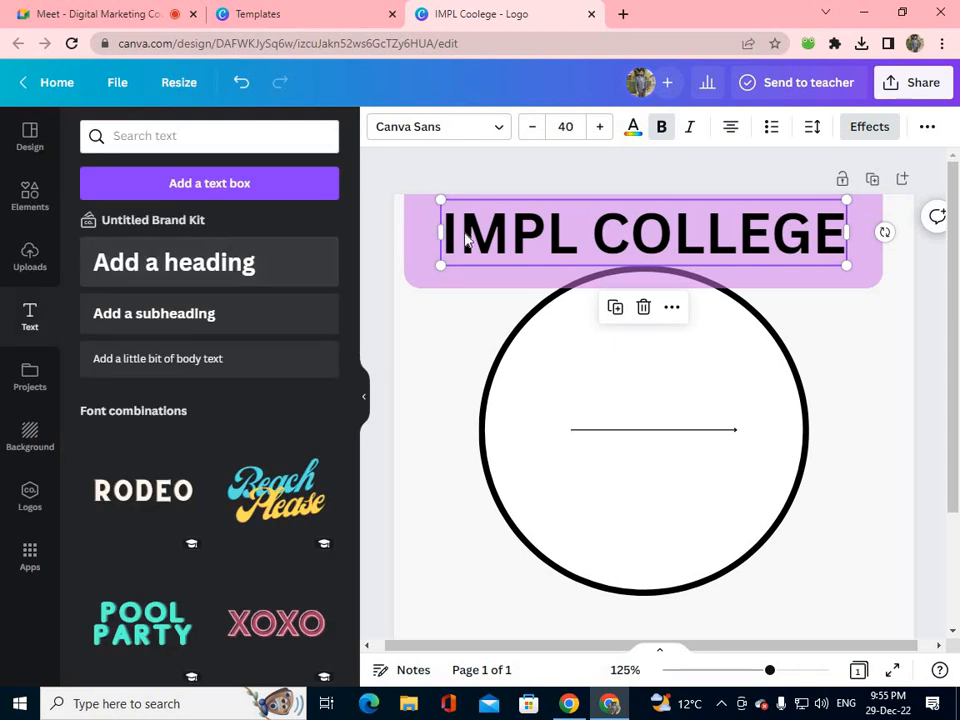
# Step: Apply the Curve shape to the heading so its text arches over the circle
pyautogui.click(867, 130)
pyautogui.scroll(-2, 200, 500)
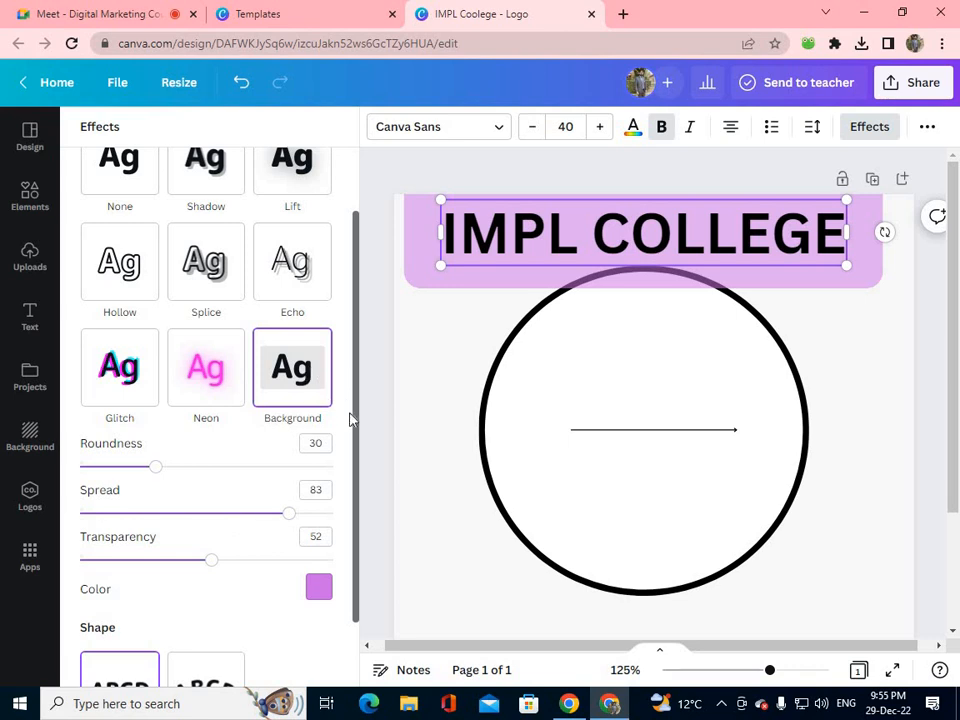
pyautogui.scroll(-2, 353, 417)
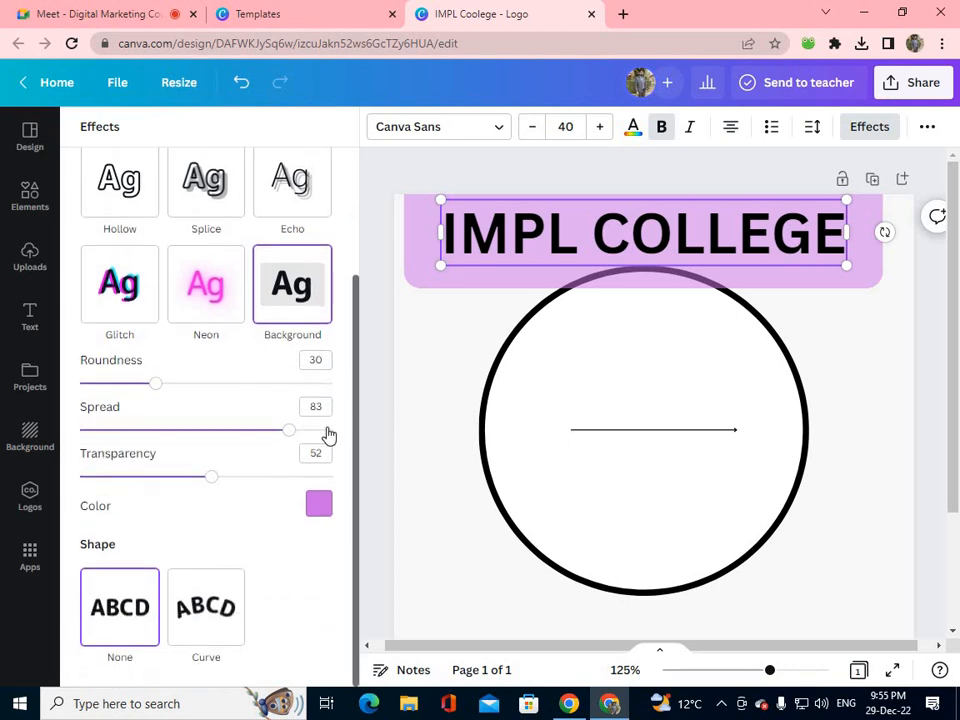
pyautogui.click(196, 625)
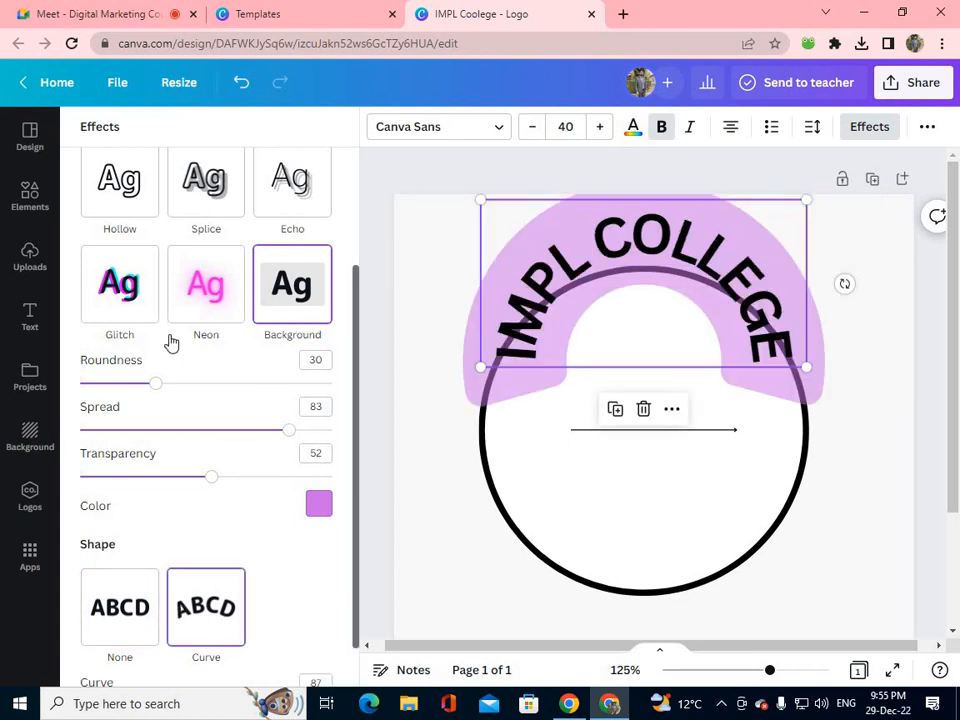
# Step: Remove the background effect from the IMPL COLLEGE heading and set its curve to 64
pyautogui.scroll(3, 172, 343)
pyautogui.click(130, 270)
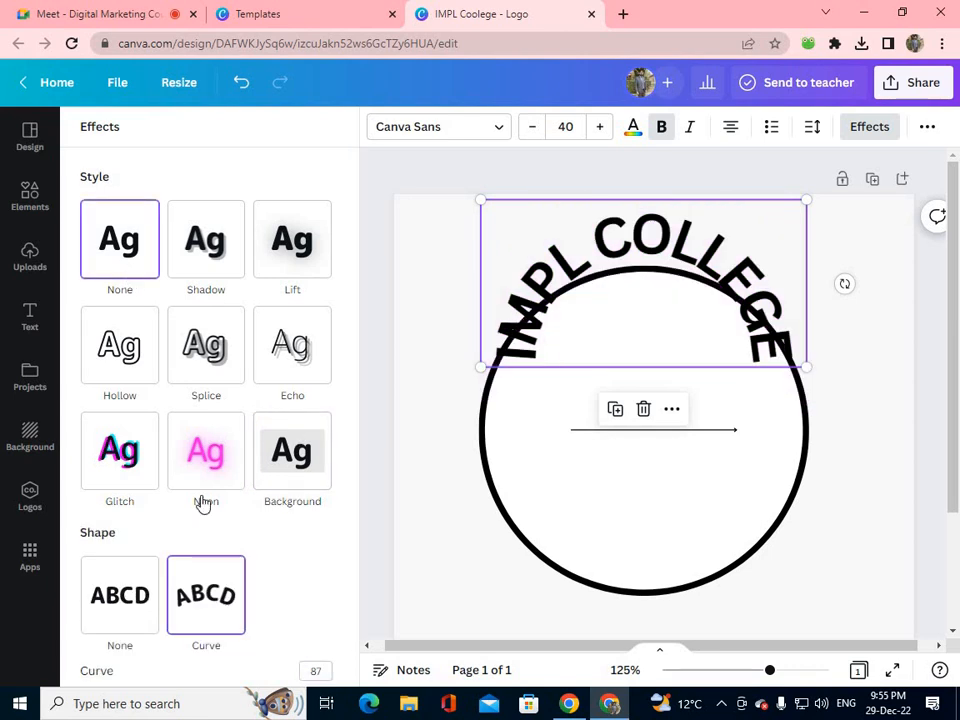
pyautogui.scroll(-1, 205, 617)
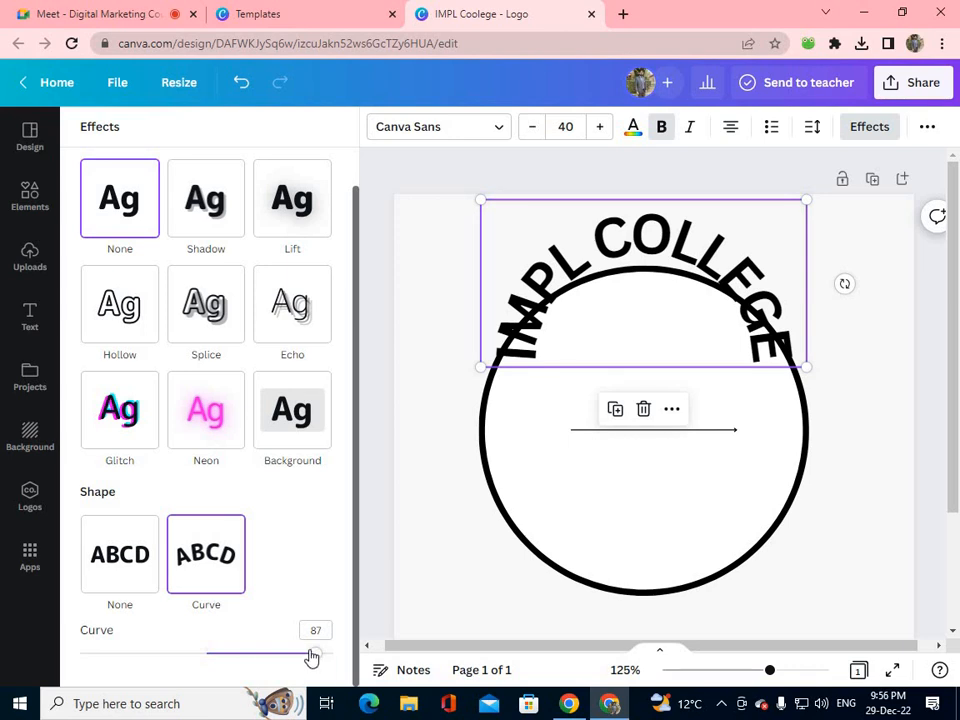
pyautogui.moveTo(313, 660)
pyautogui.mouseDown()
pyautogui.moveTo(276, 664)
pyautogui.moveTo(321, 666)
pyautogui.moveTo(240, 675)
pyautogui.moveTo(321, 673)
pyautogui.mouseUp()
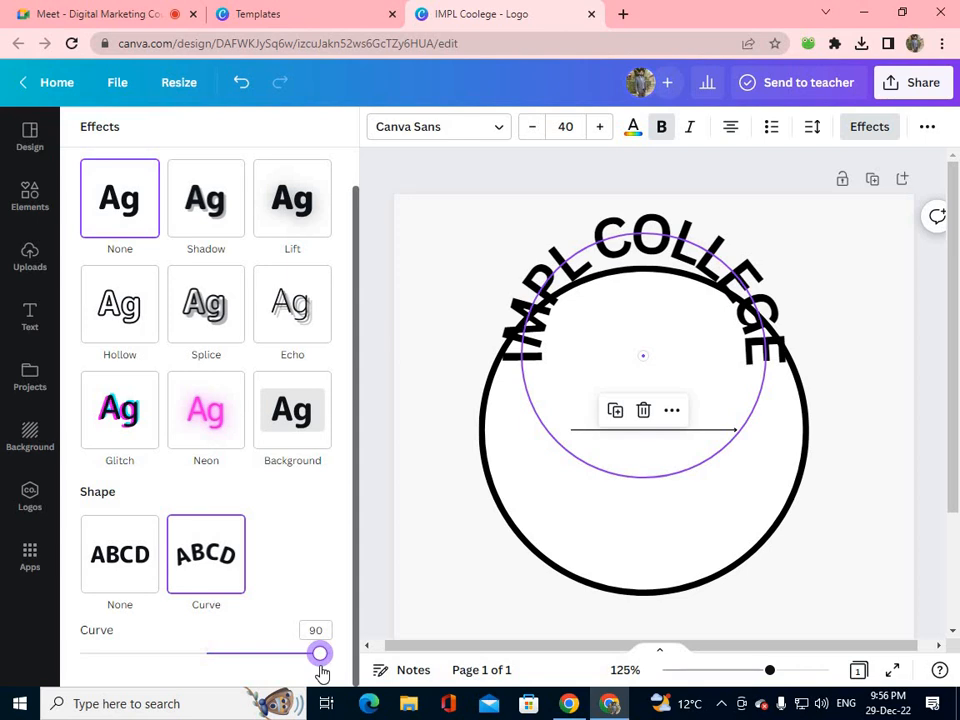
pyautogui.moveTo(321, 673); pyautogui.dragTo(152, 668)
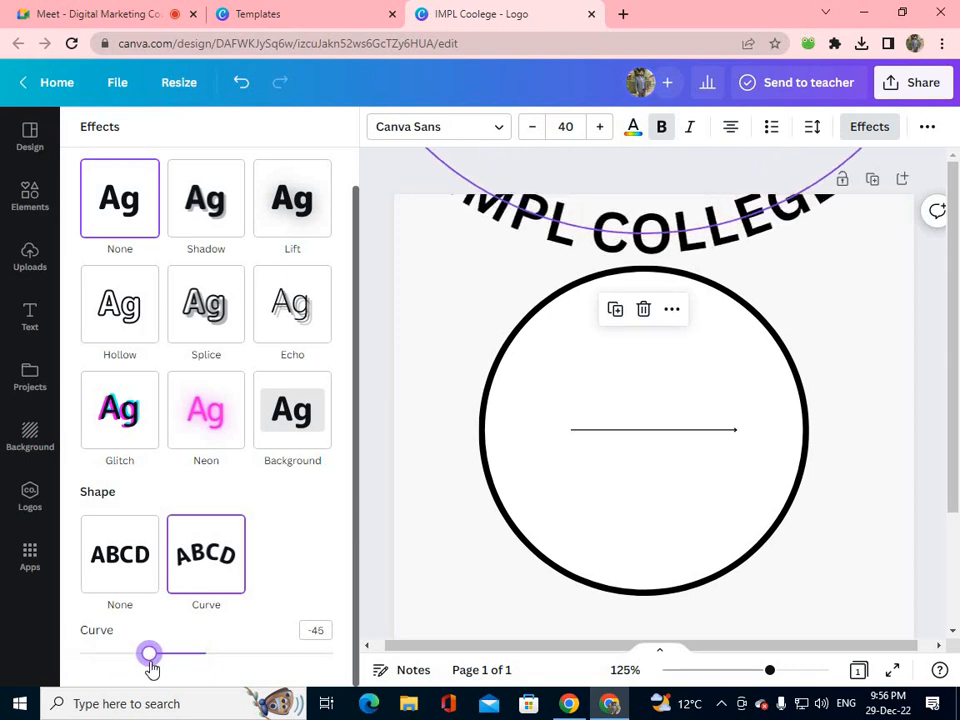
pyautogui.moveTo(150, 669); pyautogui.dragTo(287, 682)
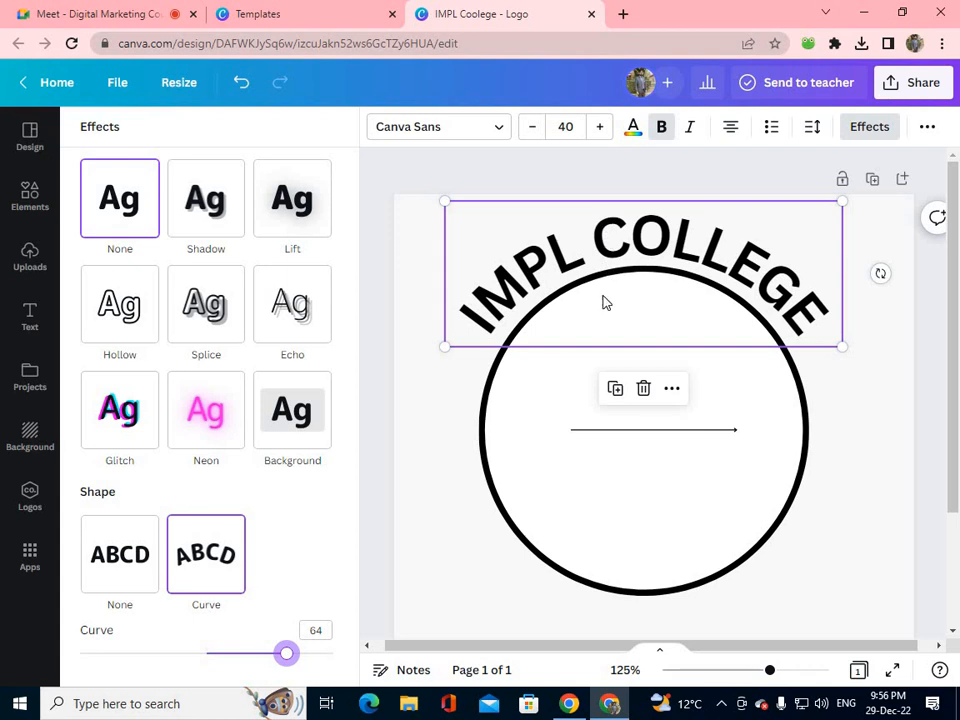
# Step: Set the heading's letter spacing to 102 and its line spacing to 1.35
pyautogui.click(812, 131)
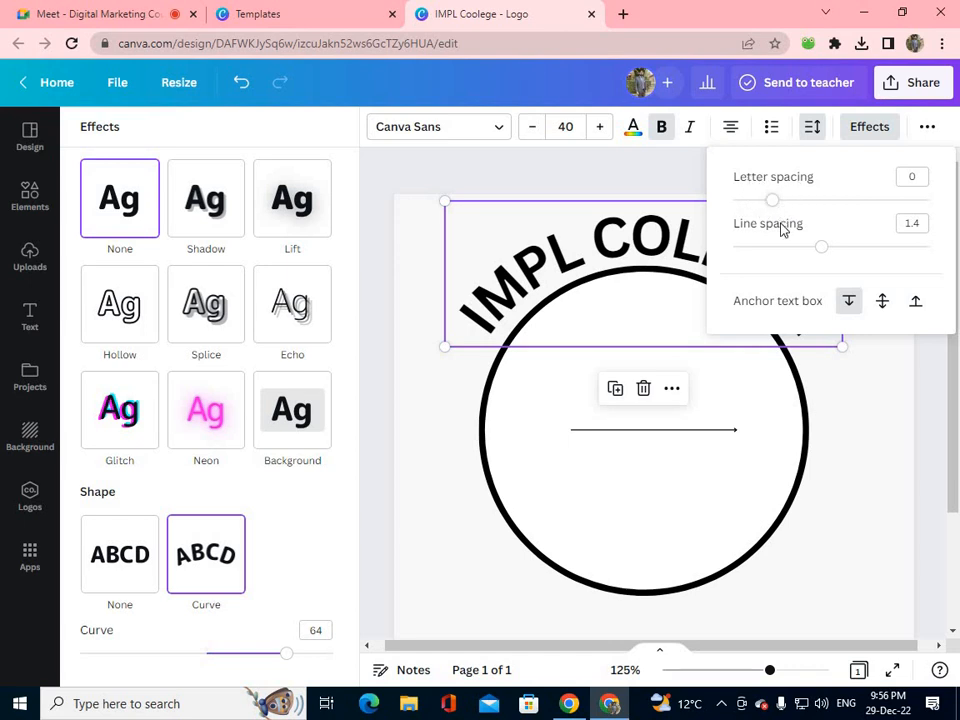
pyautogui.moveTo(771, 203)
pyautogui.mouseDown()
pyautogui.moveTo(857, 199)
pyautogui.moveTo(776, 206)
pyautogui.mouseUp()
pyautogui.moveTo(835, 253); pyautogui.dragTo(813, 238)
pyautogui.moveTo(777, 203); pyautogui.dragTo(793, 204)
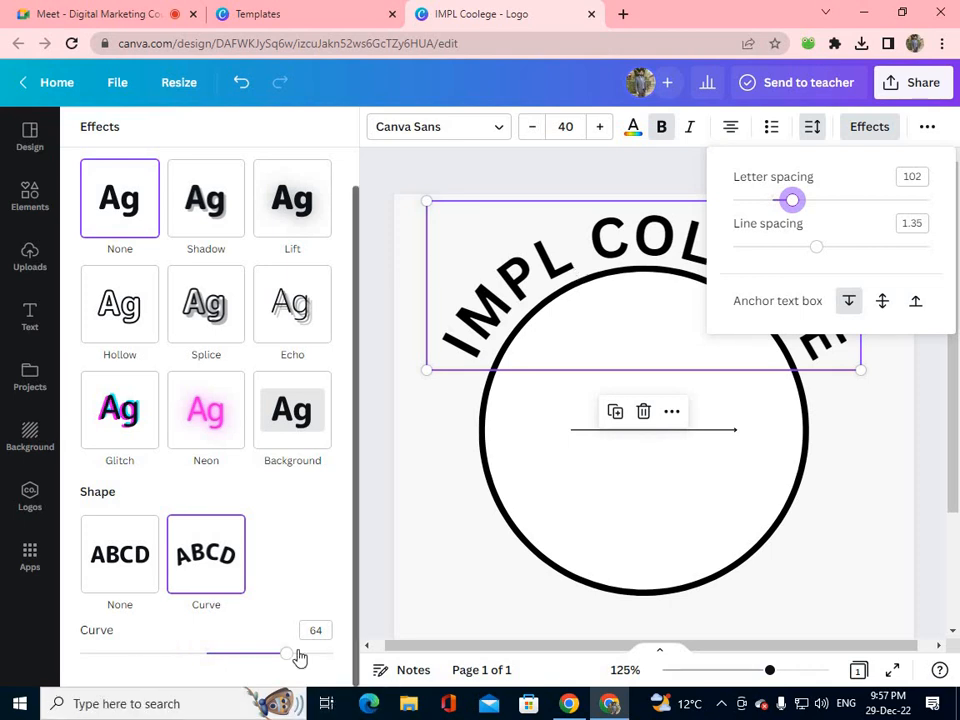
# Step: Widen the heading's letter spacing to 230 and set its curve to 66 so the text follows the circle's upper edge
pyautogui.moveTo(287, 658)
pyautogui.mouseDown()
pyautogui.moveTo(266, 660)
pyautogui.moveTo(279, 669)
pyautogui.mouseUp()
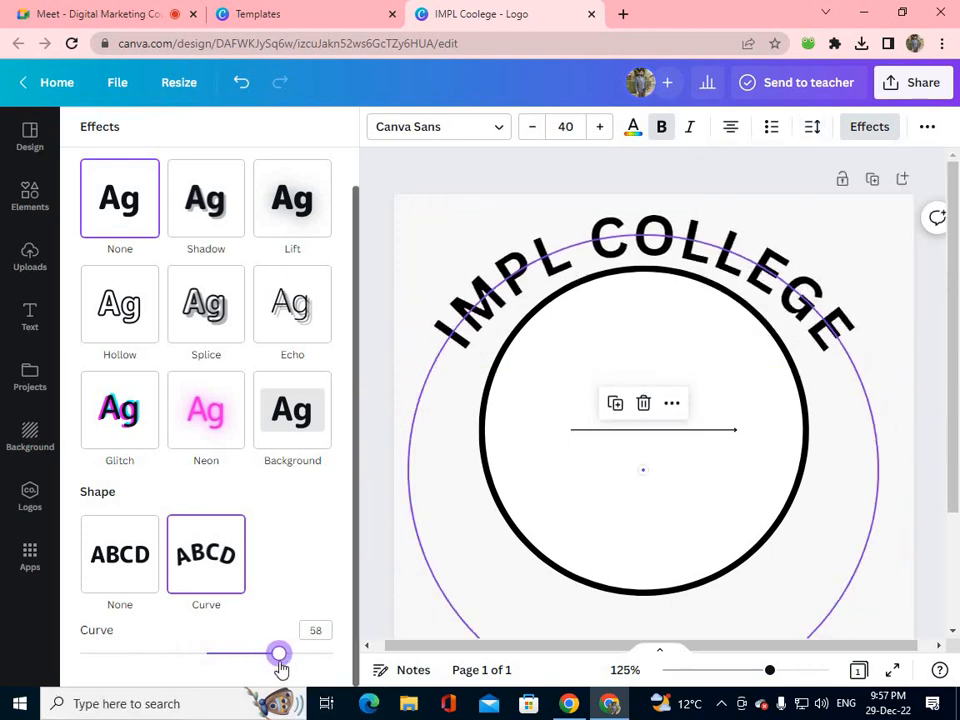
pyautogui.click(812, 126)
pyautogui.moveTo(799, 205)
pyautogui.mouseDown()
pyautogui.moveTo(827, 201)
pyautogui.moveTo(811, 200)
pyautogui.mouseUp()
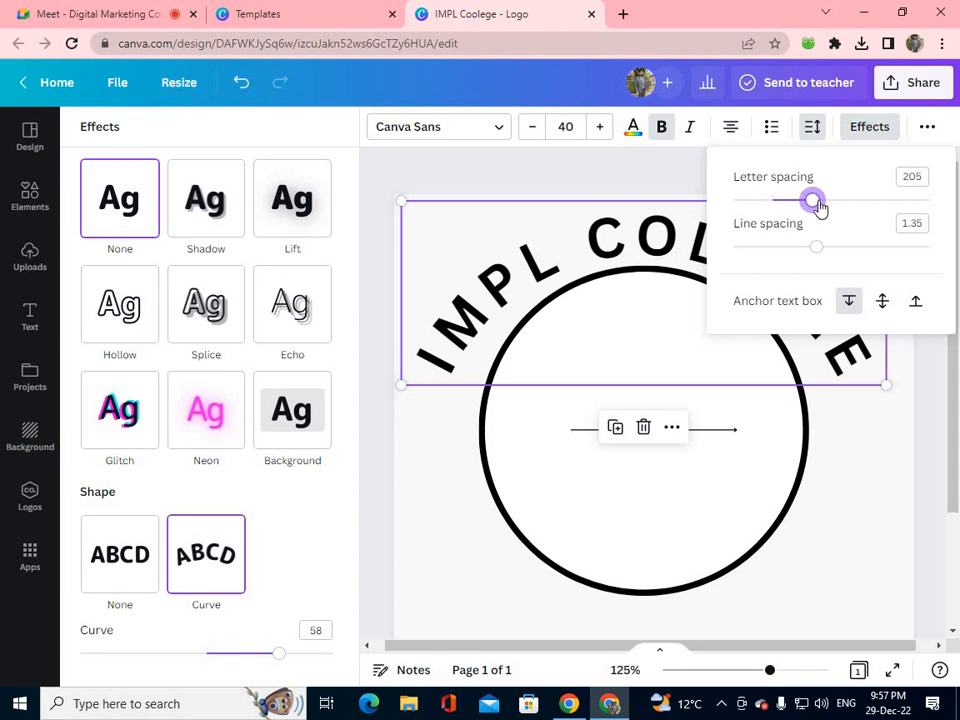
pyautogui.moveTo(815, 203); pyautogui.dragTo(817, 201)
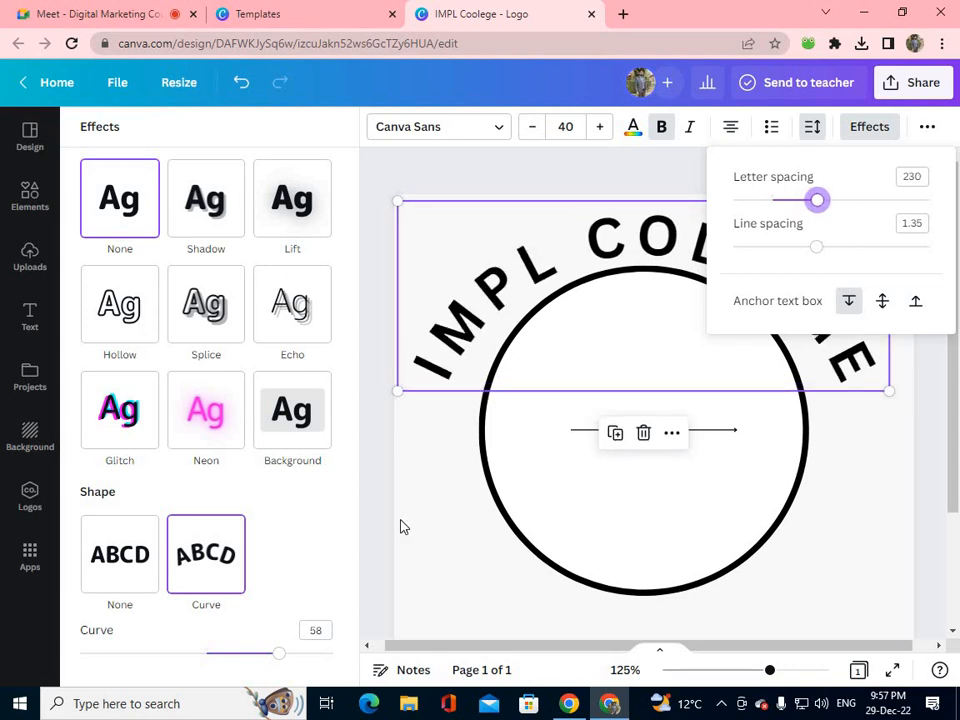
pyautogui.moveTo(279, 654); pyautogui.dragTo(291, 662)
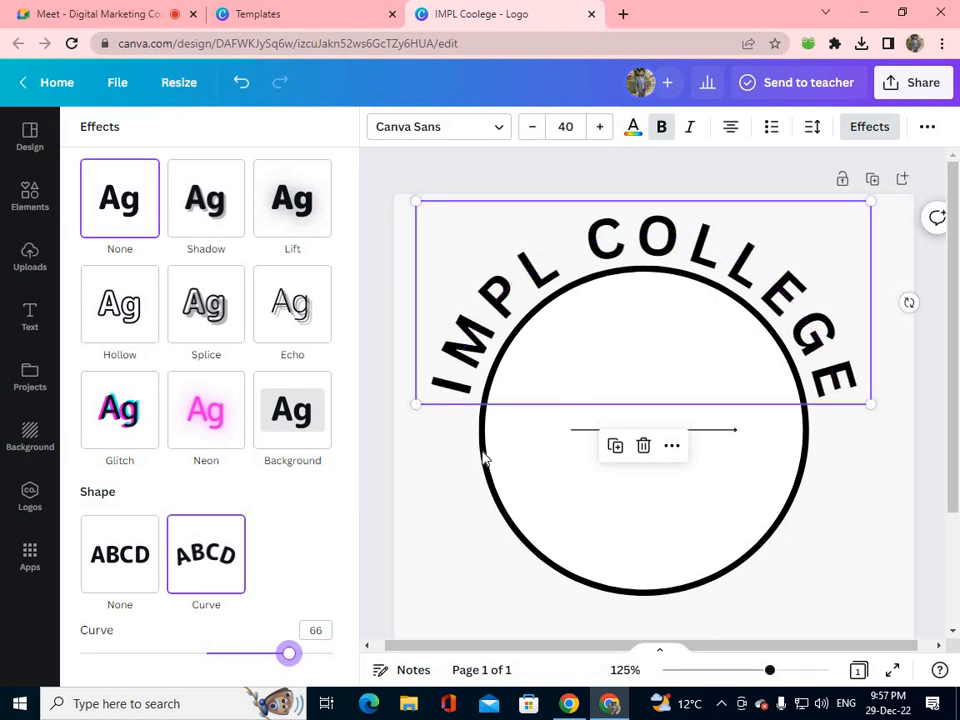
pyautogui.click(449, 452)
pyautogui.click(461, 437)
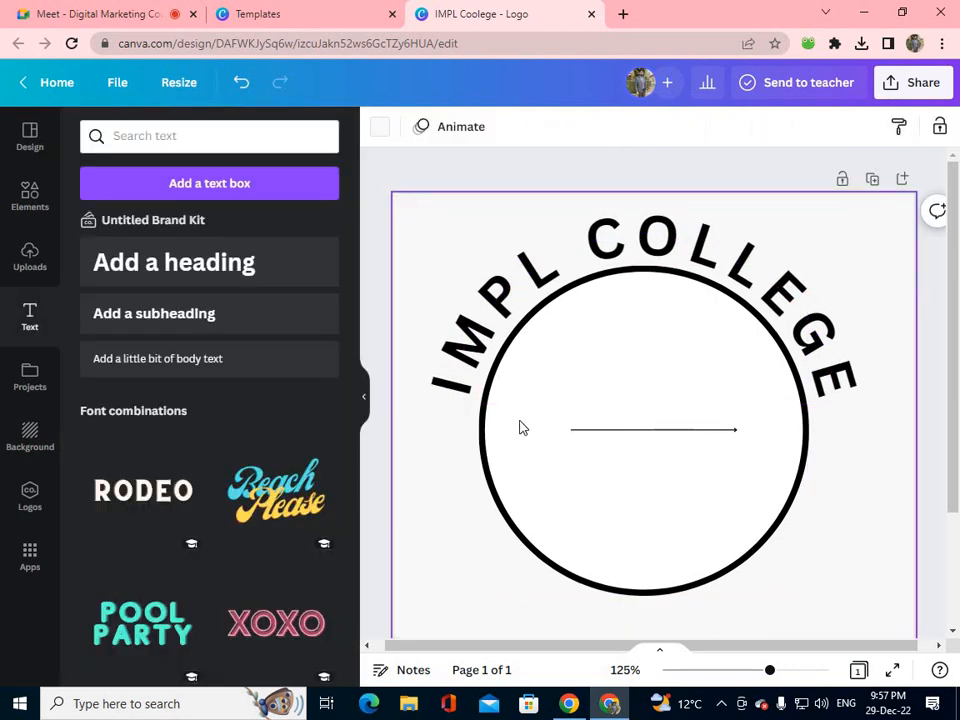
# Step: Delete the arrow line inside the circle
pyautogui.scroll(-3, 720, 370)
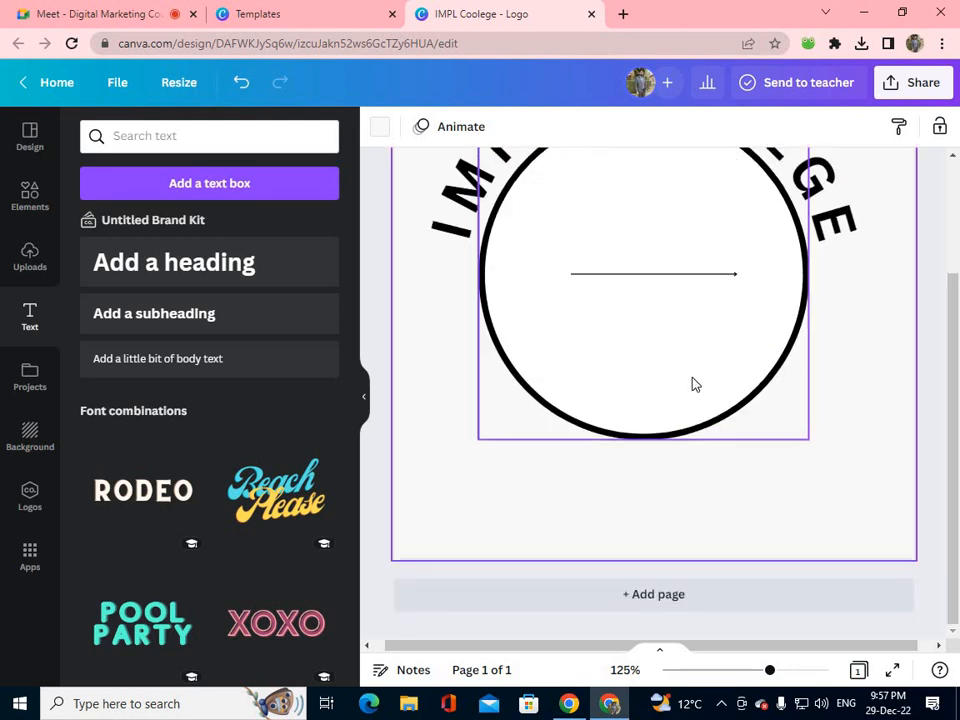
pyautogui.click(688, 284)
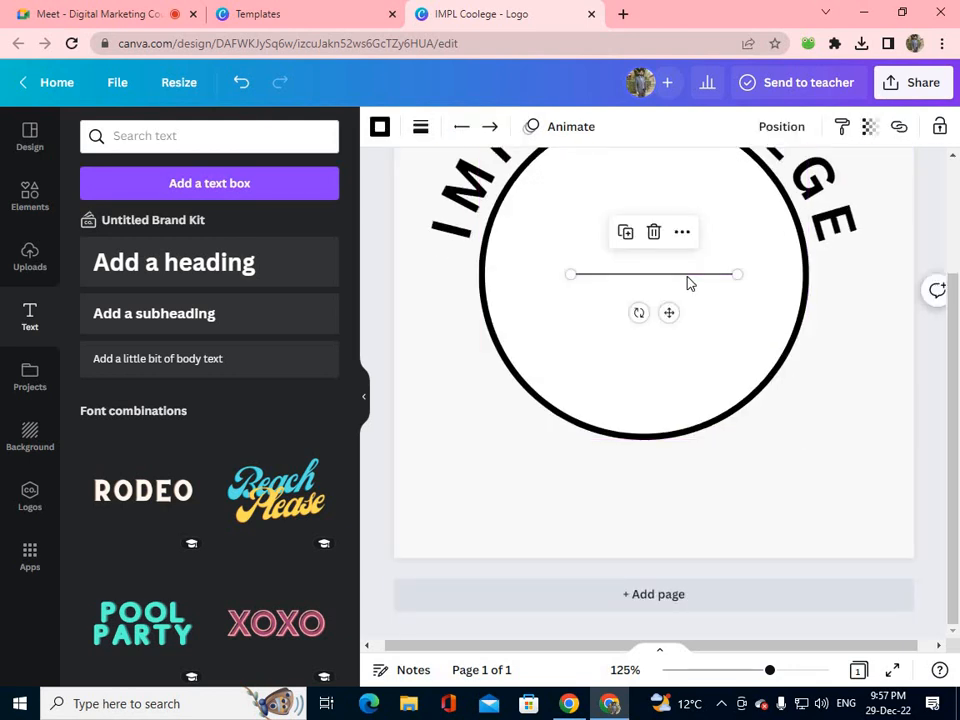
pyautogui.press('Delete')
pyautogui.scroll(2, 650, 282)
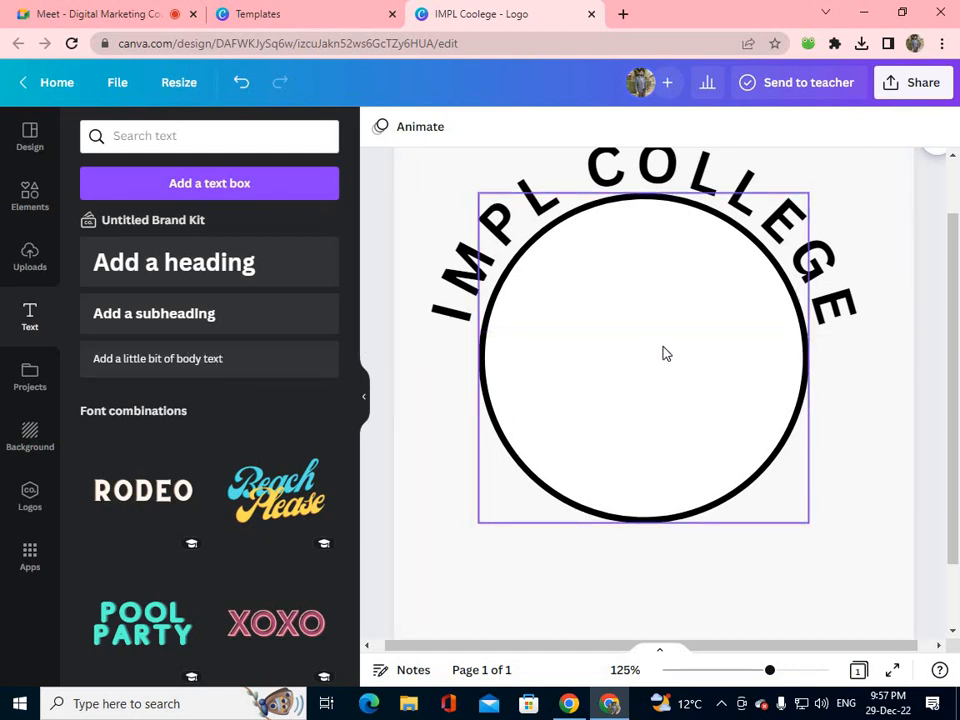
# Step: Search the elements library for "book"
pyautogui.click(36, 207)
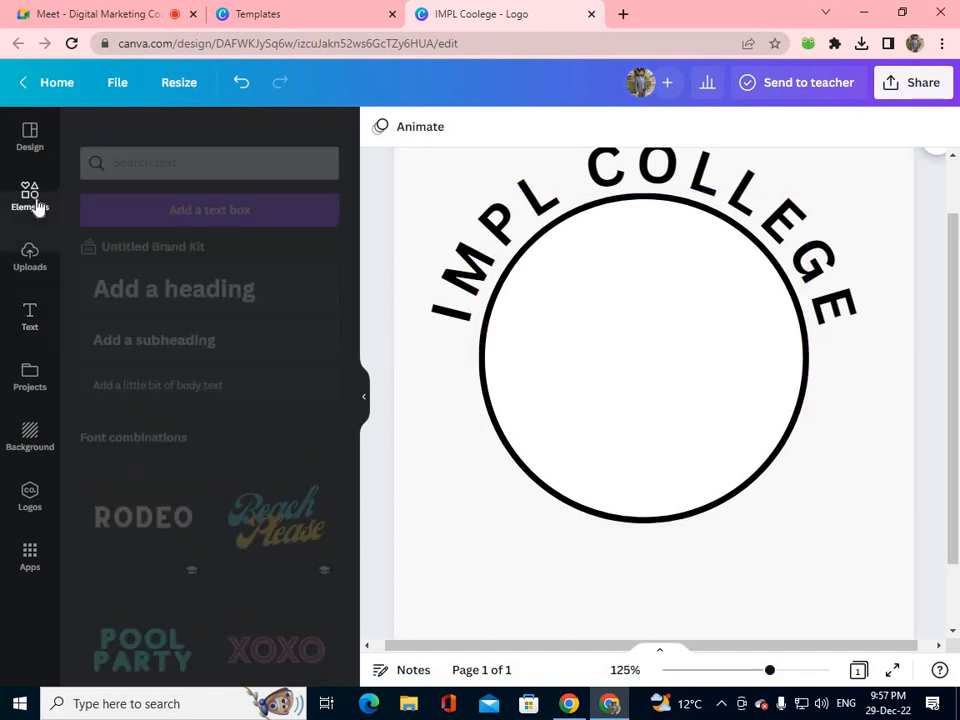
pyautogui.click(95, 129)
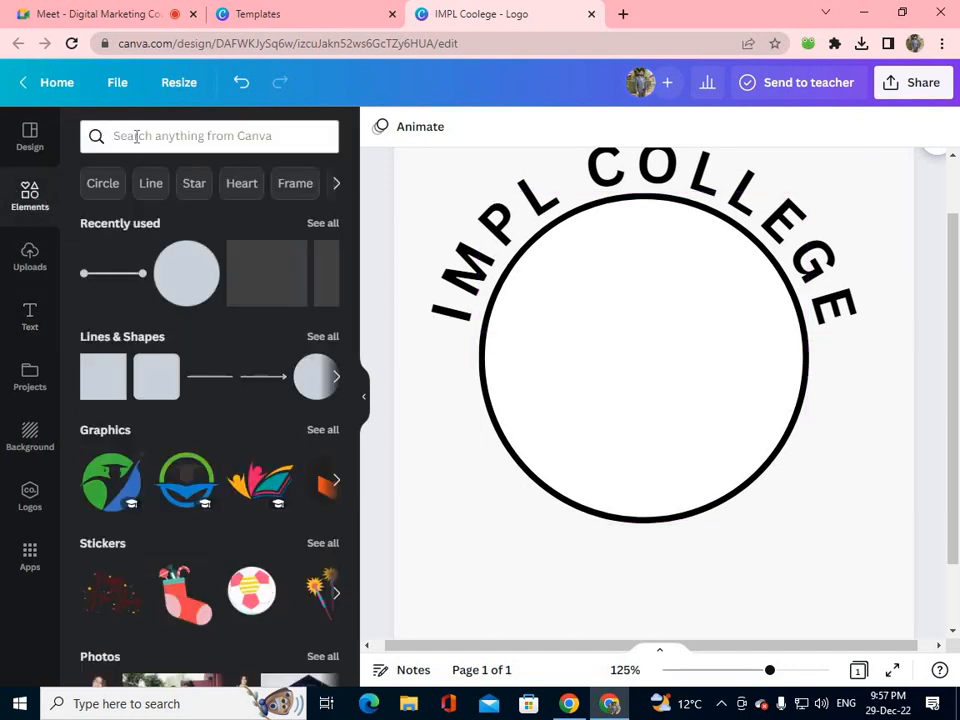
pyautogui.click(136, 136)
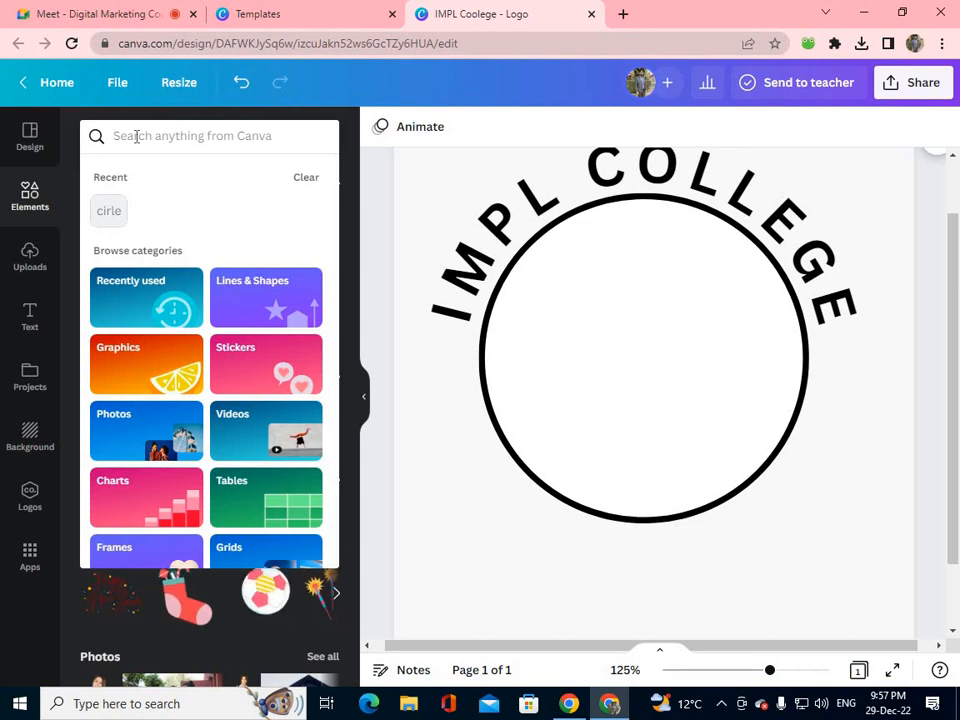
pyautogui.write('book')
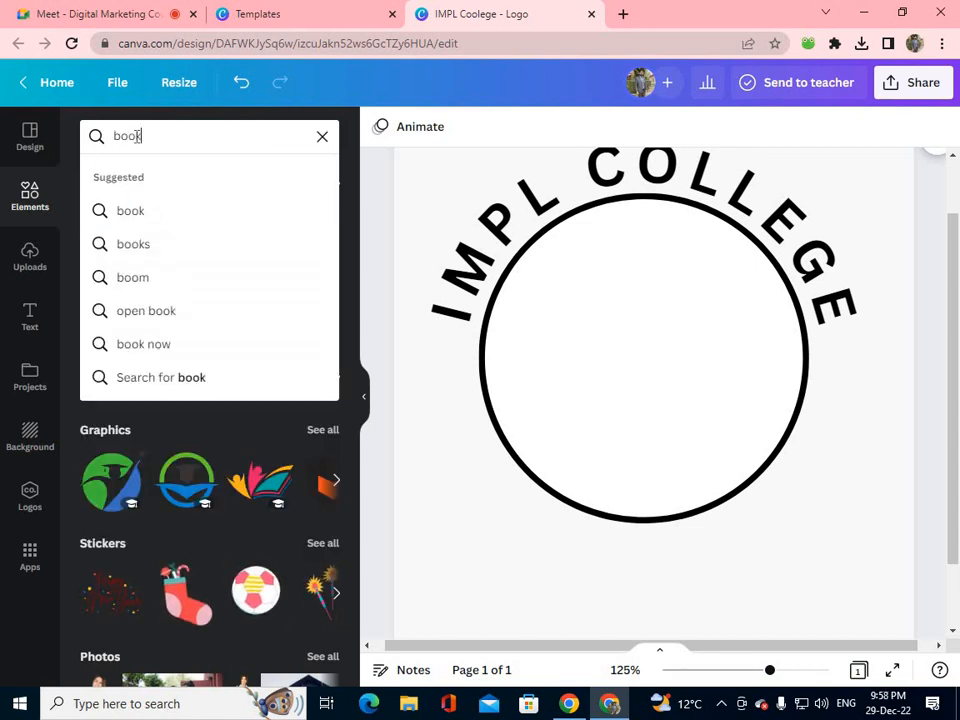
pyautogui.press('Return')
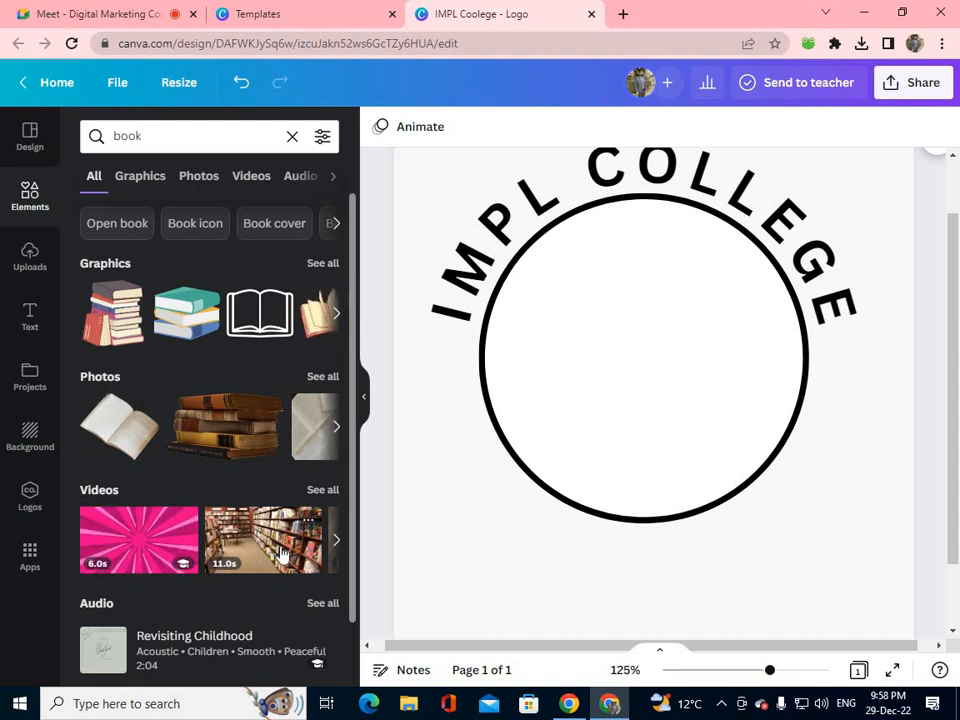
pyautogui.scroll(-1, 282, 556)
pyautogui.scroll(1, 265, 520)
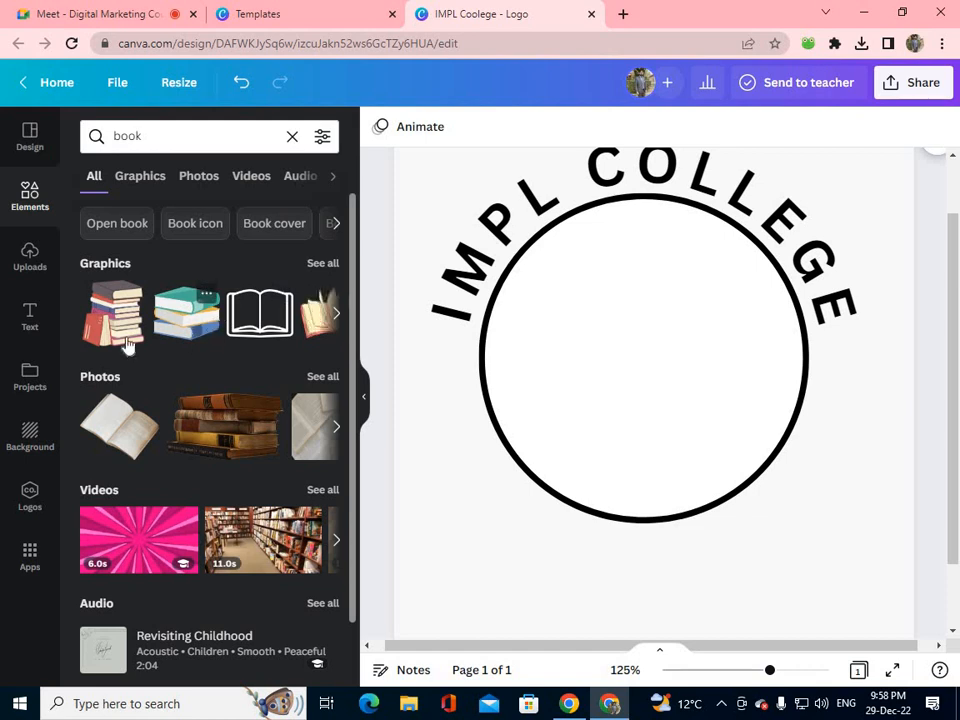
# Step: Add the black outlined open-book graphic from the full set of book graphics and centre it inside the circle
pyautogui.click(324, 265)
pyautogui.scroll(-3, 230, 380)
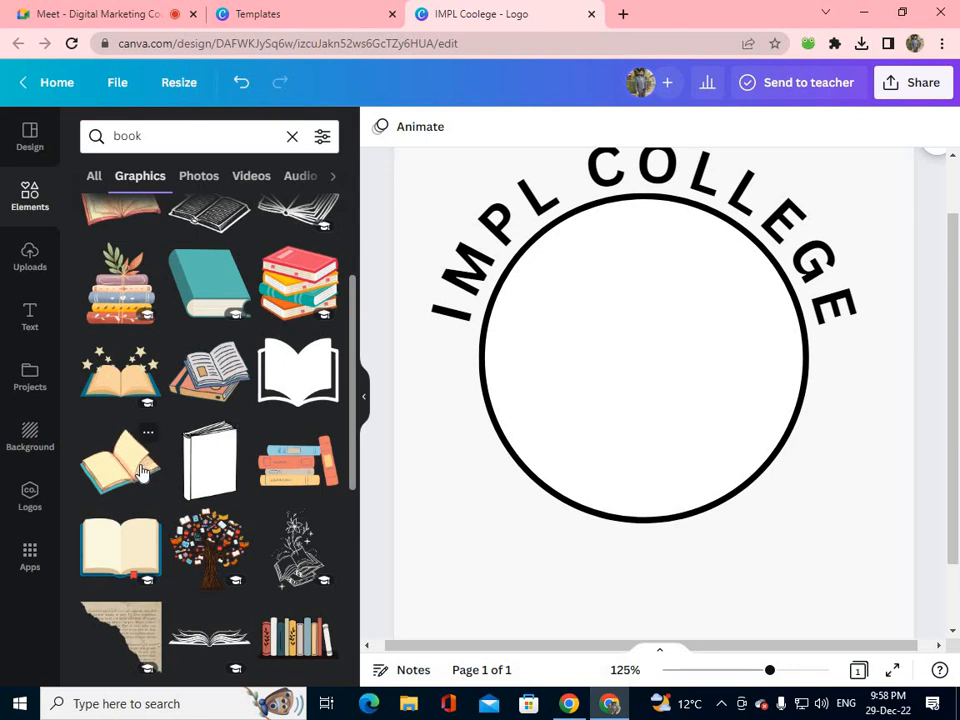
pyautogui.scroll(-3, 200, 460)
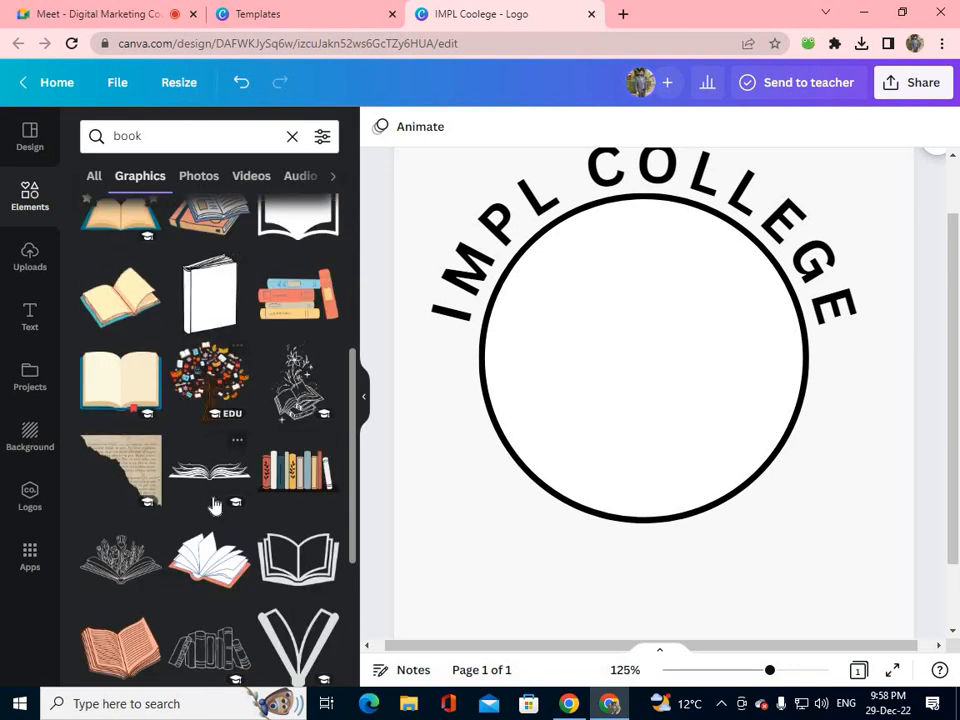
pyautogui.click(300, 565)
pyautogui.moveTo(664, 364)
pyautogui.mouseDown()
pyautogui.moveTo(658, 317)
pyautogui.moveTo(651, 375)
pyautogui.moveTo(658, 345)
pyautogui.moveTo(658, 354)
pyautogui.mouseUp()
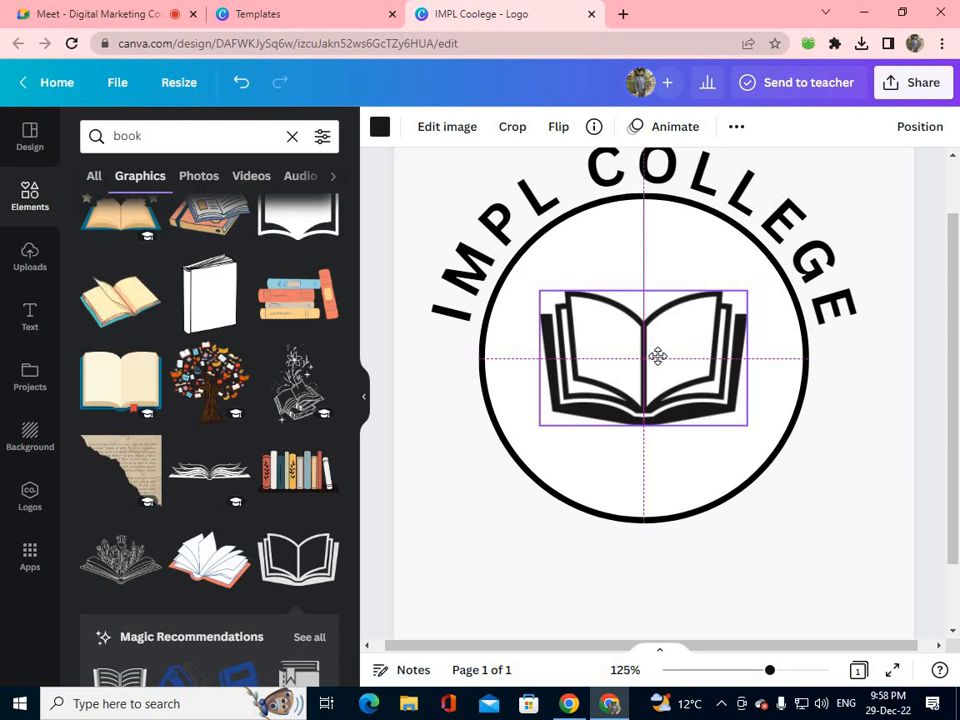
pyautogui.moveTo(657, 357); pyautogui.dragTo(657, 357)
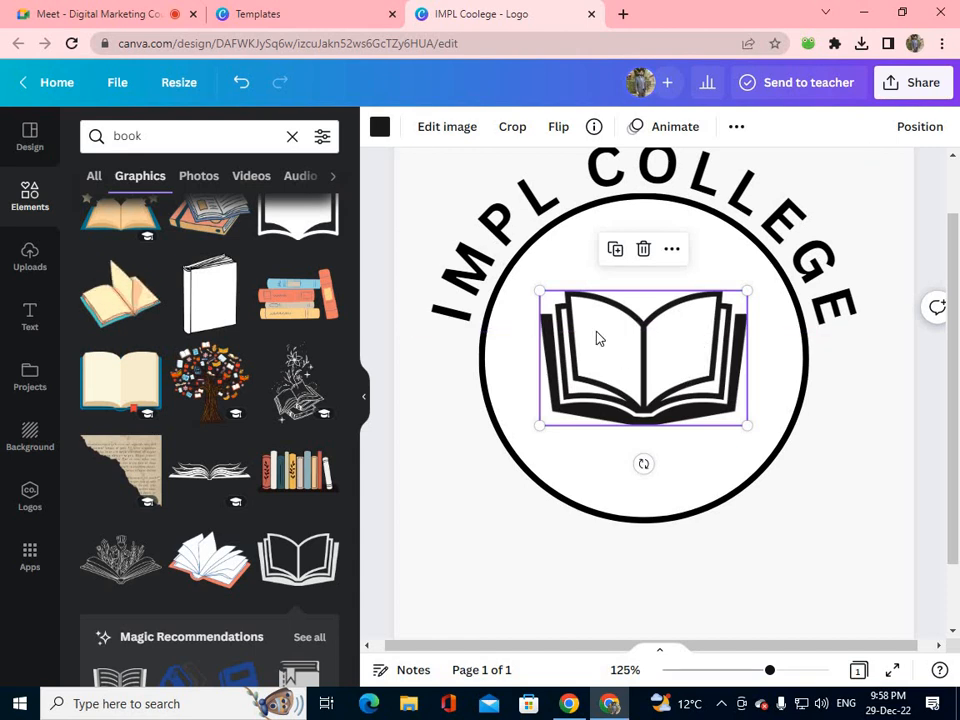
pyautogui.click(771, 443)
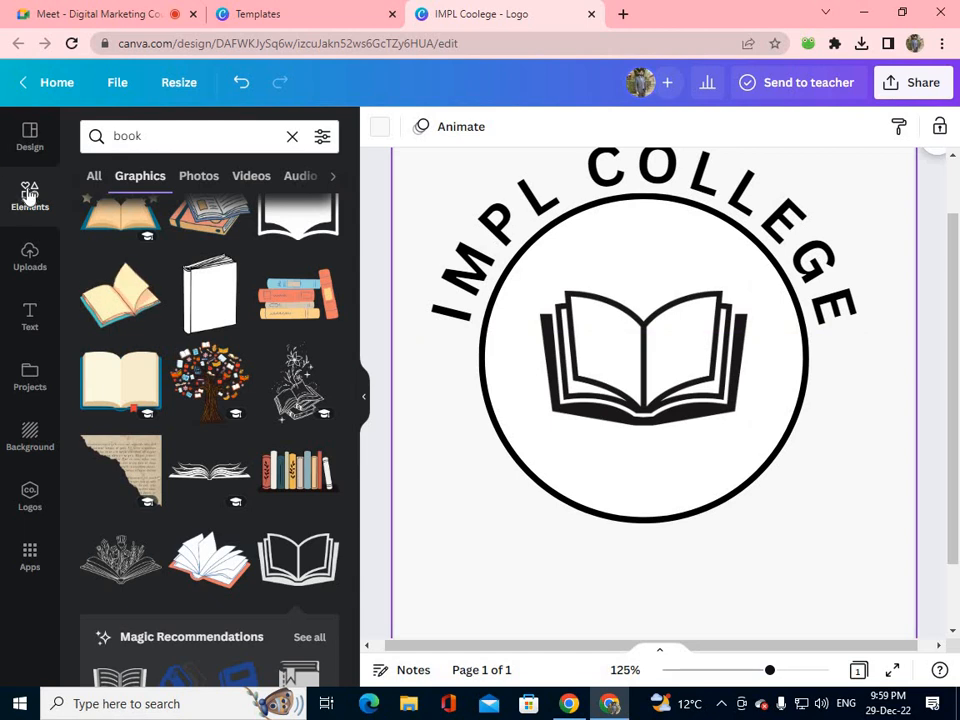
# Step: Search the elements library for "star" and show all the matching graphics
pyautogui.click(176, 133)
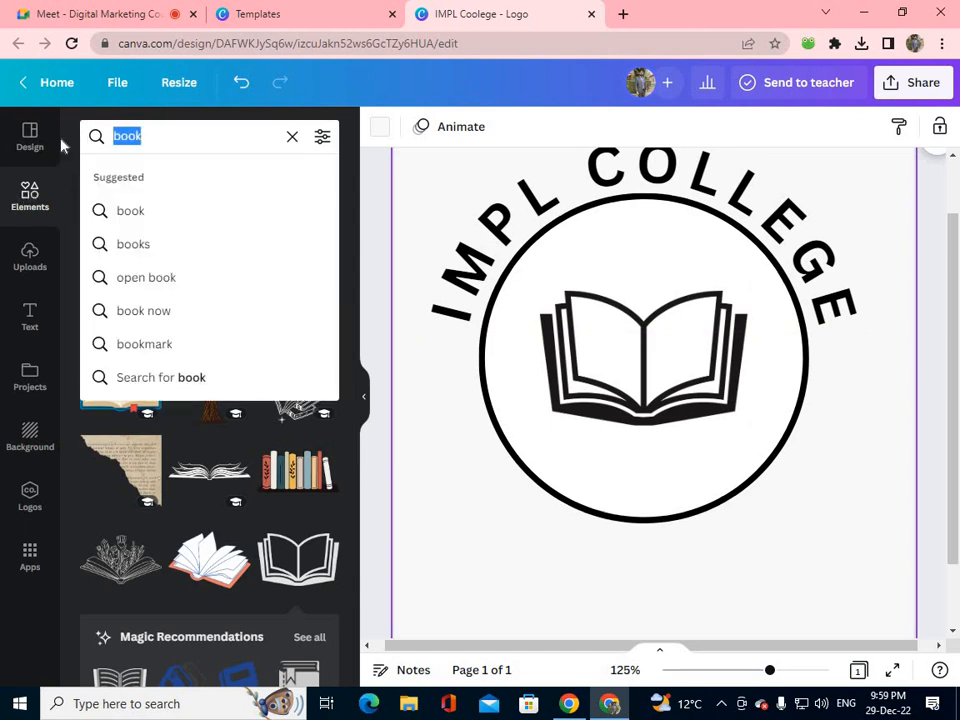
pyautogui.write('star')
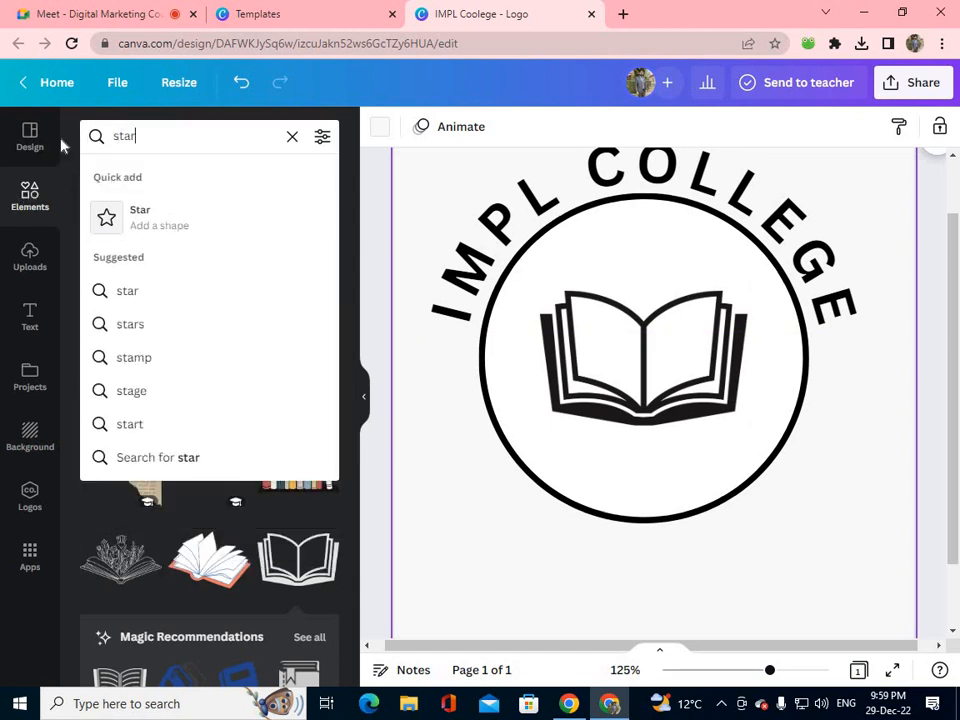
pyautogui.press('Return')
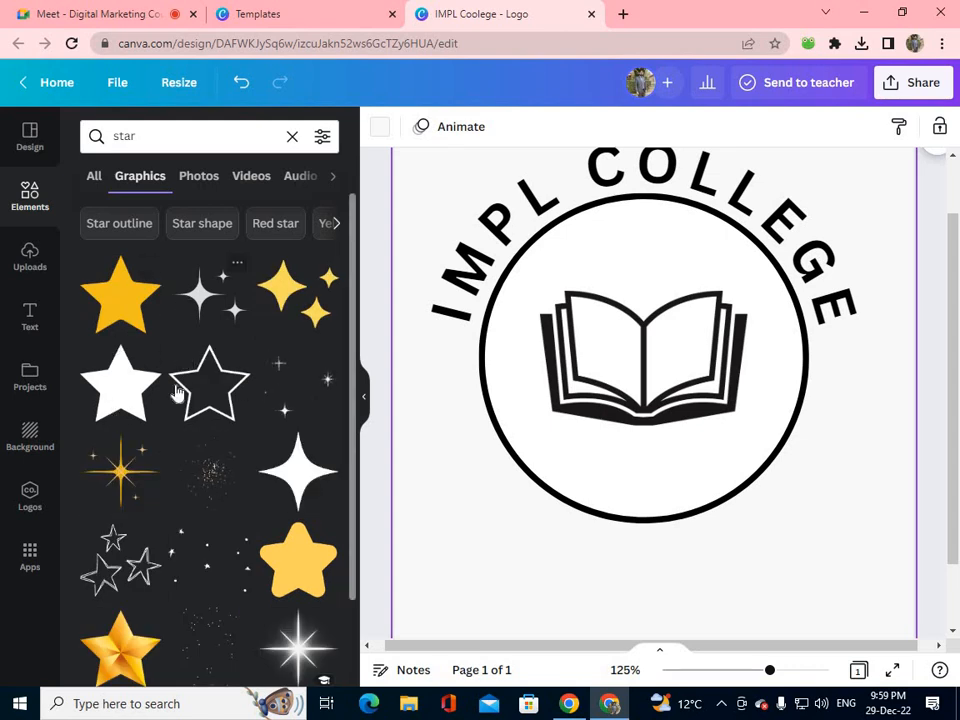
pyautogui.scroll(-2, 182, 398)
pyautogui.scroll(2, 186, 403)
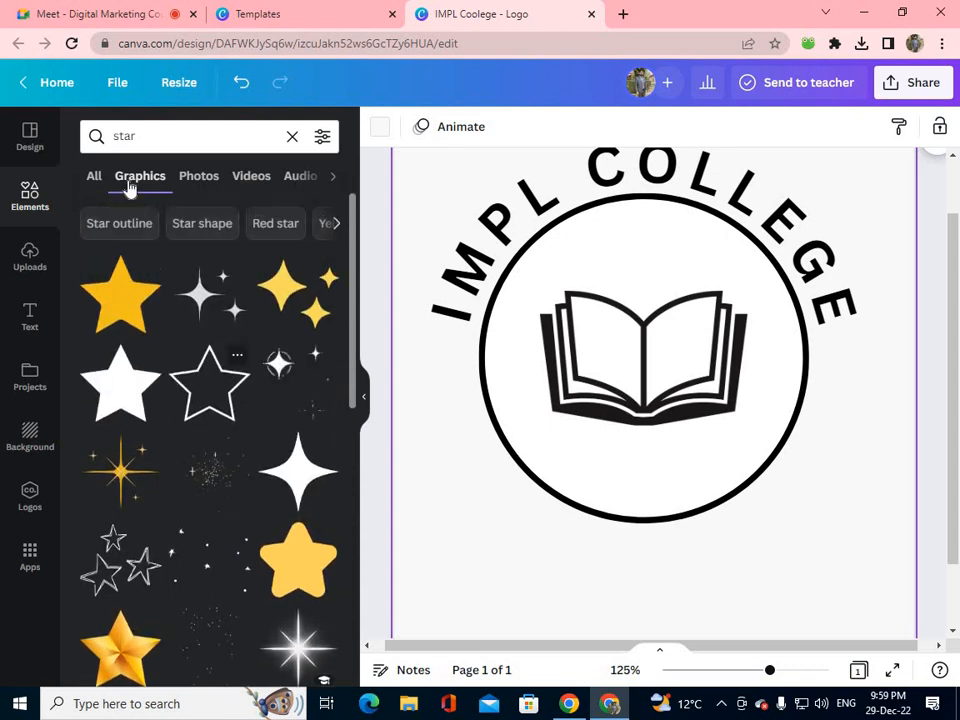
pyautogui.click(95, 176)
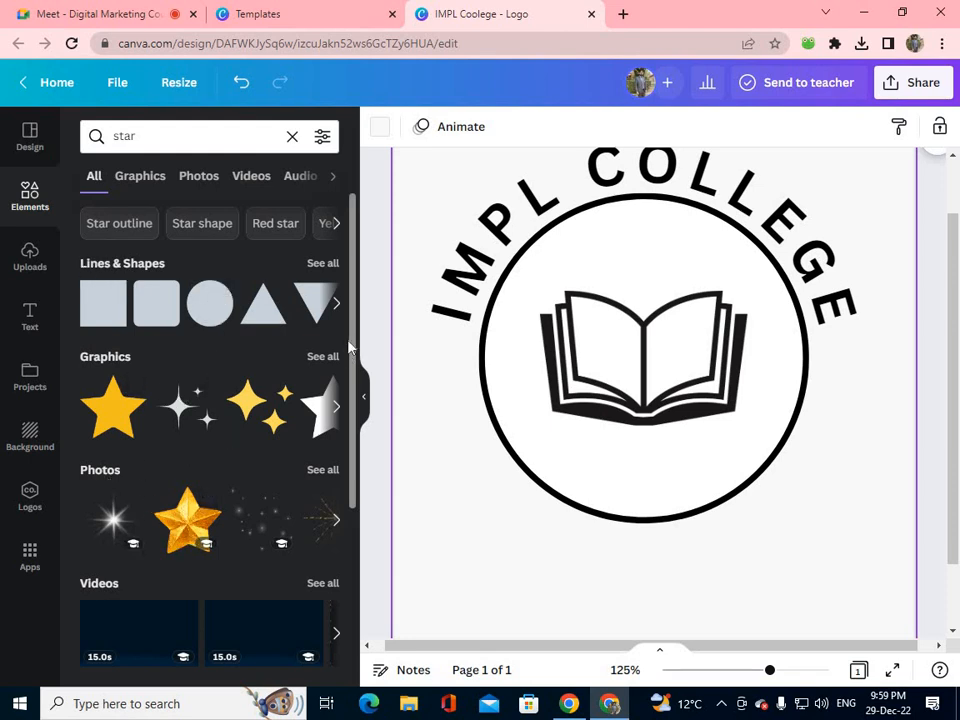
pyautogui.click(320, 358)
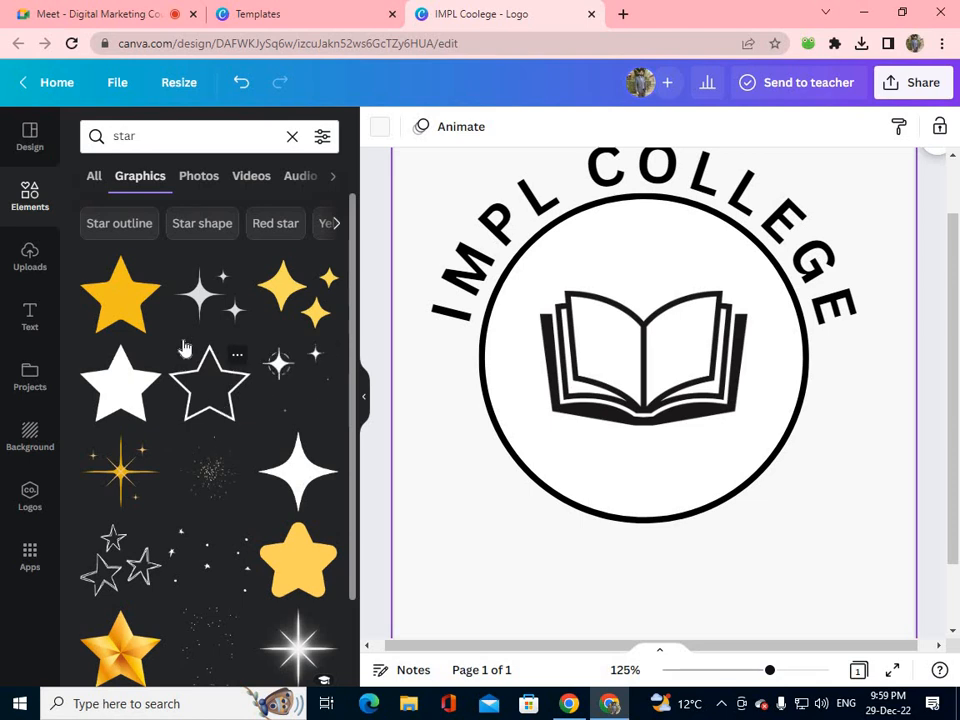
# Step: Add the solid yellow star, shrink it to a small size and place it inside the circle just left of the book
pyautogui.click(115, 308)
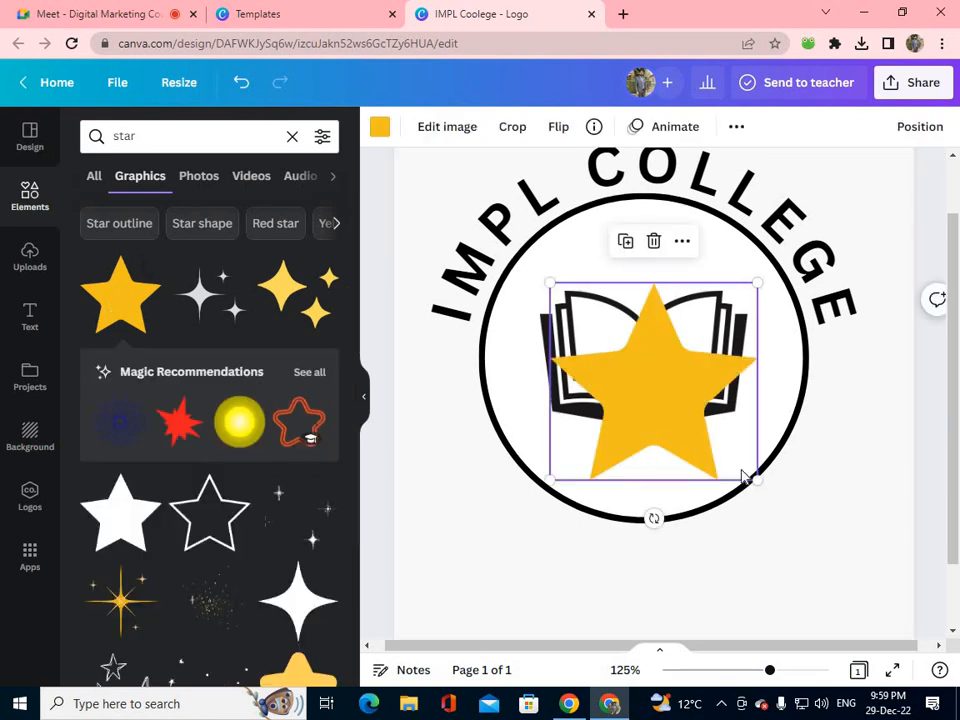
pyautogui.moveTo(760, 484); pyautogui.dragTo(517, 358)
pyautogui.click(596, 325)
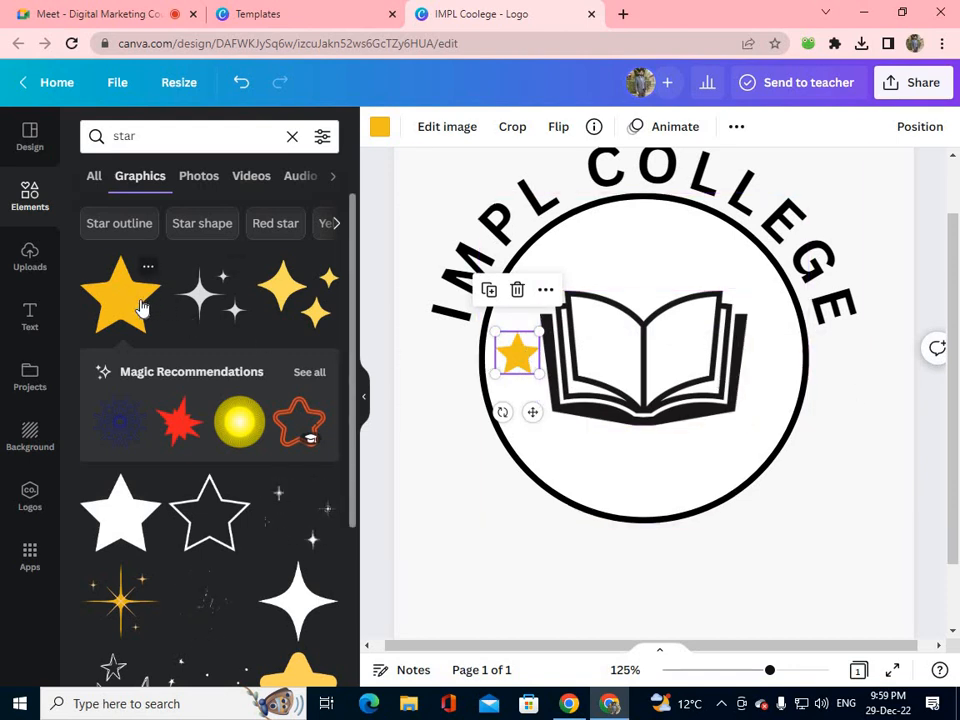
# Step: Duplicate the small yellow star and place the copy inside the circle just right of the book
pyautogui.click(487, 295)
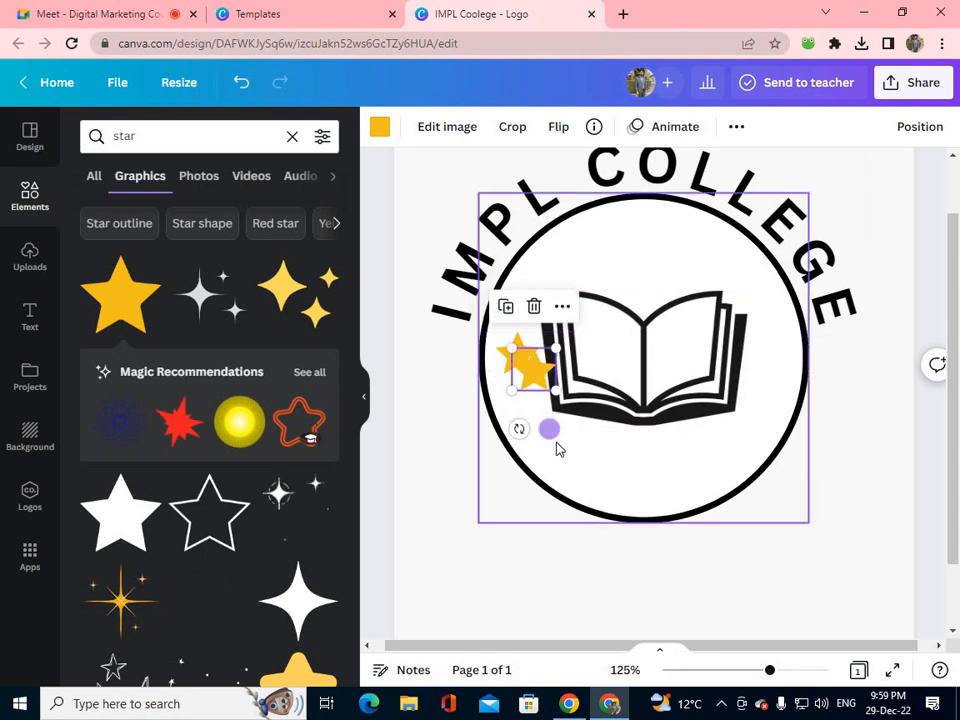
pyautogui.moveTo(551, 426); pyautogui.dragTo(784, 417)
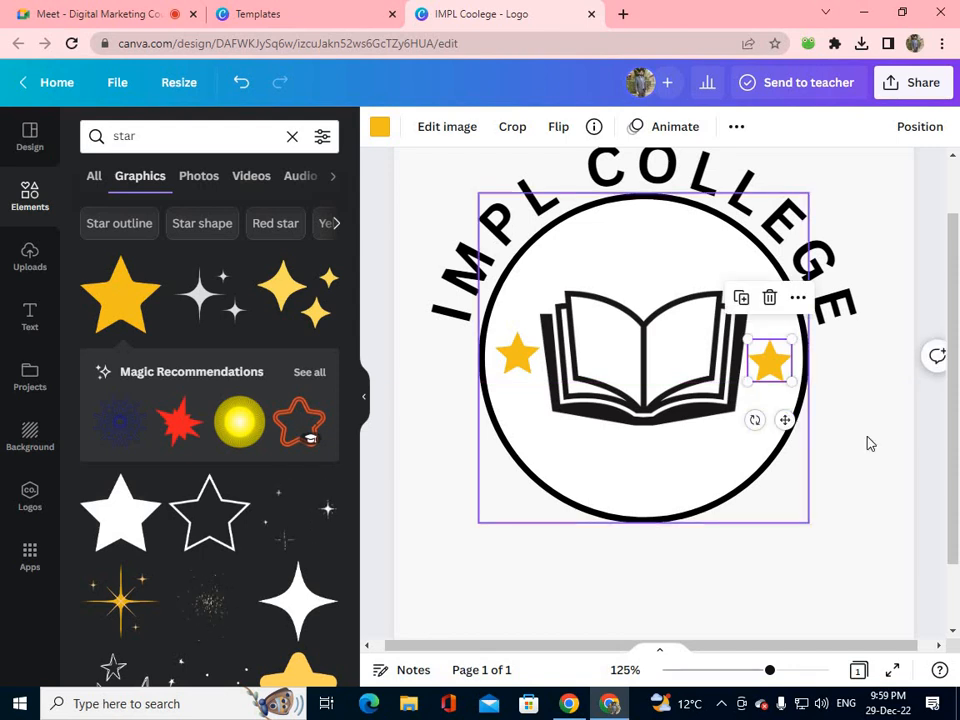
pyautogui.click(840, 417)
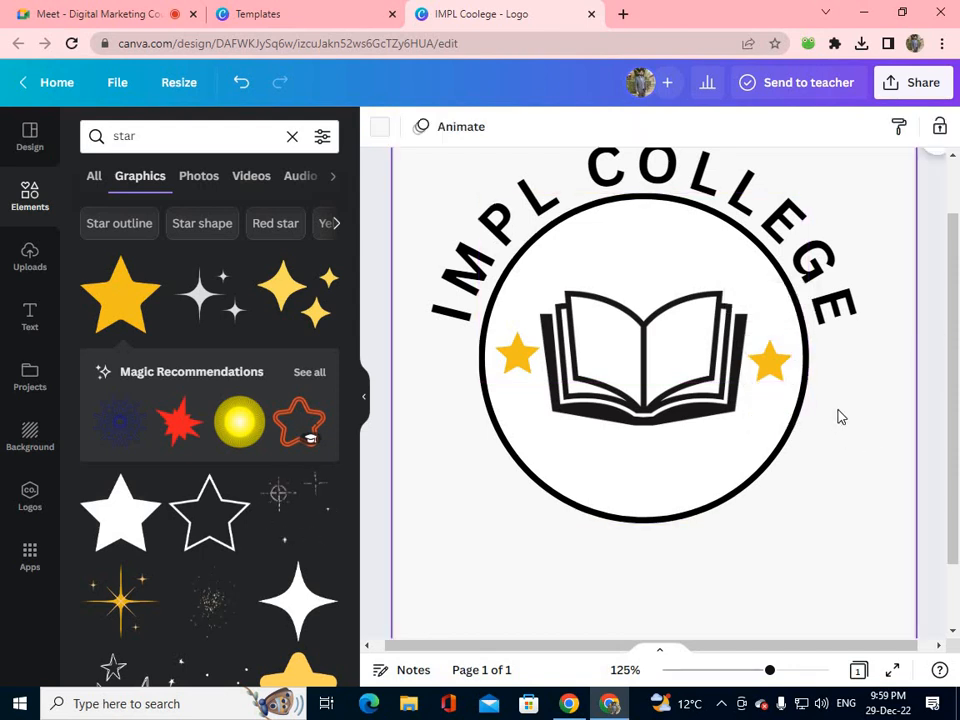